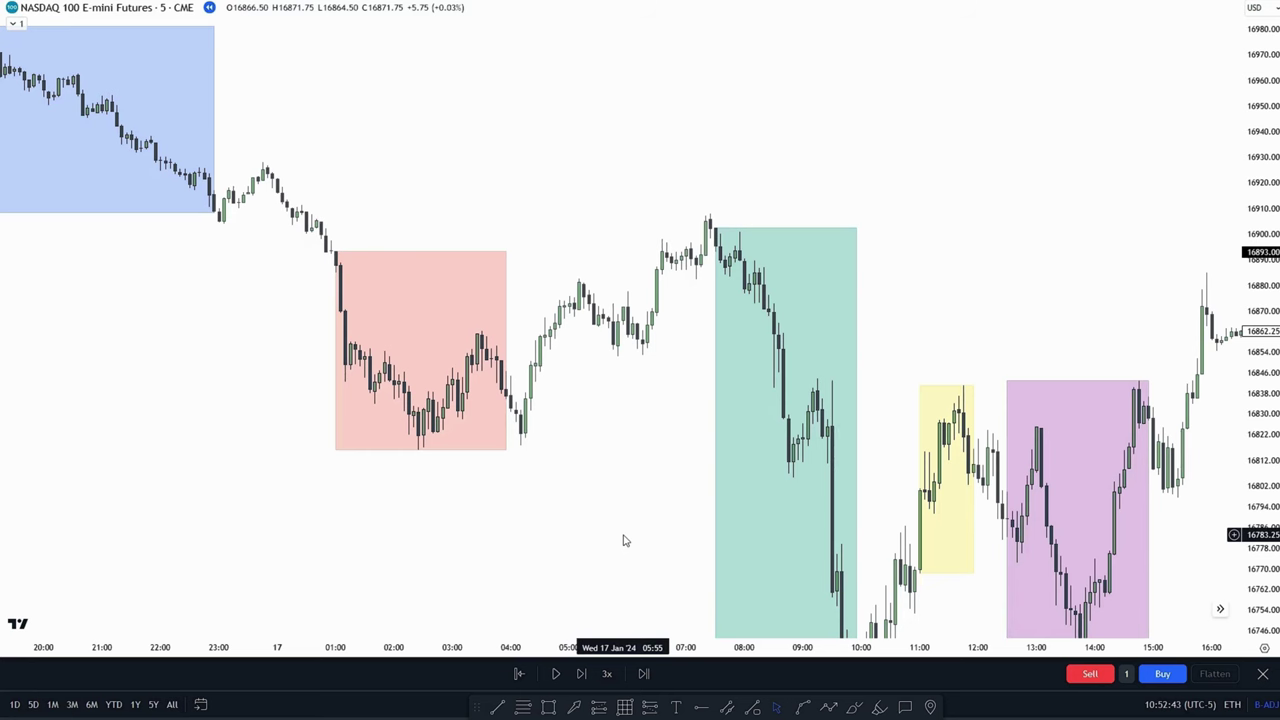
pyautogui.moveTo(629, 514); pyautogui.dragTo(608, 449)
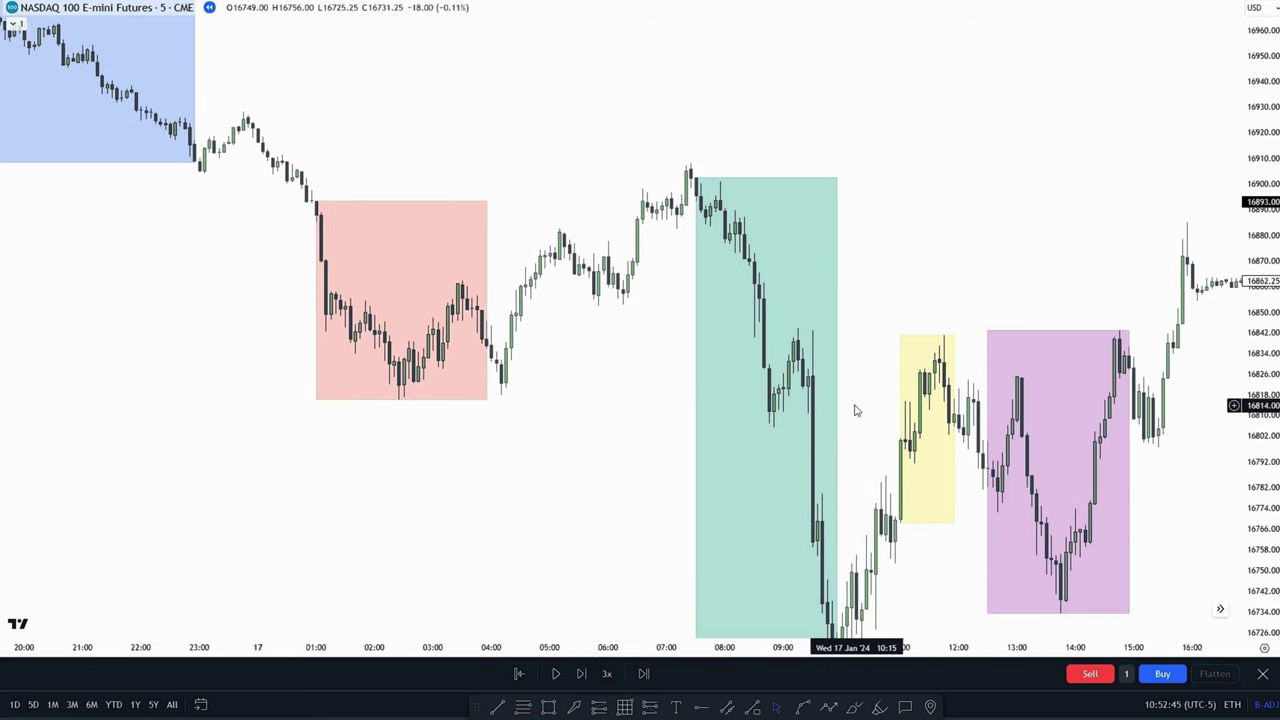
pyautogui.moveTo(912, 254); pyautogui.dragTo(937, 207)
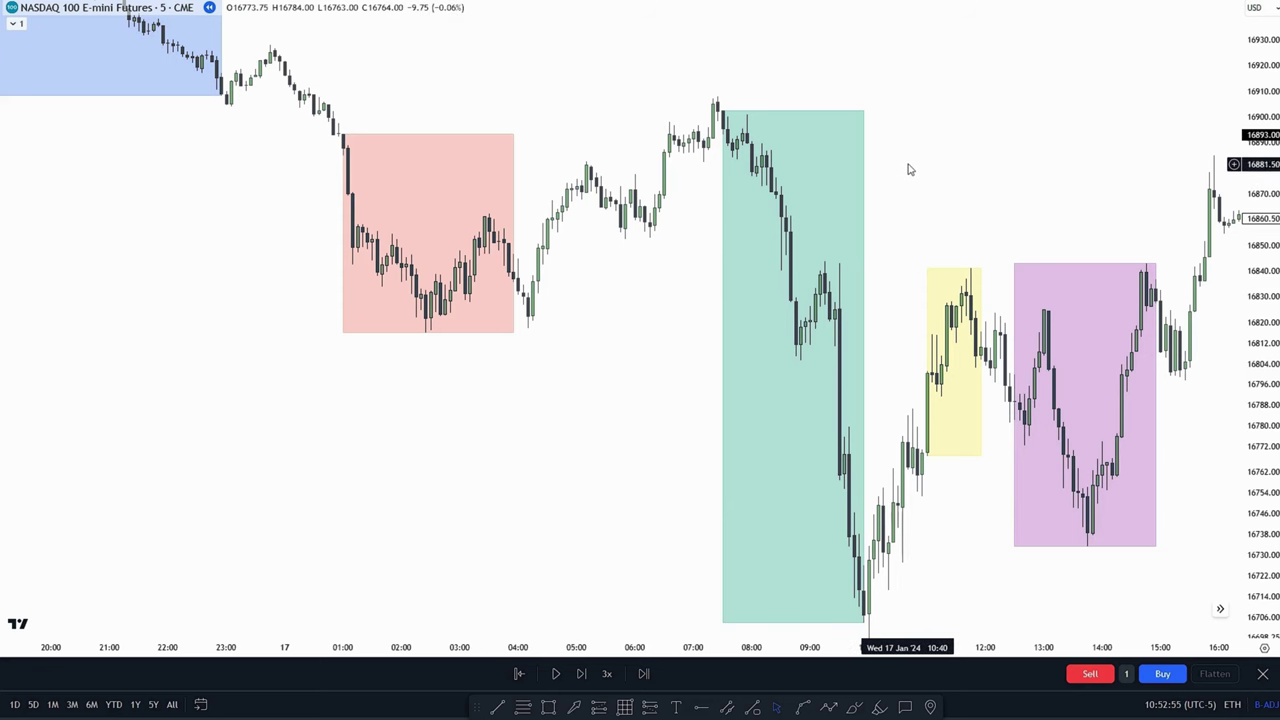
pyautogui.moveTo(908, 169); pyautogui.dragTo(947, 244)
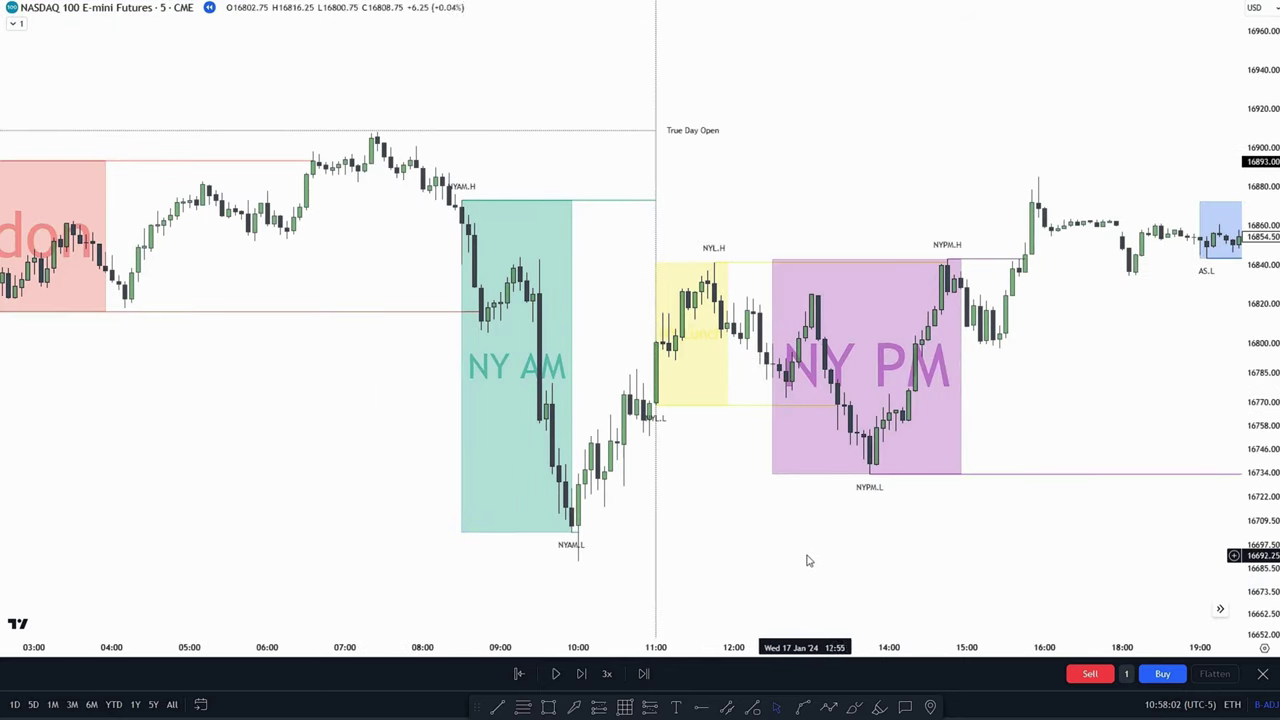
pyautogui.moveTo(809, 560); pyautogui.dragTo(869, 534)
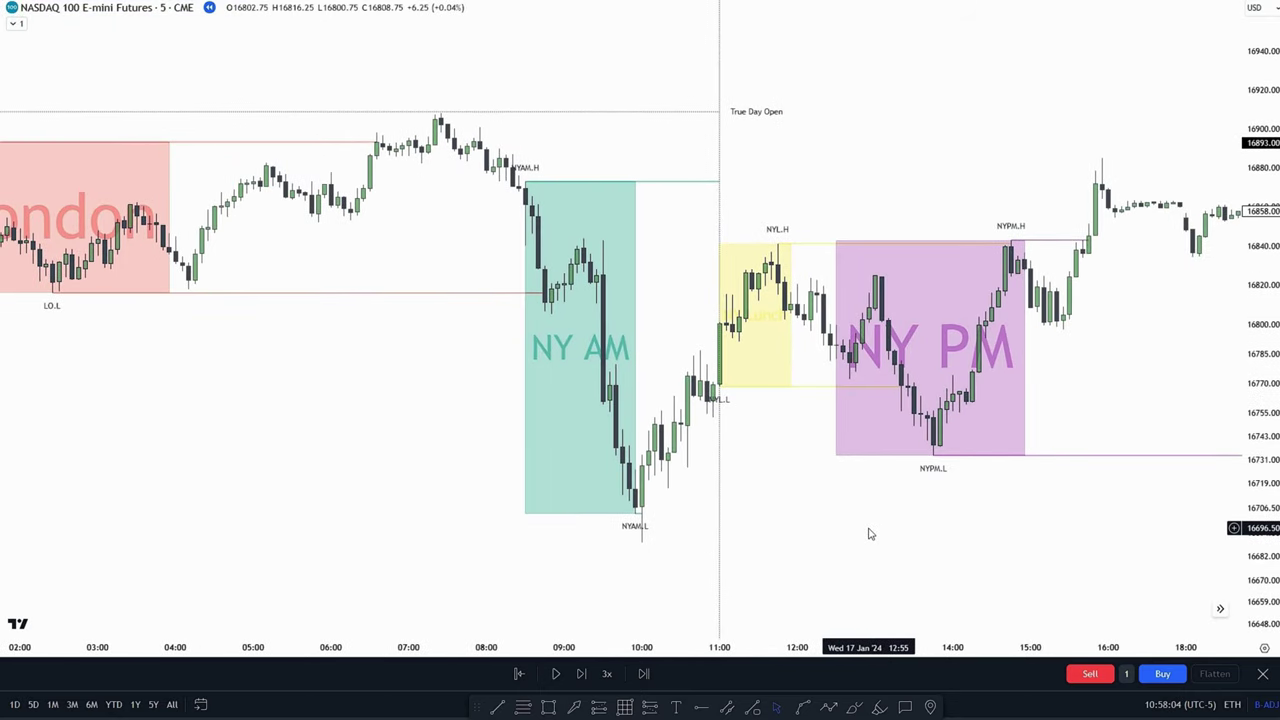
pyautogui.scroll(1, 869, 534)
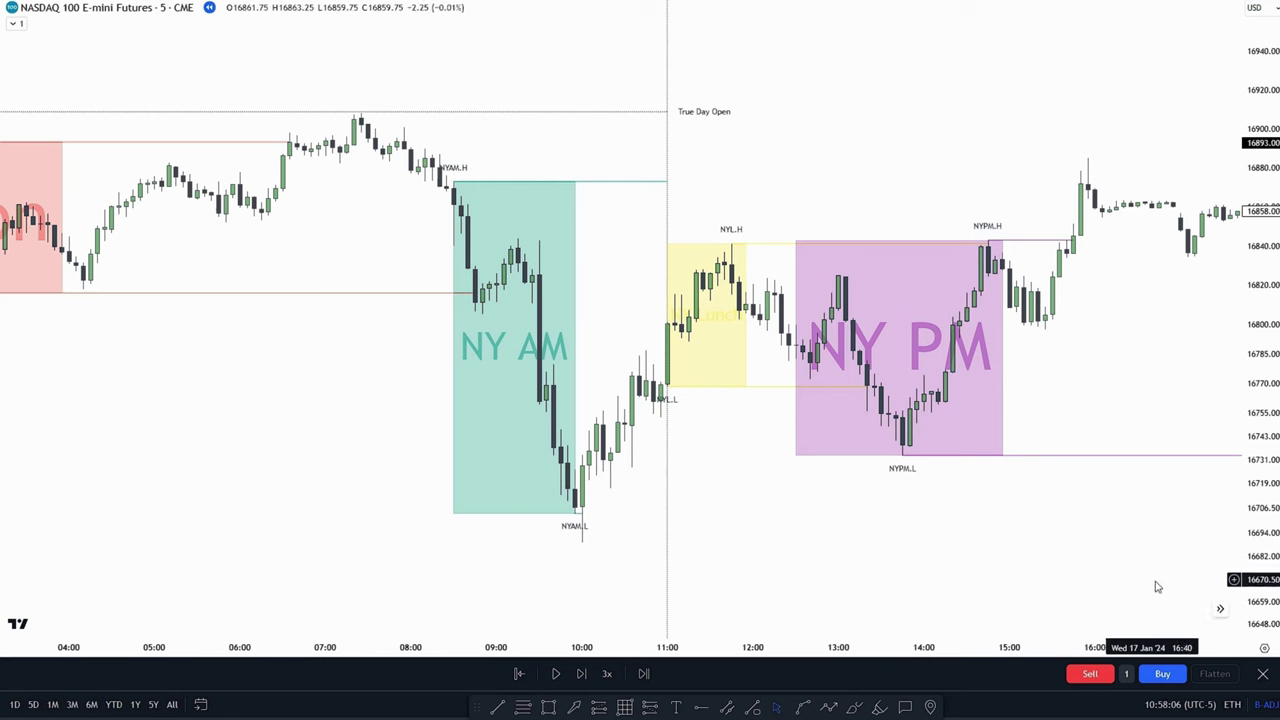
# Check the chart's selected timezone in the timezone list and close the list without changing it.
pyautogui.click(1177, 706)
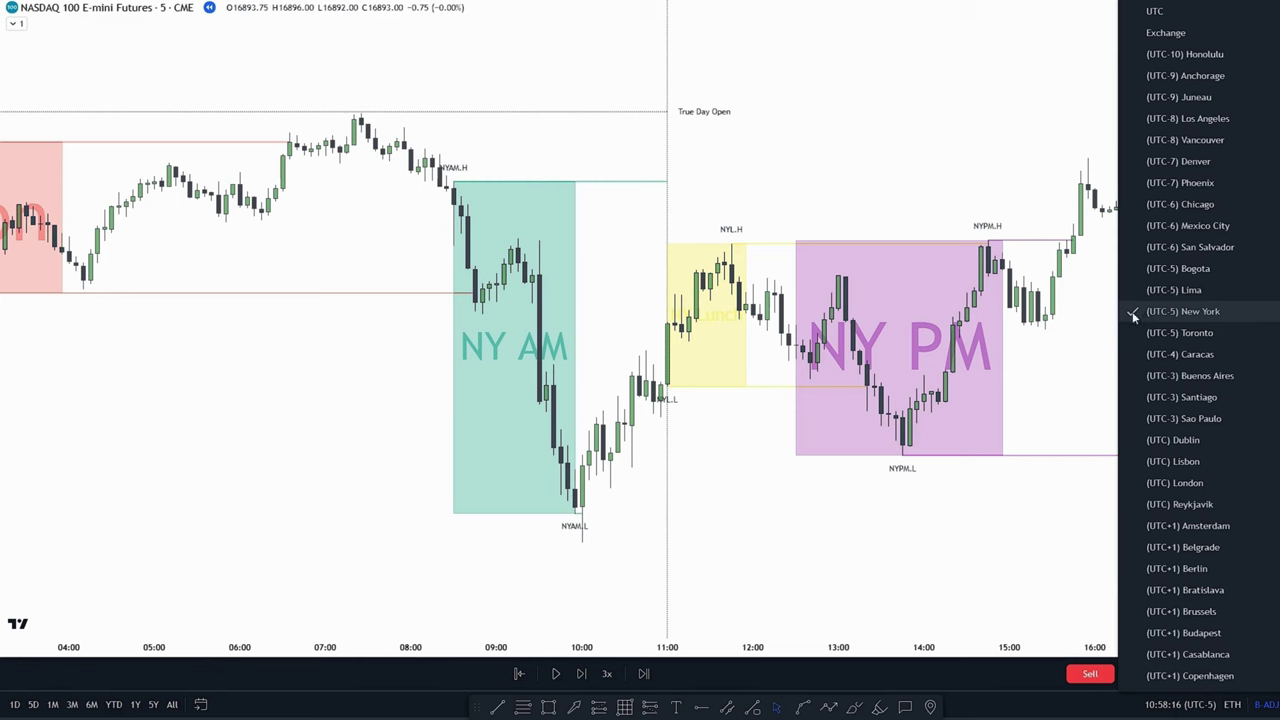
pyautogui.click(1082, 327)
pyautogui.moveTo(1083, 327); pyautogui.dragTo(1135, 330)
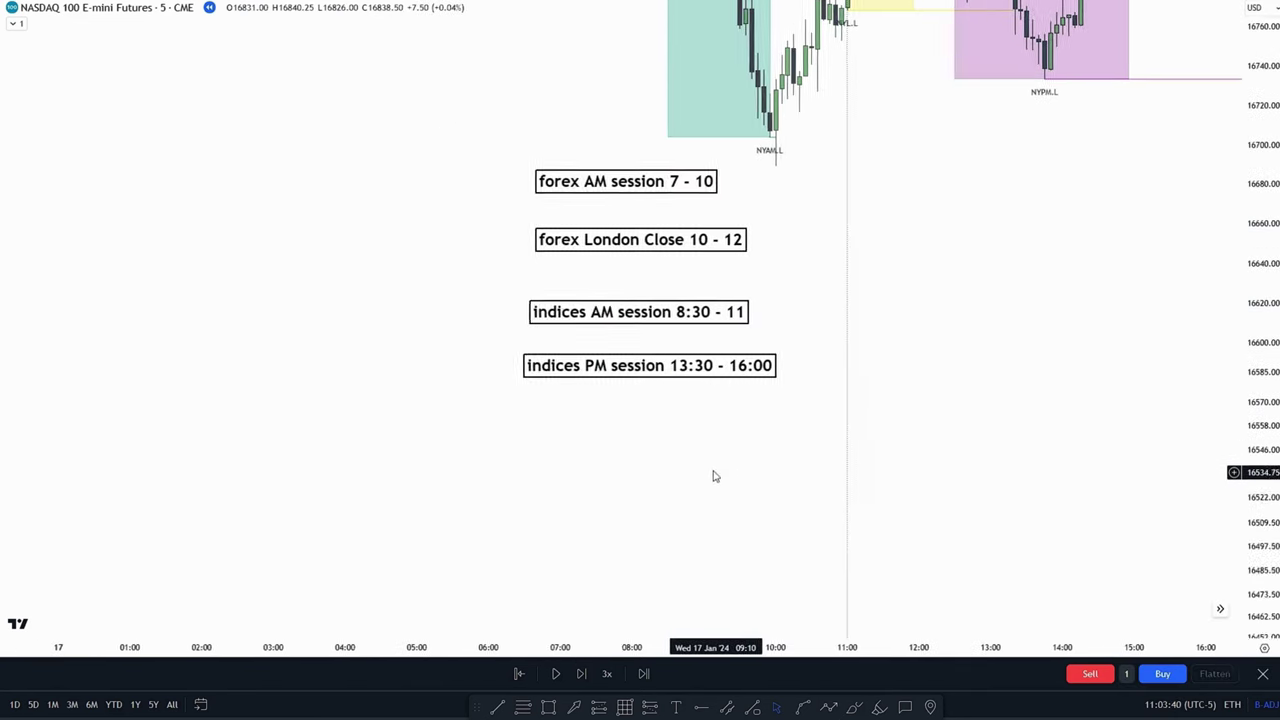
# Examine the forex and indices session time notes placed beneath the price action on the chart.
pyautogui.moveTo(714, 474); pyautogui.dragTo(644, 514)
pyautogui.moveTo(497, 279); pyautogui.dragTo(486, 294)
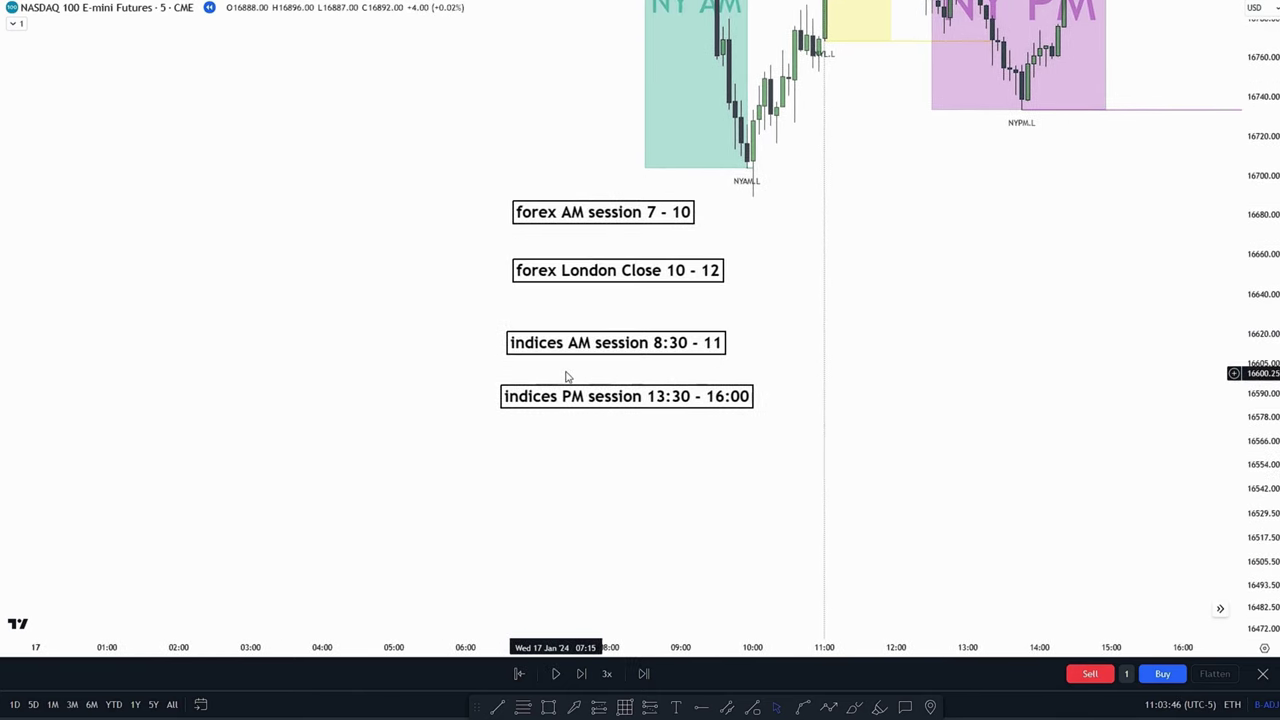
pyautogui.moveTo(431, 326); pyautogui.dragTo(448, 342)
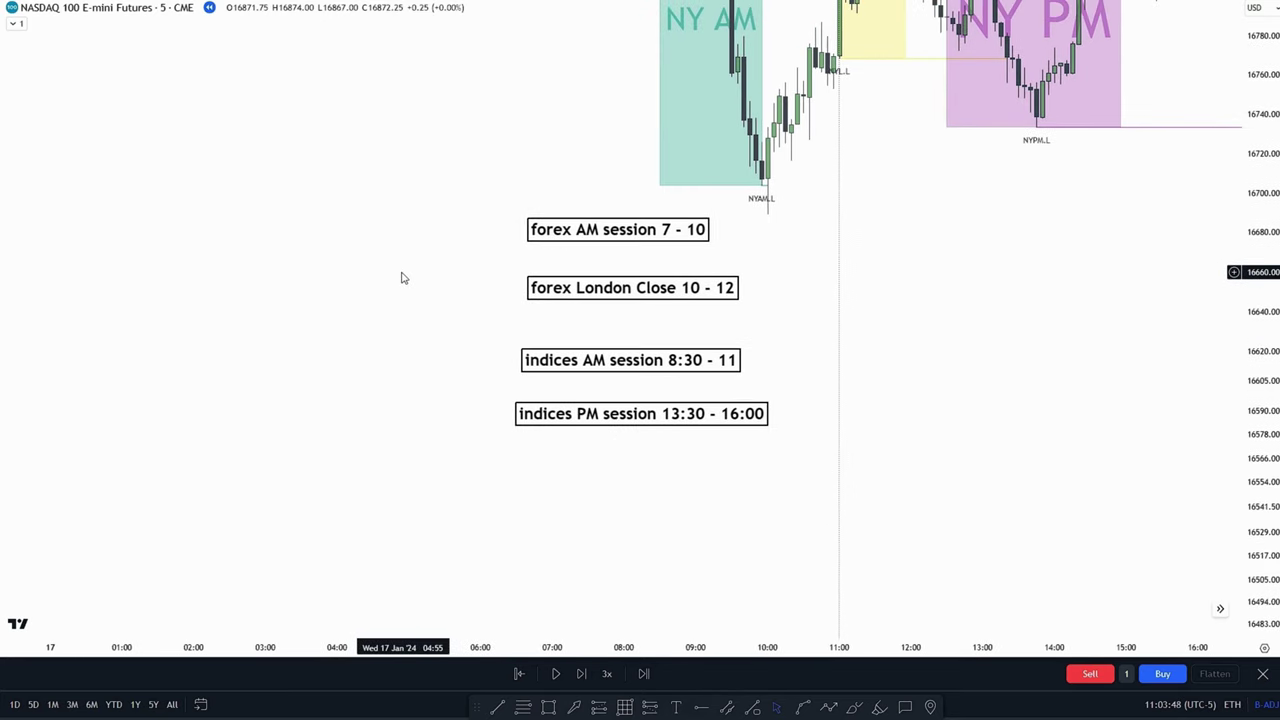
pyautogui.moveTo(402, 278); pyautogui.dragTo(368, 228)
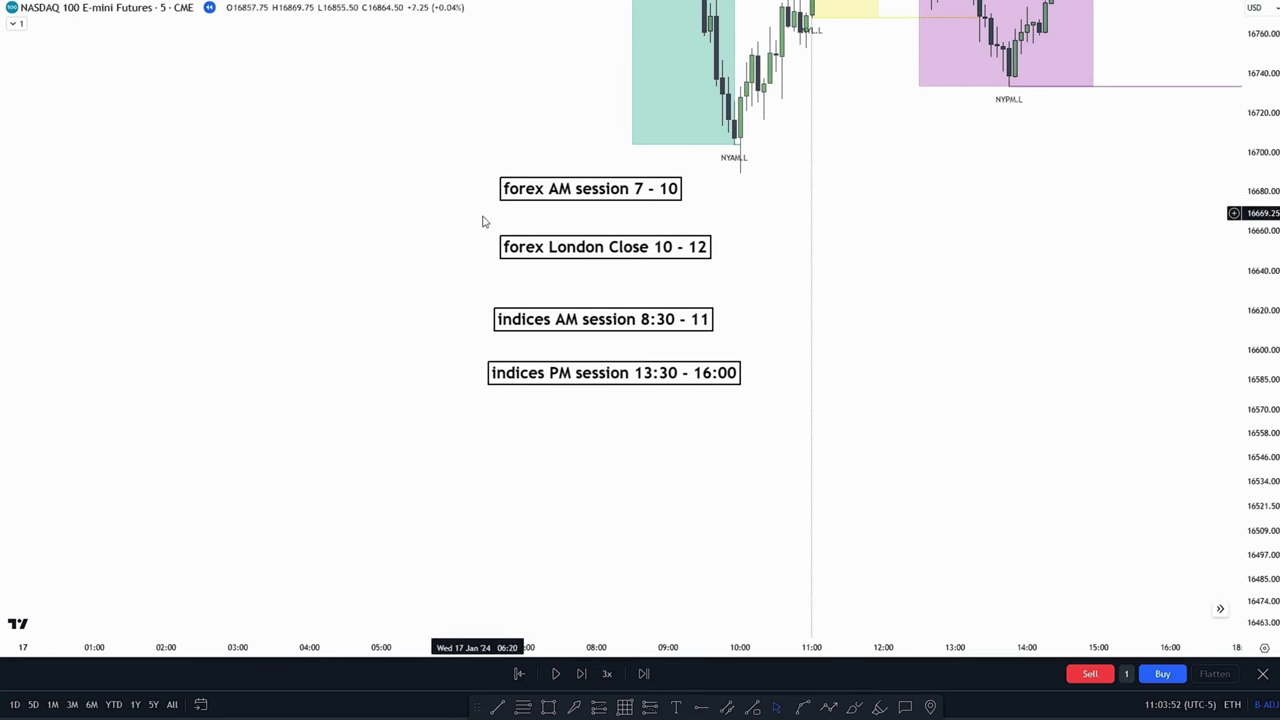
pyautogui.moveTo(814, 323); pyautogui.dragTo(843, 363)
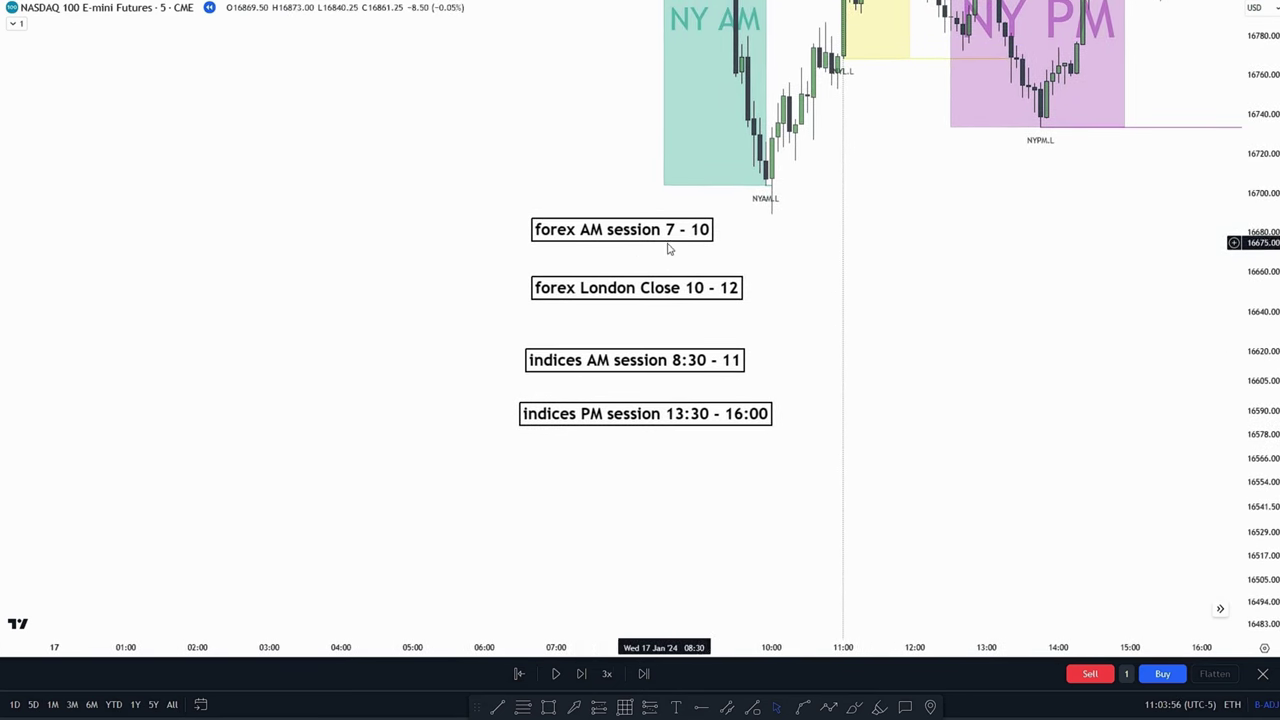
pyautogui.moveTo(682, 251); pyautogui.dragTo(676, 241)
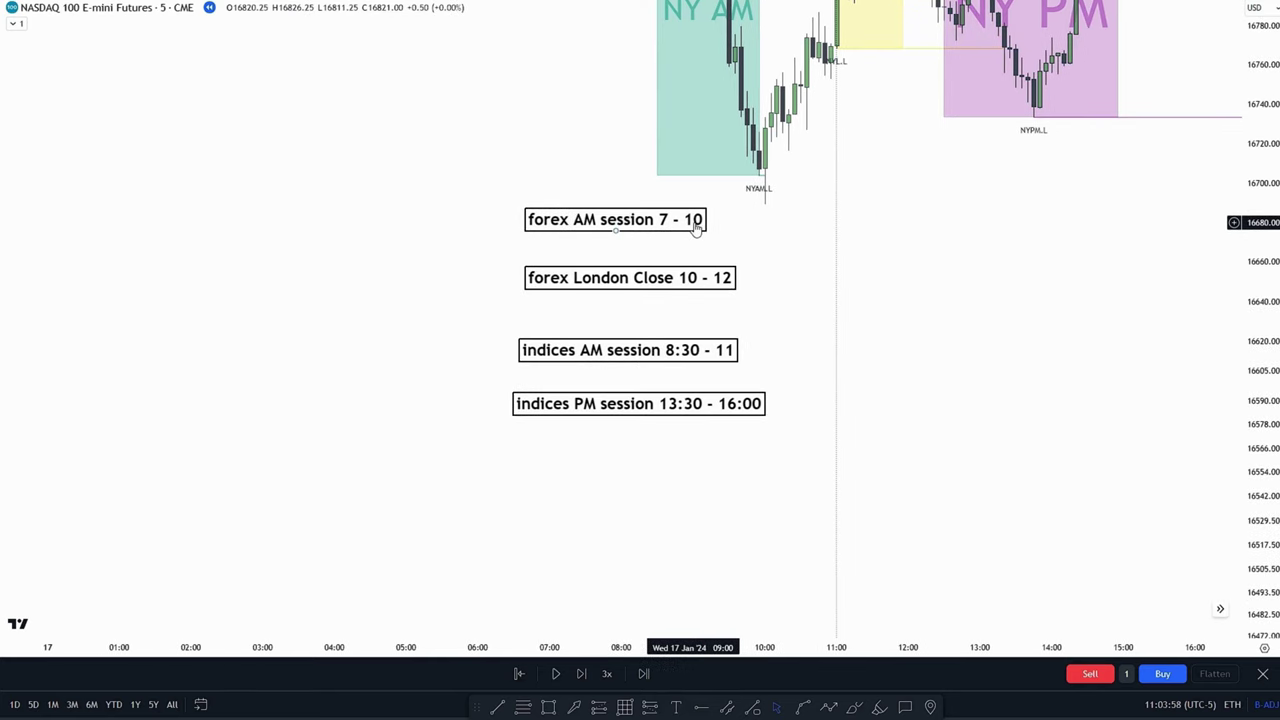
pyautogui.moveTo(818, 301); pyautogui.dragTo(743, 255)
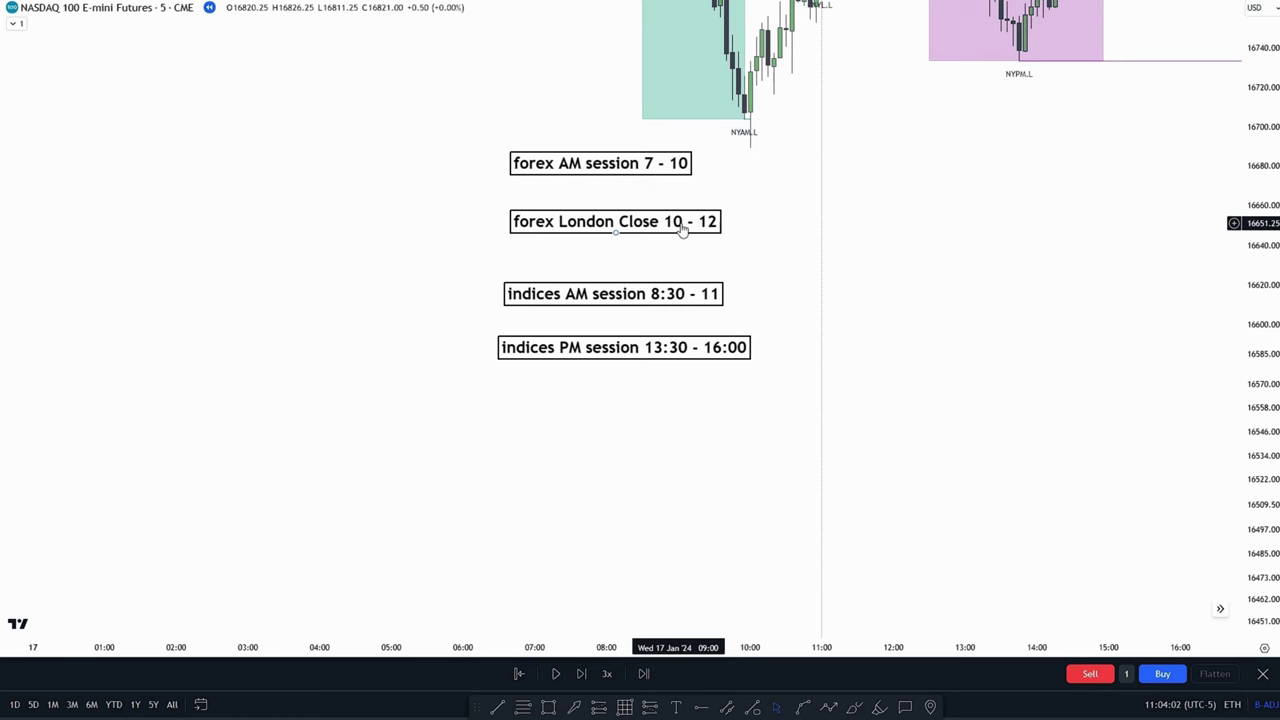
pyautogui.moveTo(840, 291)
pyautogui.mouseDown()
pyautogui.moveTo(844, 252)
pyautogui.moveTo(857, 272)
pyautogui.mouseUp()
pyautogui.moveTo(598, 302); pyautogui.dragTo(608, 312)
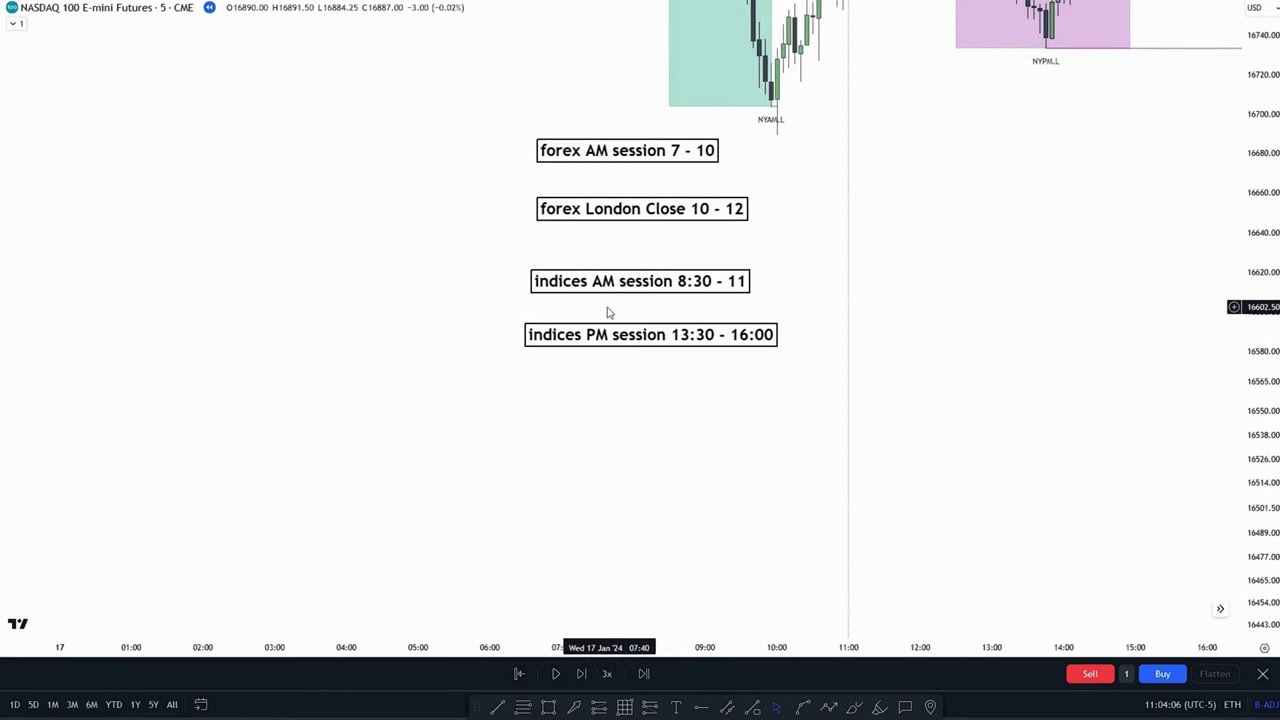
pyautogui.moveTo(812, 287); pyautogui.dragTo(794, 275)
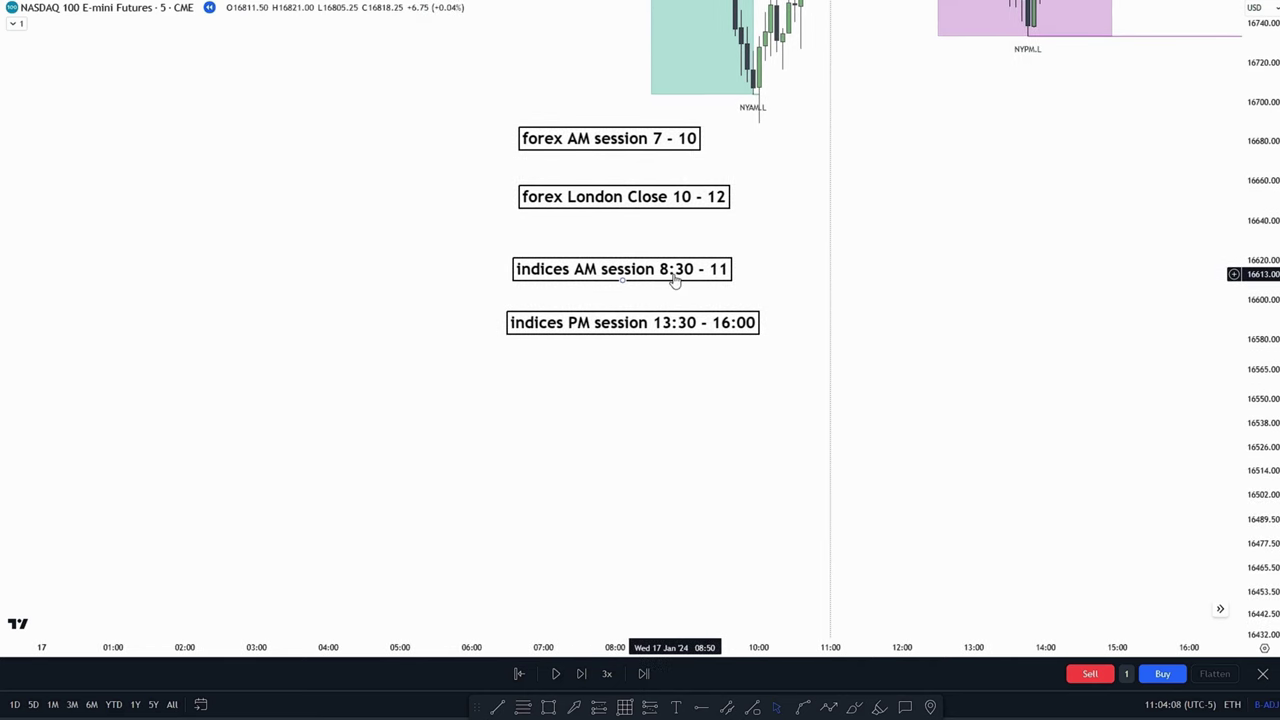
pyautogui.moveTo(829, 327); pyautogui.dragTo(831, 285)
pyautogui.moveTo(621, 319); pyautogui.dragTo(701, 310)
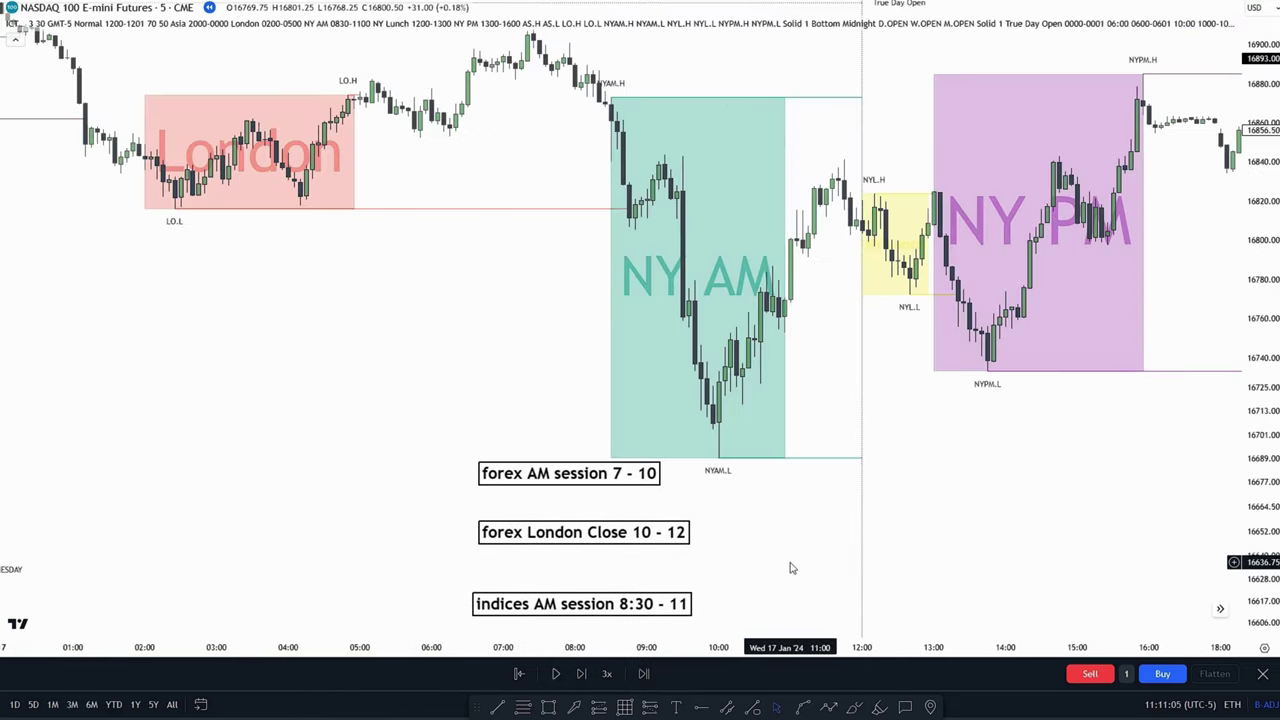
# Leave the full-screen chart, search the indicators for "ICT killzones", and return to the full-screen chart without adding one.
pyautogui.moveTo(804, 513); pyautogui.dragTo(805, 530)
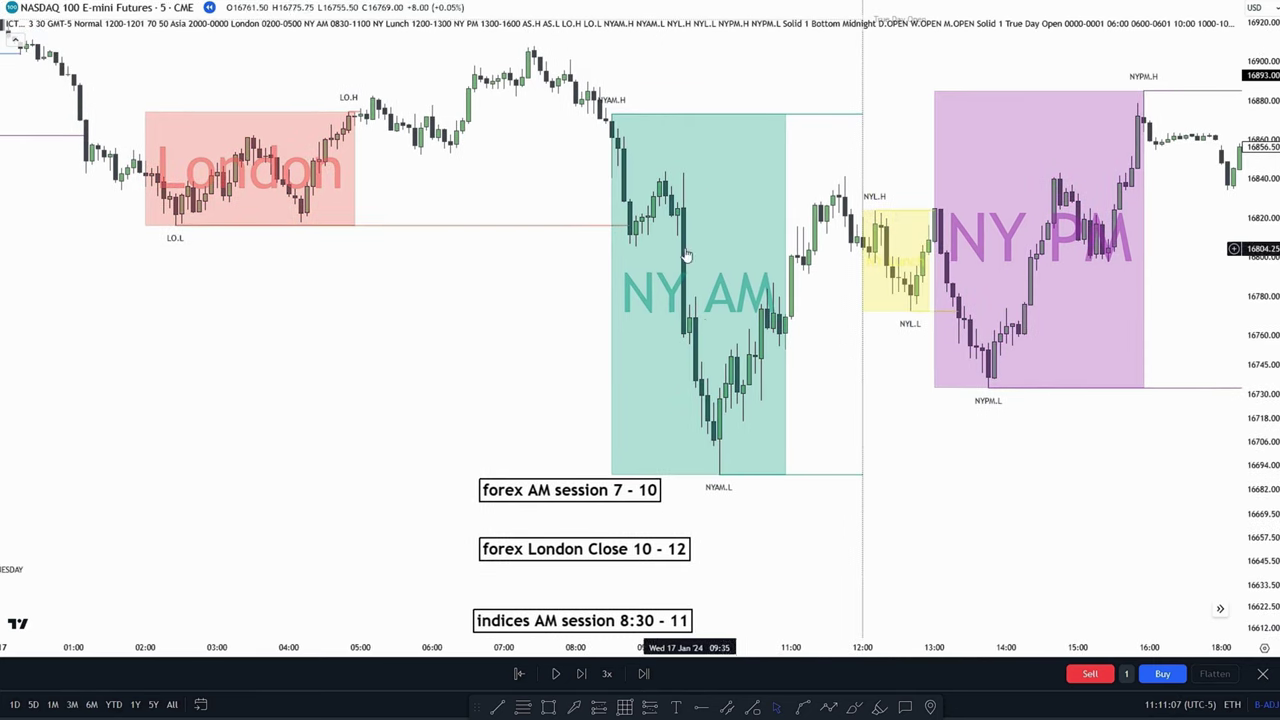
pyautogui.moveTo(523, 311); pyautogui.dragTo(514, 226)
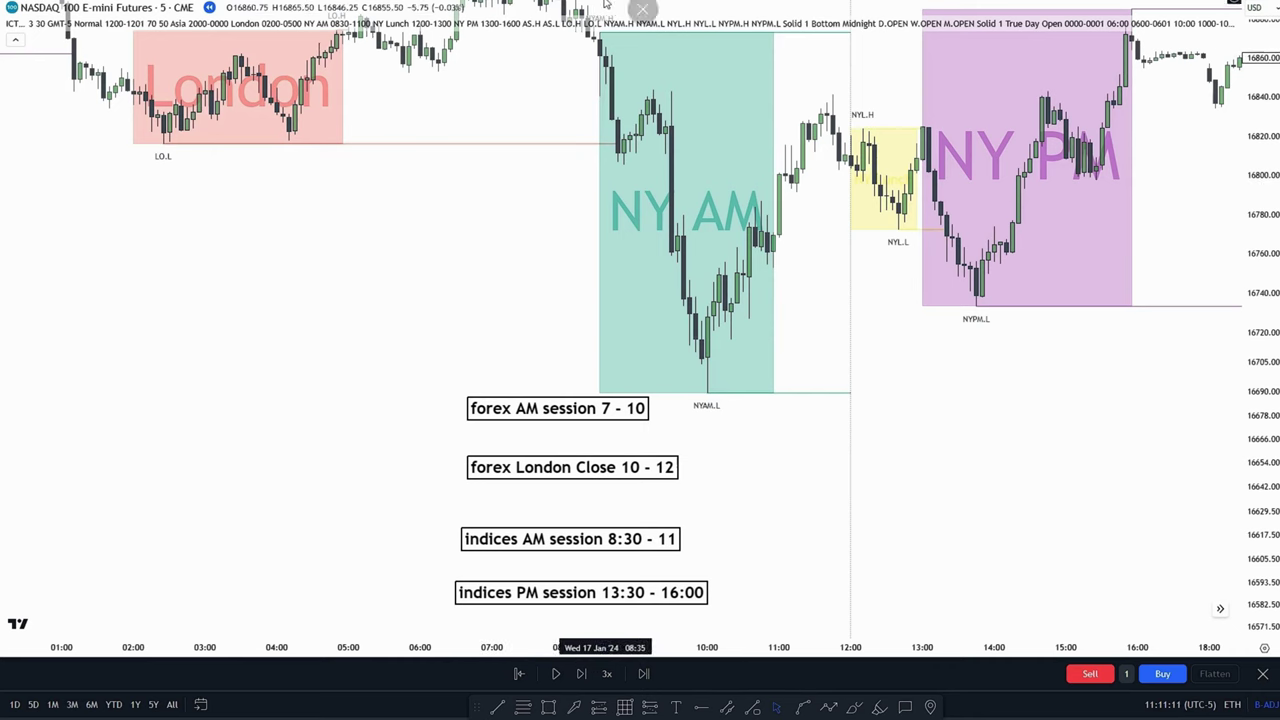
pyautogui.click(643, 40)
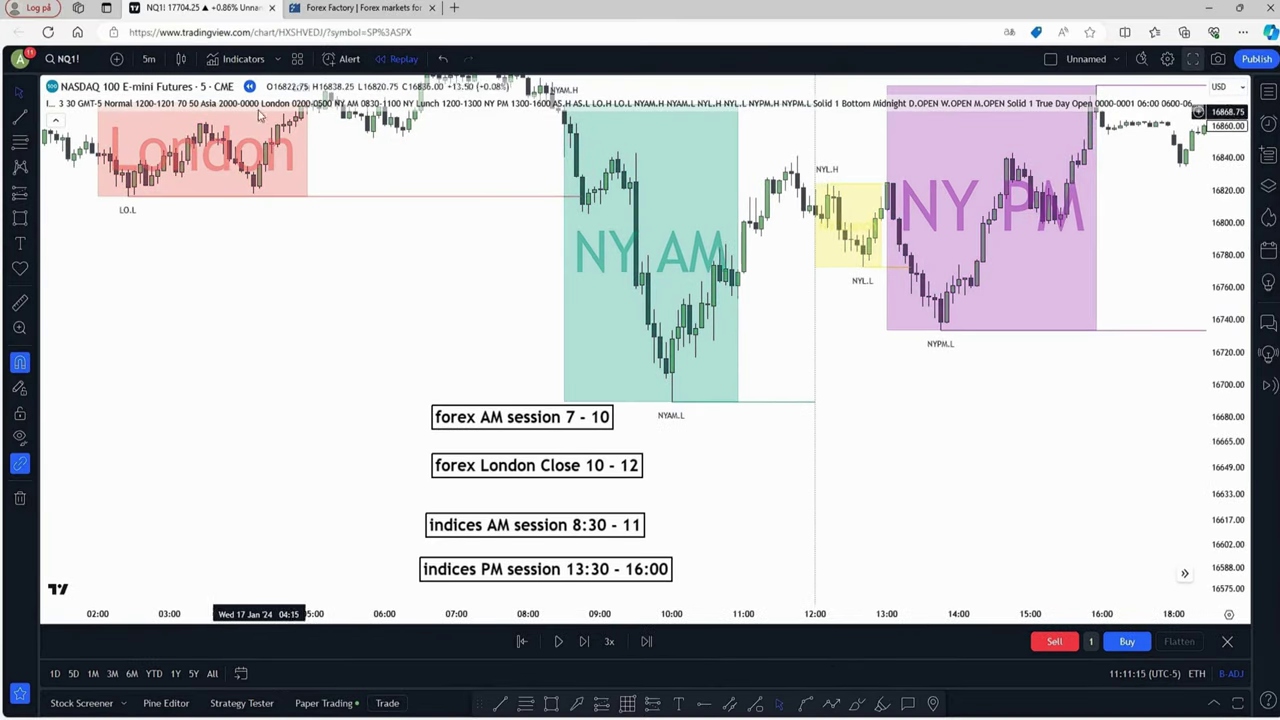
pyautogui.click(248, 58)
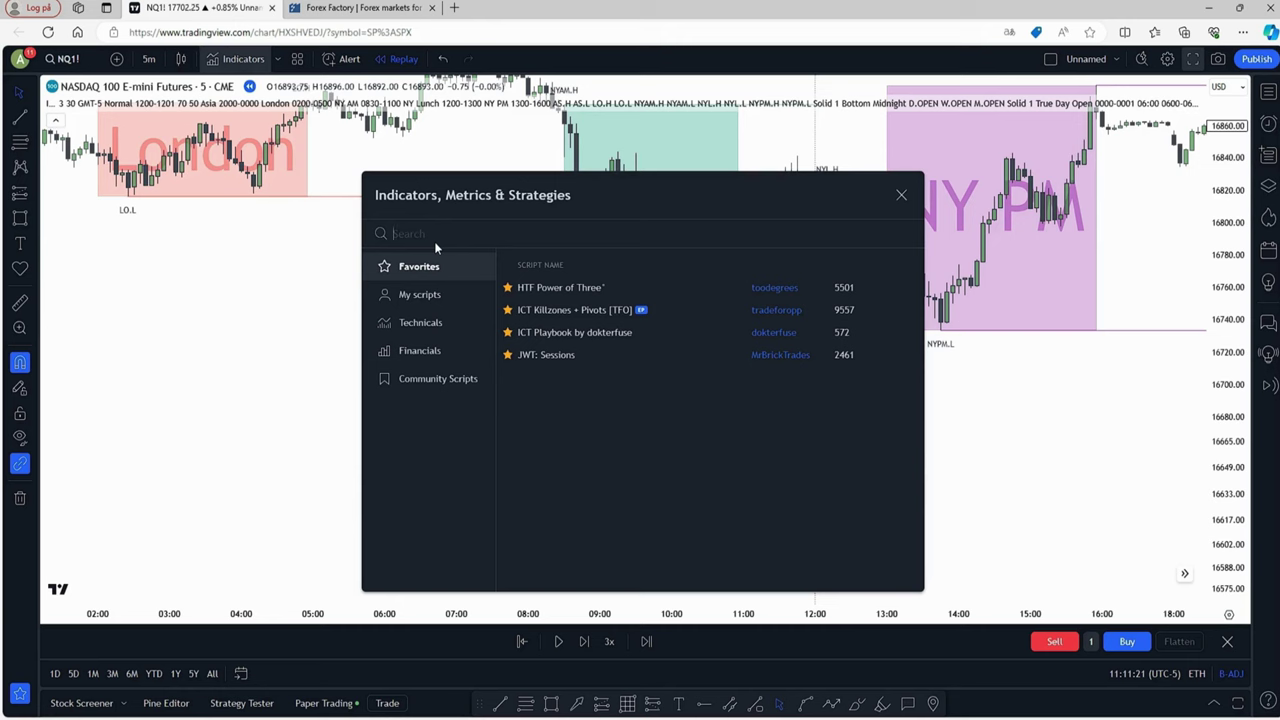
pyautogui.write('ICT killz')
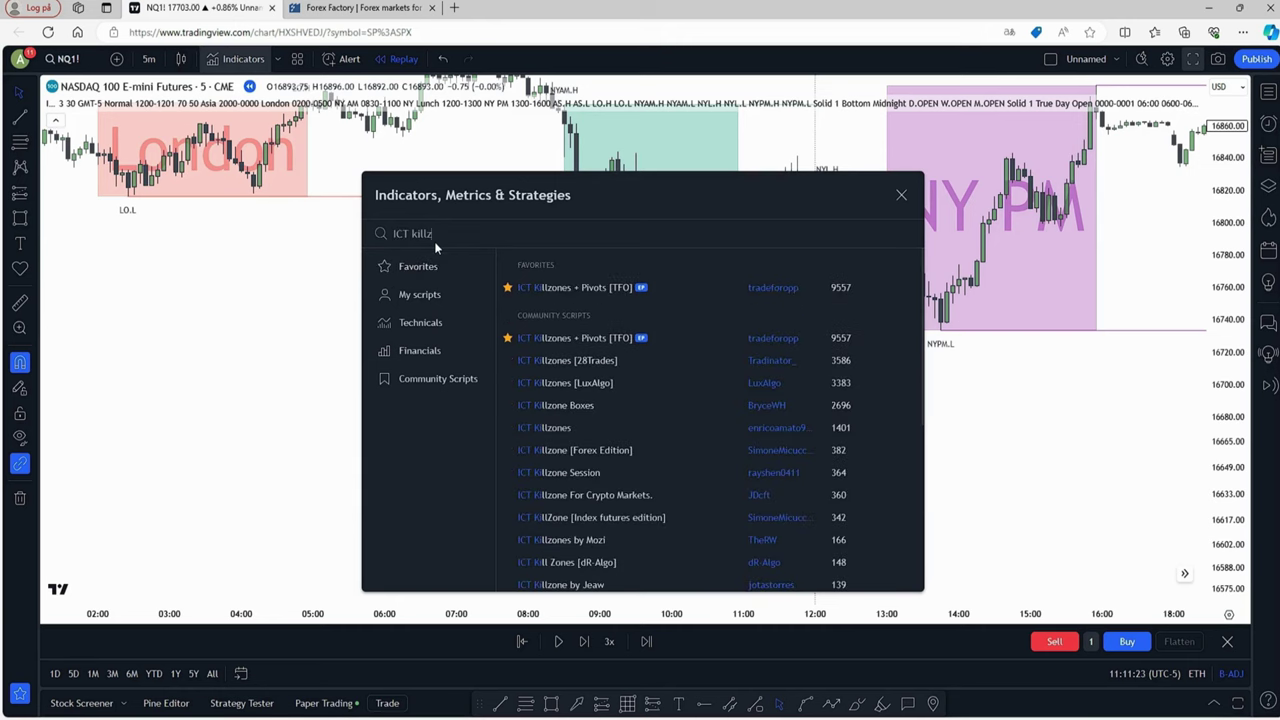
pyautogui.write('ones')
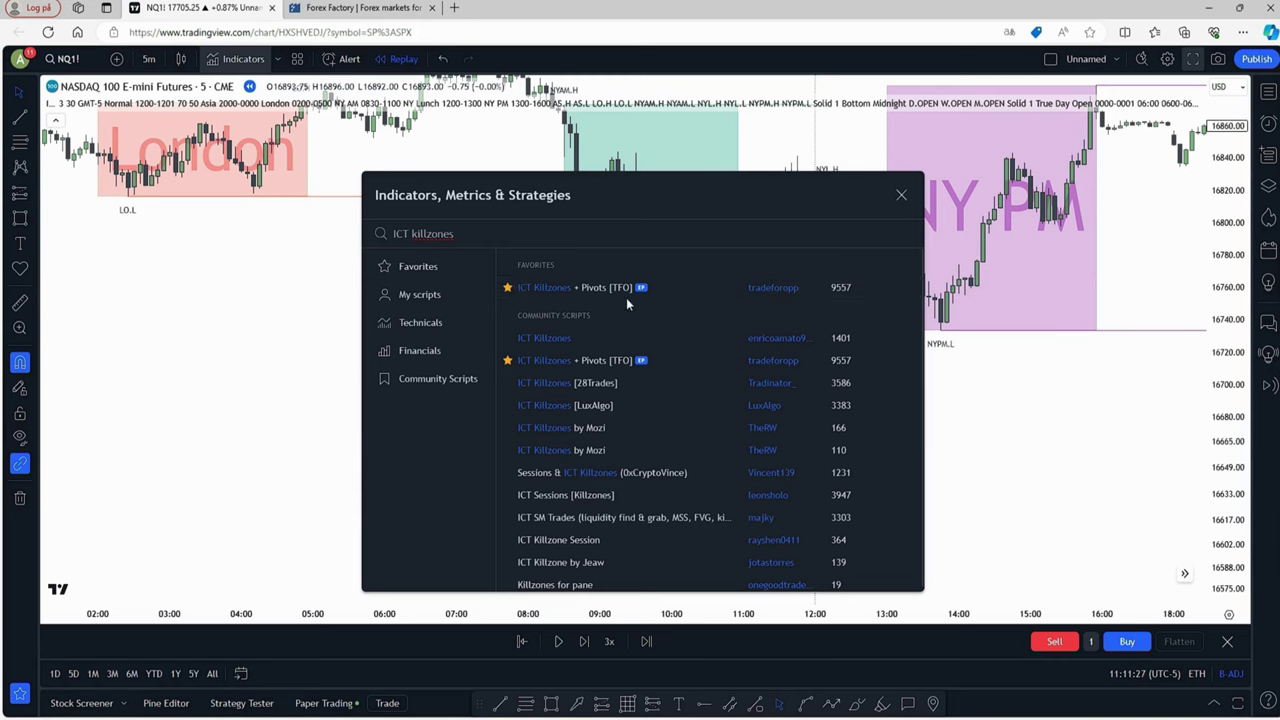
pyautogui.click(901, 196)
pyautogui.click(1193, 60)
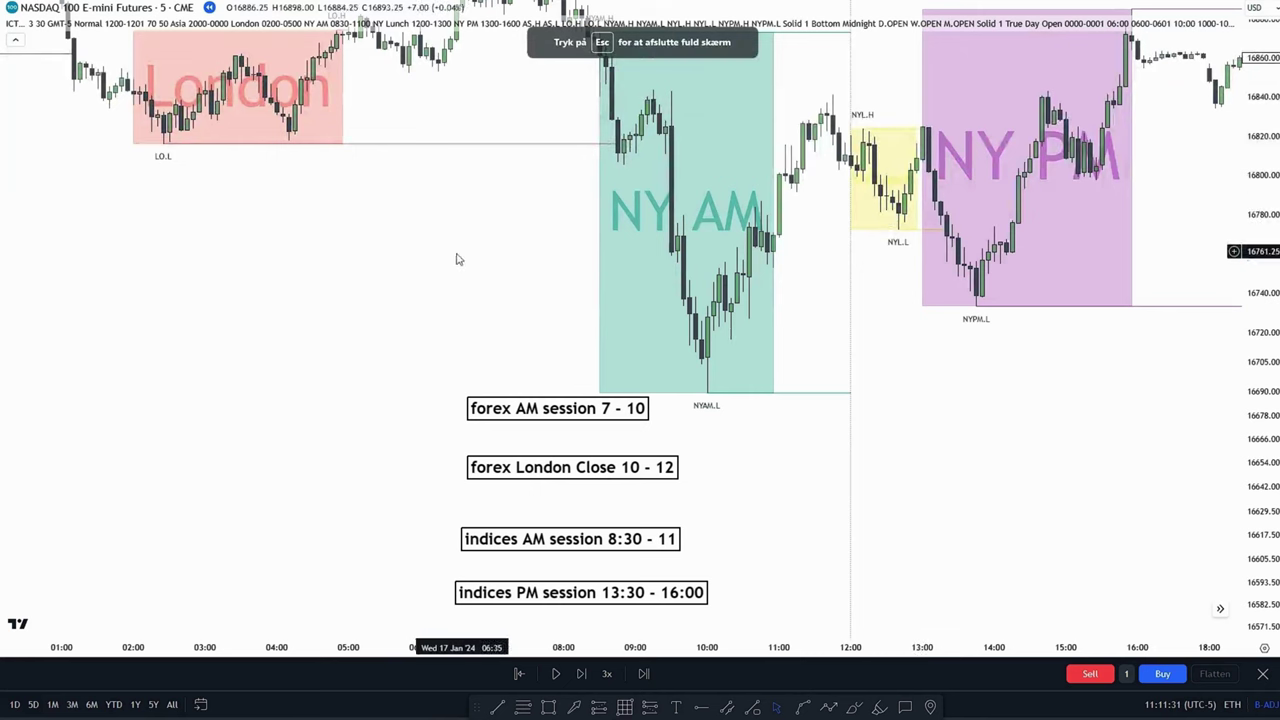
pyautogui.click(1173, 23)
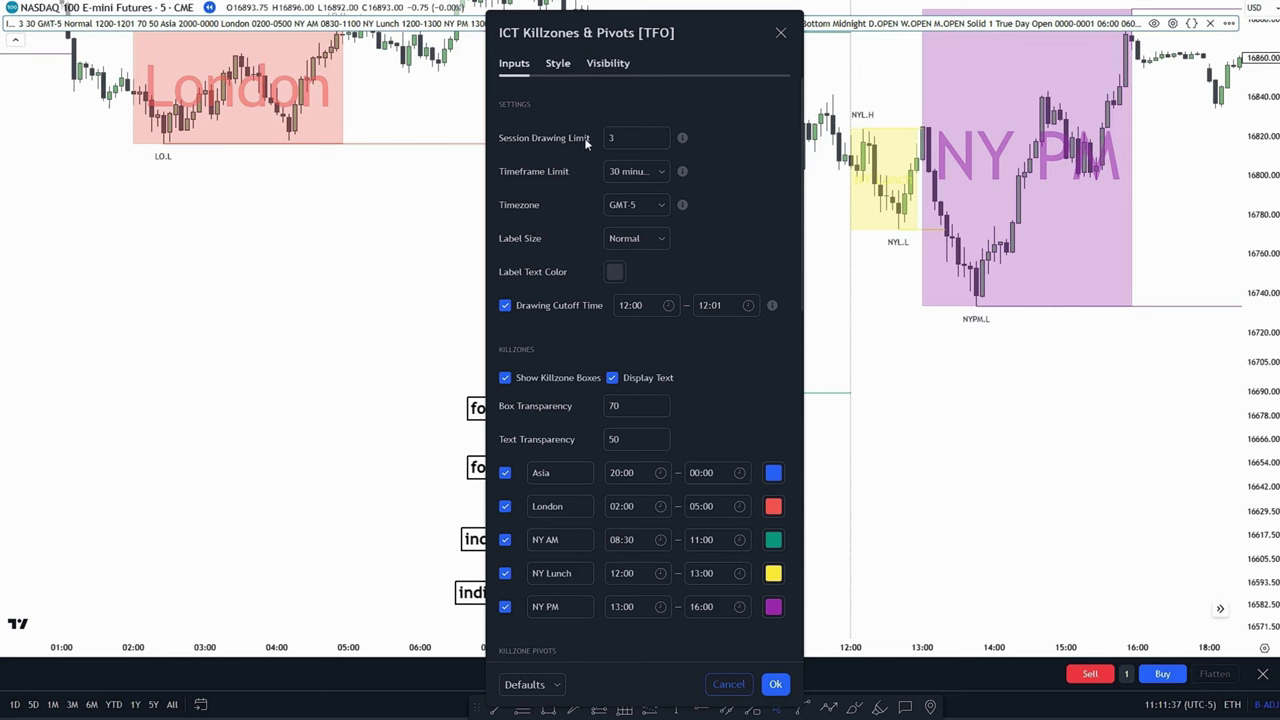
pyautogui.scroll(-3, 565, 196)
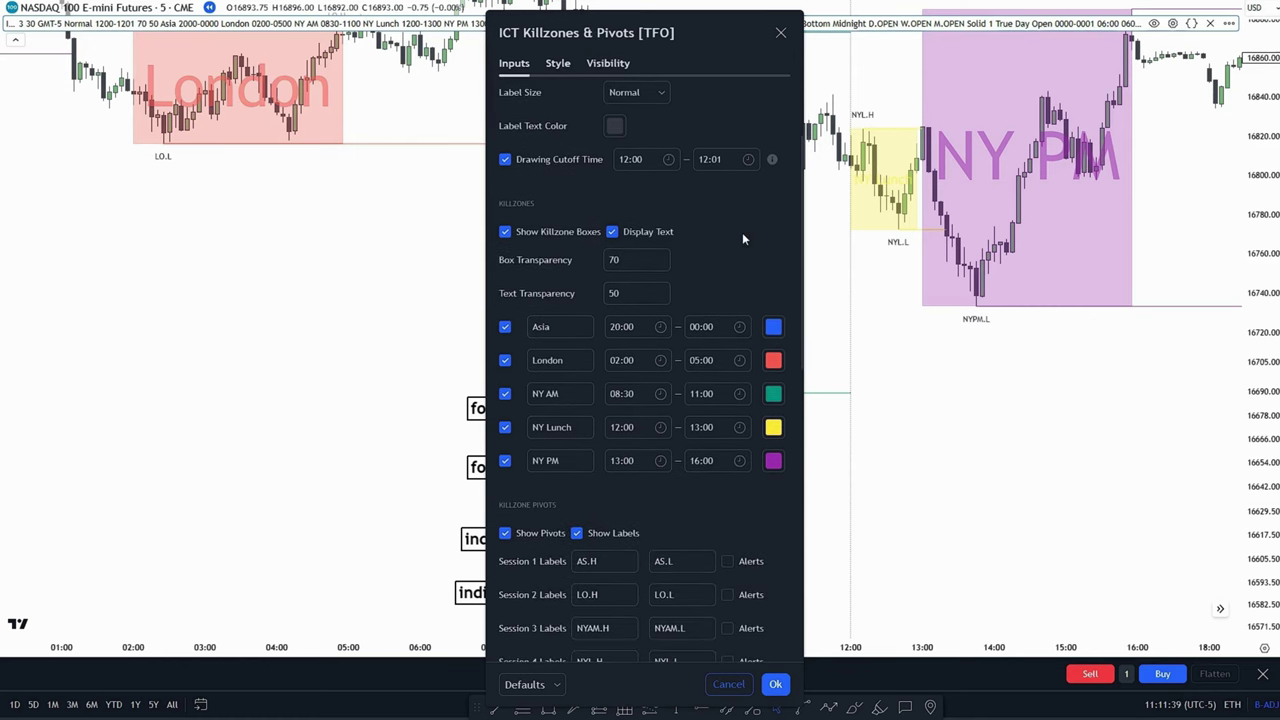
pyautogui.scroll(-2, 740, 231)
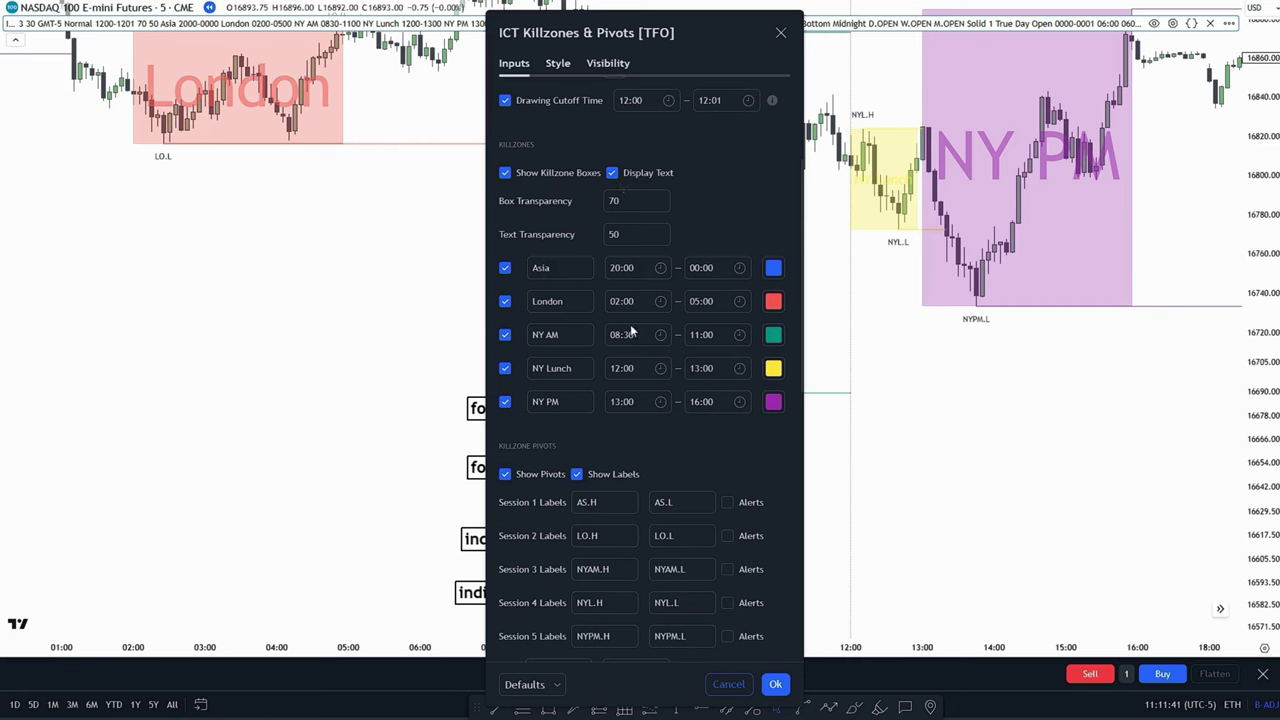
pyautogui.moveTo(586, 33); pyautogui.dragTo(193, 40)
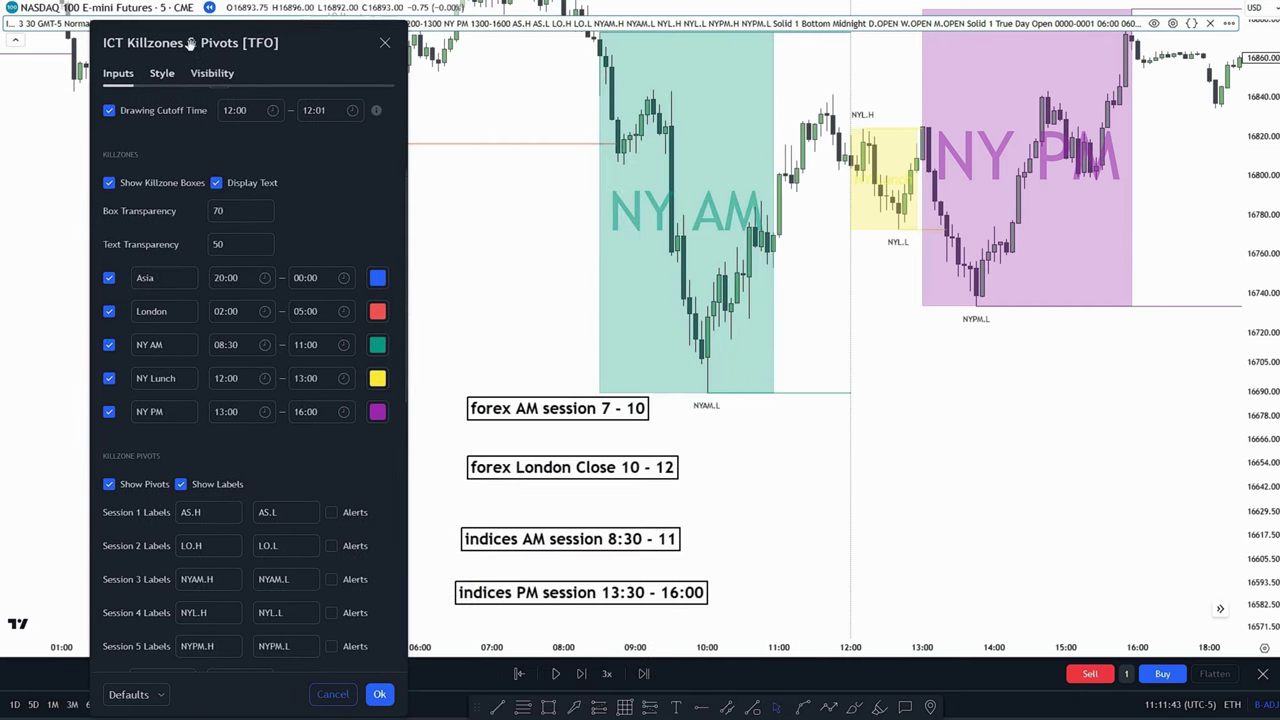
pyautogui.press('Escape')
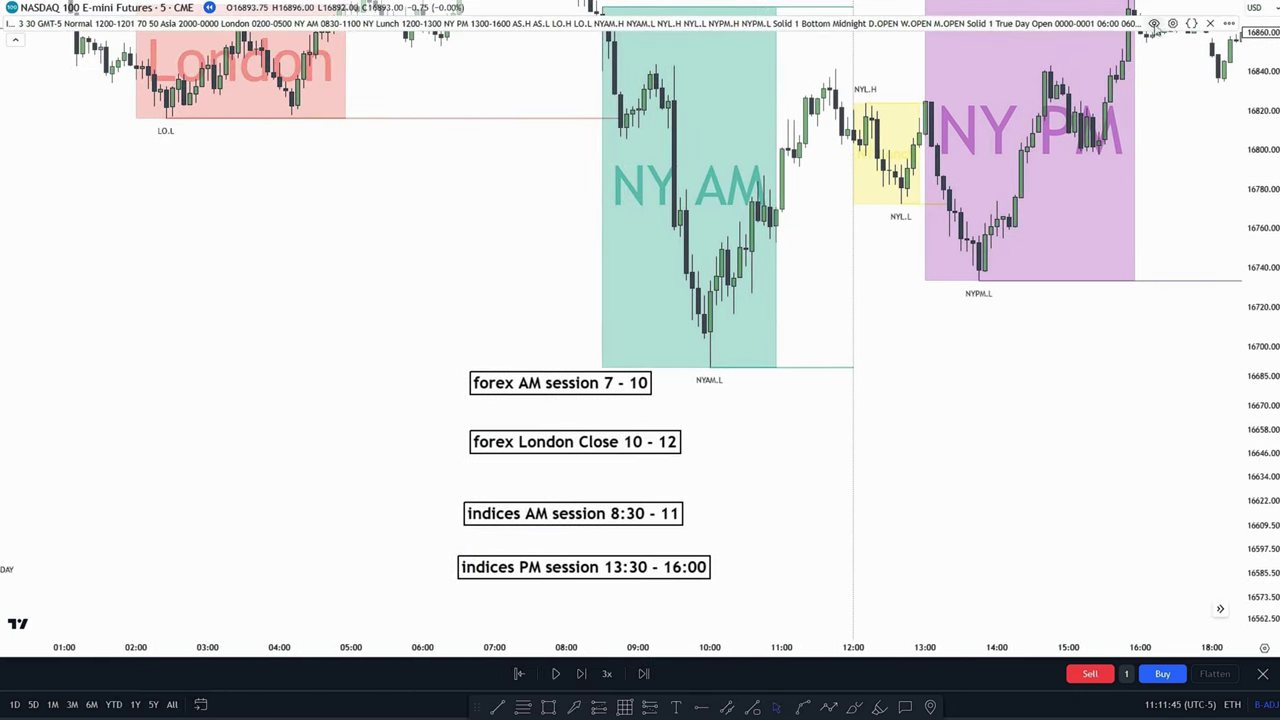
# Open the ICT Killzones & Pivots [TFO] settings beside the session notes and set the NY AM killzone's start time to 09:30.
pyautogui.click(1172, 23)
pyautogui.moveTo(580, 32); pyautogui.dragTo(149, 27)
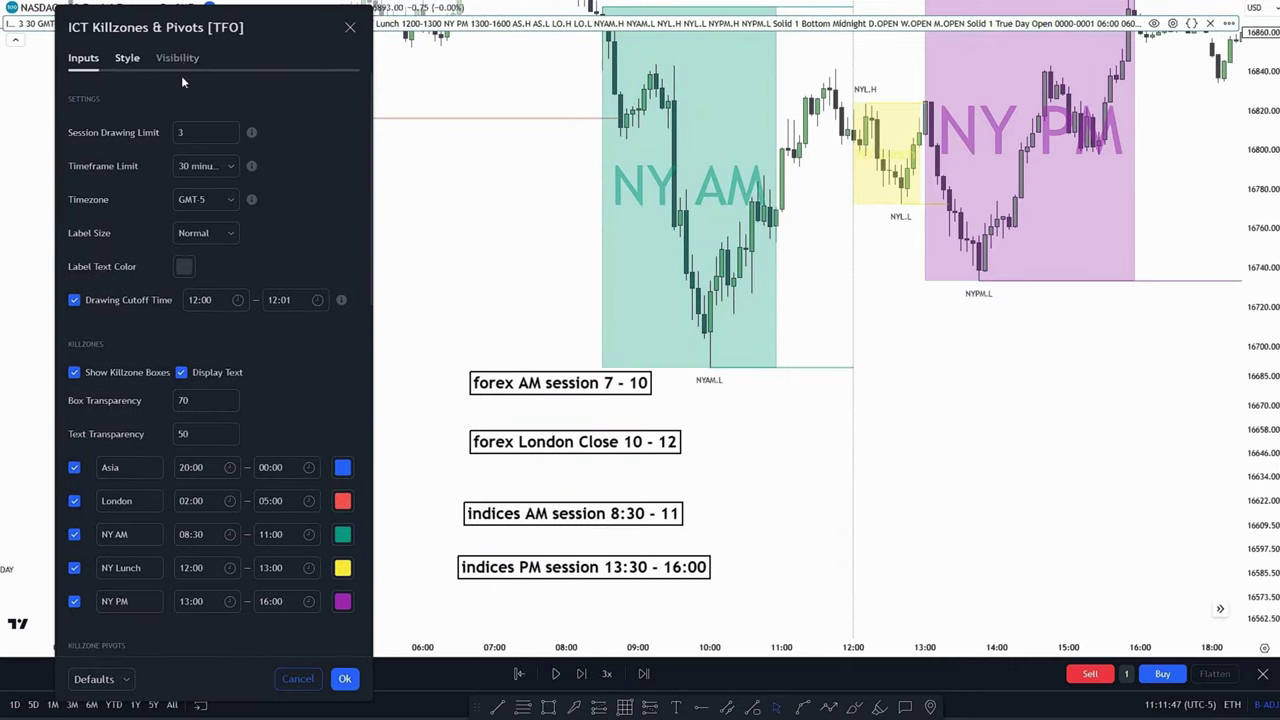
pyautogui.scroll(-2, 302, 400)
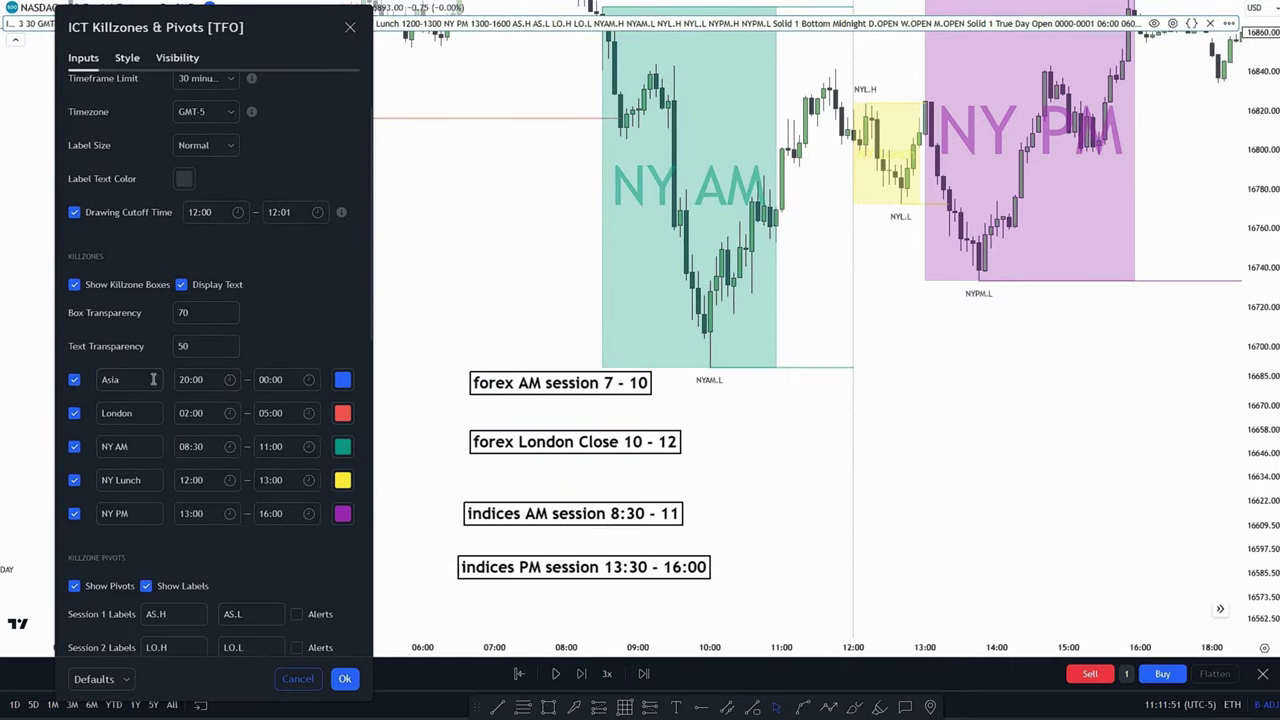
pyautogui.scroll(-1, 150, 380)
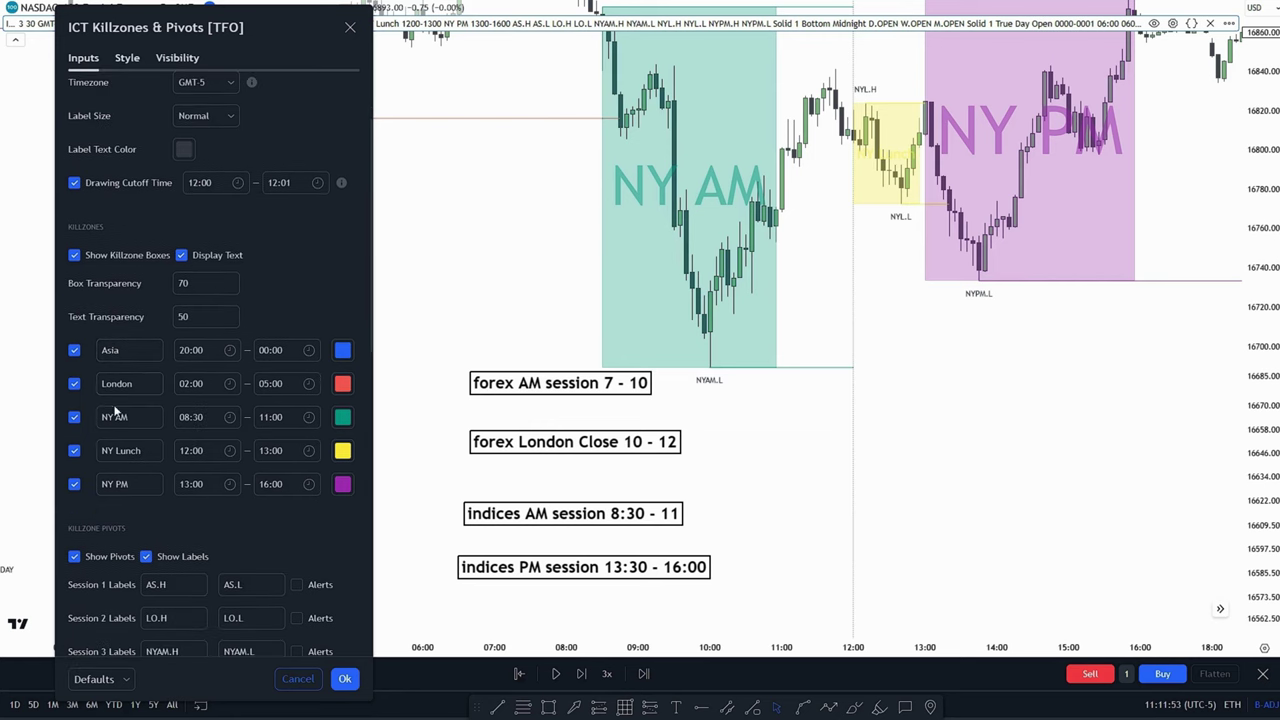
pyautogui.scroll(-1, 269, 313)
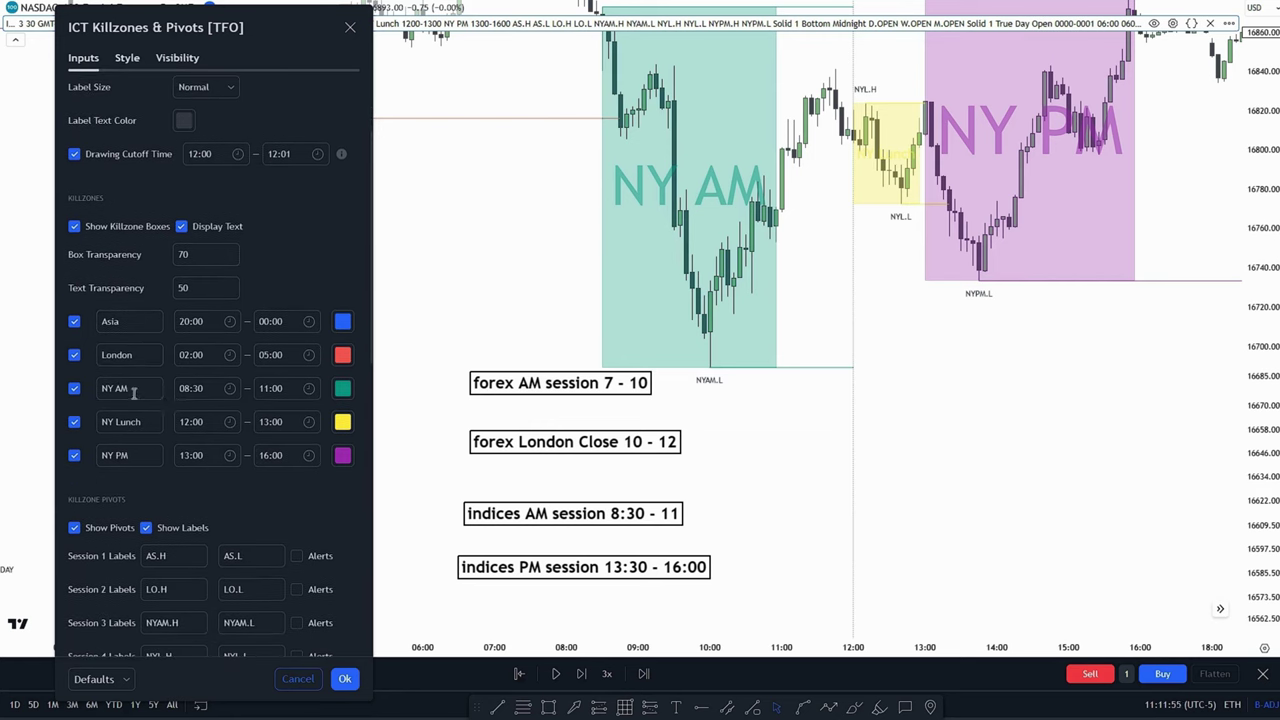
pyautogui.scroll(-1, 157, 426)
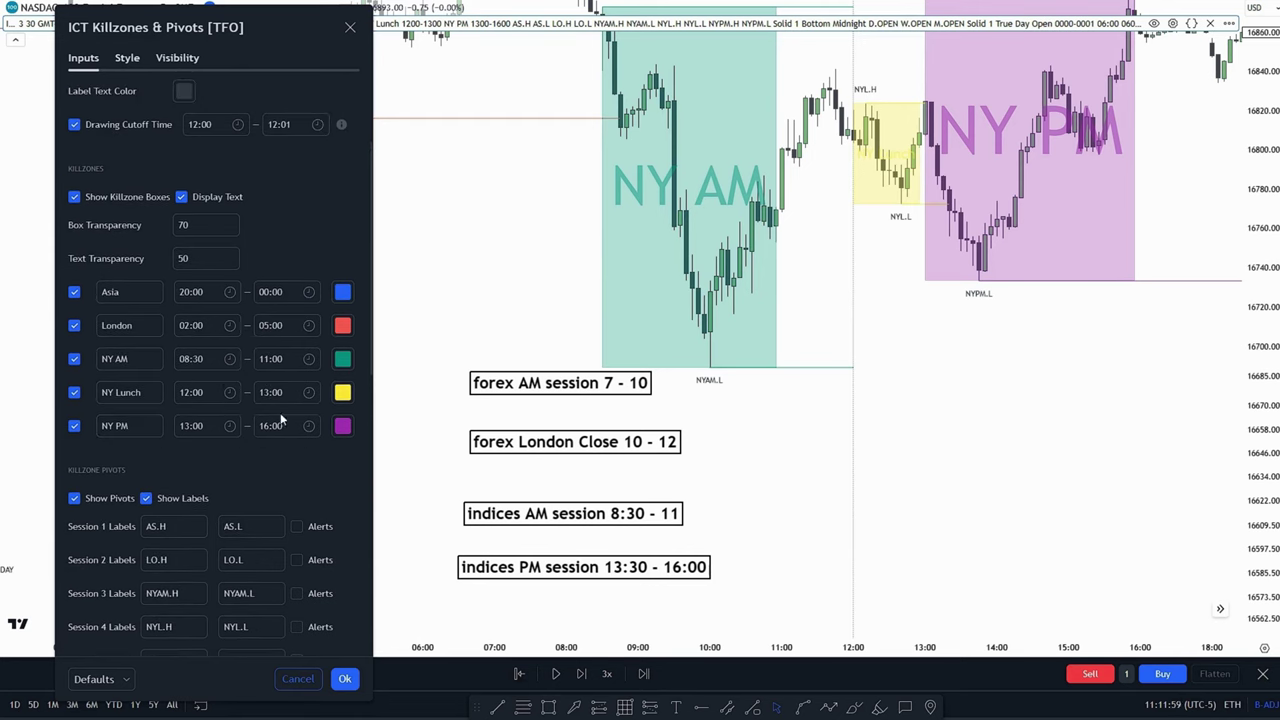
pyautogui.scroll(1, 260, 418)
pyautogui.click(197, 388)
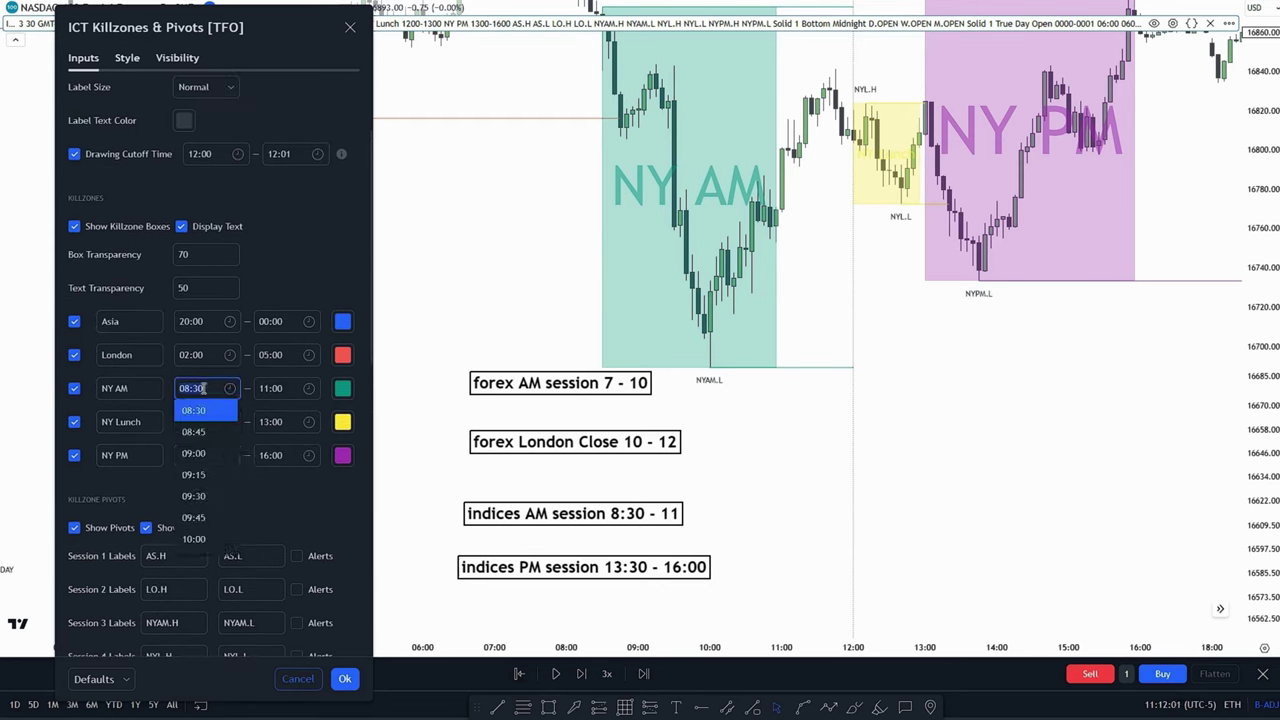
pyautogui.click(200, 496)
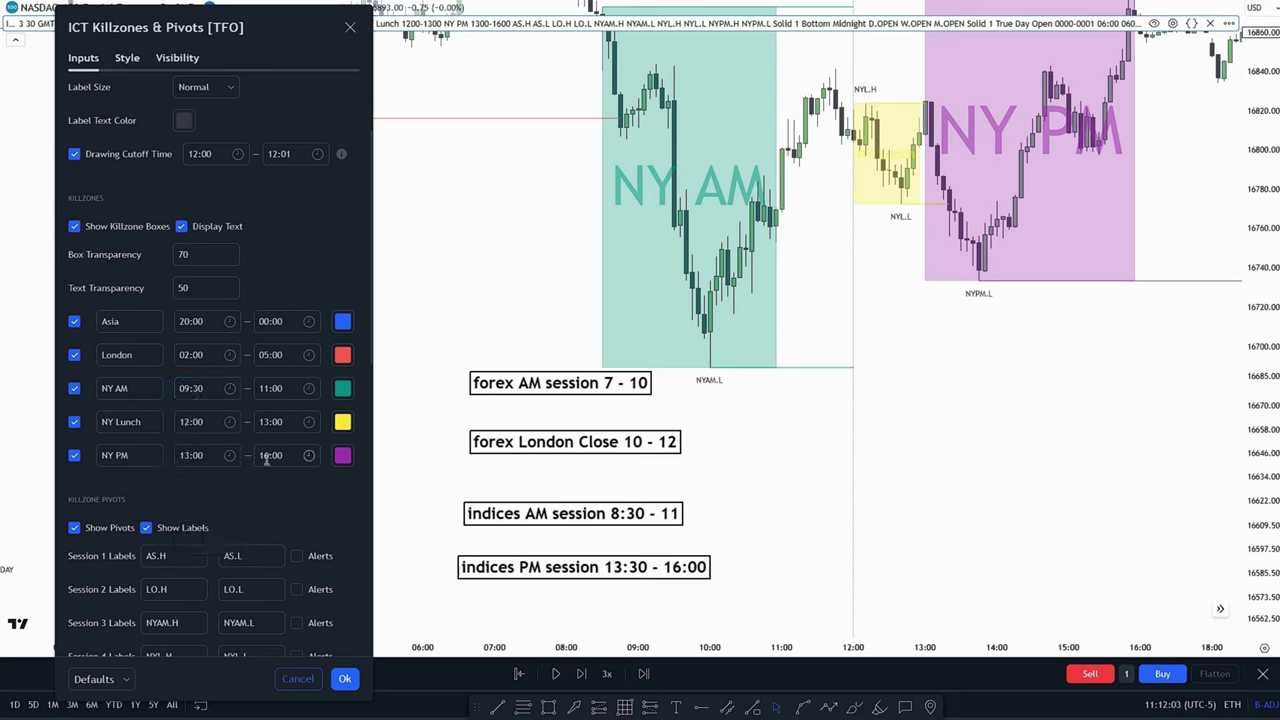
# Set the NY AM killzone's start time back to 08:30.
pyautogui.scroll(-2, 240, 354)
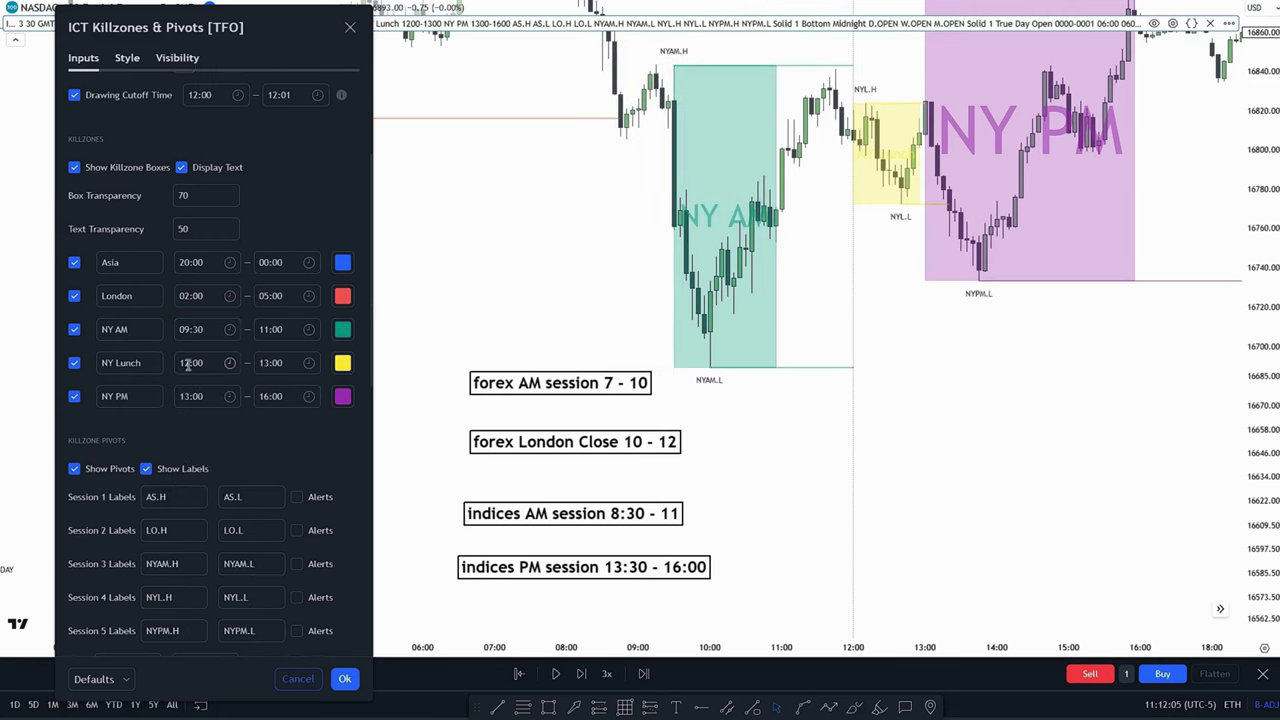
pyautogui.scroll(2, 205, 380)
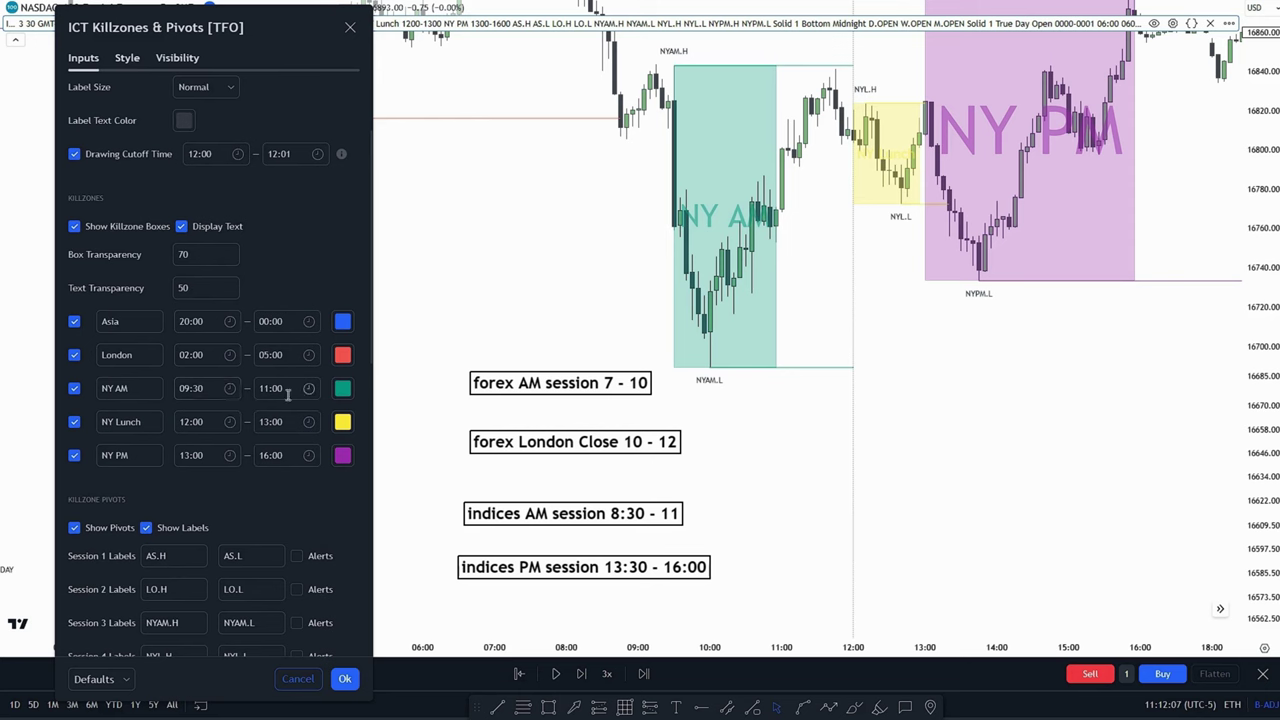
pyautogui.click(183, 389)
pyautogui.scroll(4, 190, 440)
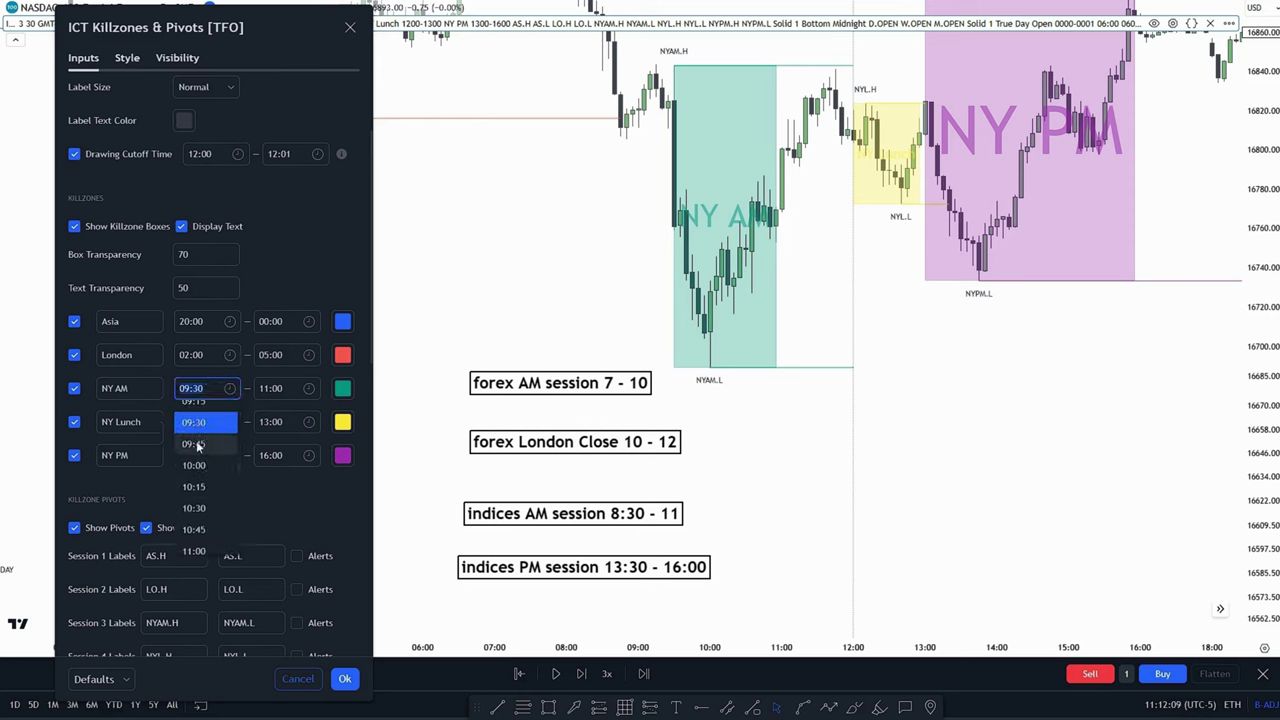
pyautogui.click(193, 418)
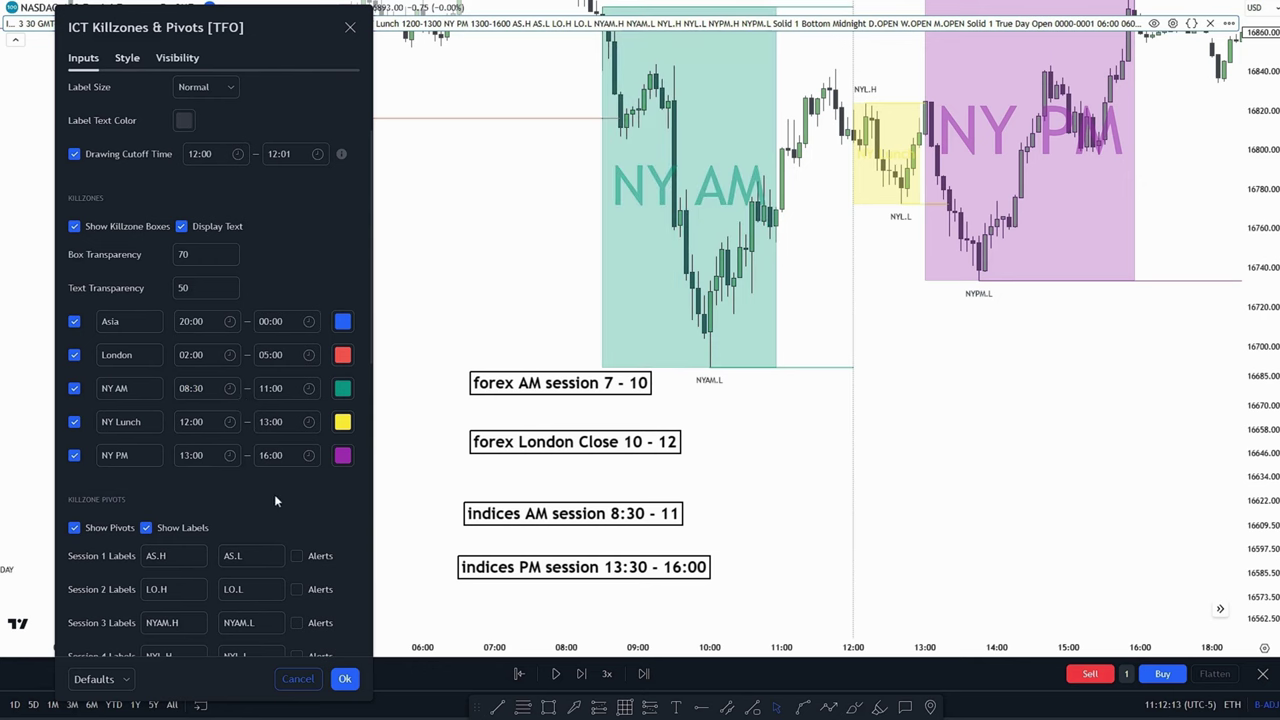
# Set the NY AM killzone to the forex AM session, starting at 07:00 and ending at 10:00.
pyautogui.click(205, 388)
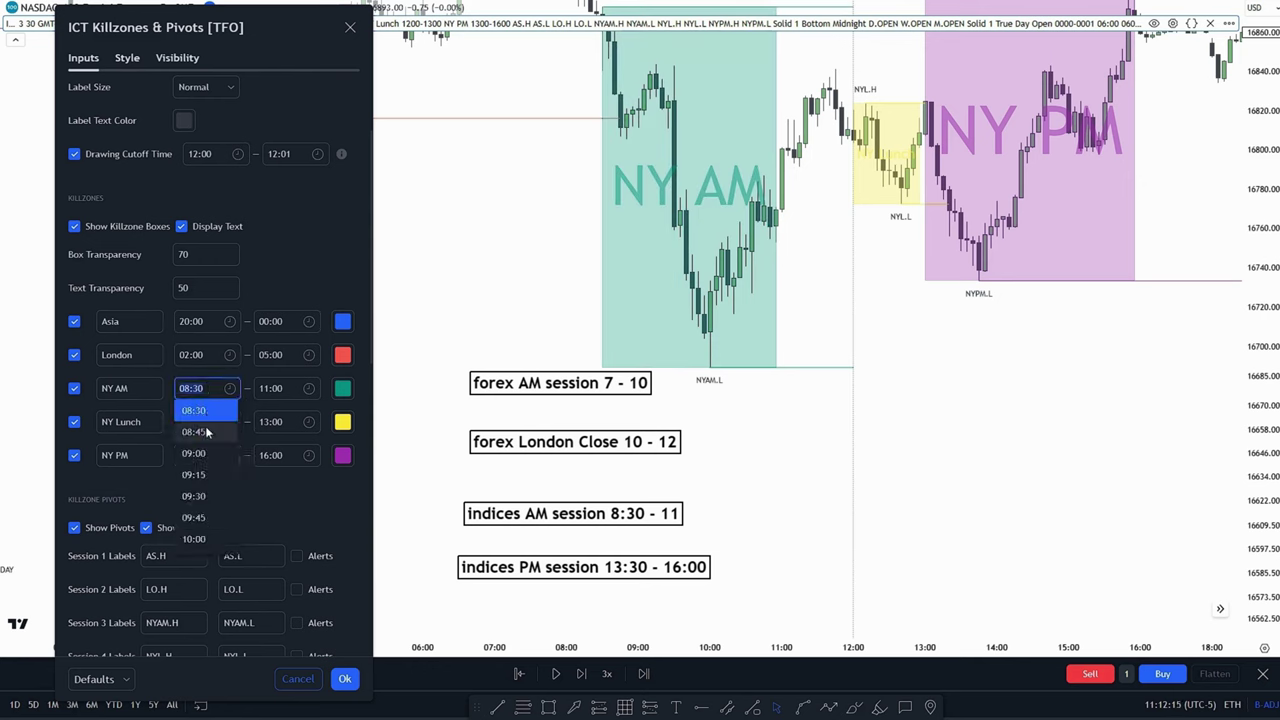
pyautogui.scroll(5, 208, 440)
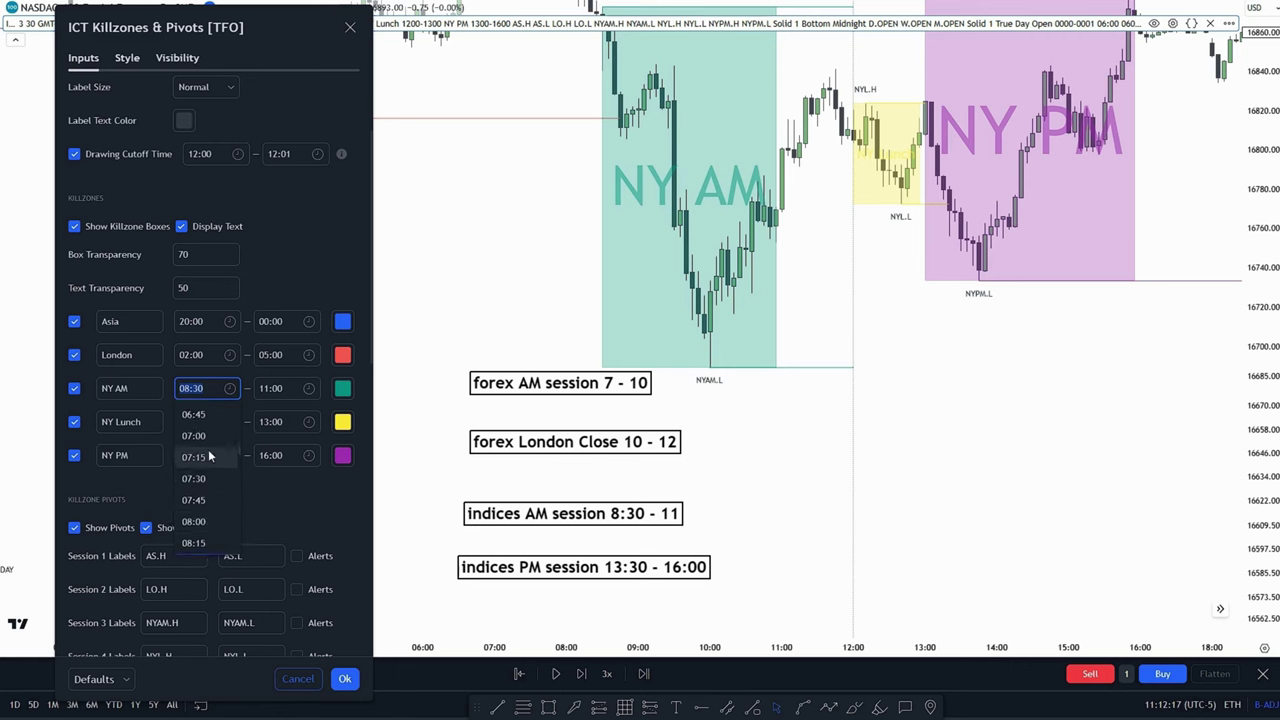
pyautogui.click(198, 436)
pyautogui.click(270, 390)
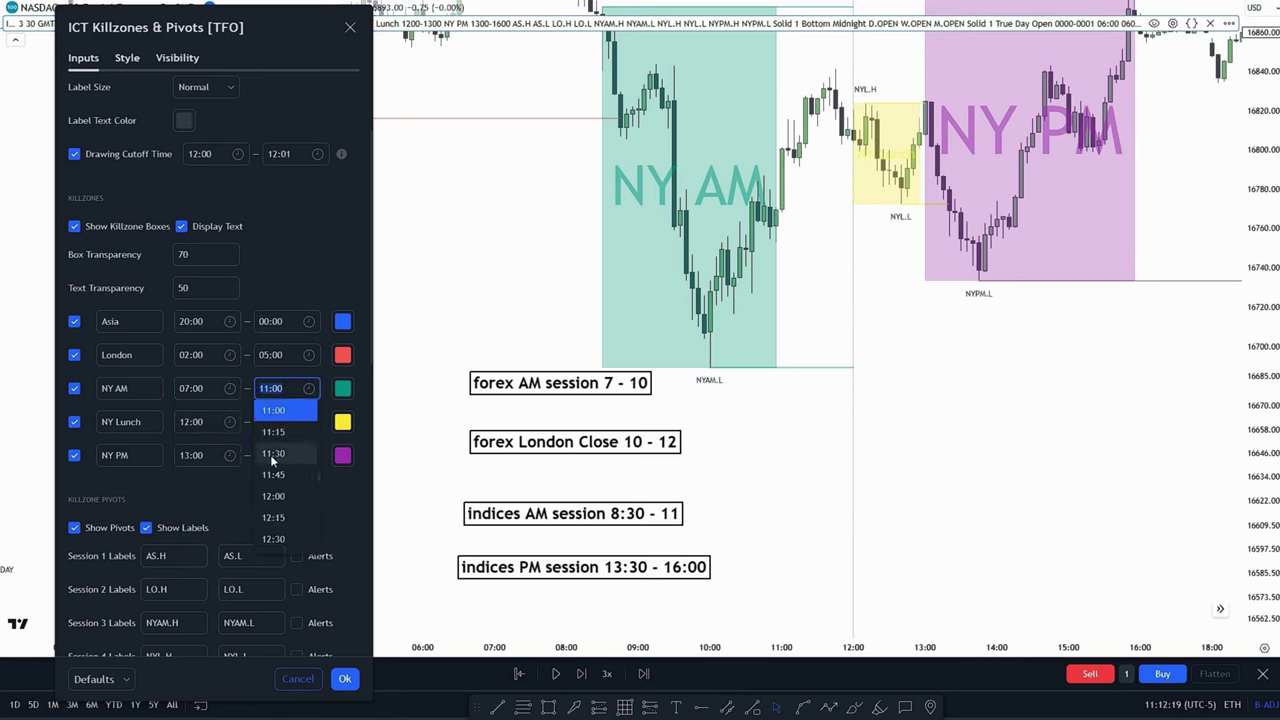
pyautogui.scroll(3, 272, 425)
pyautogui.click(271, 425)
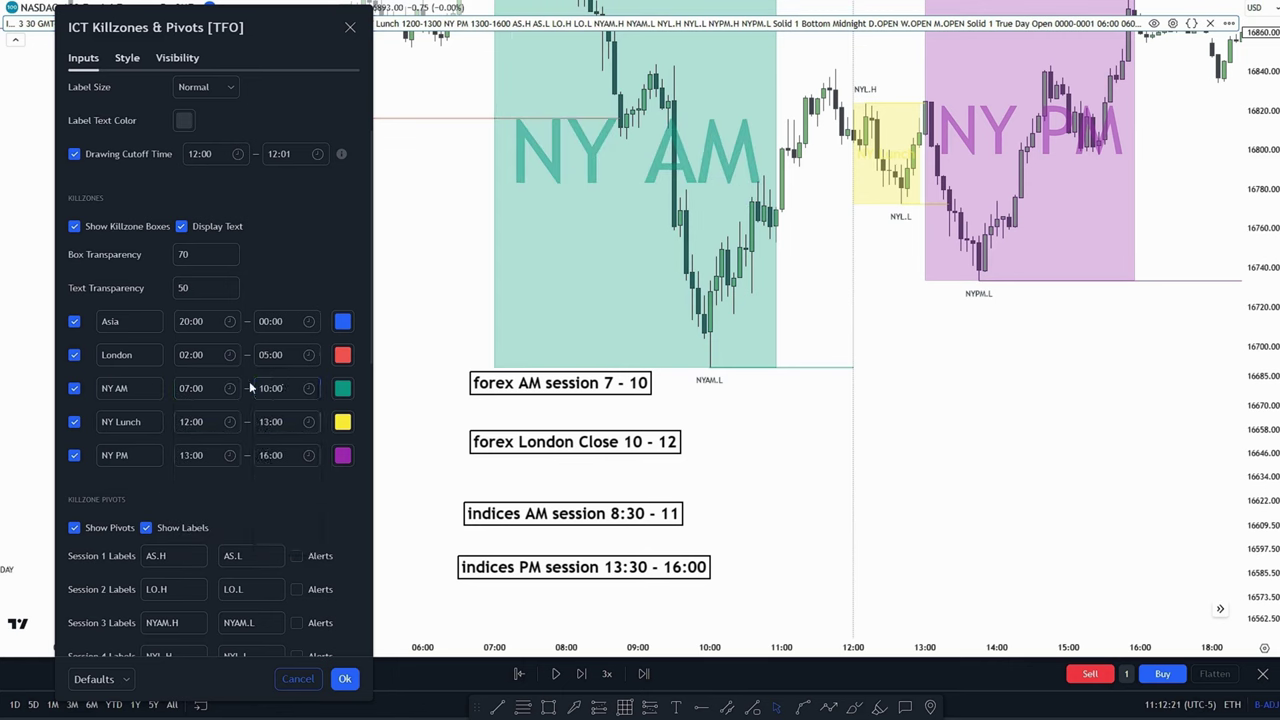
# Clear the five killzone names and disable the killzone pivots and their labels in the indicator's settings.
pyautogui.scroll(-1, 221, 444)
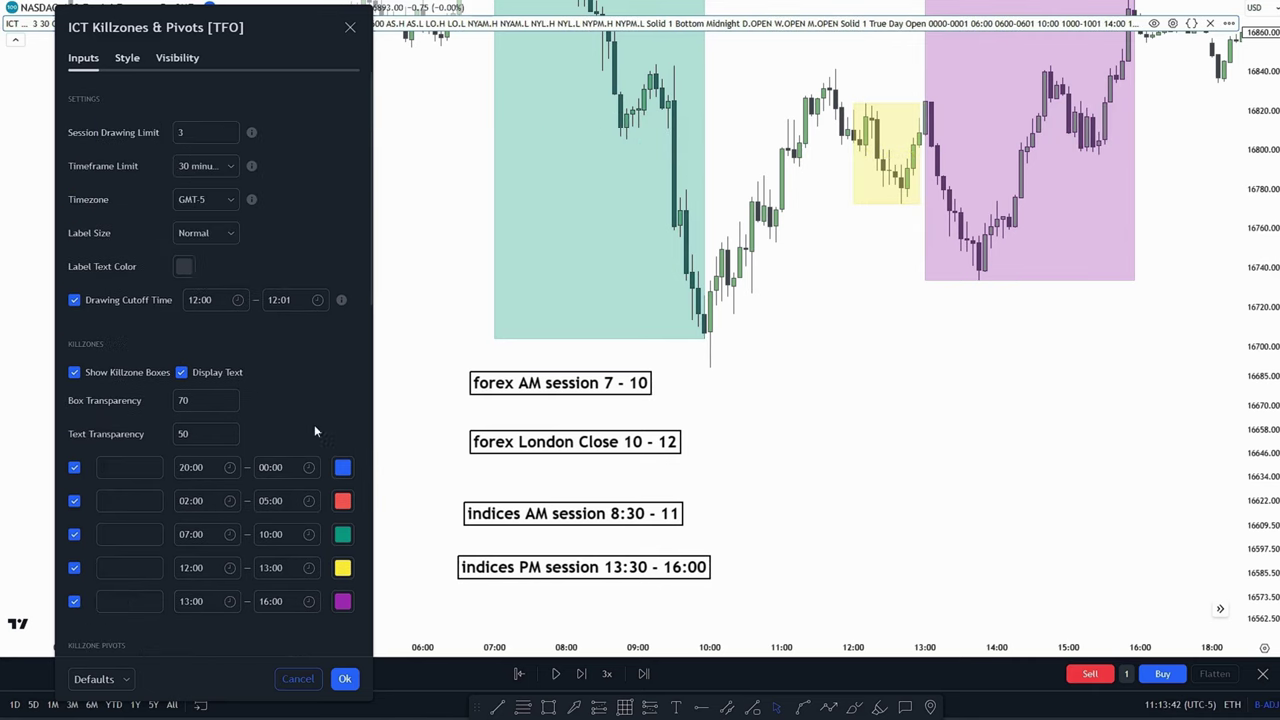
pyautogui.scroll(-5, 282, 364)
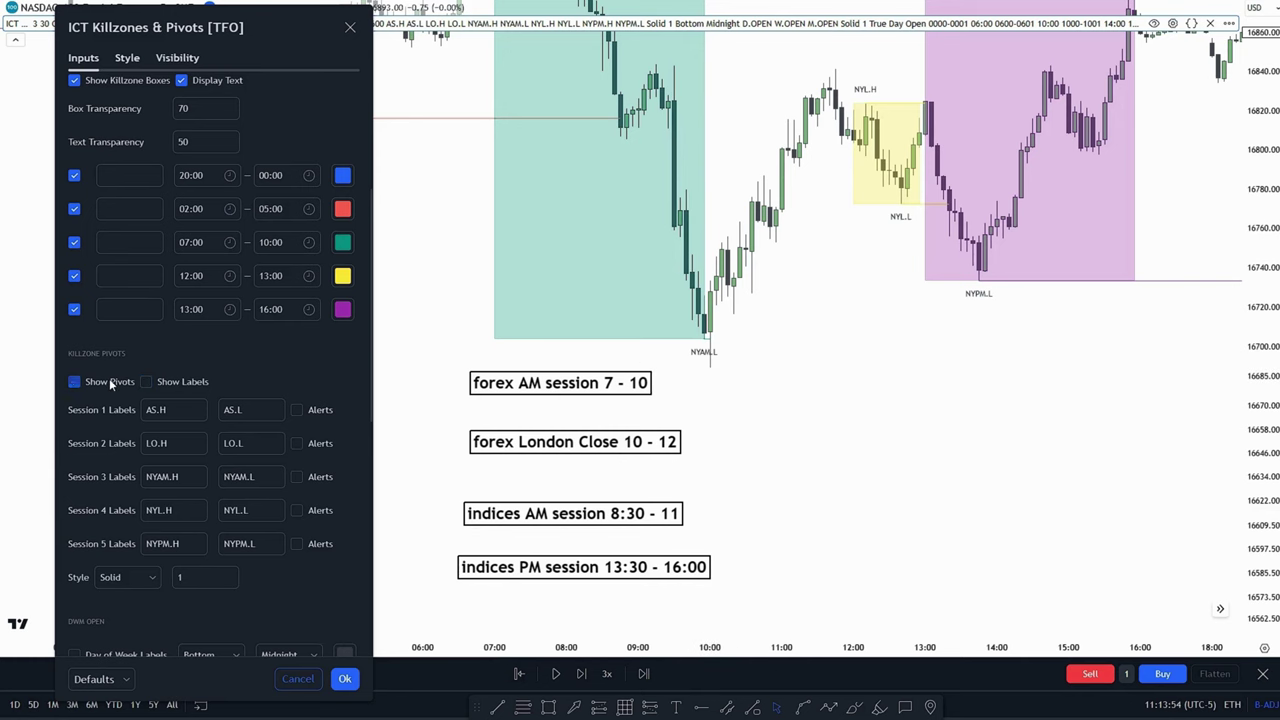
pyautogui.scroll(-5, 229, 378)
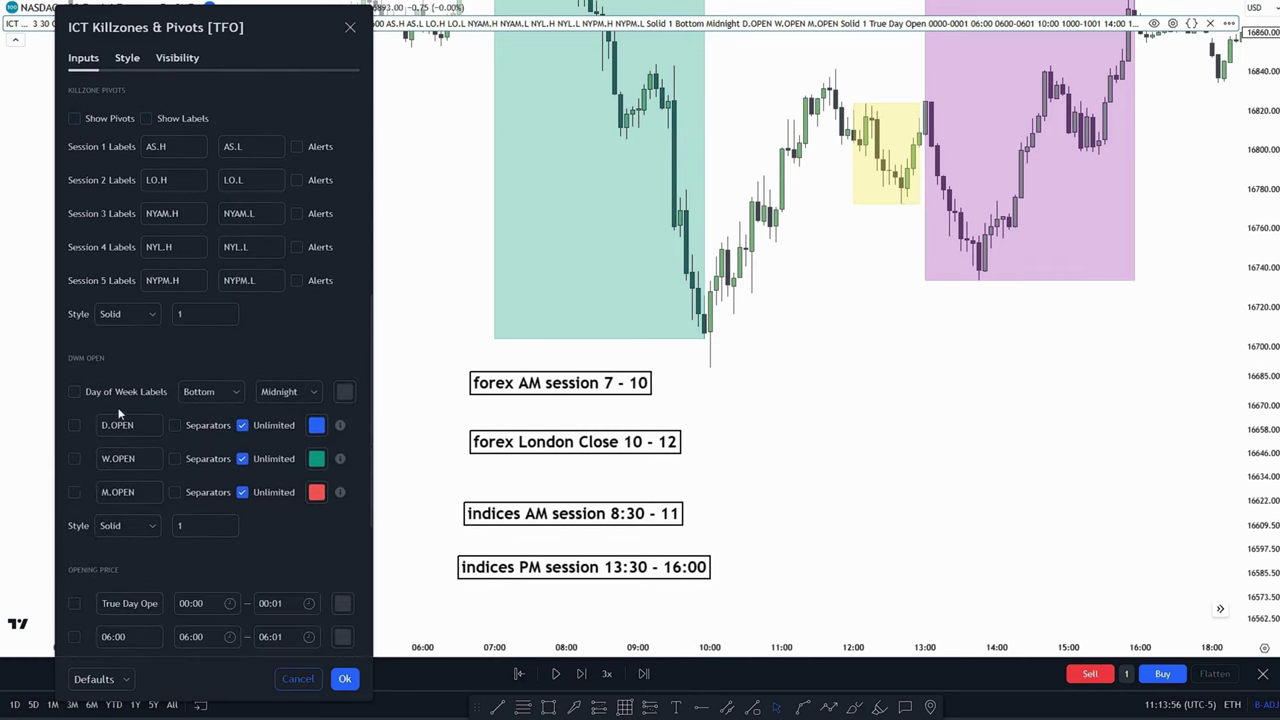
pyautogui.scroll(-3, 130, 400)
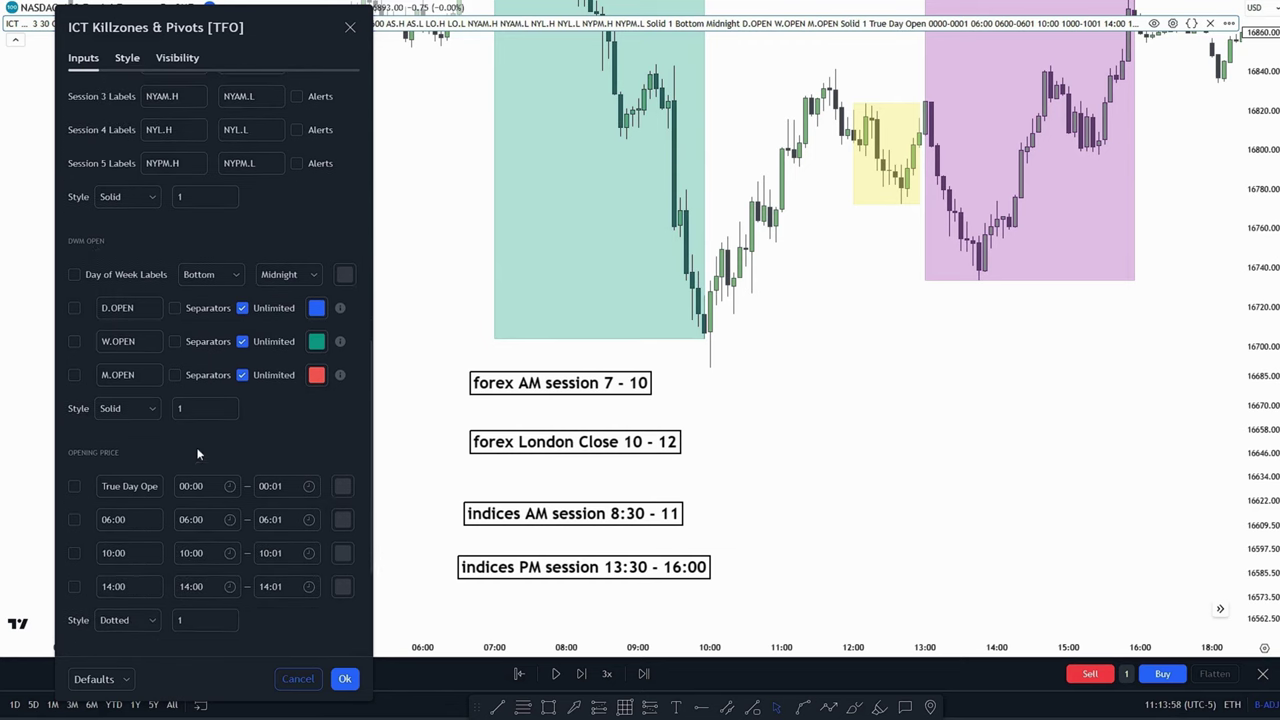
pyautogui.scroll(-3, 185, 484)
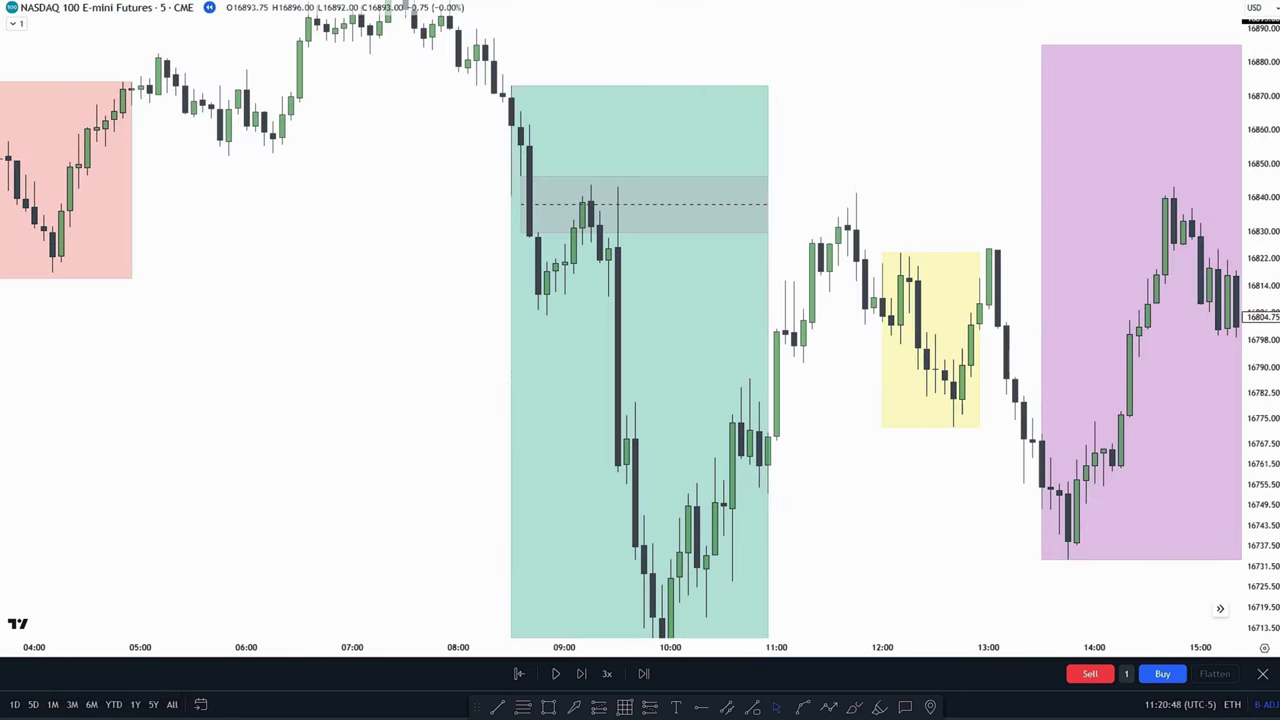
# Examine the day's price action across the overnight, London, NY AM, lunch and NY PM killzones on the 5-minute chart.
pyautogui.moveTo(1262, 395); pyautogui.dragTo(1262, 428)
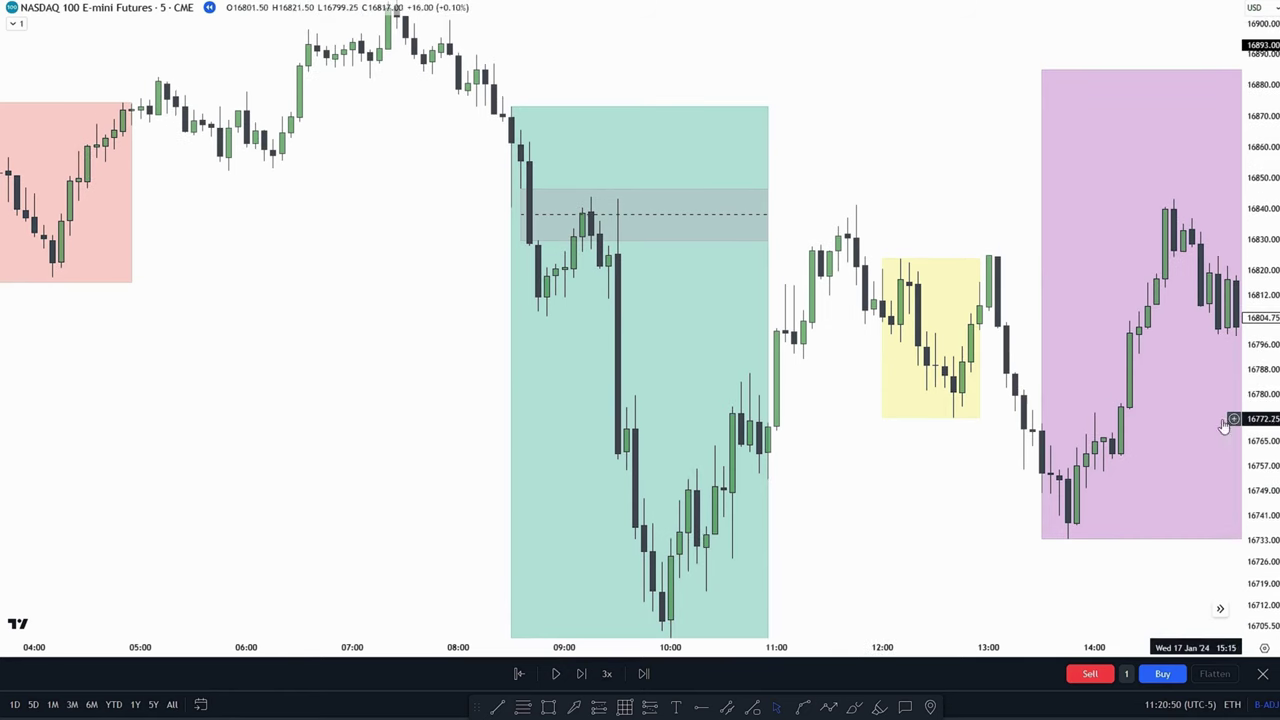
pyautogui.moveTo(929, 461); pyautogui.dragTo(913, 479)
pyautogui.moveTo(806, 205); pyautogui.dragTo(828, 176)
pyautogui.moveTo(838, 476); pyautogui.dragTo(800, 460)
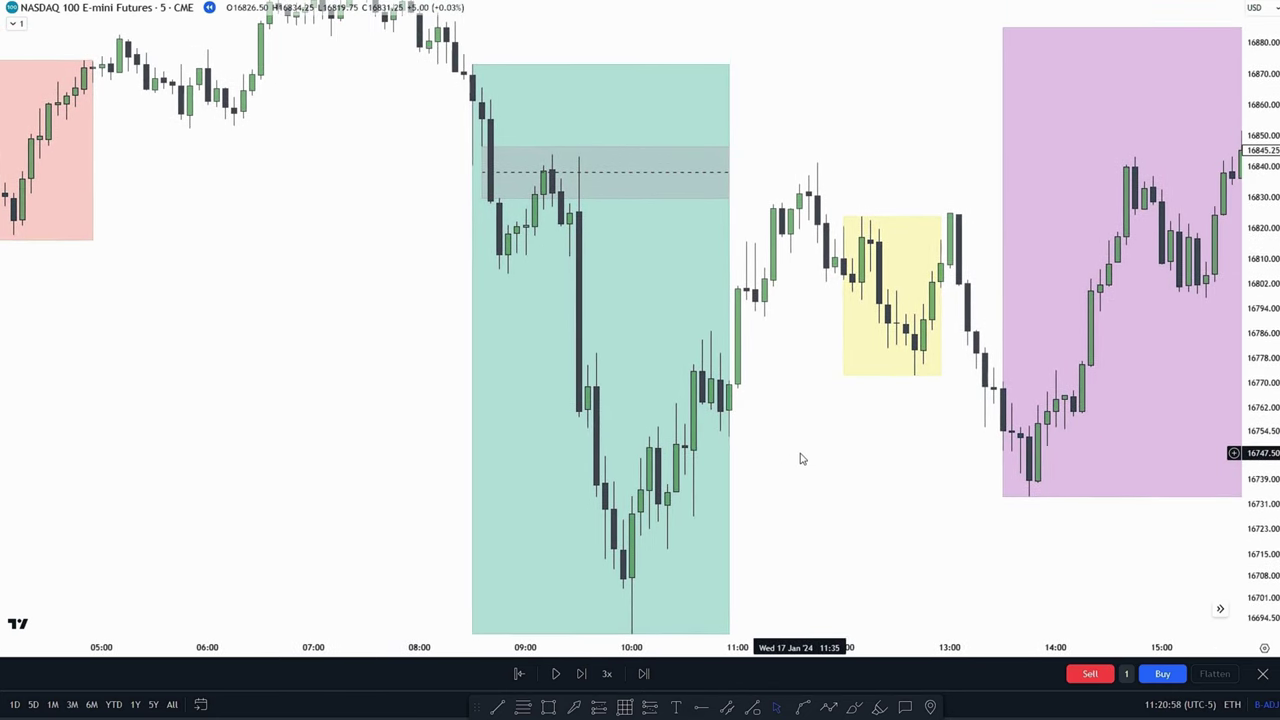
pyautogui.scroll(-5, 805, 455)
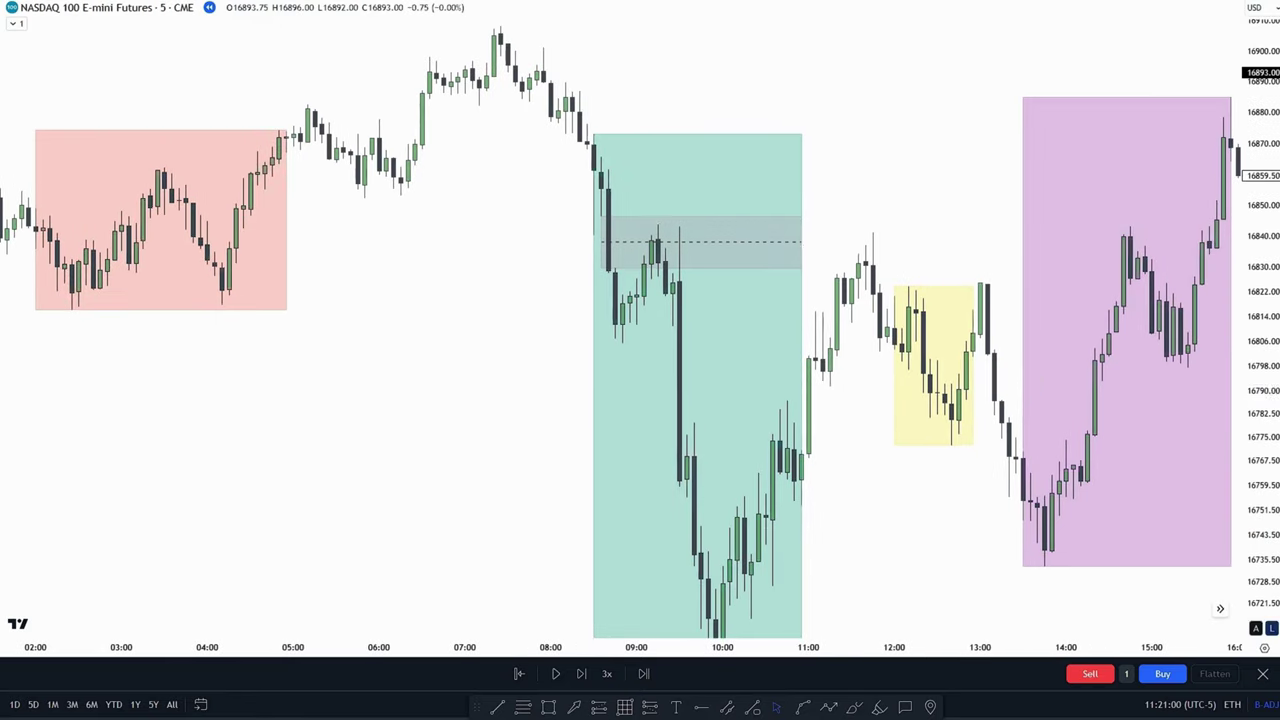
pyautogui.moveTo(1265, 320); pyautogui.dragTo(1265, 400)
pyautogui.moveTo(847, 246); pyautogui.dragTo(837, 228)
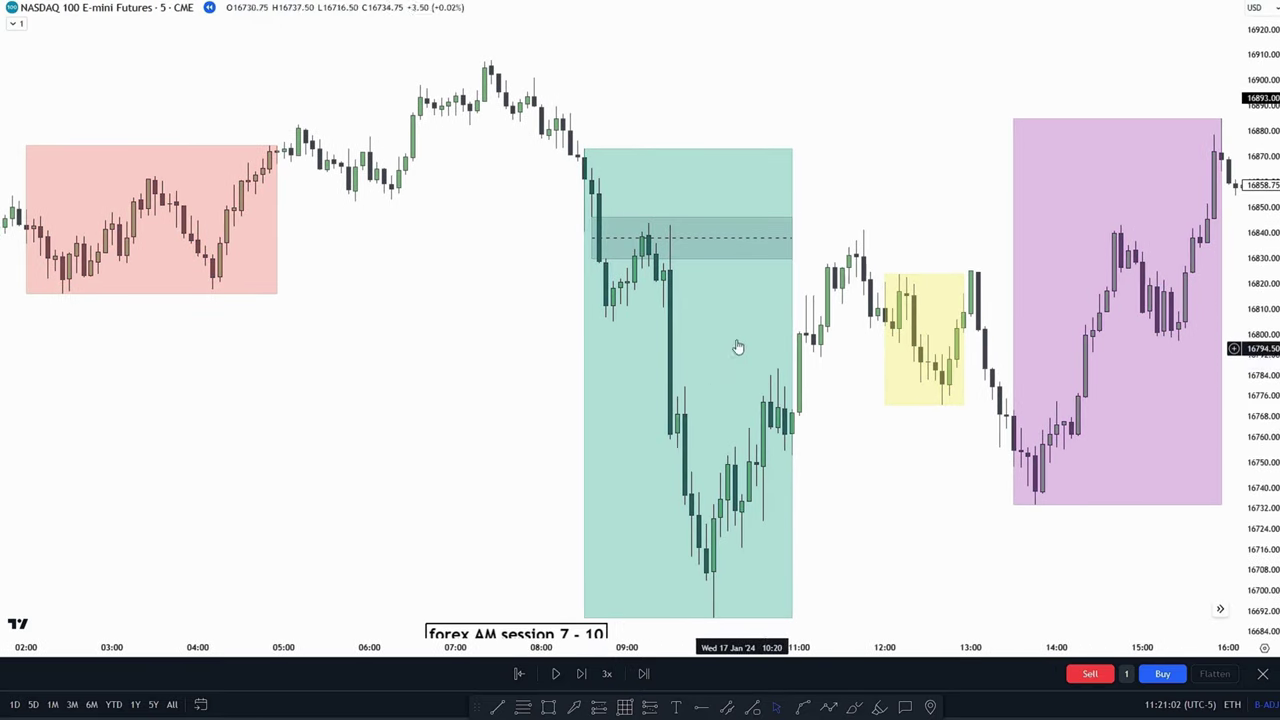
pyautogui.moveTo(855, 474); pyautogui.dragTo(837, 492)
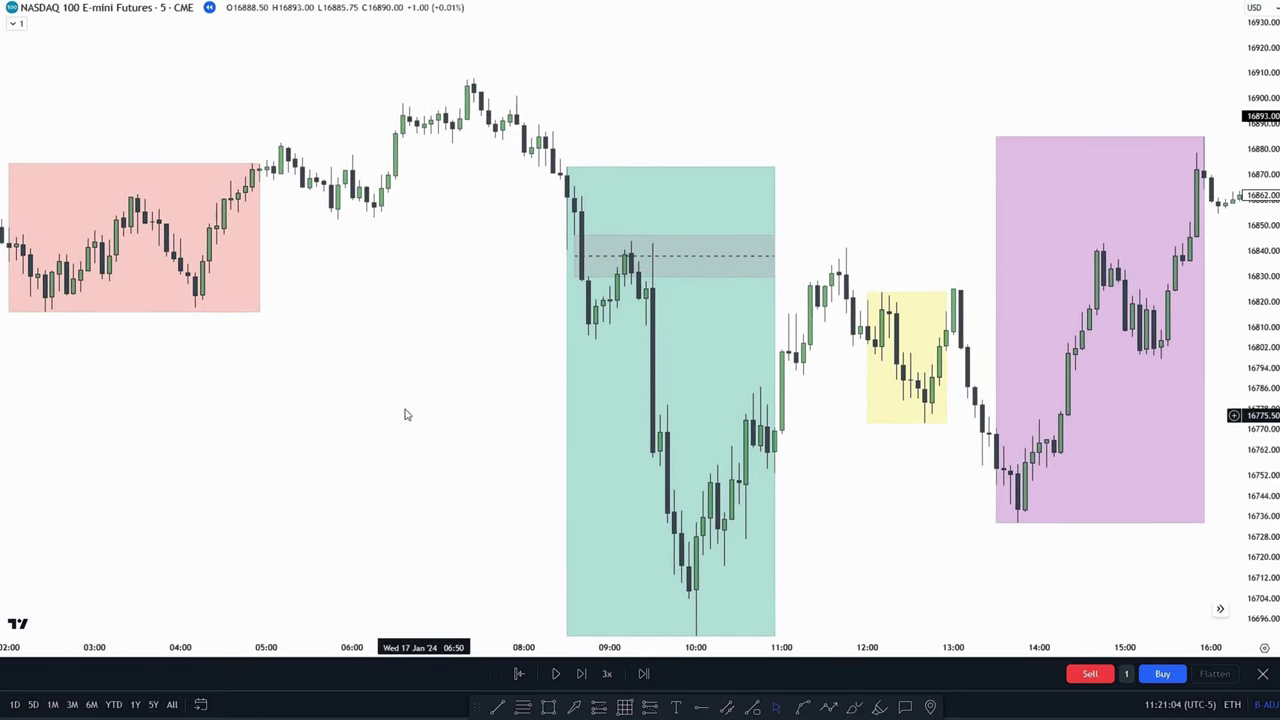
pyautogui.scroll(-1, 405, 414)
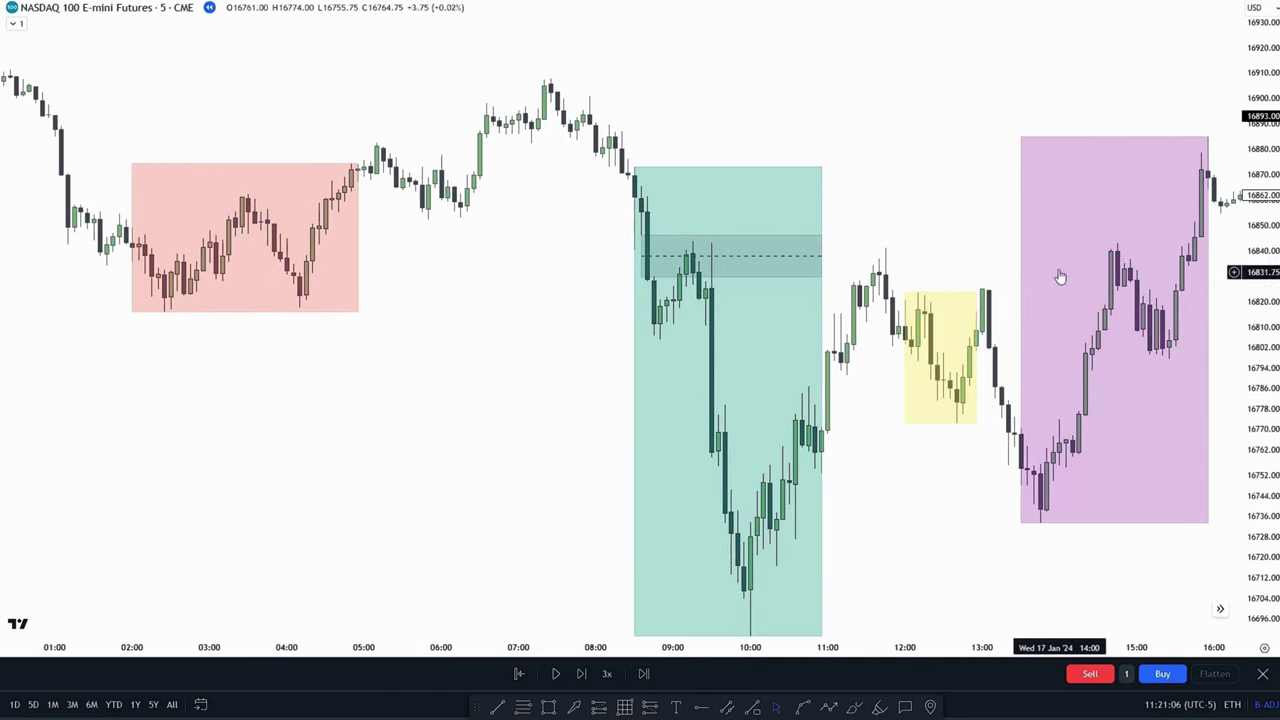
pyautogui.moveTo(857, 185); pyautogui.dragTo(835, 175)
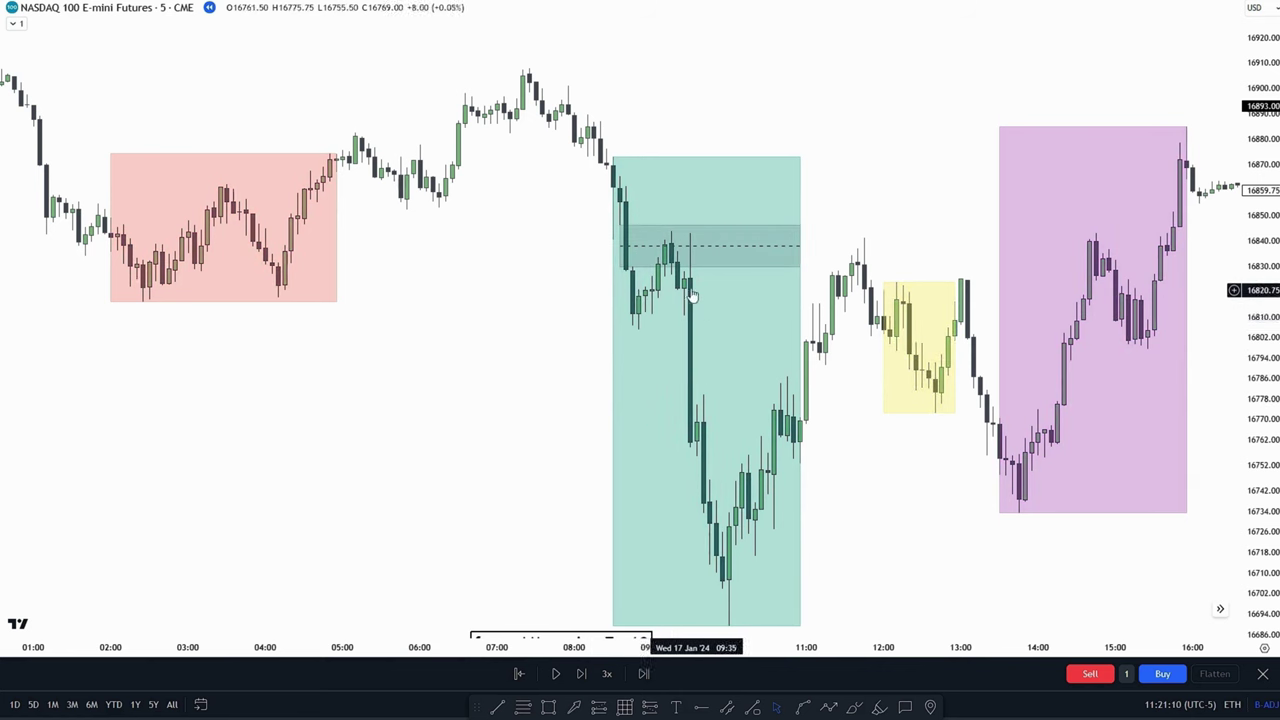
pyautogui.moveTo(486, 271); pyautogui.dragTo(501, 319)
pyautogui.scroll(-2, 612, 215)
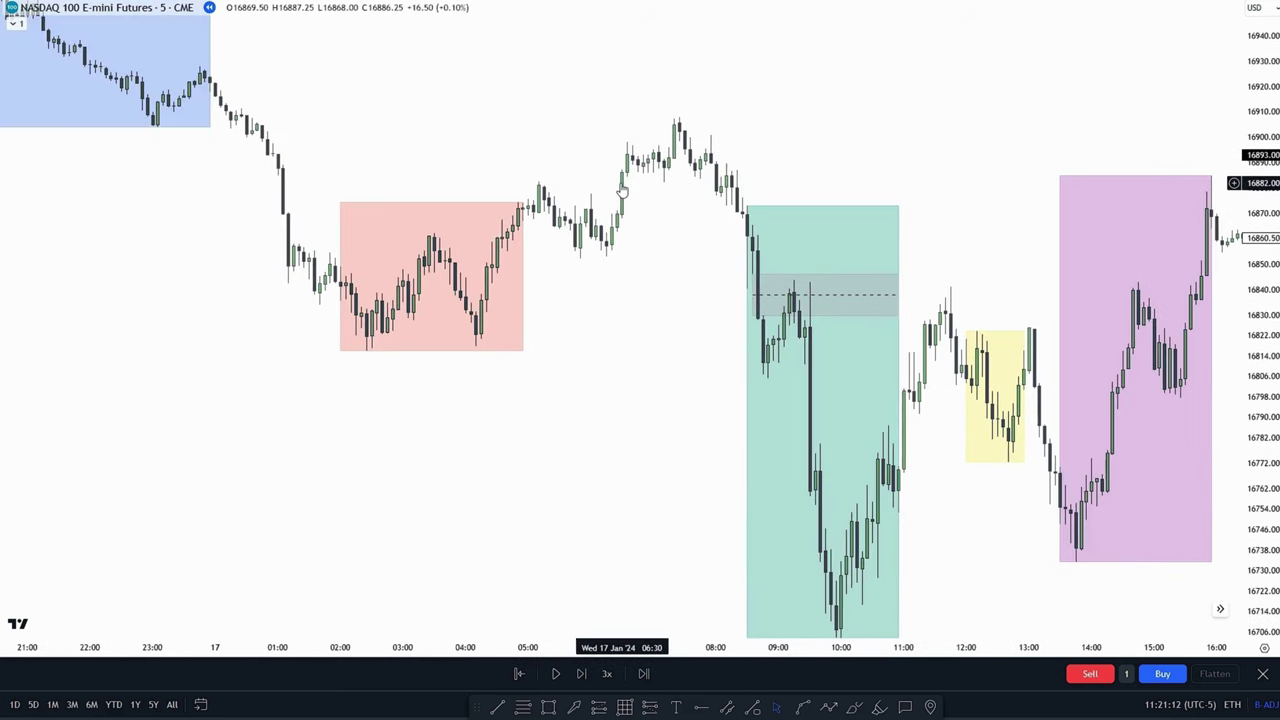
pyautogui.moveTo(605, 157); pyautogui.dragTo(634, 263)
pyautogui.moveTo(557, 186); pyautogui.dragTo(491, 83)
pyautogui.scroll(-2, 573, 213)
pyautogui.scroll(2, 491, 83)
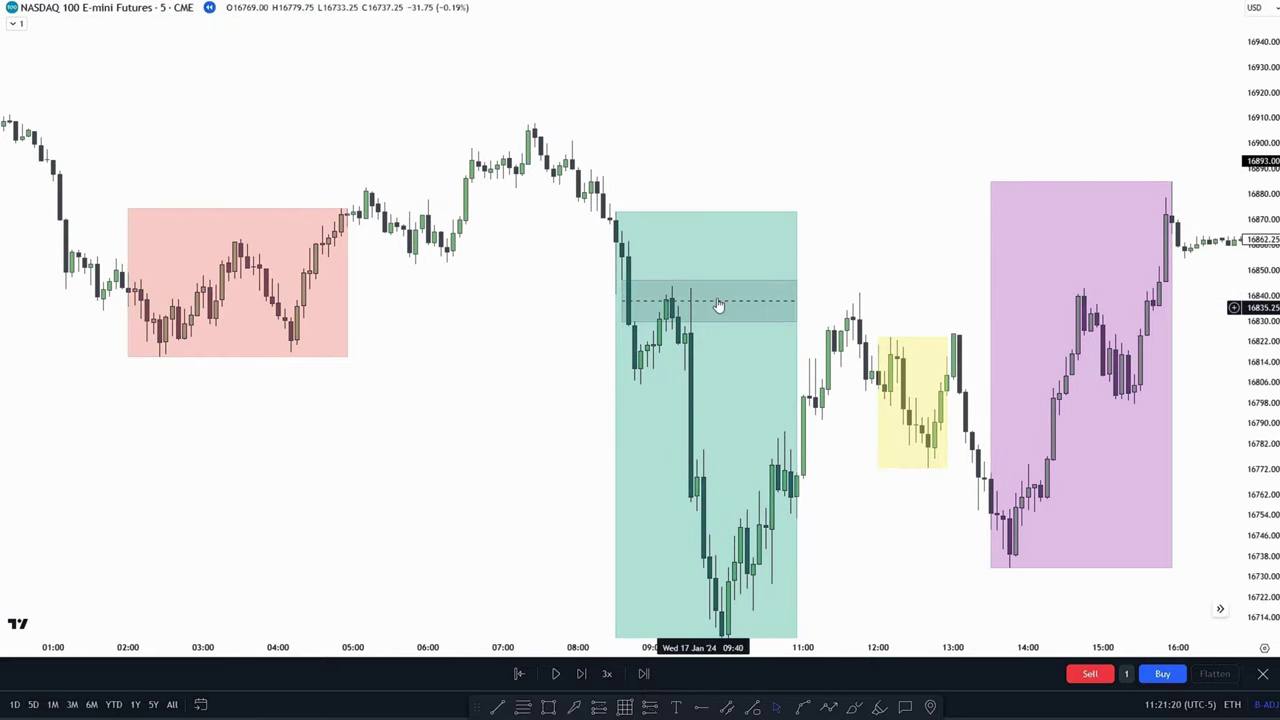
pyautogui.moveTo(514, 306); pyautogui.dragTo(526, 226)
pyautogui.scroll(2, 526, 226)
pyautogui.moveTo(820, 134); pyautogui.dragTo(842, 196)
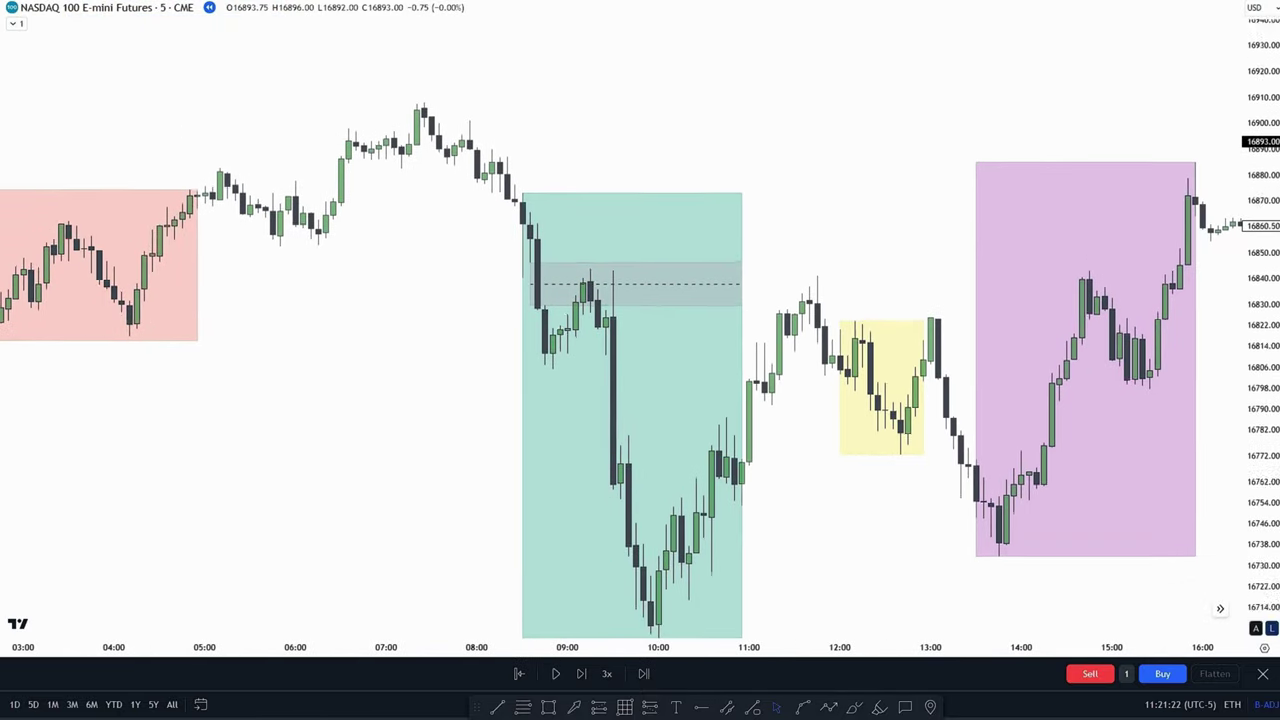
# Examine the drop from the 08:30 open and the retracement into the shaded zone within the NY AM killzone.
pyautogui.moveTo(1262, 300); pyautogui.dragTo(1262, 167)
pyautogui.moveTo(799, 166); pyautogui.dragTo(915, 152)
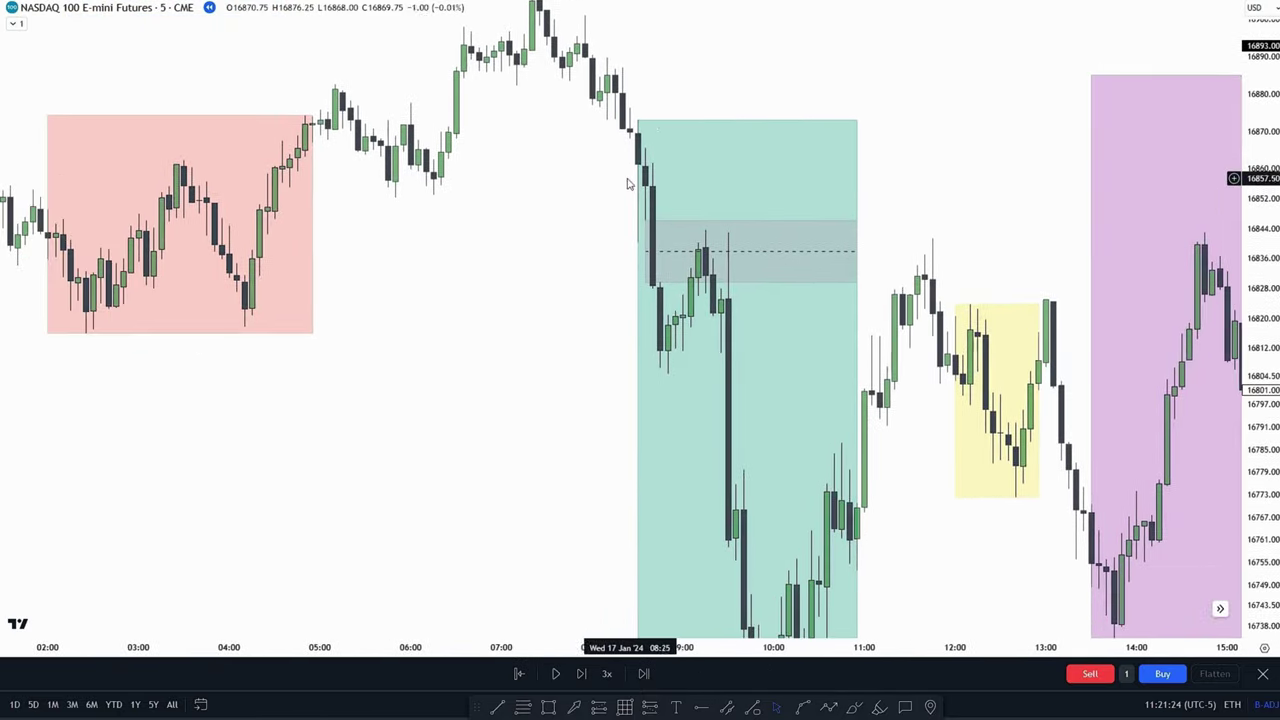
pyautogui.hscroll(2, 570, 184)
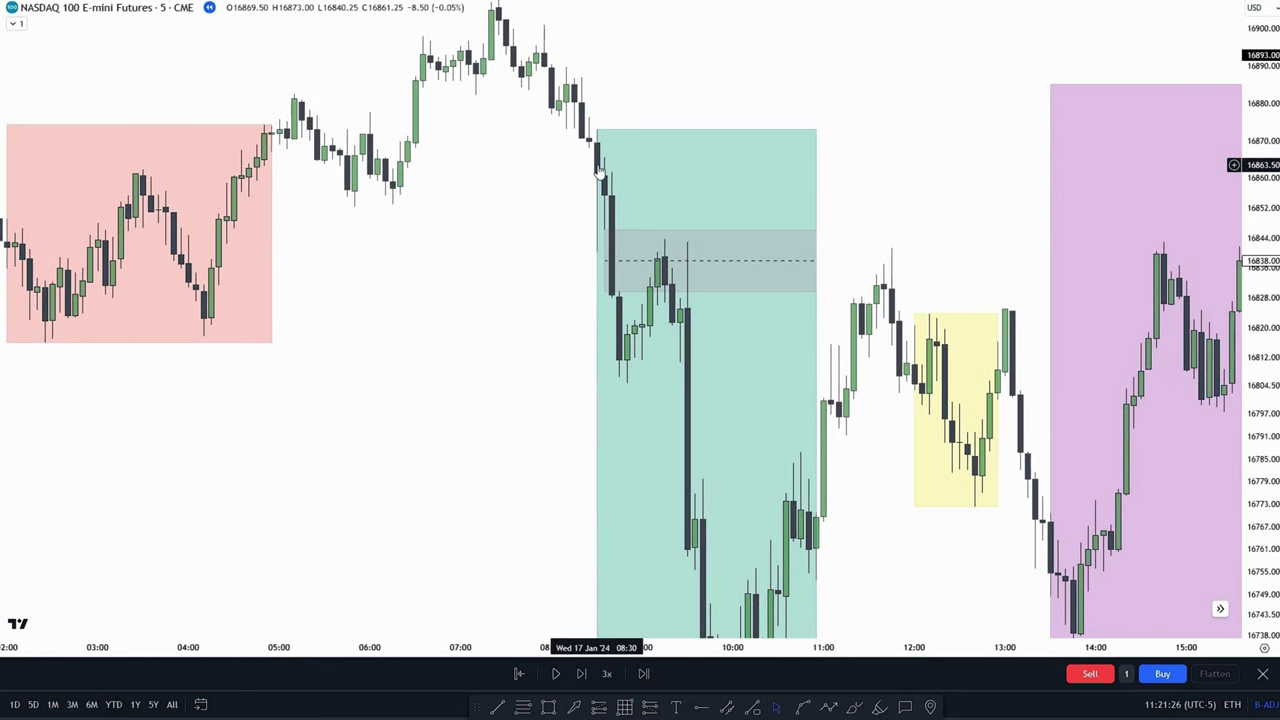
pyautogui.scroll(1, 520, 340)
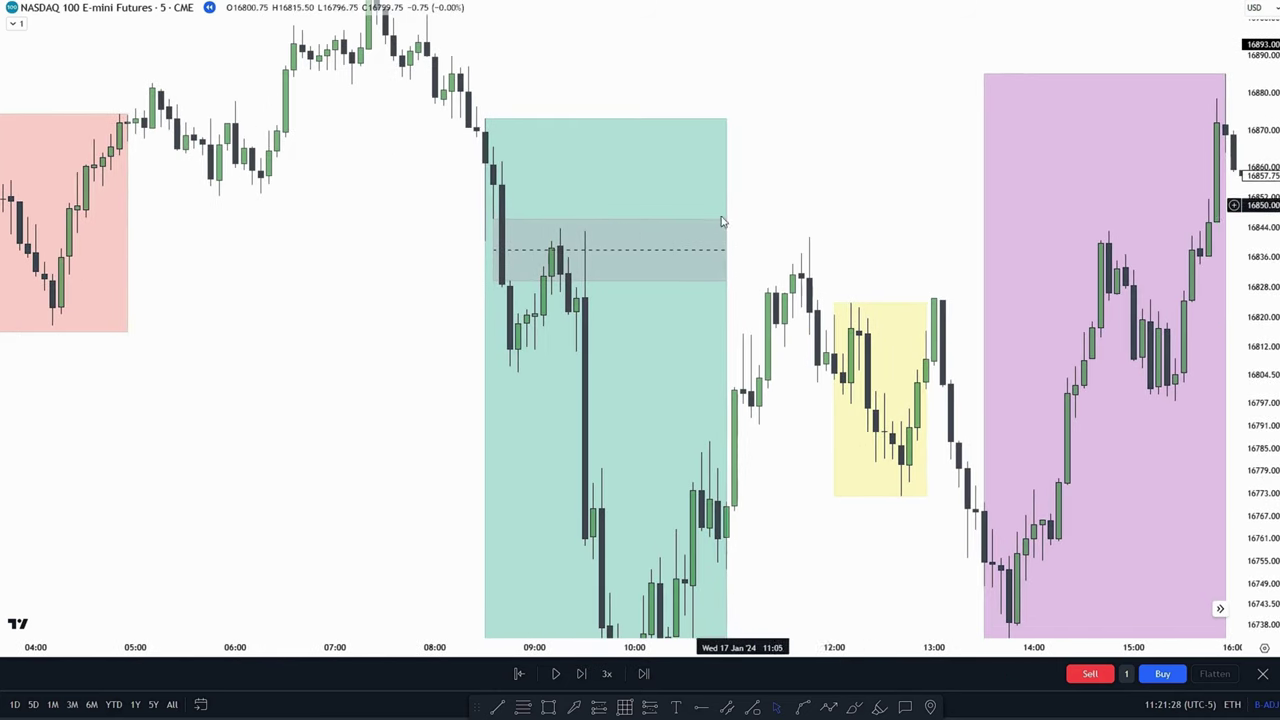
pyautogui.hscroll(2, 363, 280)
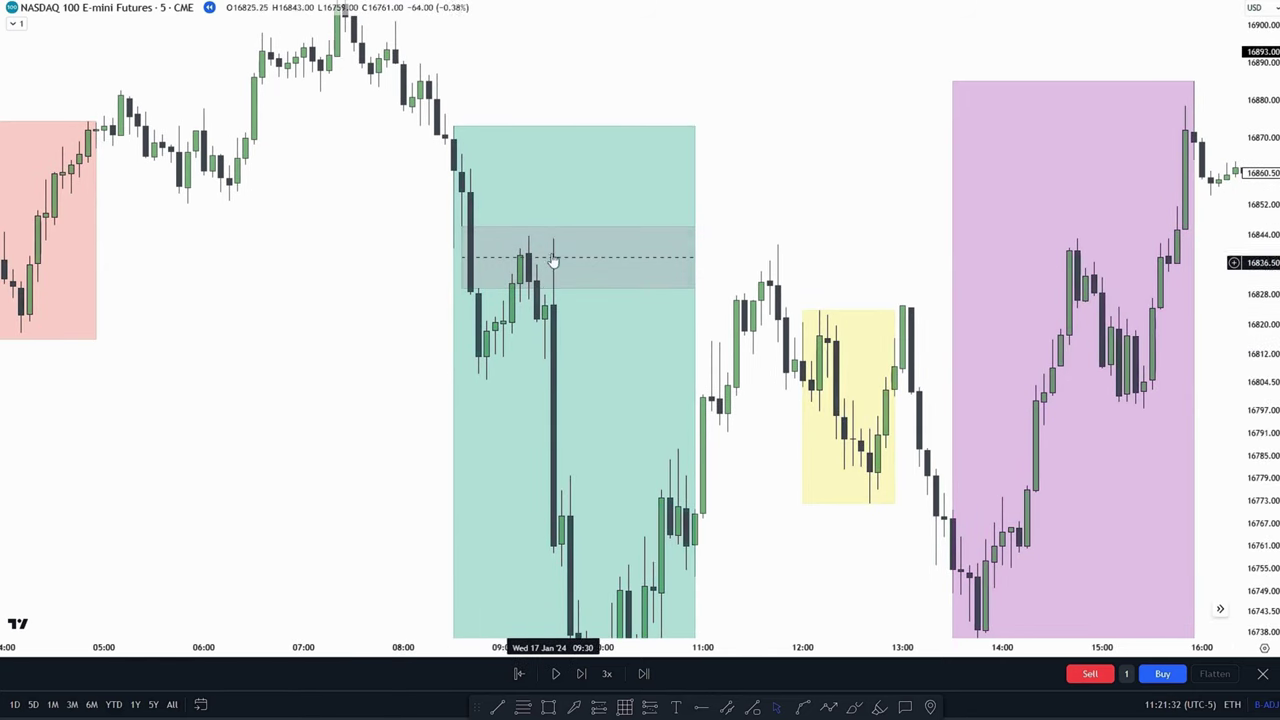
pyautogui.moveTo(828, 235); pyautogui.dragTo(841, 211)
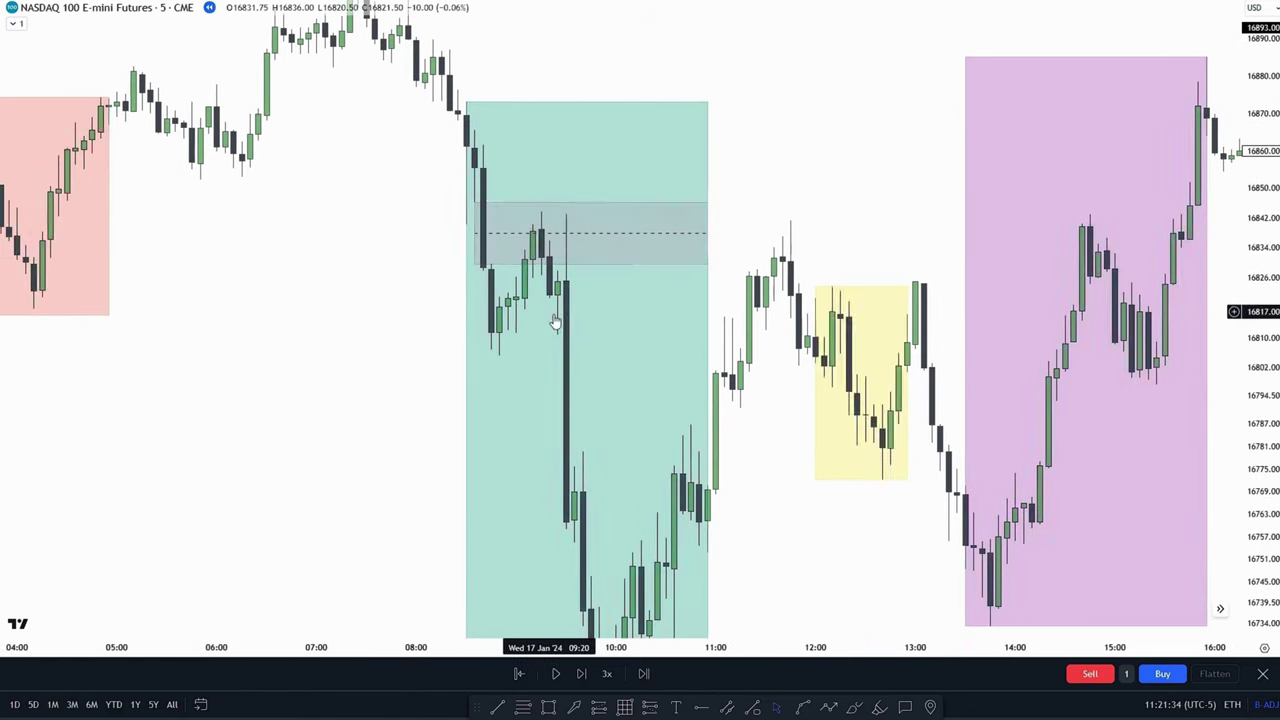
pyautogui.scroll(-3, 769, 129)
pyautogui.hscroll(2, 769, 129)
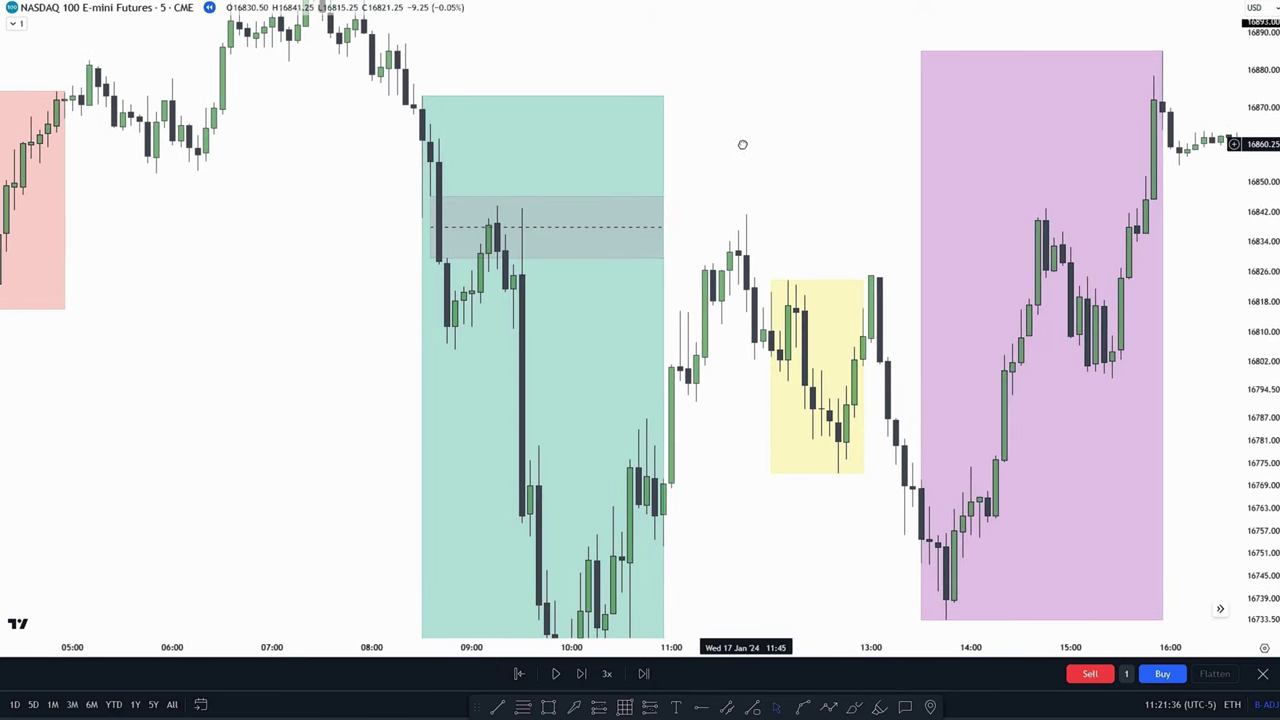
pyautogui.hscroll(-2, 766, 466)
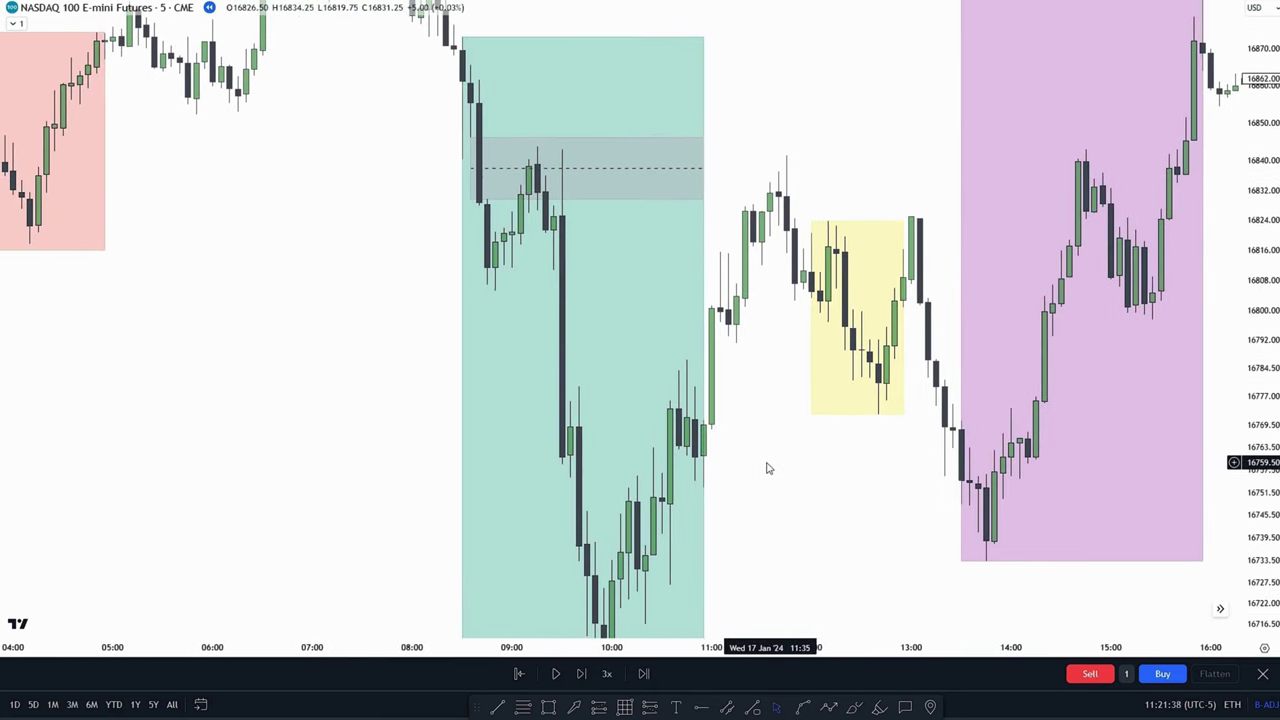
pyautogui.scroll(1, 705, 519)
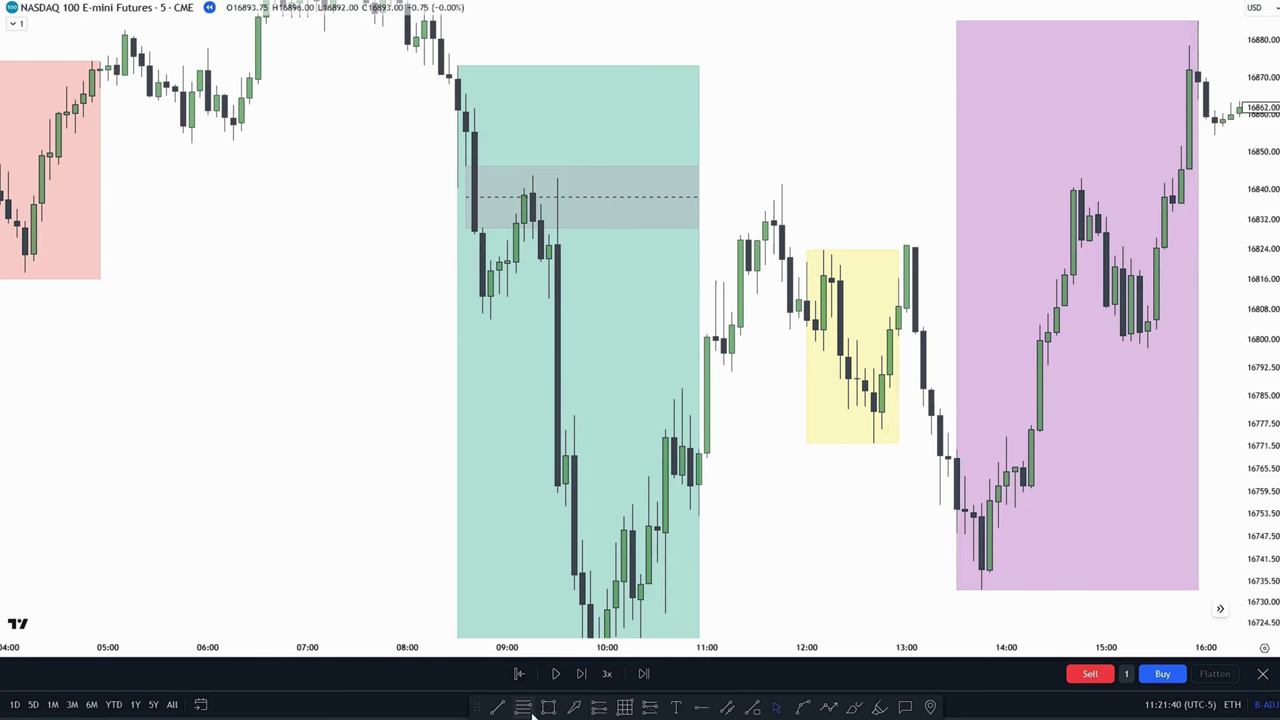
# Draw a Fibonacci retracement from the 08:50 swing low to the 09:15 swing high and apply the OTE template.
pyautogui.click(490, 320)
pyautogui.rightClick(490, 320)
pyautogui.moveTo(560, 335)
pyautogui.click(665, 432)
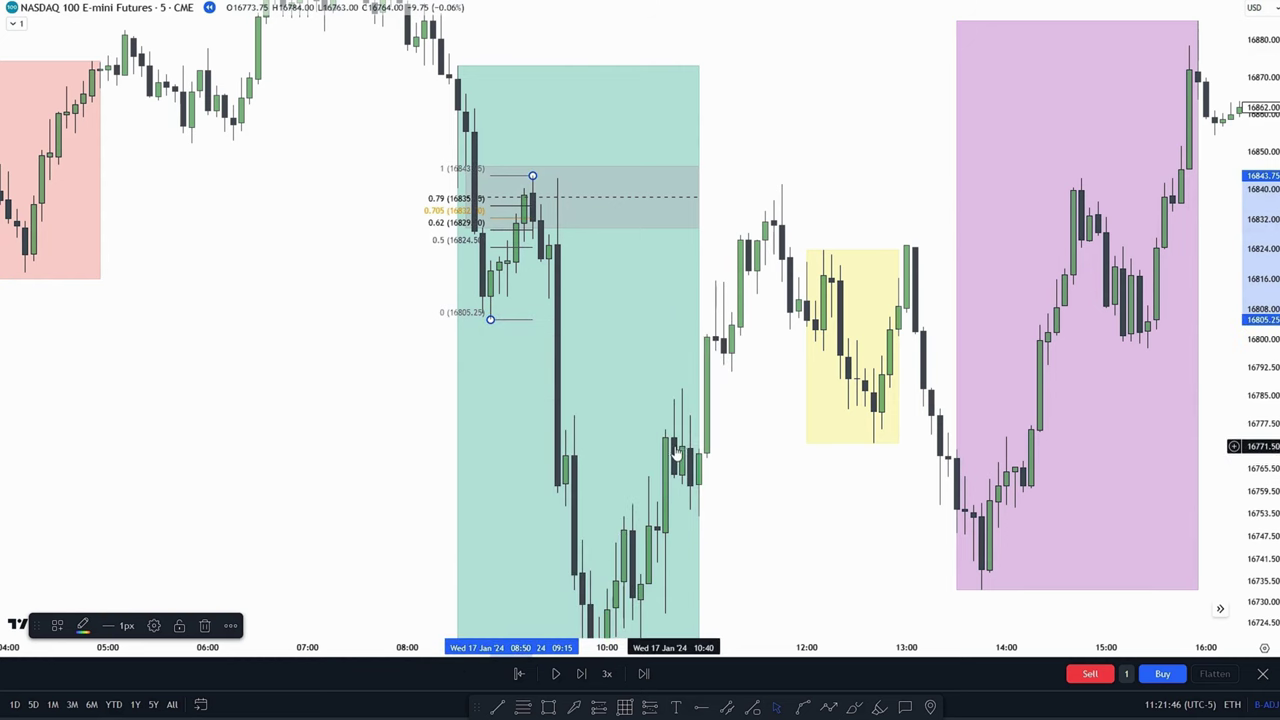
# Apply the standard deviations template to the Fibonacci drawing in the NY AM killzone.
pyautogui.rightClick(491, 322)
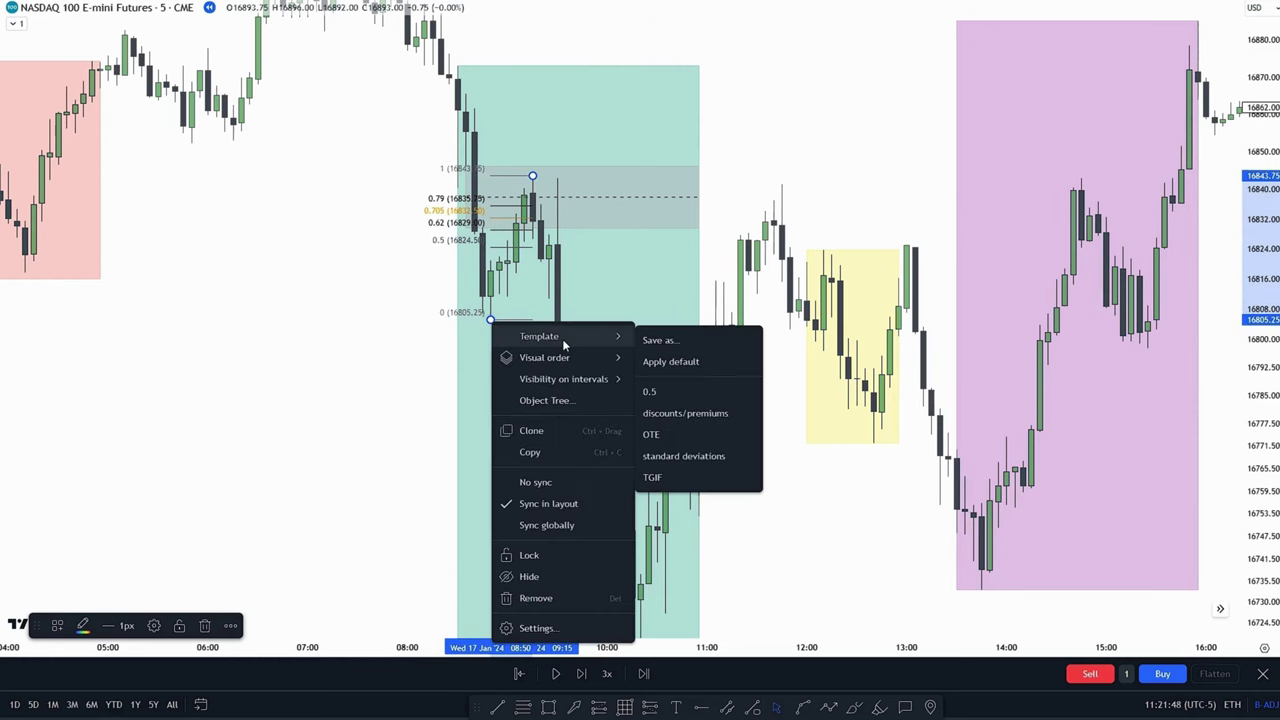
pyautogui.click(676, 453)
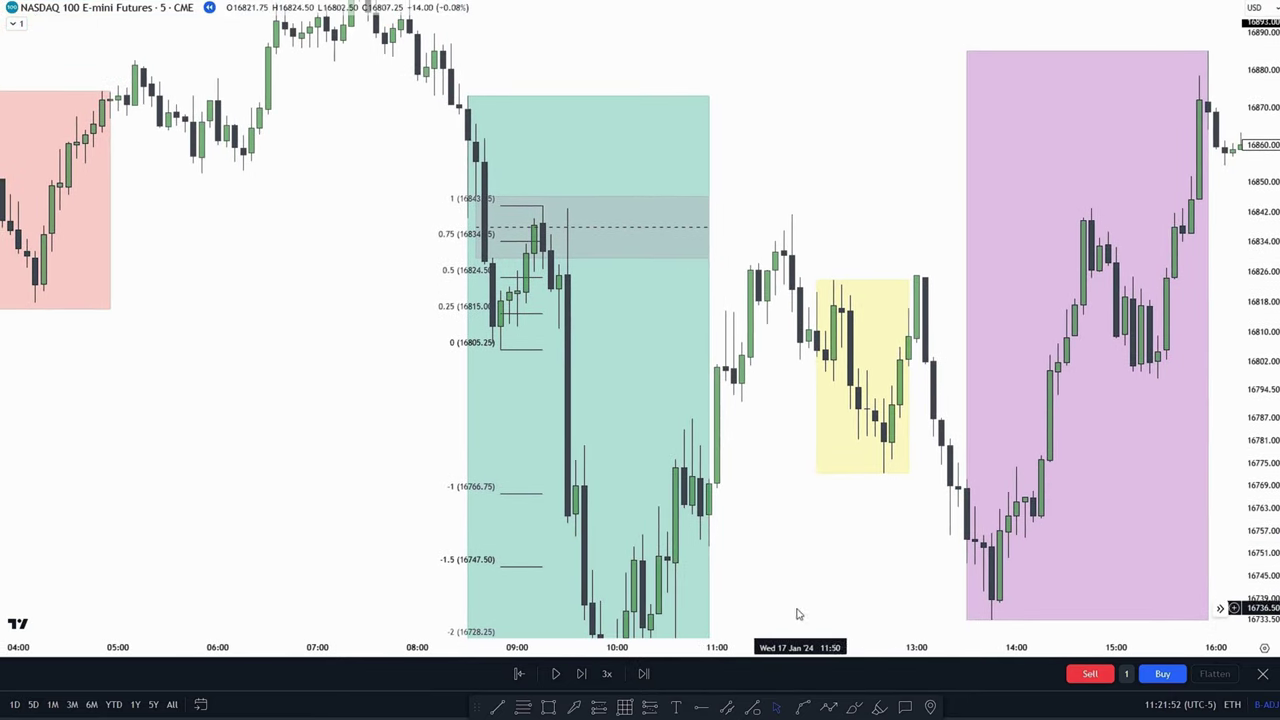
# Place a short position at the shaded zone's midline, entry 16838.00, from 09:05 to 10:55 with the stop at about 16861.50.
pyautogui.click(540, 232)
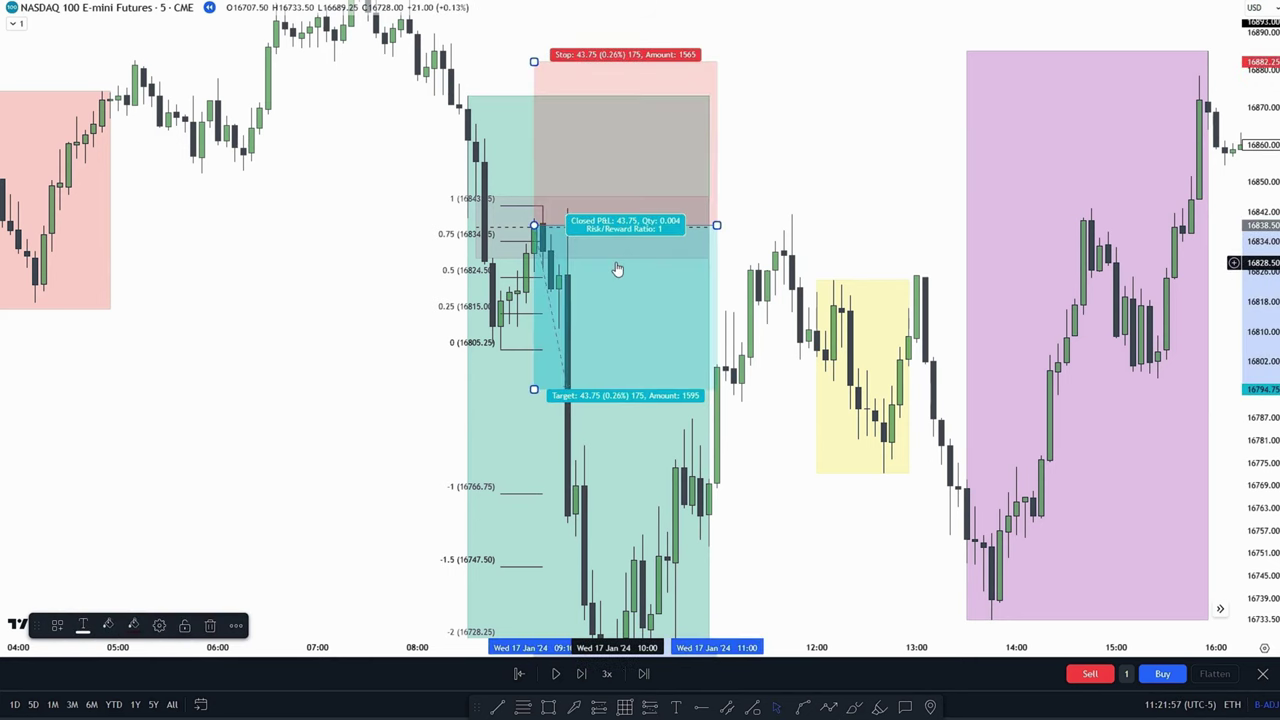
pyautogui.click(838, 237)
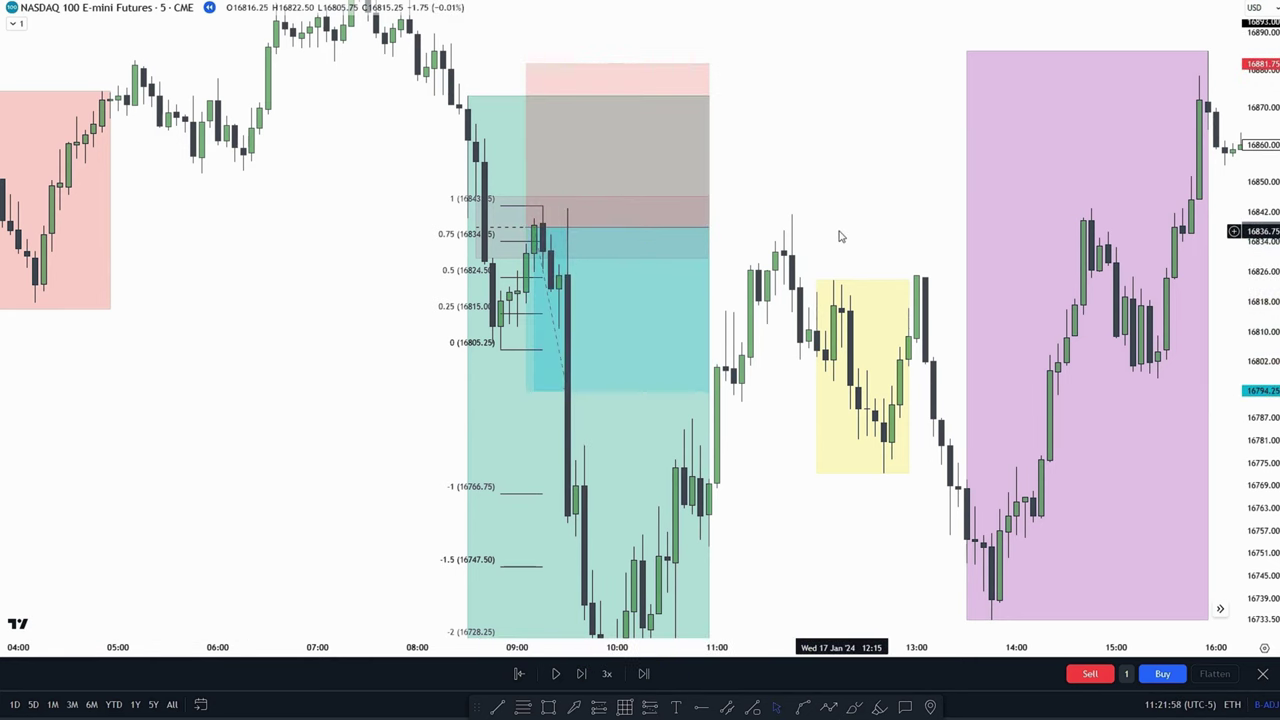
pyautogui.click(526, 63)
pyautogui.moveTo(526, 62); pyautogui.dragTo(486, 137)
# Extend the short position's target down to the -2 standard deviation level at about 16727.75.
pyautogui.scroll(-2, 840, 172)
pyautogui.moveTo(846, 177); pyautogui.dragTo(784, 130)
pyautogui.click(600, 344)
pyautogui.moveTo(598, 343); pyautogui.dragTo(571, 592)
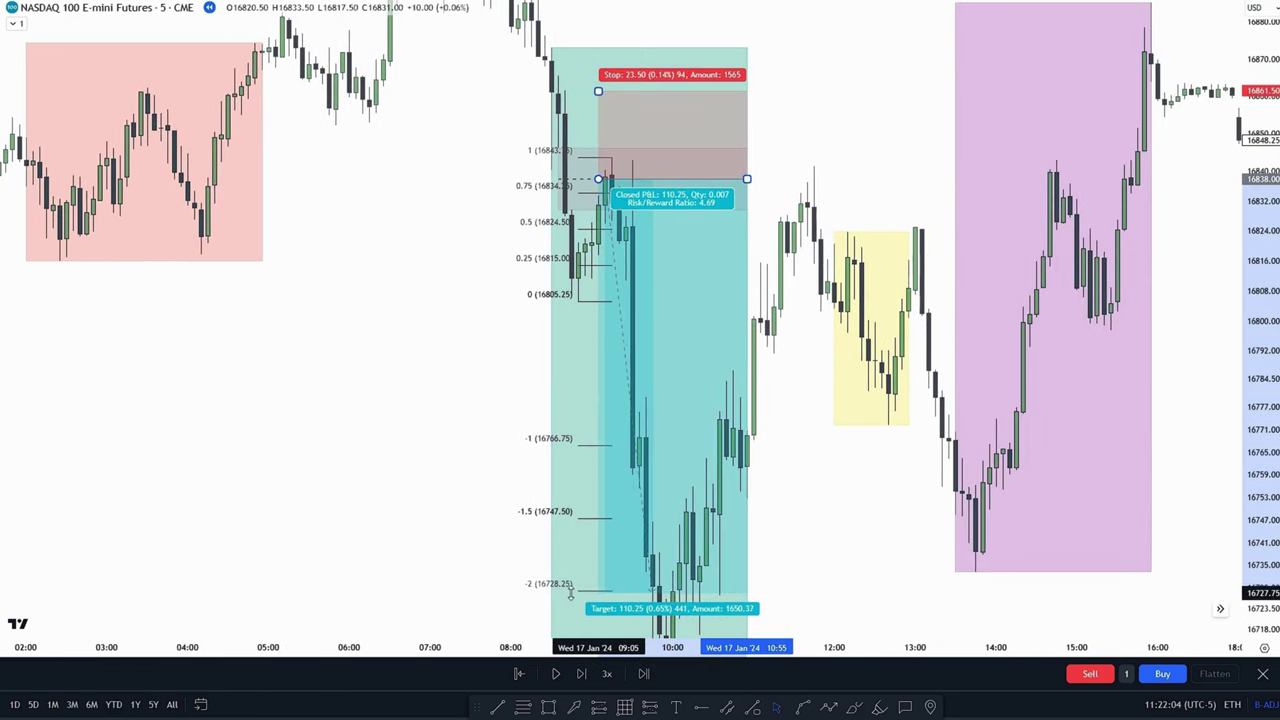
pyautogui.moveTo(865, 465); pyautogui.dragTo(796, 323)
pyautogui.moveTo(800, 412); pyautogui.dragTo(885, 596)
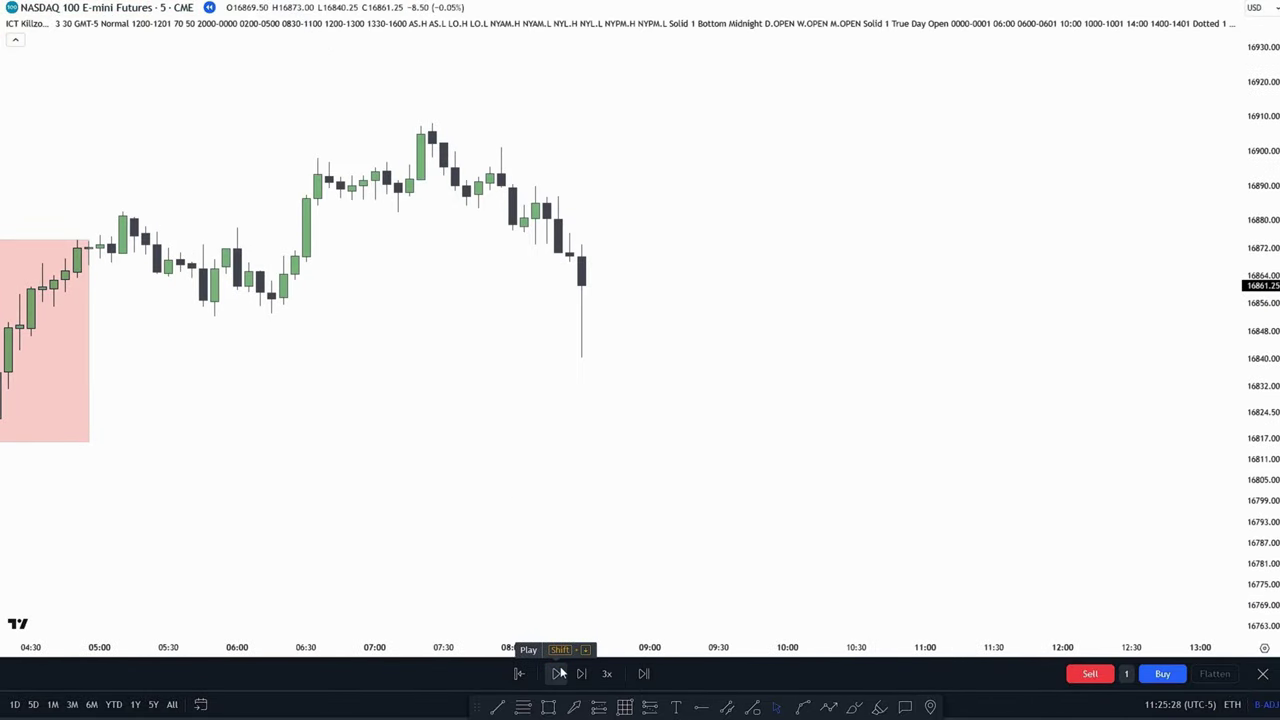
# Set the replay speed to 1x and pause the bar replay at the 08:50 candle.
pyautogui.click(603, 674)
pyautogui.click(614, 596)
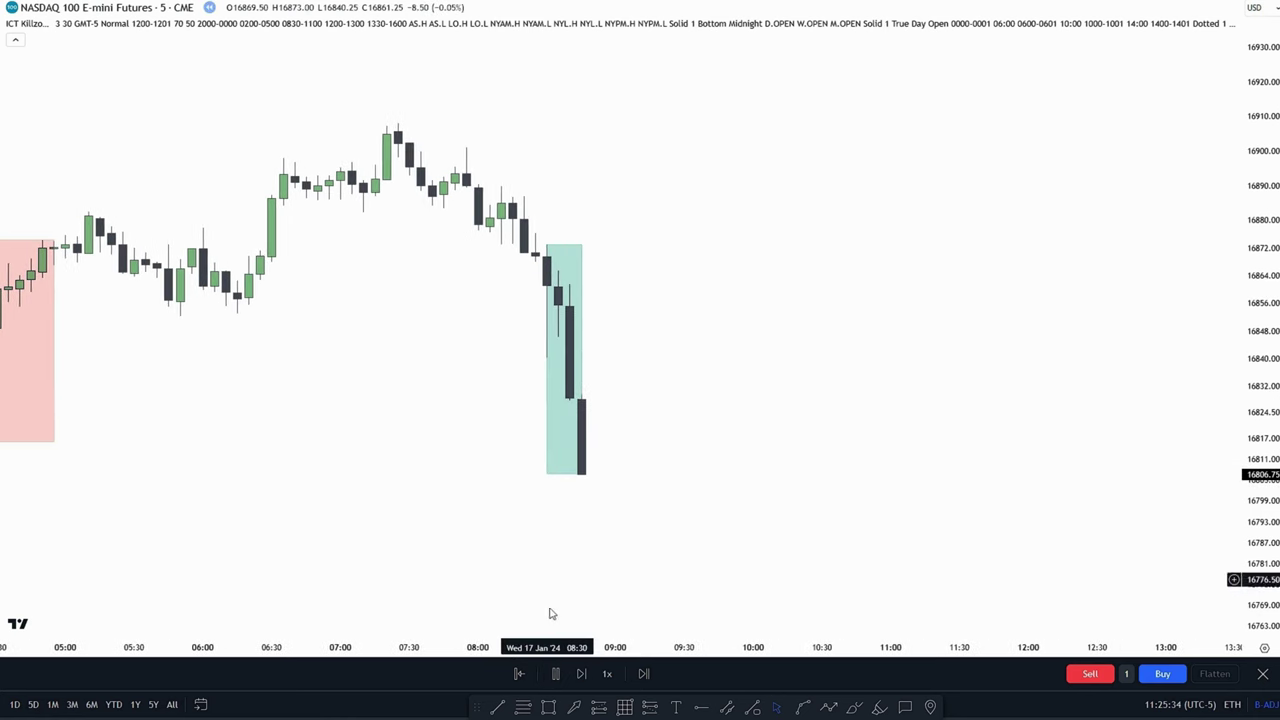
pyautogui.click(557, 675)
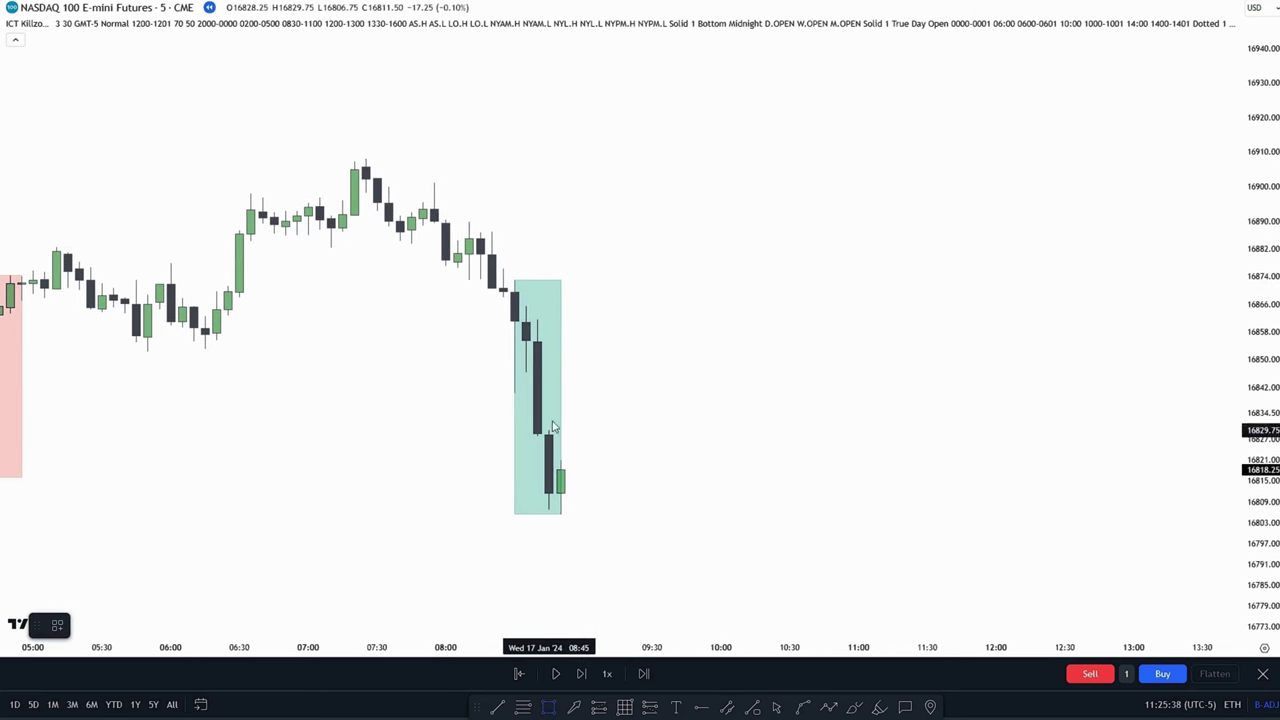
# Shade the gap left by the 08:40 drop with a rectangle from 08:35 to 10:45, between 16846.25 and about 16829.75.
pyautogui.moveTo(526, 372)
pyautogui.mouseDown()
pyautogui.moveTo(543, 429)
pyautogui.moveTo(823, 430)
pyautogui.mouseUp()
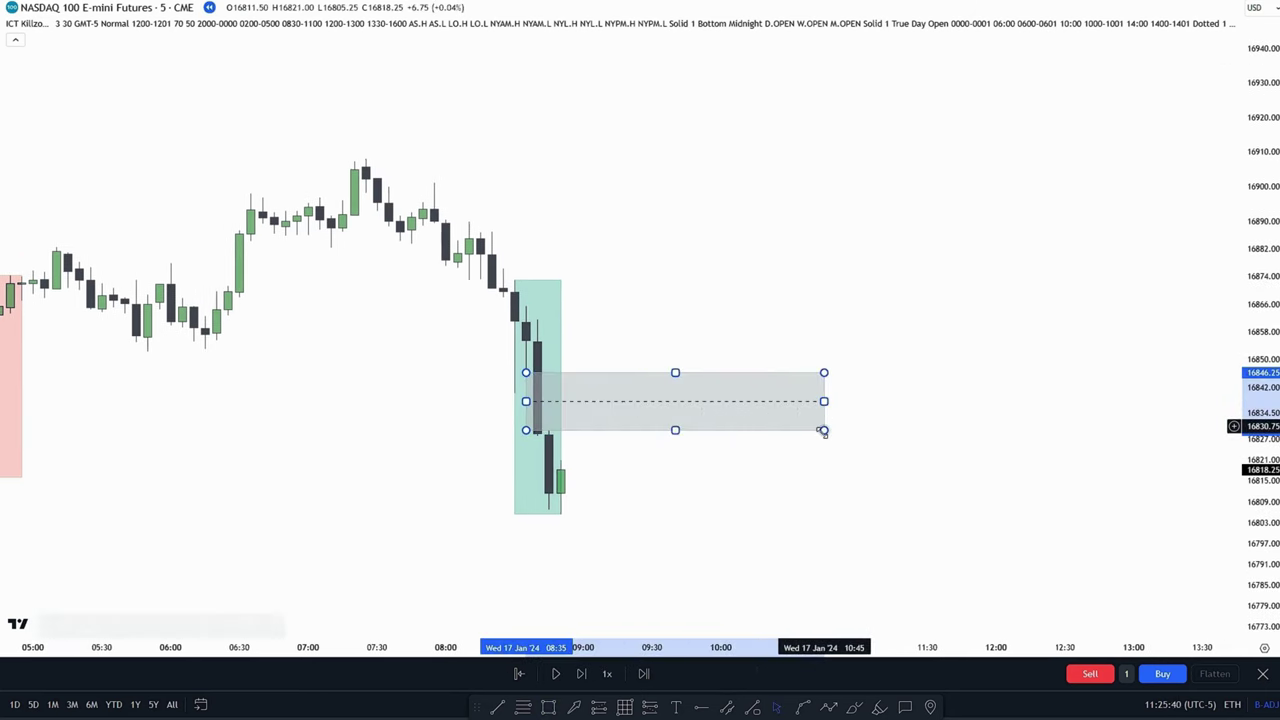
pyautogui.moveTo(671, 488); pyautogui.dragTo(652, 482)
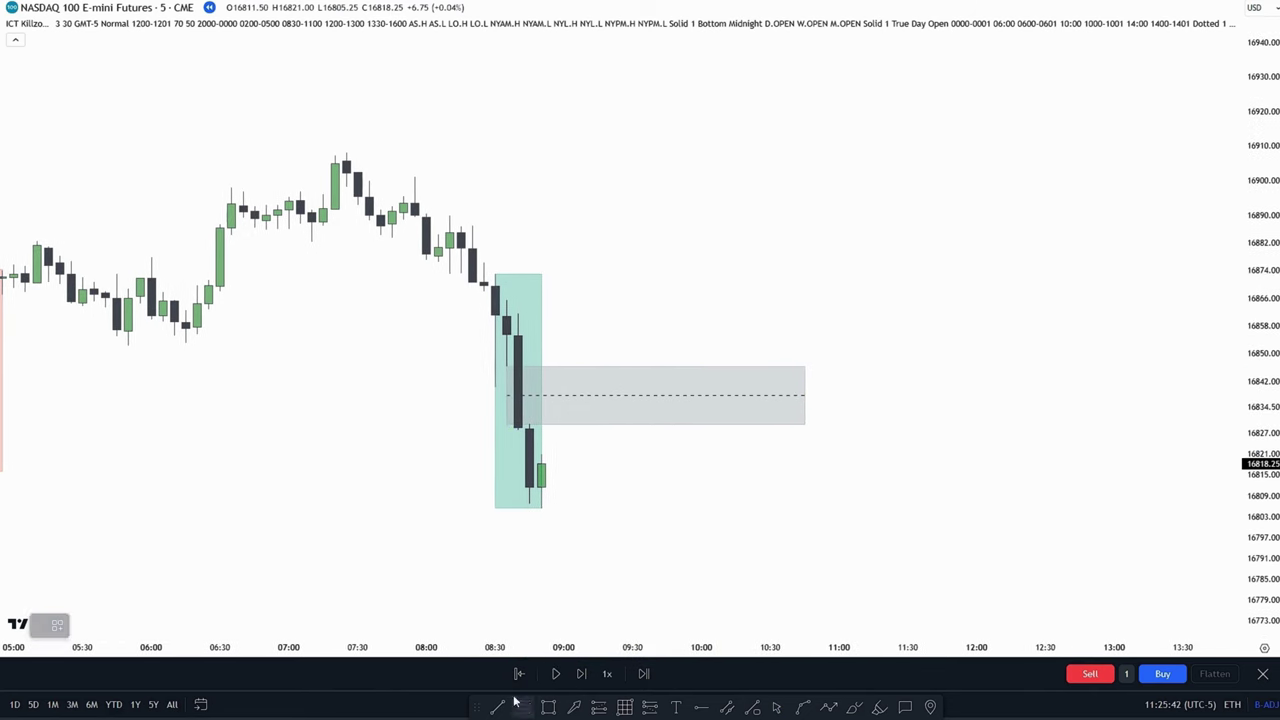
# Draw a Fibonacci retracement from the 08:30 high at 16873.00 to the 08:50 low at 16805.25 and apply the OTE template.
pyautogui.click(520, 705)
pyautogui.click(540, 506)
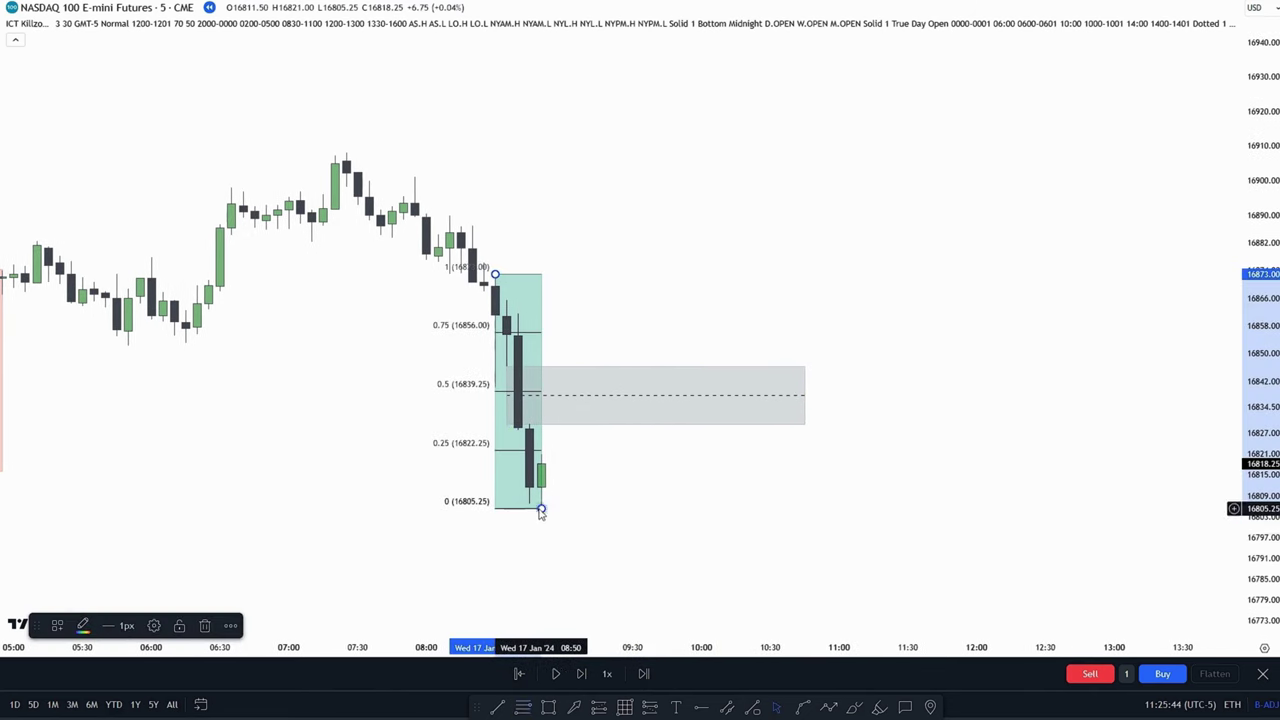
pyautogui.rightClick(540, 506)
pyautogui.moveTo(600, 413)
pyautogui.click(727, 489)
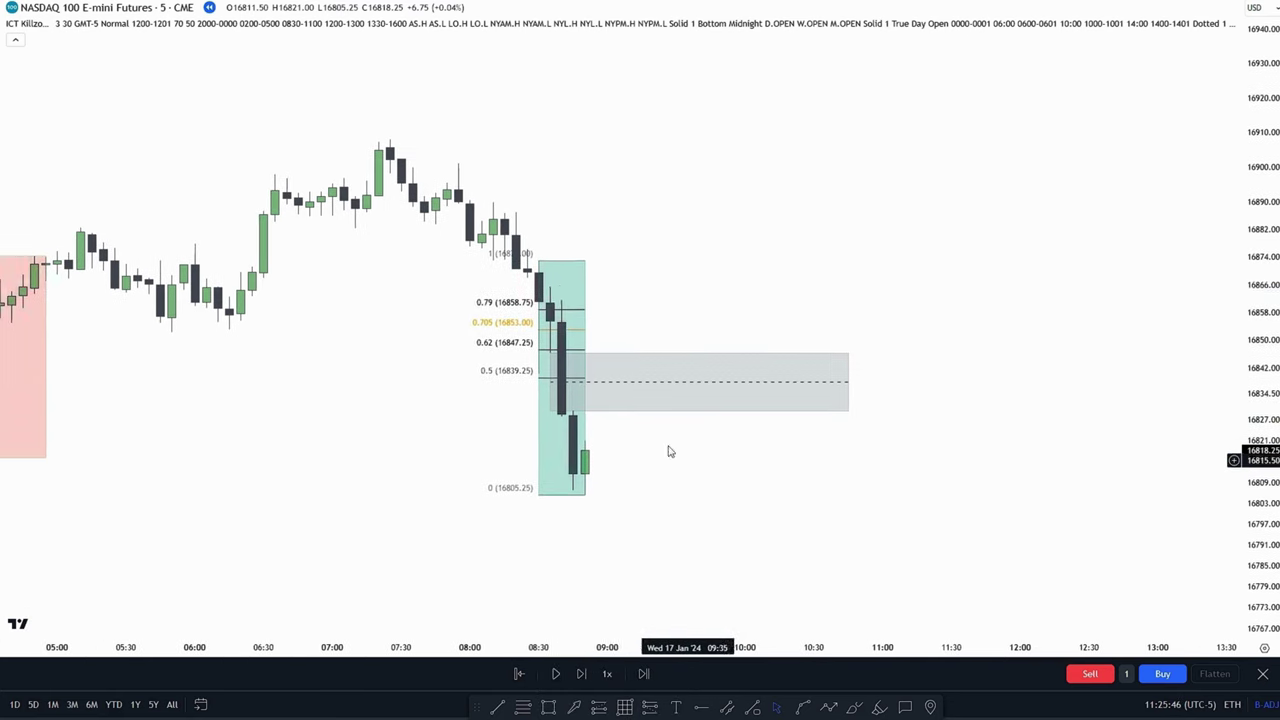
# Resume the 1x replay until price retraces into the shaded gap at the 09:15 candle.
pyautogui.moveTo(566, 236); pyautogui.dragTo(534, 187)
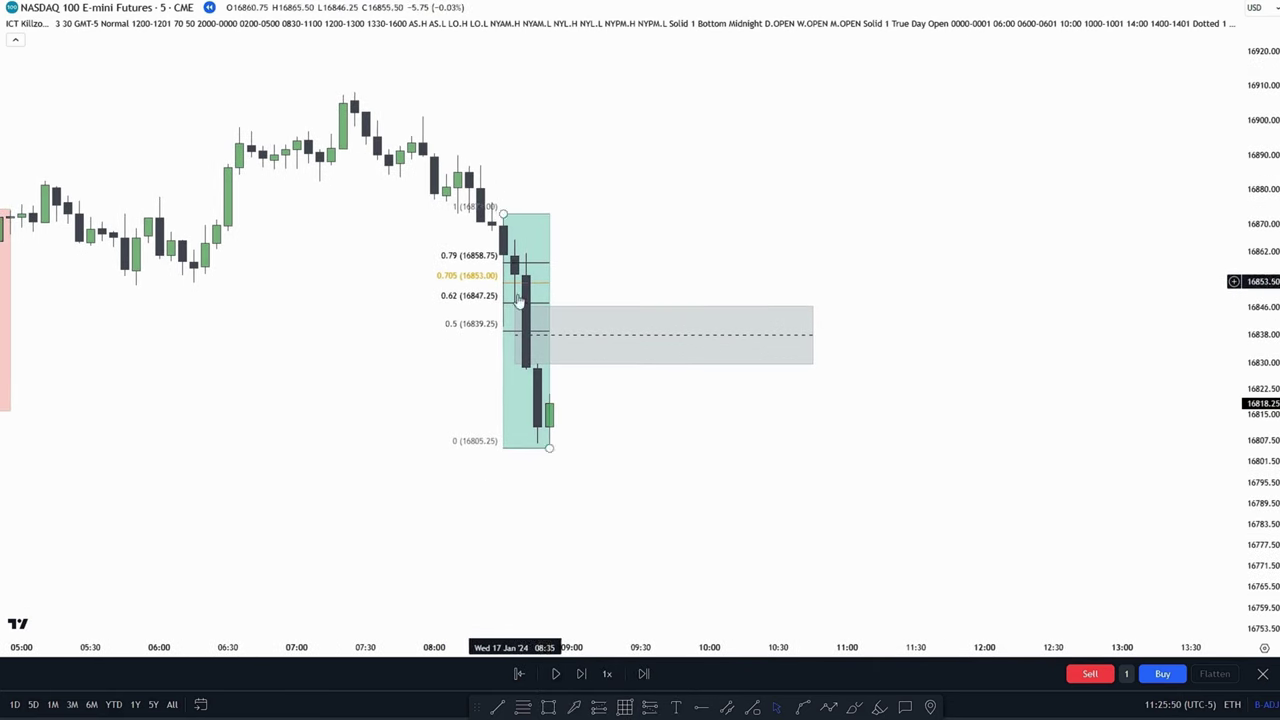
pyautogui.hscroll(1, 519, 300)
pyautogui.hscroll(-1, 517, 390)
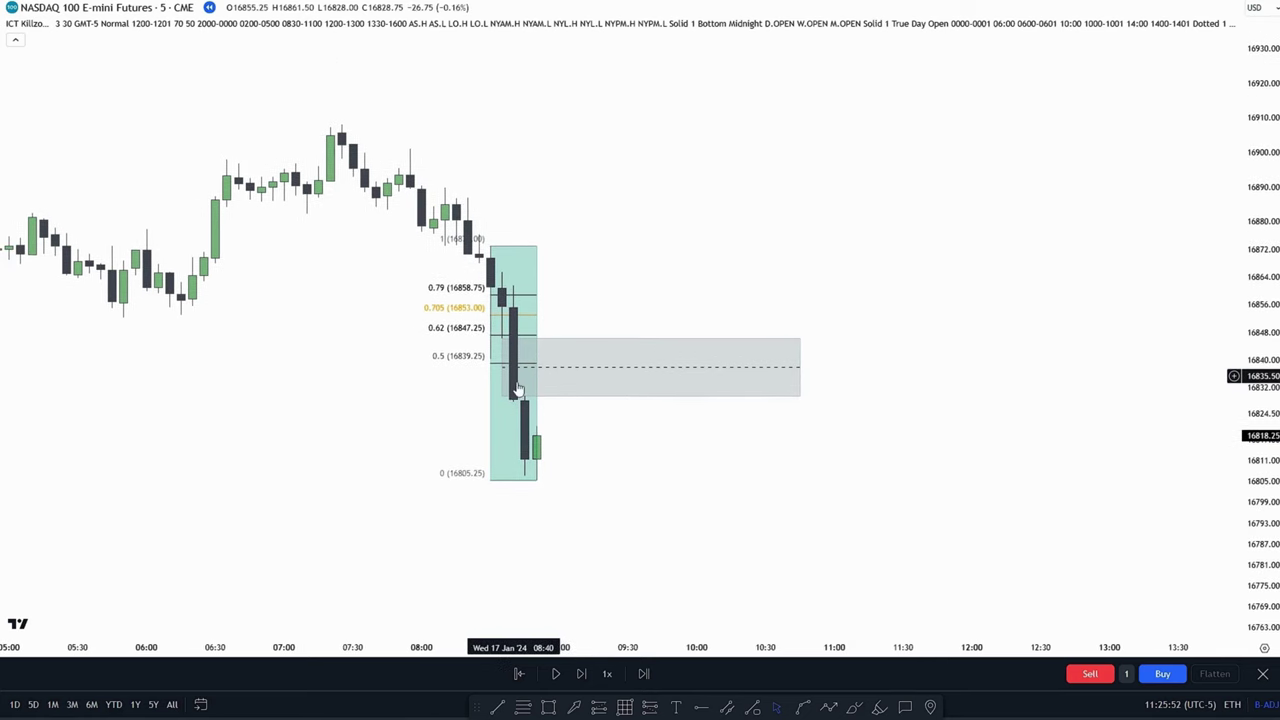
pyautogui.hscroll(1, 534, 380)
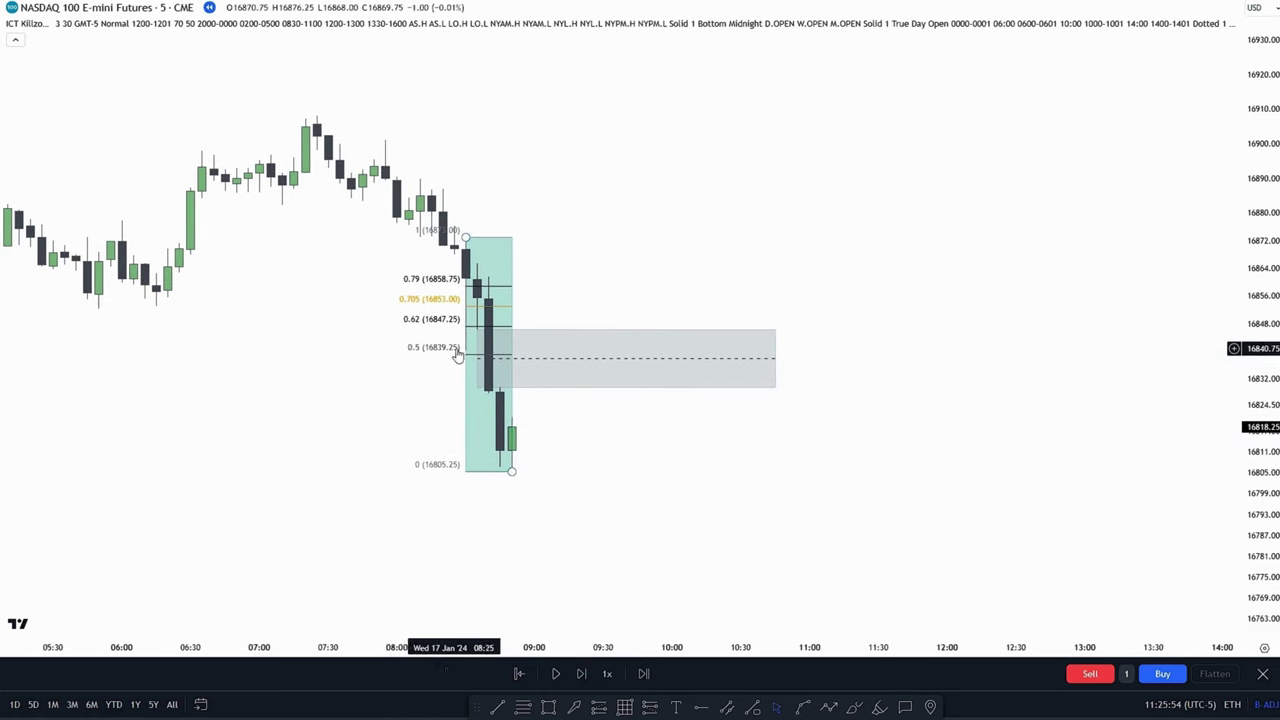
pyautogui.hscroll(1, 451, 363)
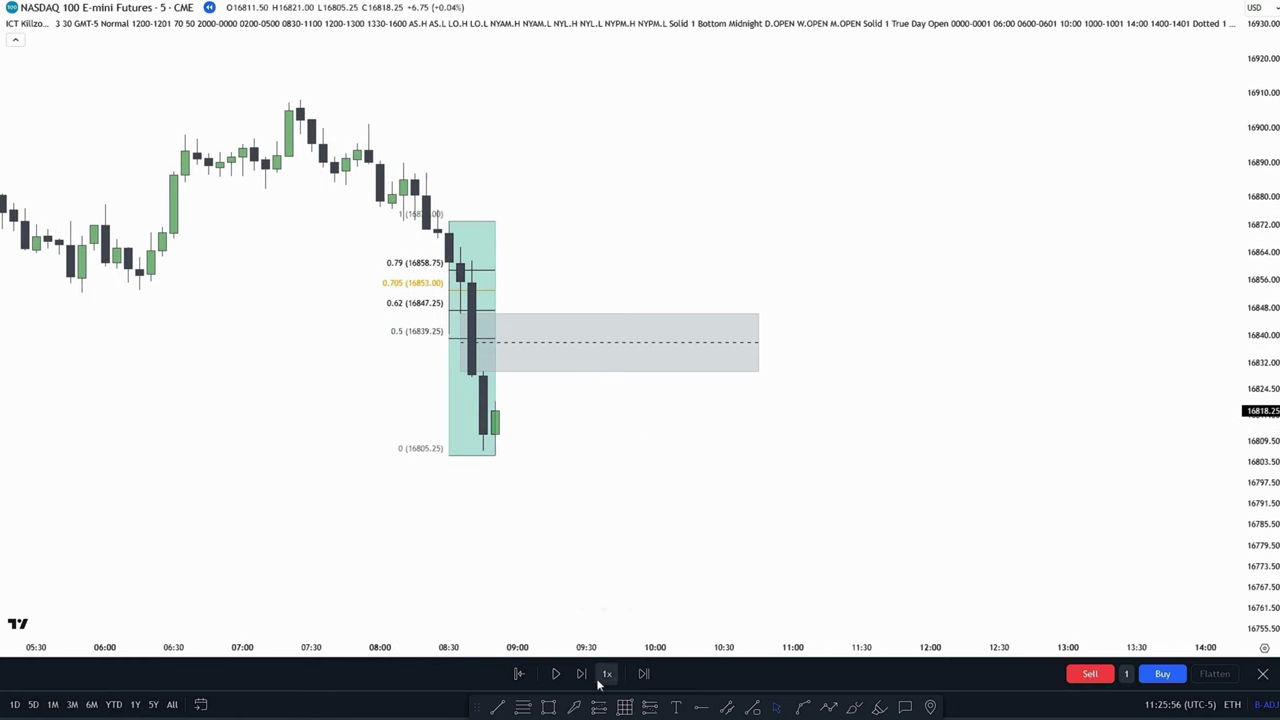
pyautogui.click(554, 673)
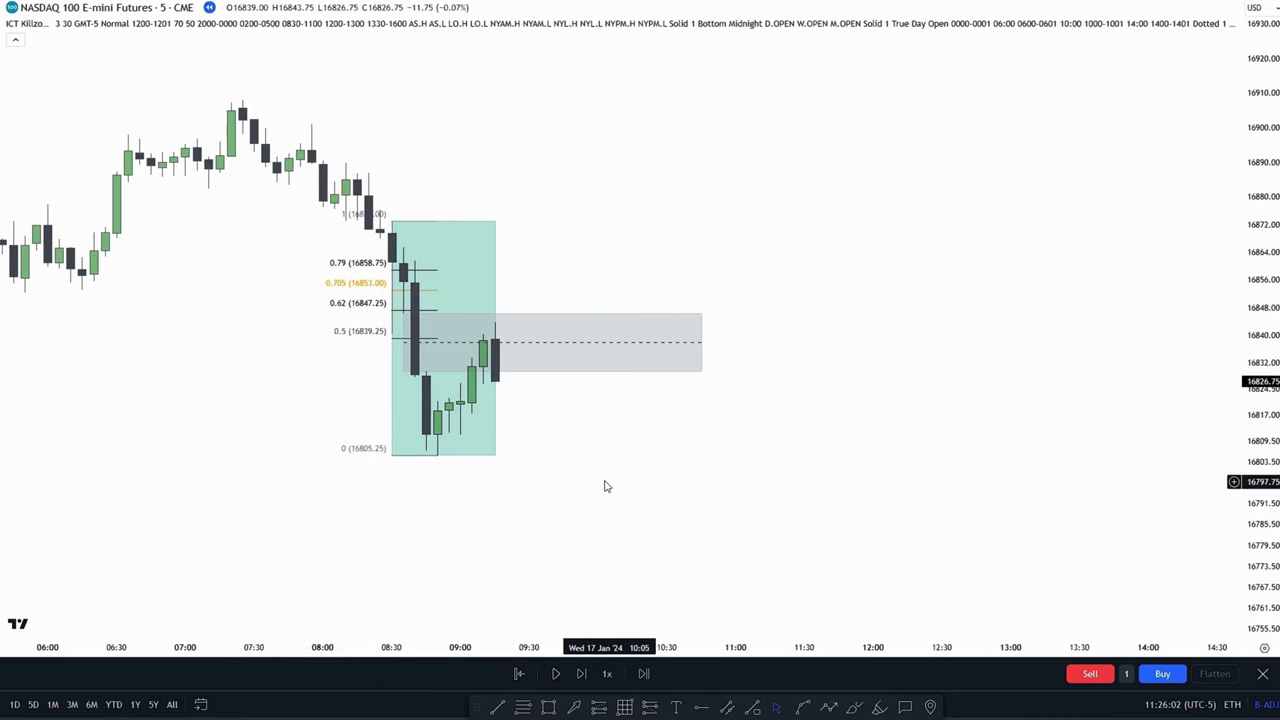
# Sell one contract at market on the 09:15 candle and set its stop loss at 16861.75.
pyautogui.click(1087, 675)
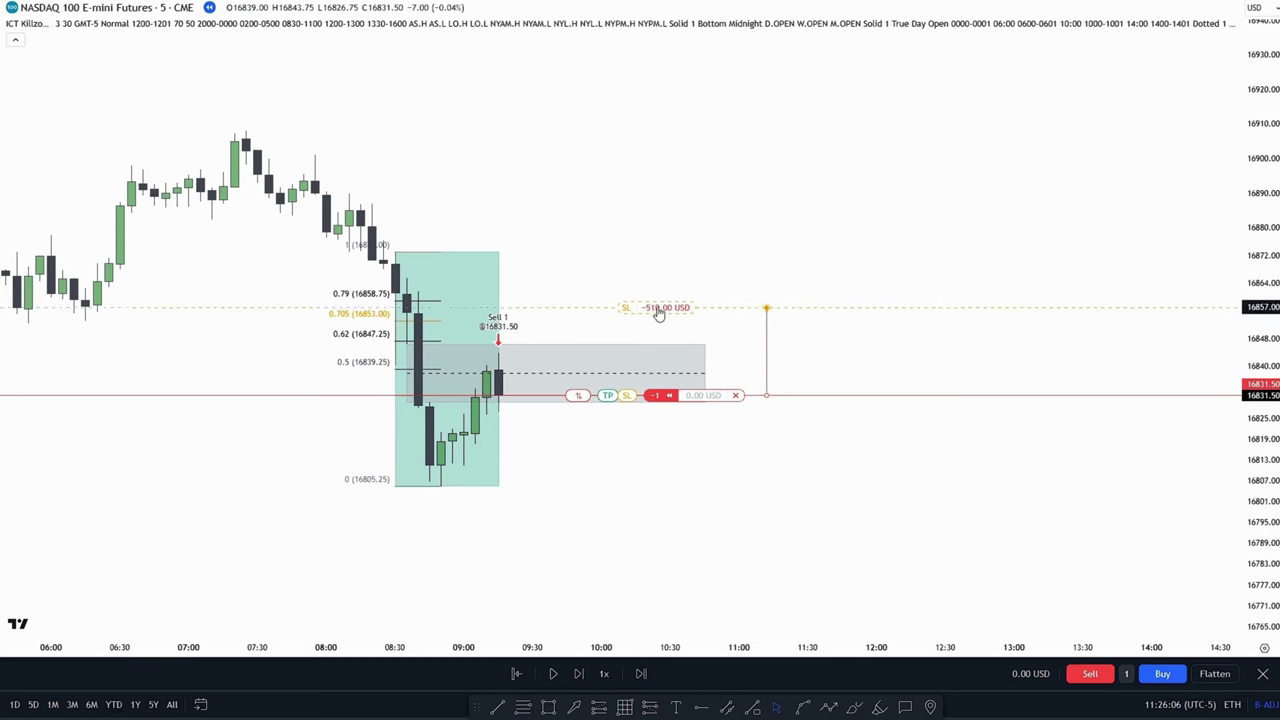
pyautogui.moveTo(655, 298); pyautogui.dragTo(655, 293)
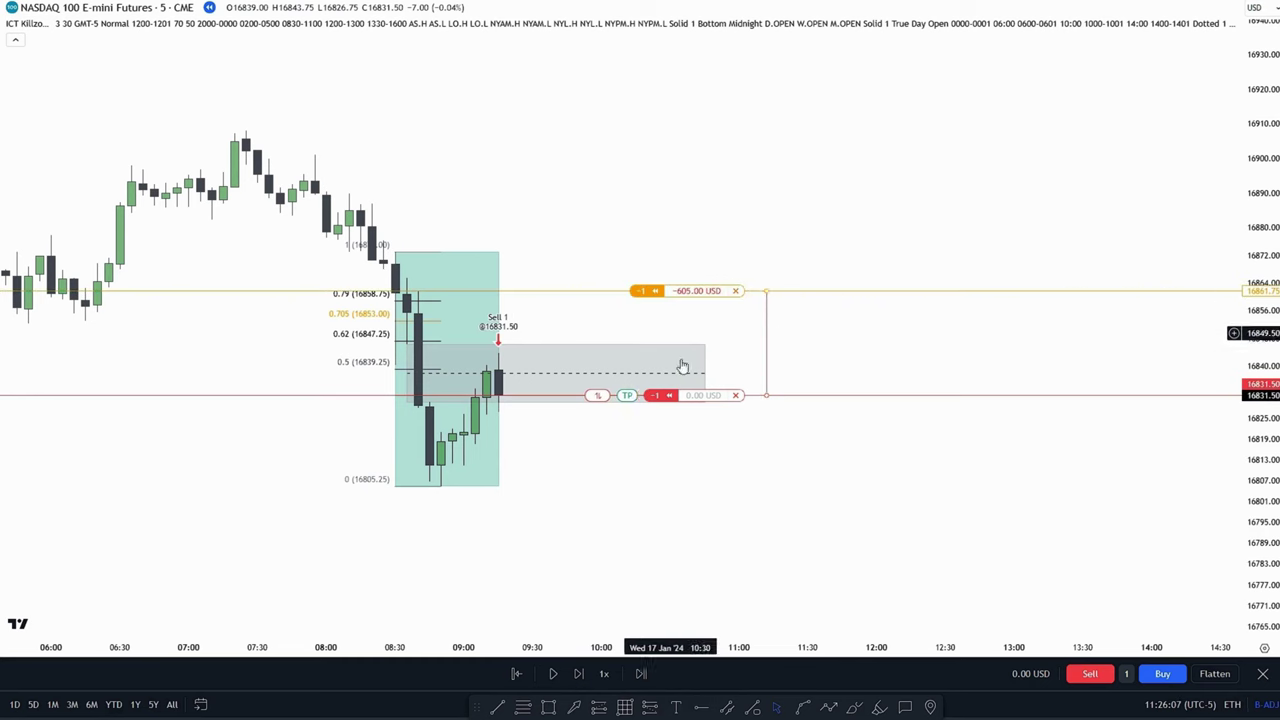
# Draw a Fibonacci retracement between the 09:15 high at 16843.75 and 08:50 low at 16805.25 and apply the standard deviations template.
pyautogui.click(521, 707)
pyautogui.click(440, 478)
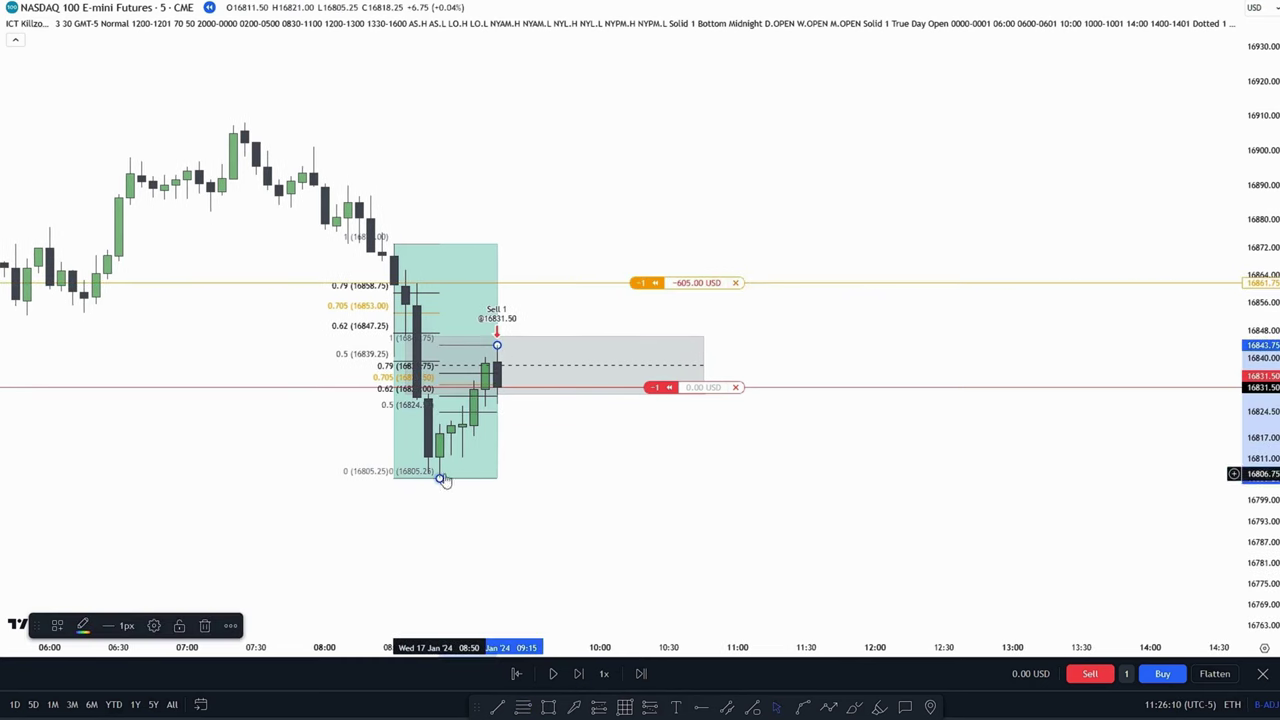
pyautogui.rightClick(441, 480)
pyautogui.press('Escape')
pyautogui.rightClick(441, 480)
pyautogui.moveTo(501, 404)
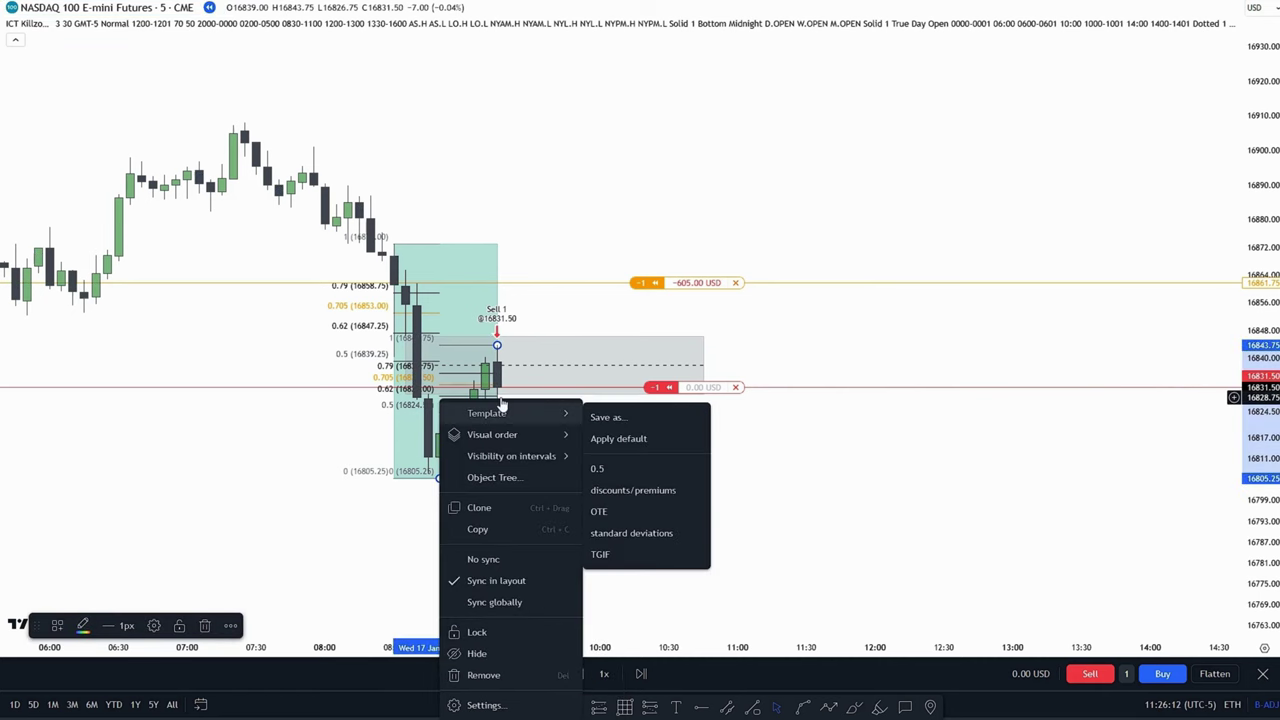
pyautogui.click(663, 530)
# Set the short trade's take profit at 16728.50, by the -2 standard deviation level.
pyautogui.scroll(-5, 814, 457)
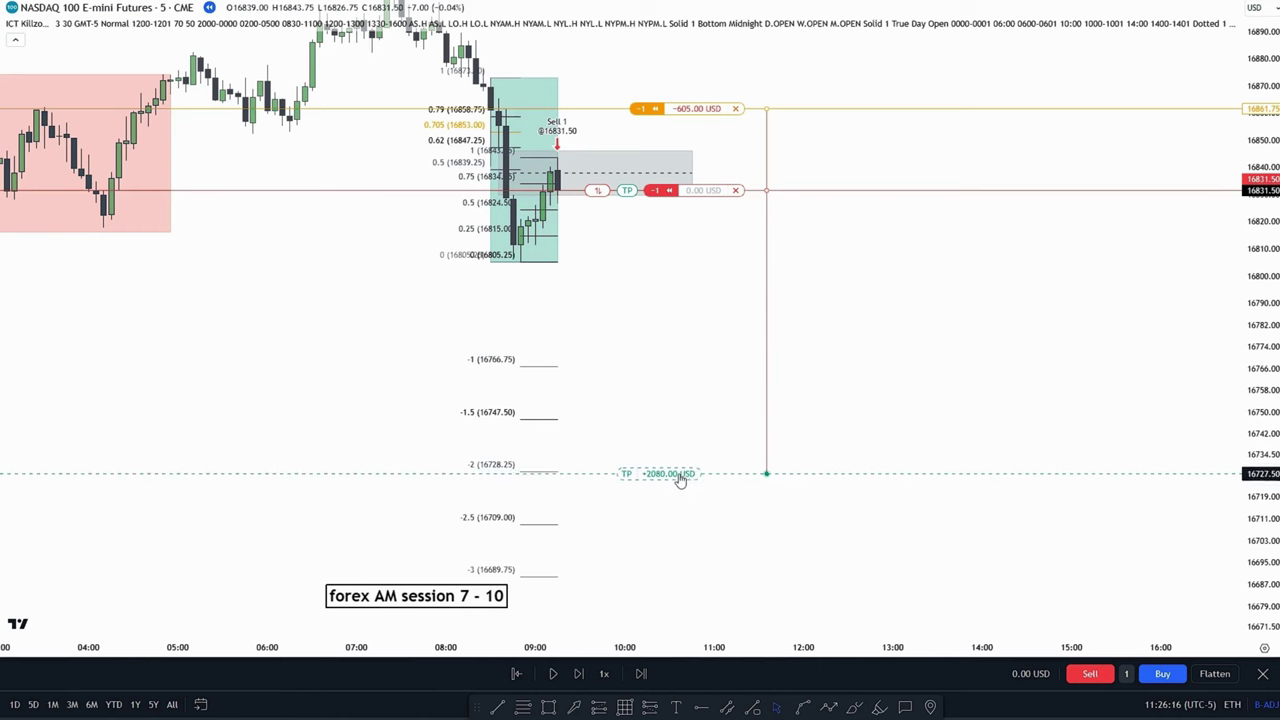
pyautogui.moveTo(674, 478); pyautogui.dragTo(678, 477)
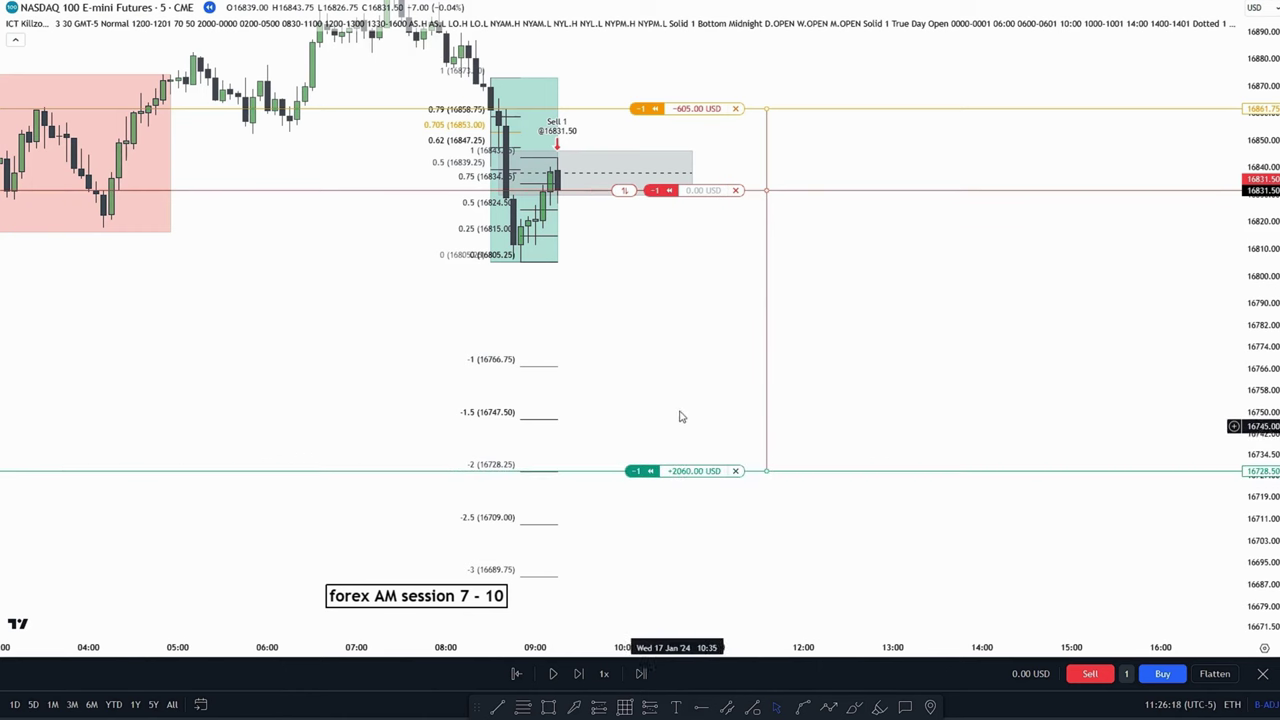
# Set the replay speed to 3x and play the open short trade forward to the 09:50 candle.
pyautogui.moveTo(568, 316); pyautogui.dragTo(574, 363)
pyautogui.moveTo(1262, 390); pyautogui.dragTo(1262, 258)
pyautogui.moveTo(779, 428); pyautogui.dragTo(829, 323)
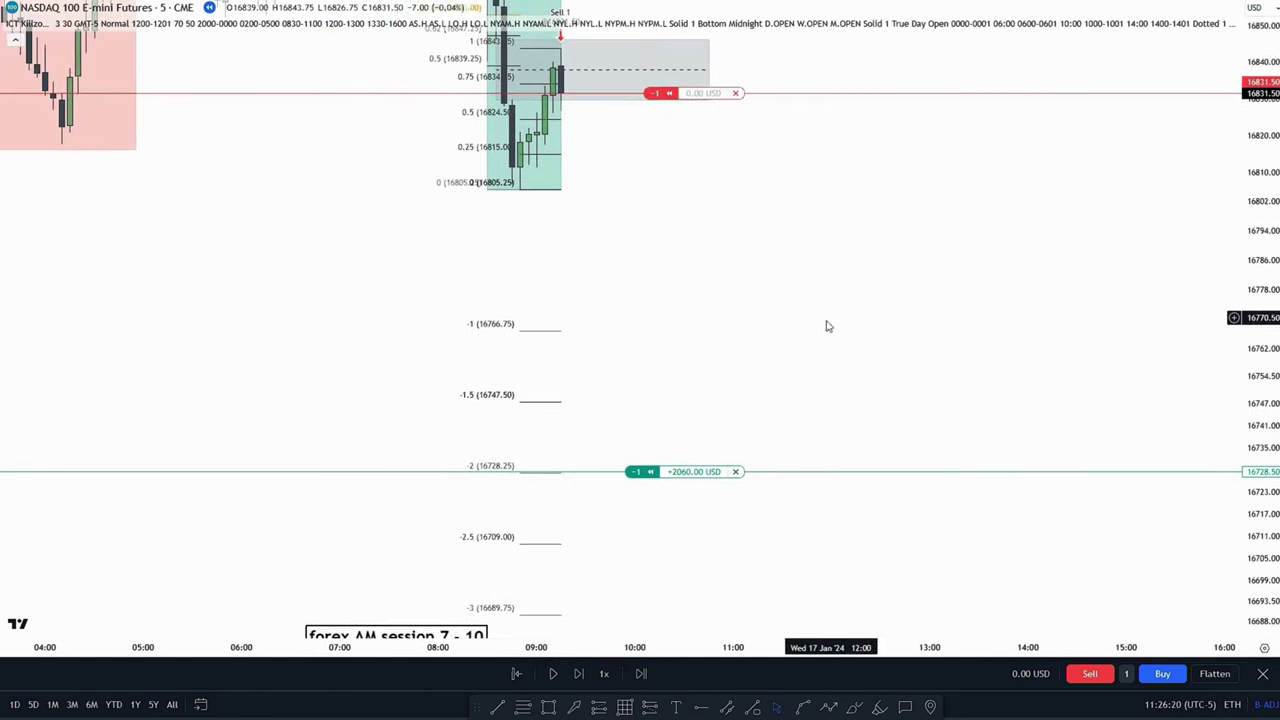
pyautogui.moveTo(672, 352); pyautogui.dragTo(602, 424)
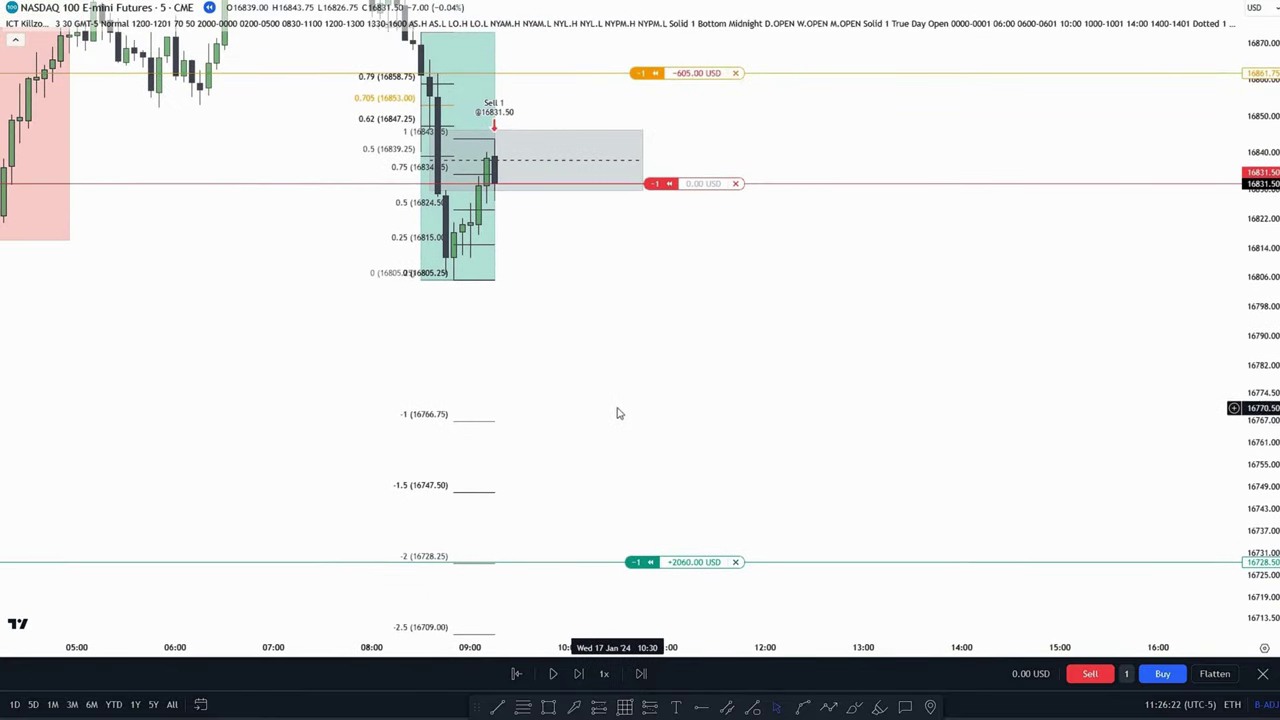
pyautogui.moveTo(629, 323); pyautogui.dragTo(637, 331)
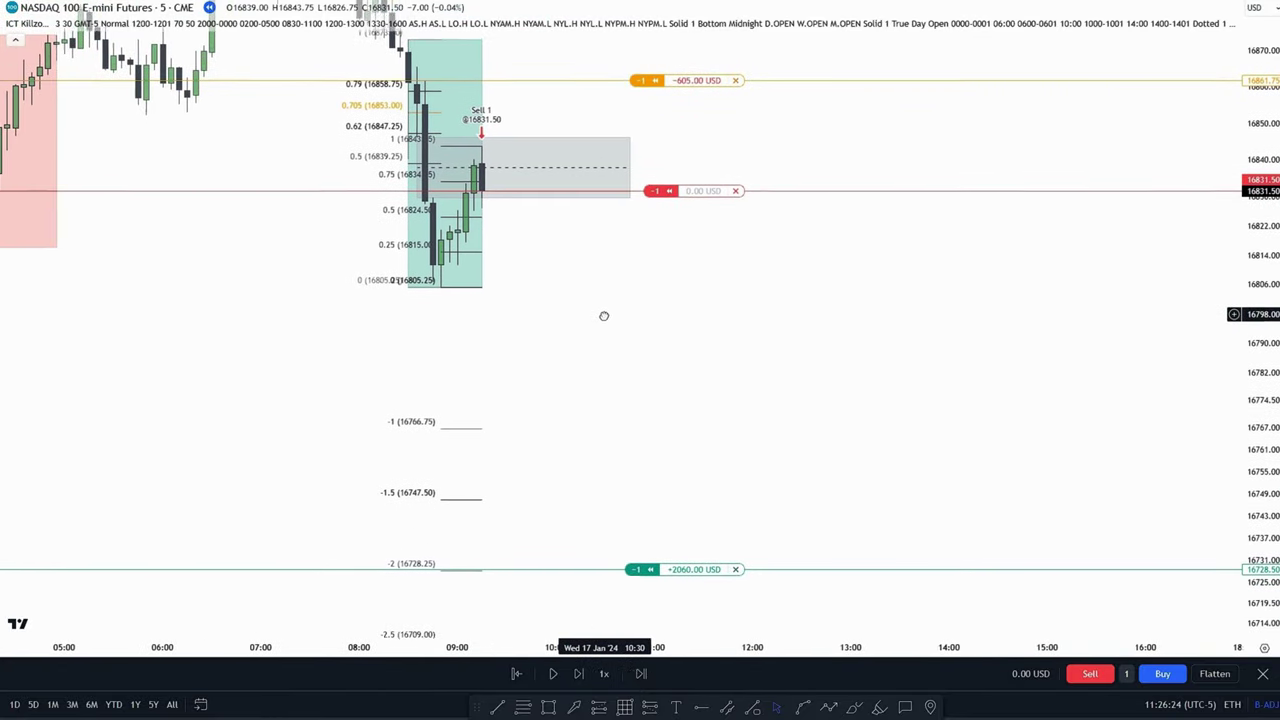
pyautogui.click(604, 676)
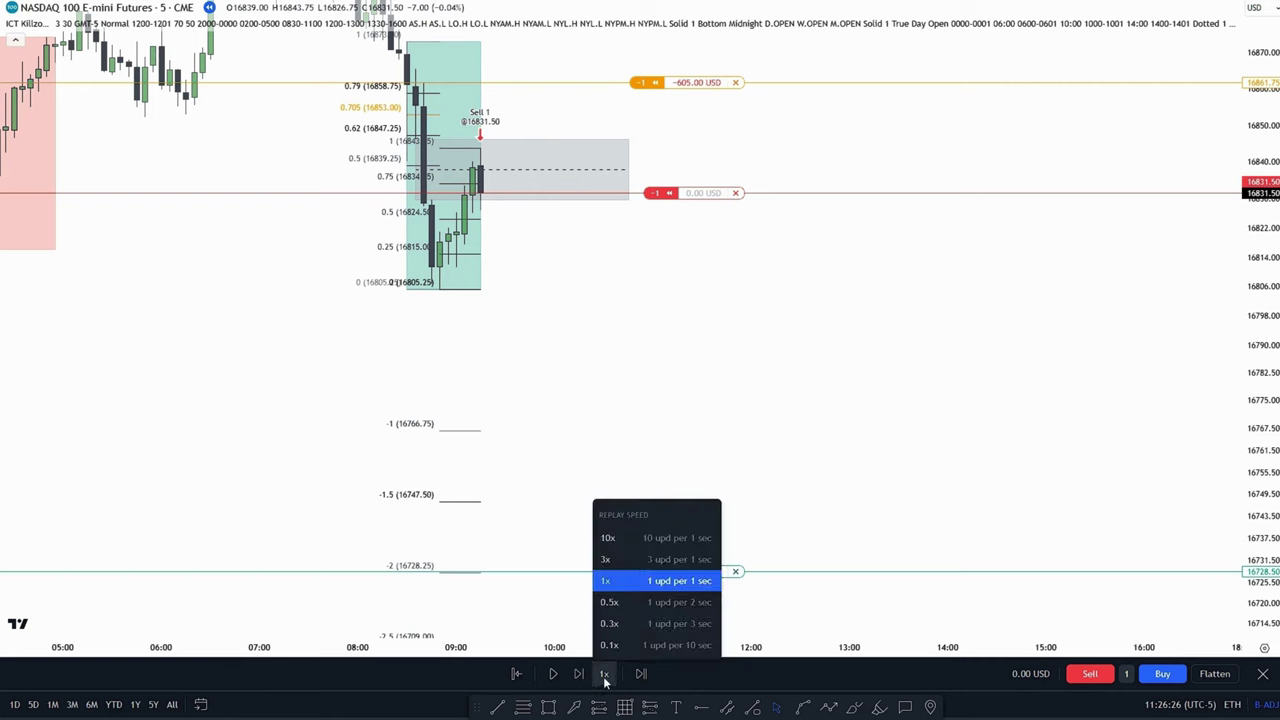
pyautogui.click(616, 558)
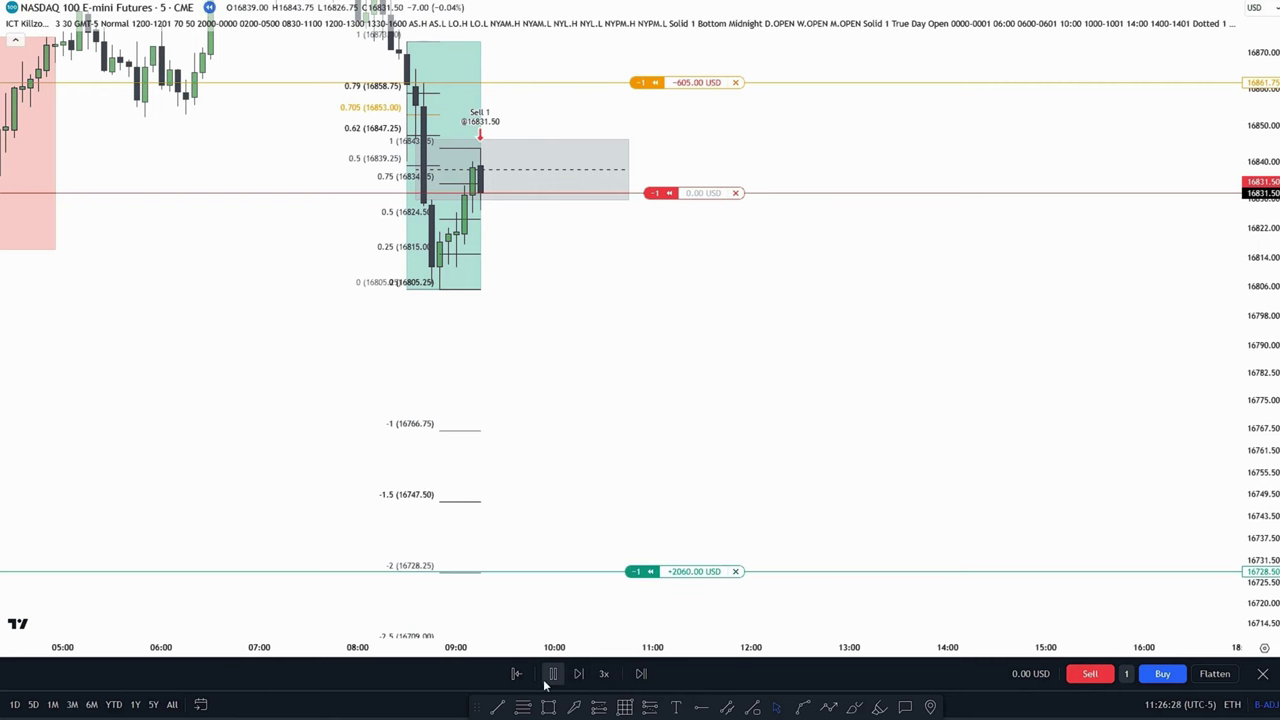
pyautogui.click(552, 674)
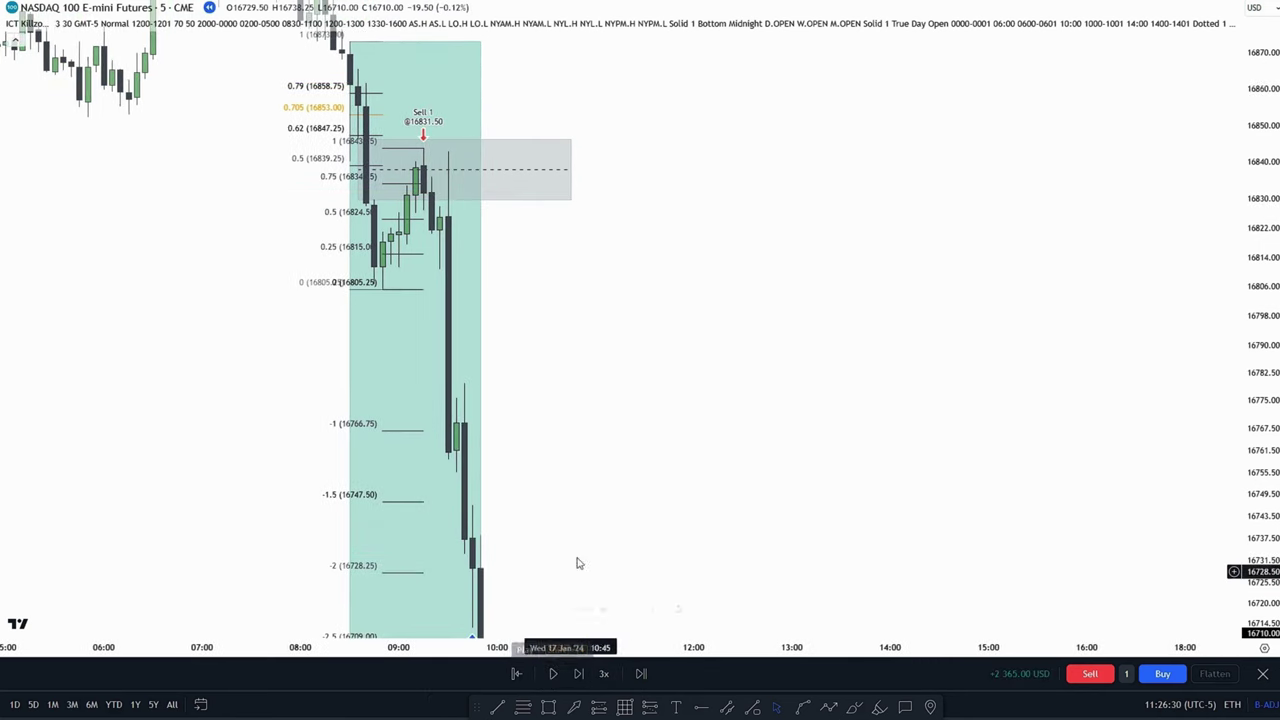
# Examine the closed short trade from its entry in the shaded gap down to its exit near the -2.5 level.
pyautogui.moveTo(578, 562); pyautogui.dragTo(663, 564)
pyautogui.moveTo(1258, 258); pyautogui.dragTo(1258, 297)
pyautogui.moveTo(1165, 297); pyautogui.dragTo(1222, 287)
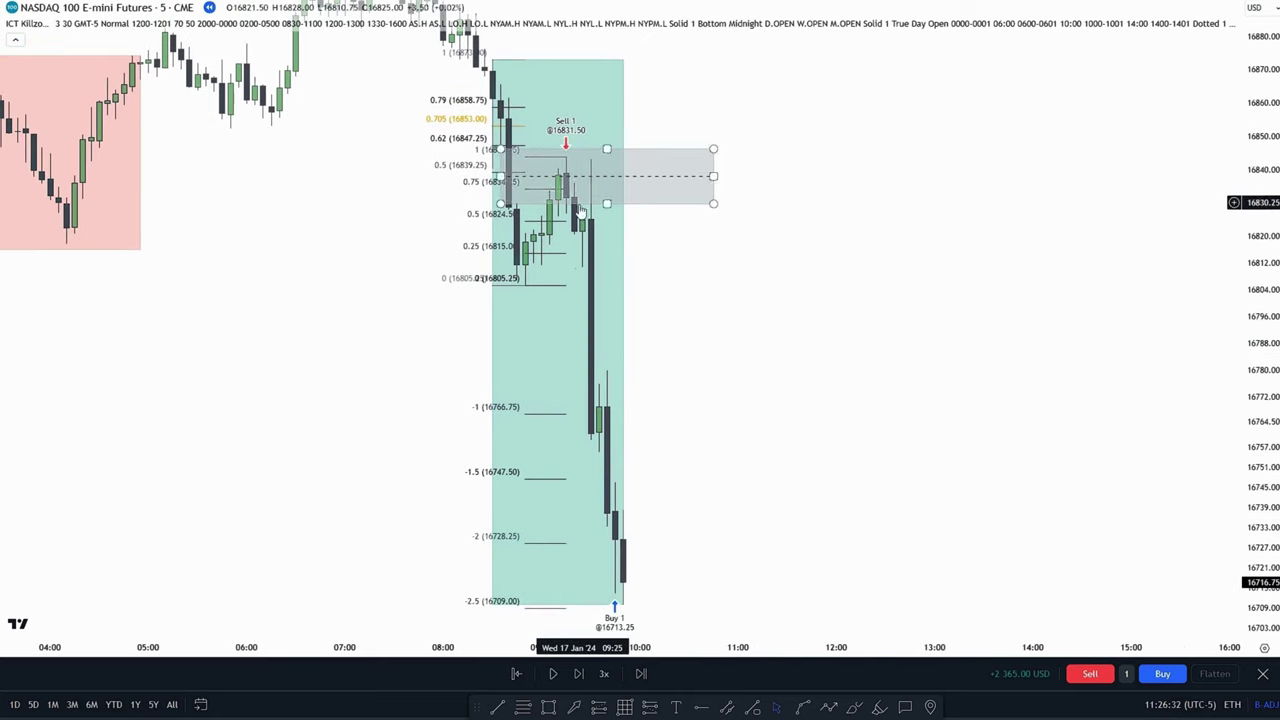
pyautogui.moveTo(726, 558); pyautogui.dragTo(718, 505)
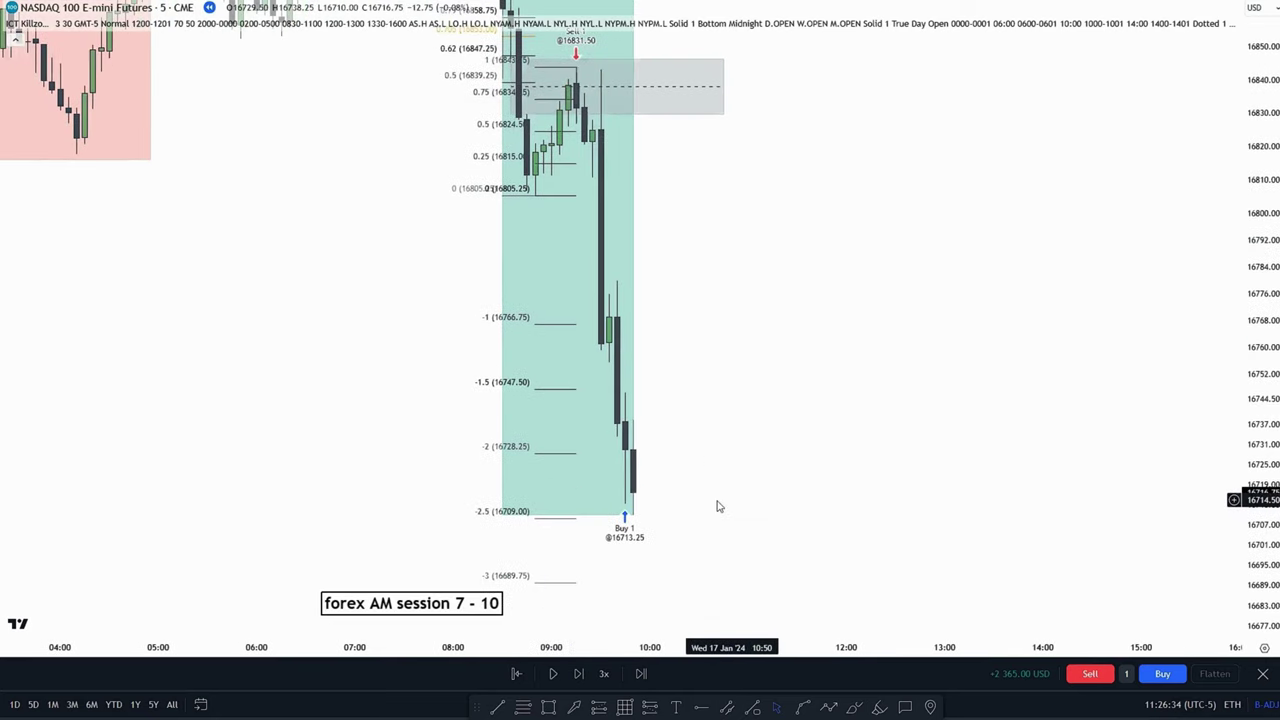
pyautogui.moveTo(752, 310); pyautogui.dragTo(760, 447)
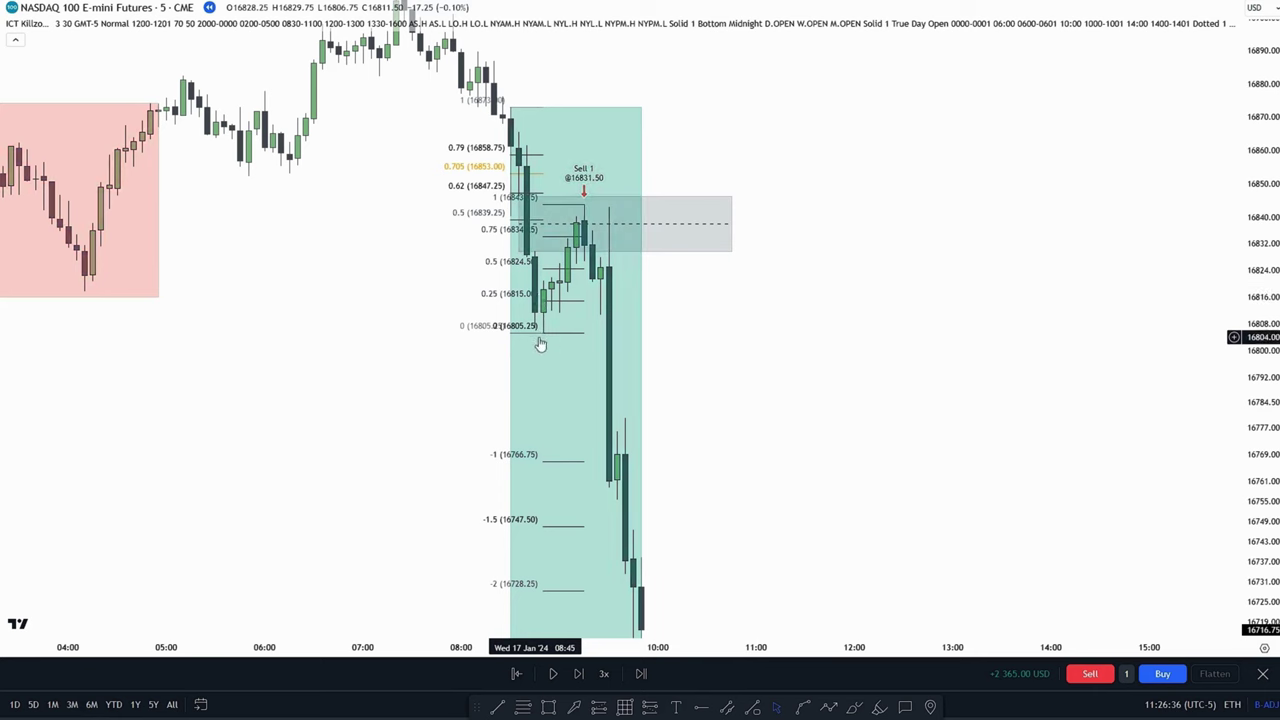
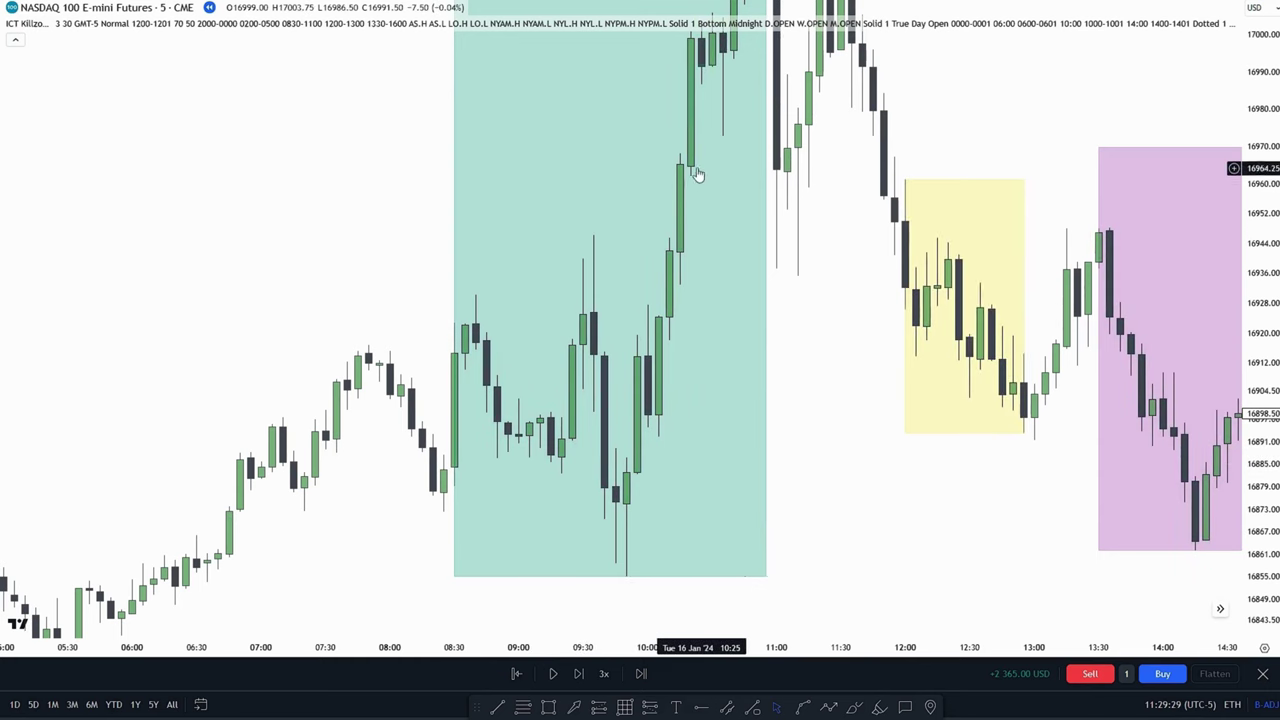
# On 16 January, draw a horizontal line from the 08:25 low at 16872.25 across to 09:50.
pyautogui.moveTo(826, 410); pyautogui.dragTo(824, 306)
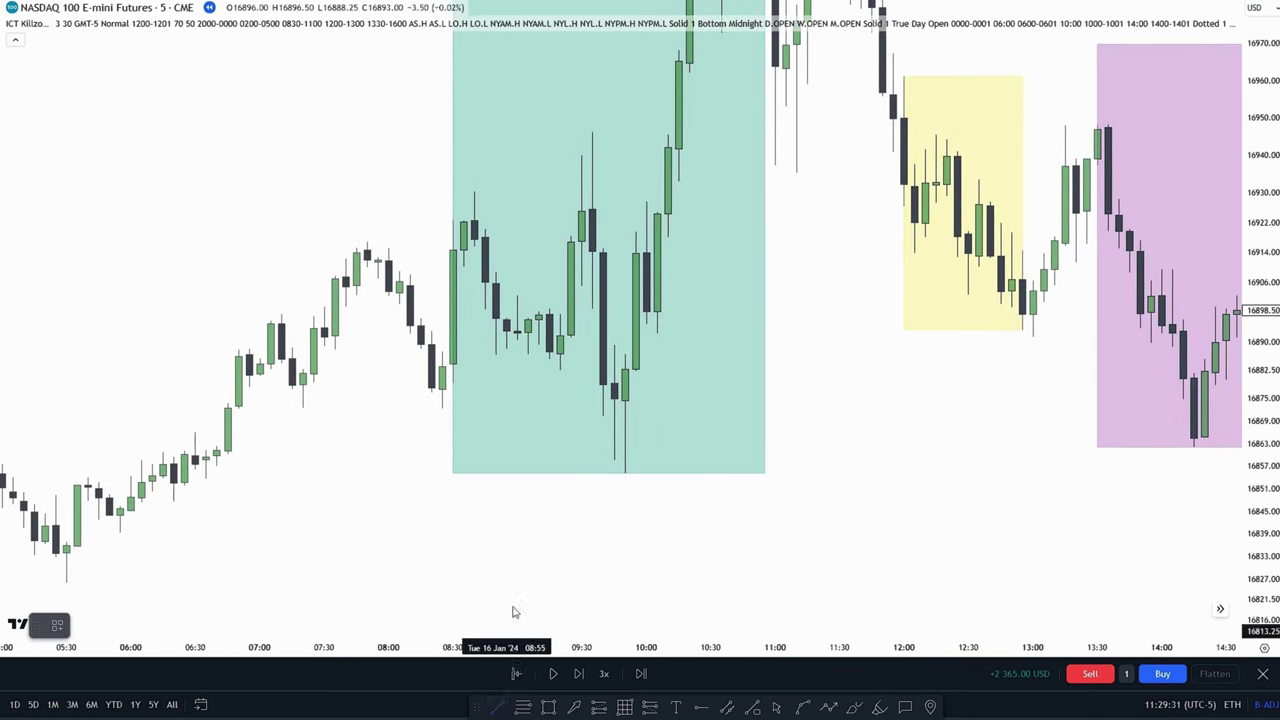
pyautogui.click(442, 408)
pyautogui.click(629, 423)
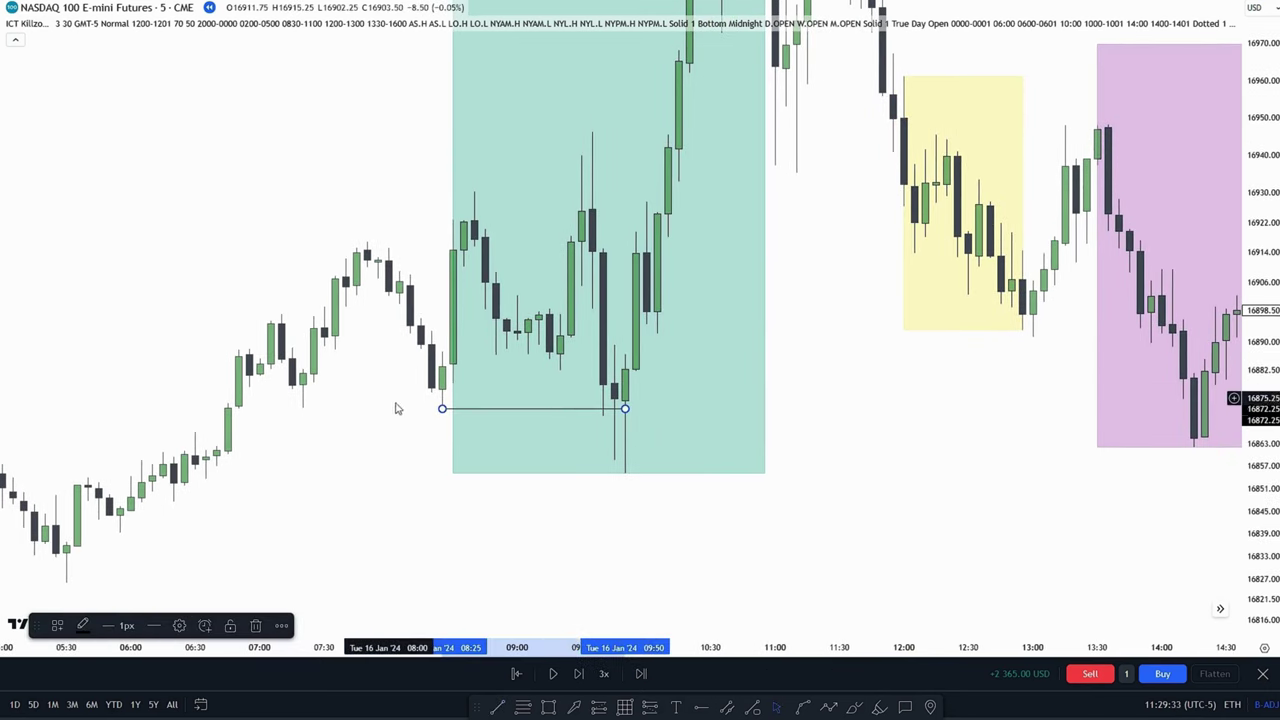
# Shade the gap around the 06:45 rally candle with a rectangle from 06:40 to 11:15, between 16872.25 and 16862.25.
pyautogui.click(548, 707)
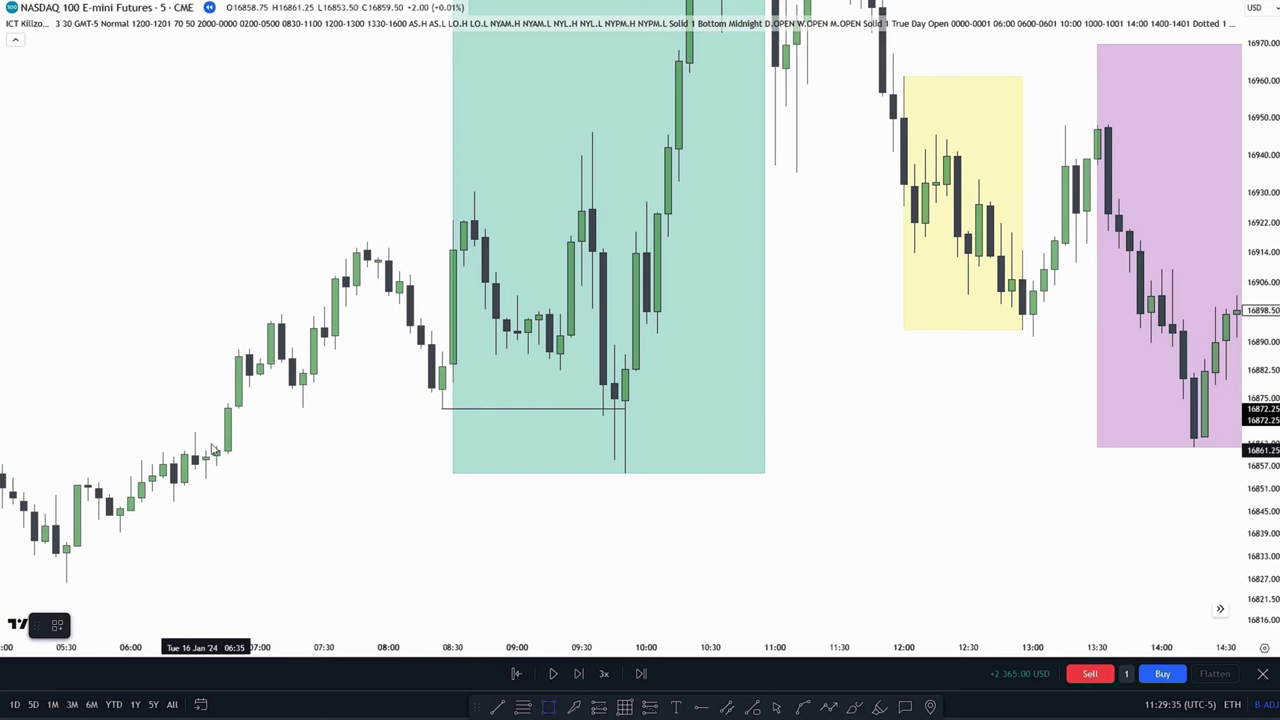
pyautogui.click(239, 421)
pyautogui.moveTo(239, 428); pyautogui.dragTo(808, 450)
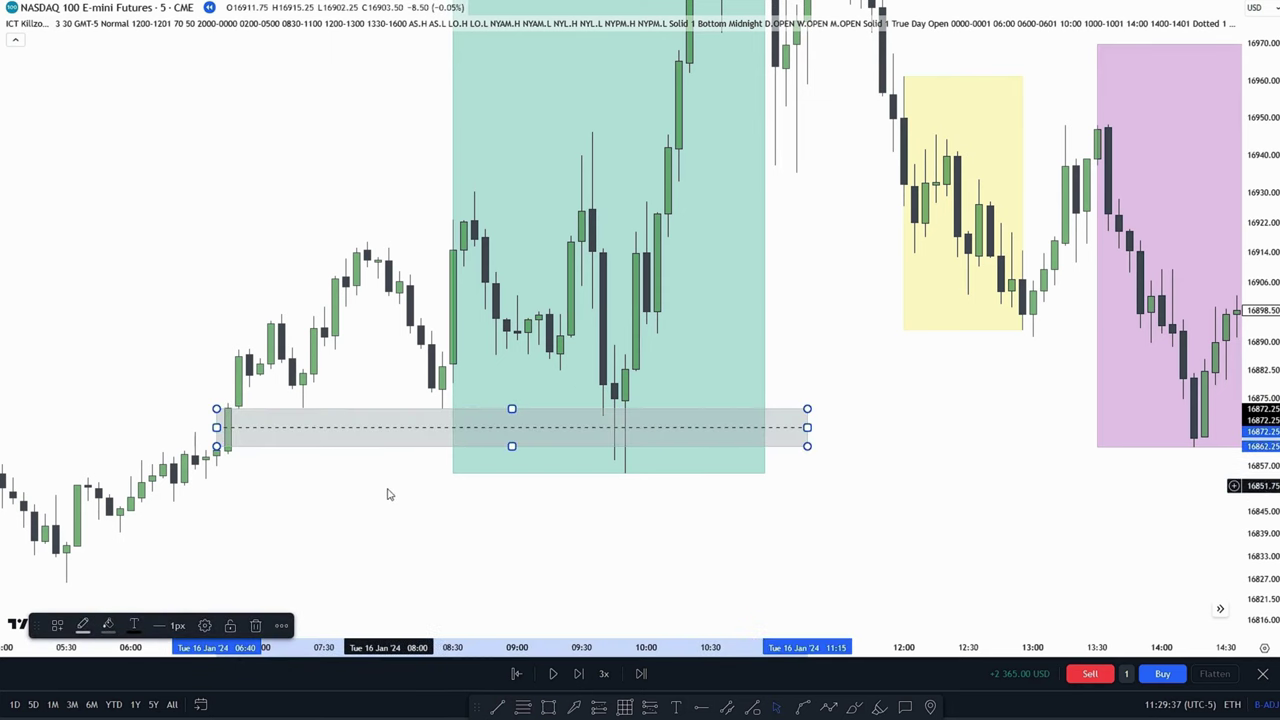
# Delete the grey rectangle around the 06:45 rally candle on 16 January.
pyautogui.press('Delete')
pyautogui.moveTo(399, 487); pyautogui.dragTo(416, 519)
pyautogui.scroll(2, 700, 465)
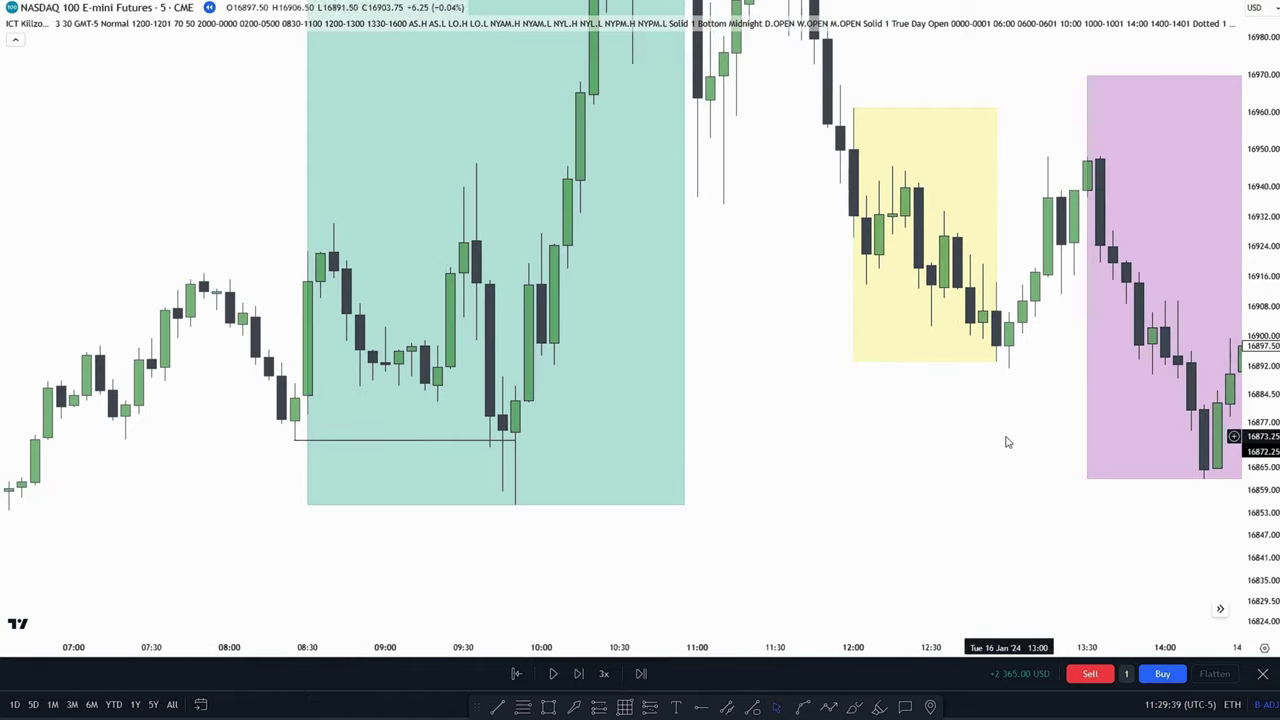
# Shade the gap in the 09:40 drop from 09:35 to 11:10, between 16899.00 and 16889.25, with yellow fill and border.
pyautogui.moveTo(744, 435); pyautogui.dragTo(736, 447)
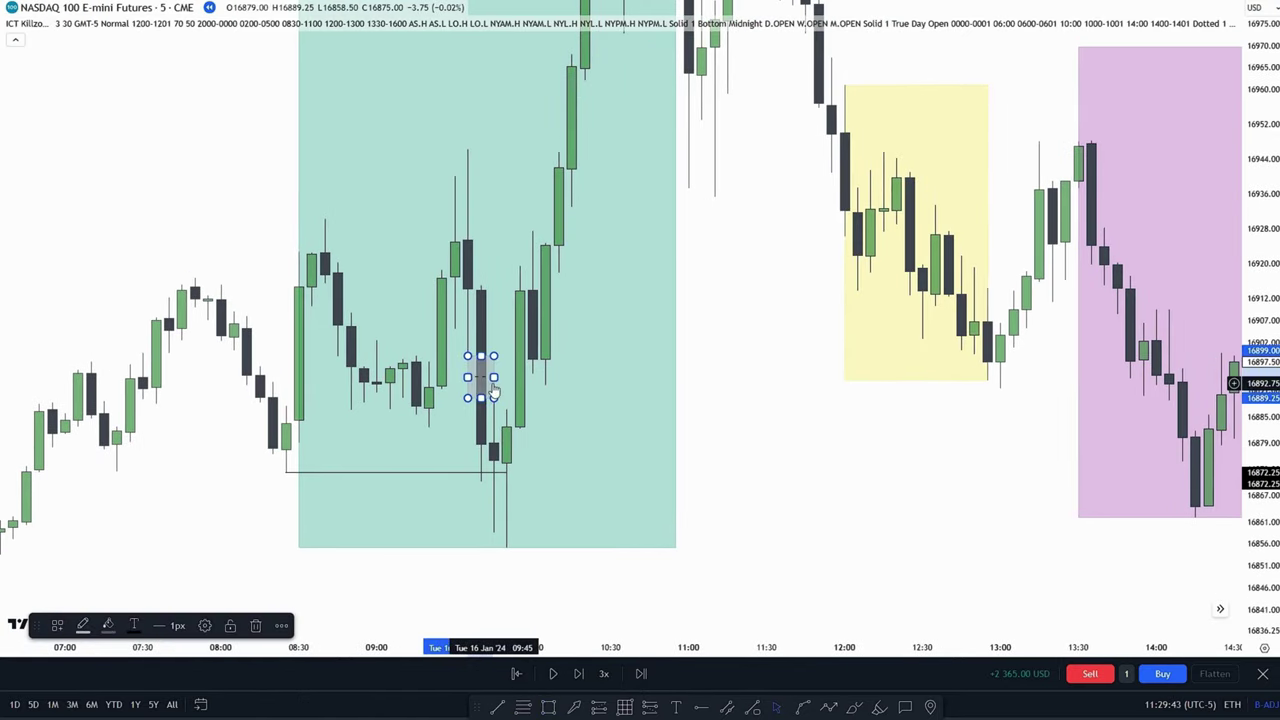
pyautogui.click(714, 398)
pyautogui.rightClick(606, 400)
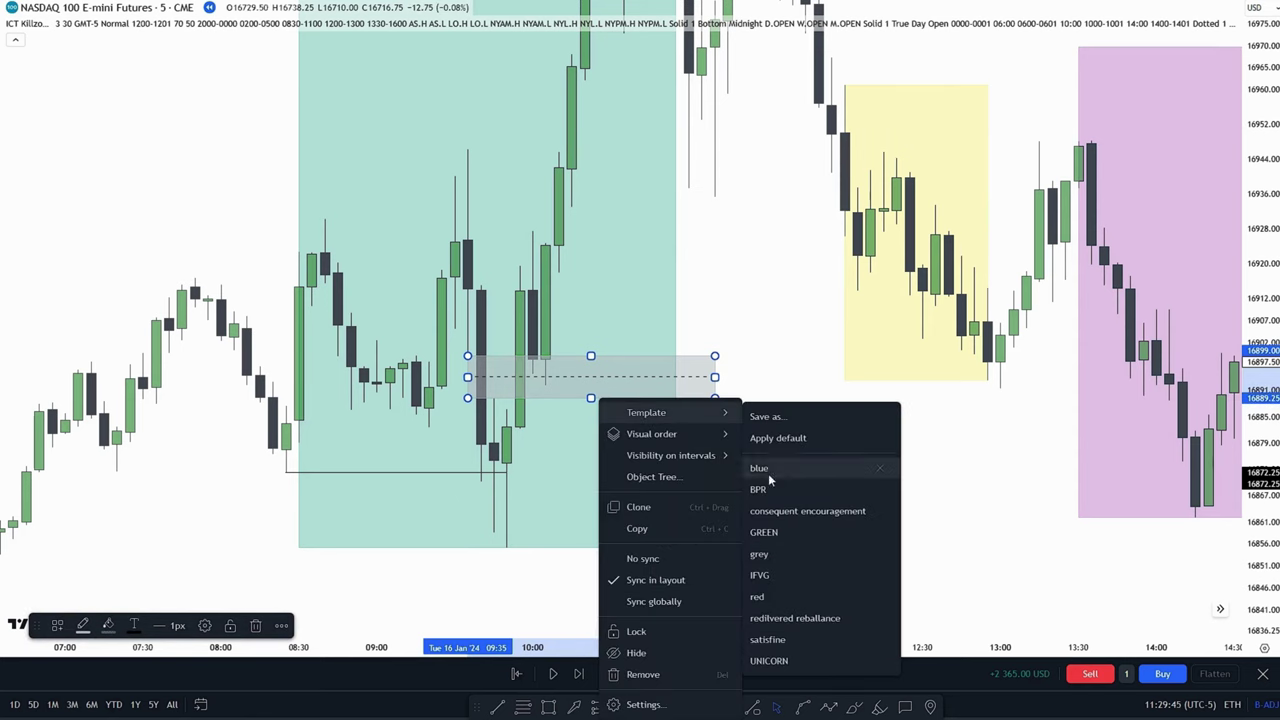
pyautogui.click(102, 628)
pyautogui.click(141, 536)
pyautogui.click(81, 627)
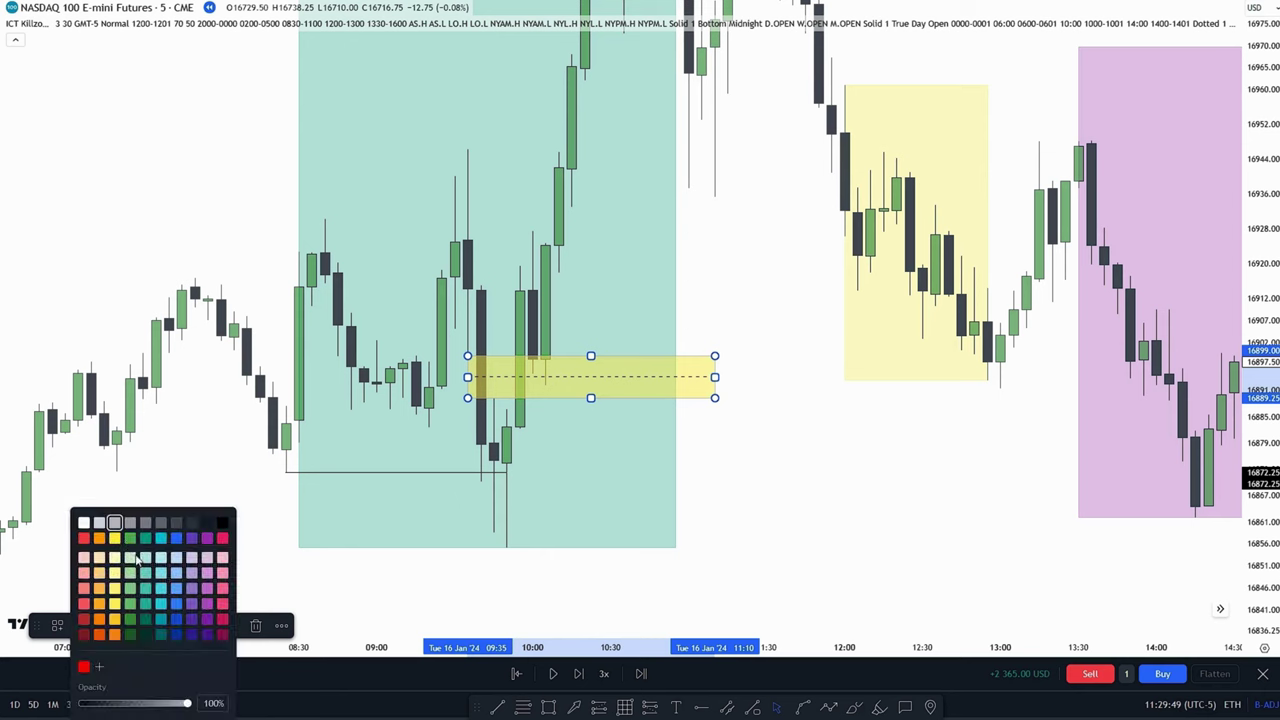
pyautogui.click(337, 537)
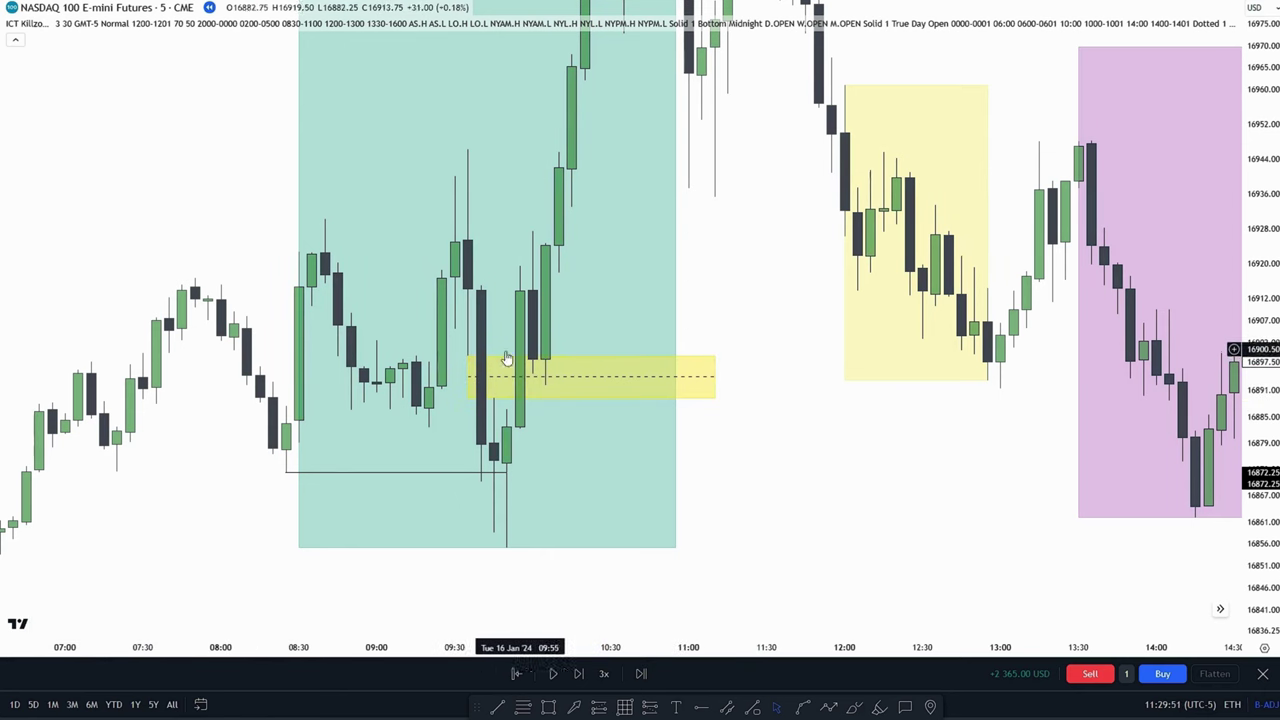
# Lower the upper edge of the yellow gap rectangle to 16894.75.
pyautogui.moveTo(702, 412); pyautogui.dragTo(770, 438)
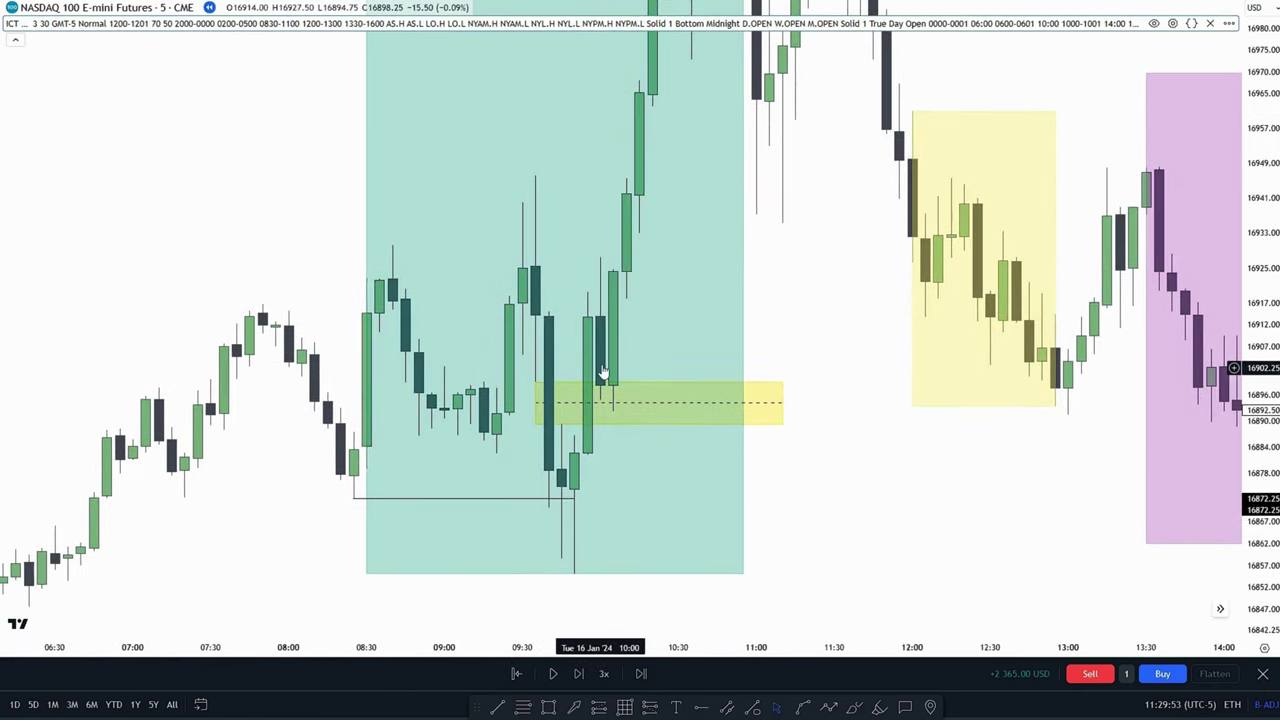
pyautogui.click(657, 382)
pyautogui.moveTo(658, 382)
pyautogui.mouseDown()
pyautogui.moveTo(657, 423)
pyautogui.moveTo(658, 400)
pyautogui.mouseUp()
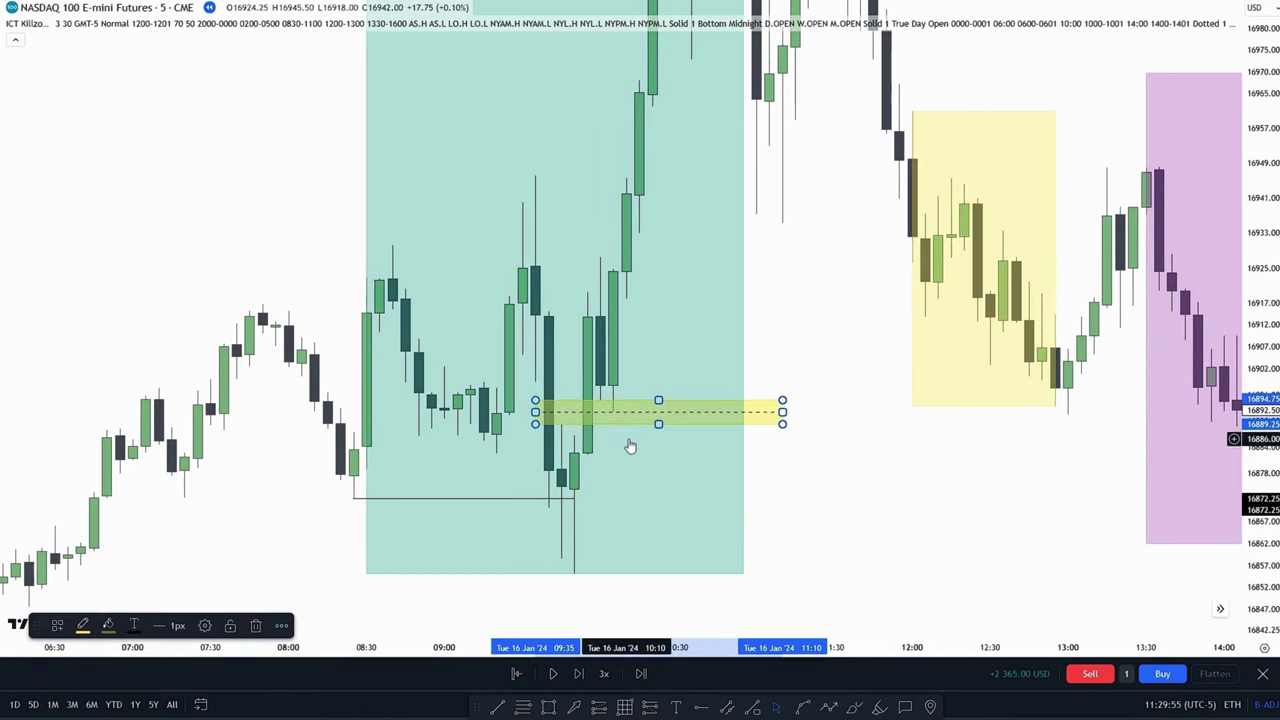
pyautogui.moveTo(844, 459); pyautogui.dragTo(813, 488)
pyautogui.moveTo(791, 358); pyautogui.dragTo(811, 374)
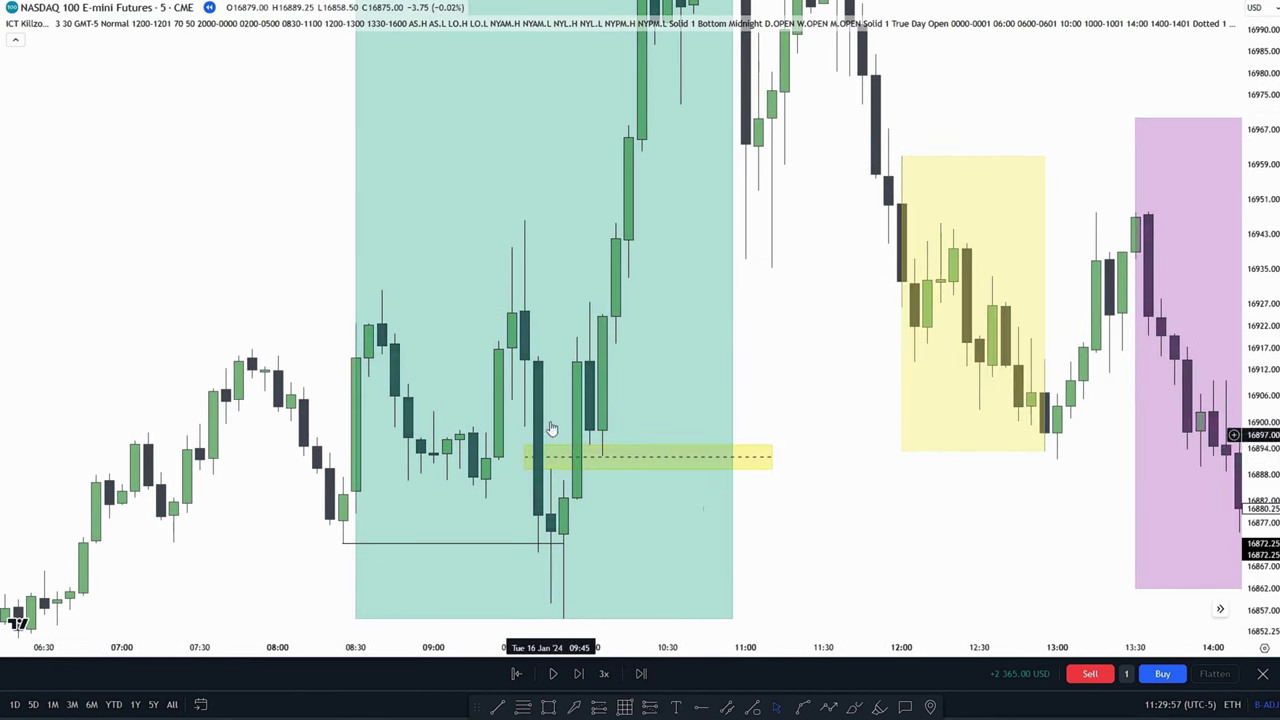
# Draw a horizontal line from the 09:35 high at 16946.25 across to the 10:15 breakout candle.
pyautogui.moveTo(831, 506); pyautogui.dragTo(795, 536)
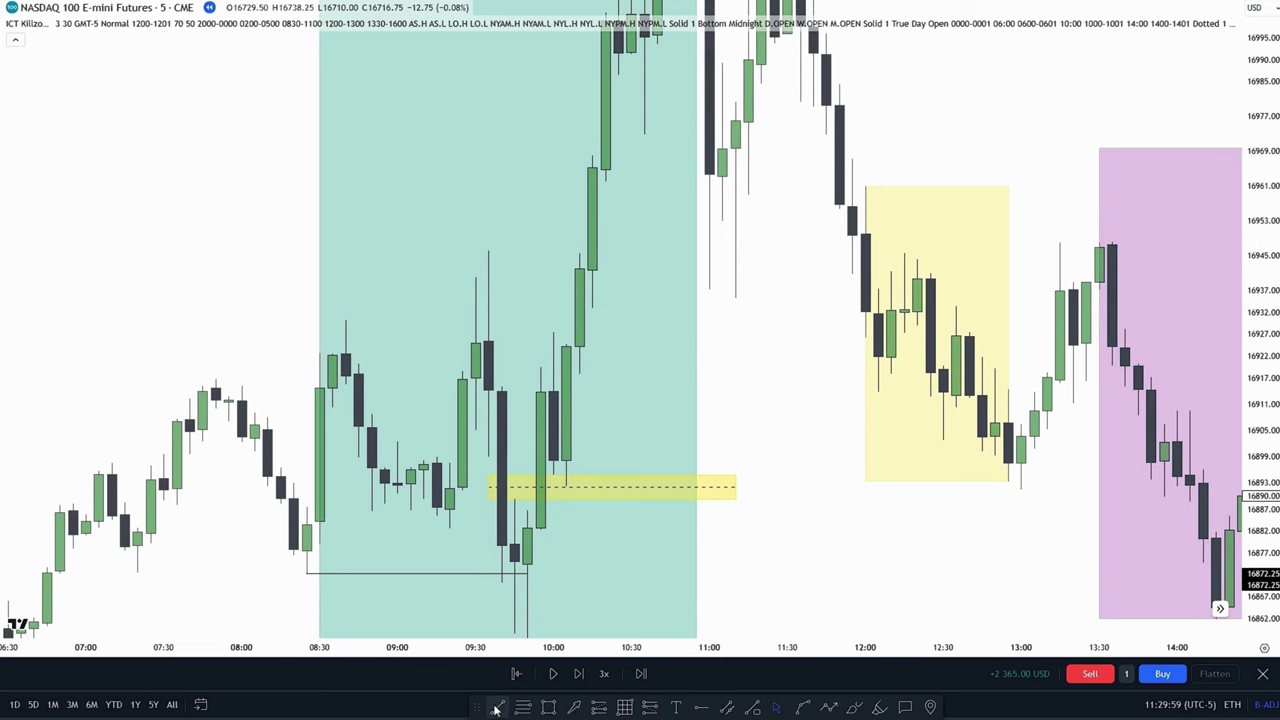
pyautogui.keyDown('shift'); pyautogui.click(596, 264); pyautogui.keyUp('shift')
pyautogui.moveTo(1252, 260); pyautogui.dragTo(1244, 322)
pyautogui.scroll(-2, 842, 320)
pyautogui.moveTo(842, 320); pyautogui.dragTo(793, 324)
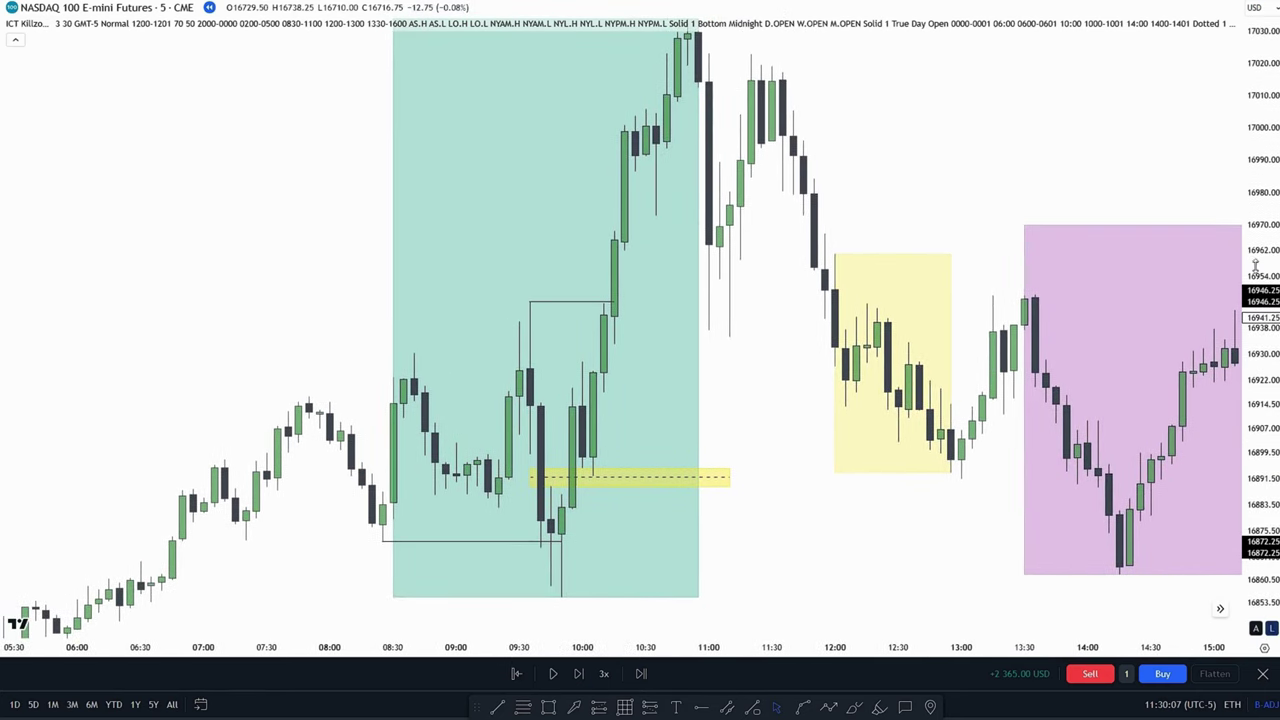
# Mark the 08:40 high at 16930.25 with a horizontal line to 09:35, and remove the line again.
pyautogui.moveTo(1255, 266); pyautogui.dragTo(1255, 318)
pyautogui.moveTo(773, 354); pyautogui.dragTo(842, 338)
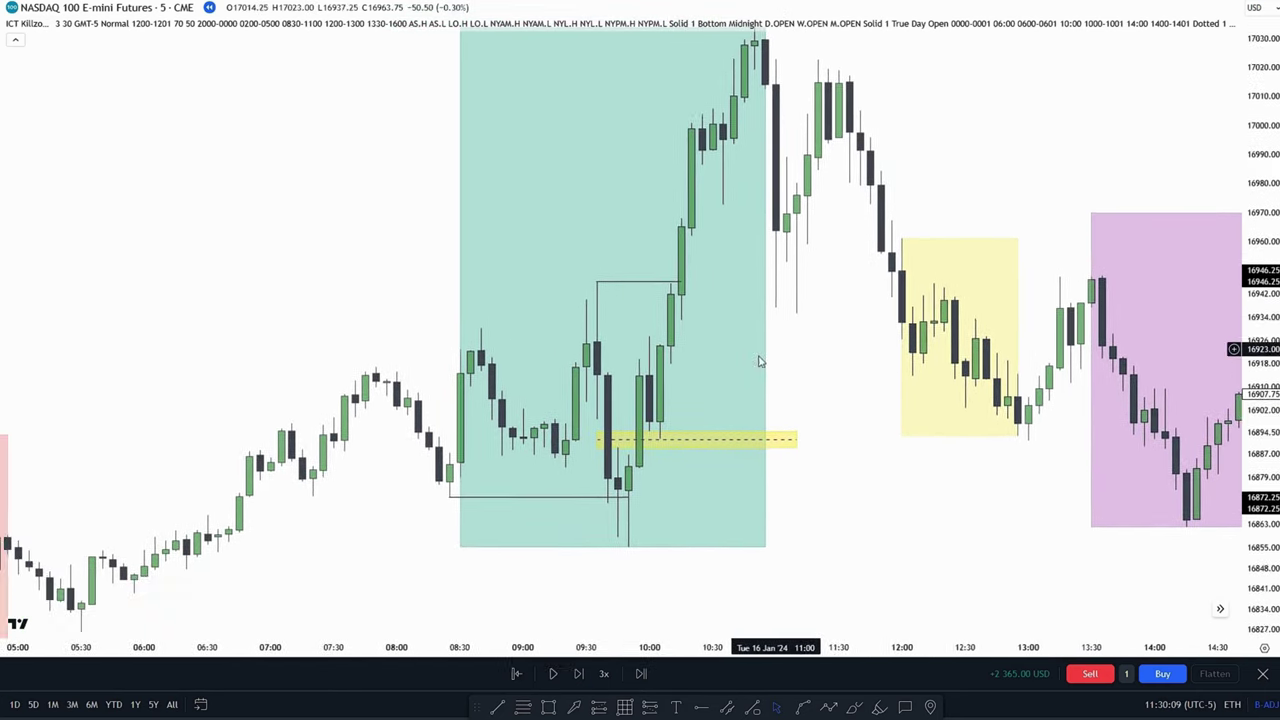
pyautogui.hscroll(-1, 700, 340)
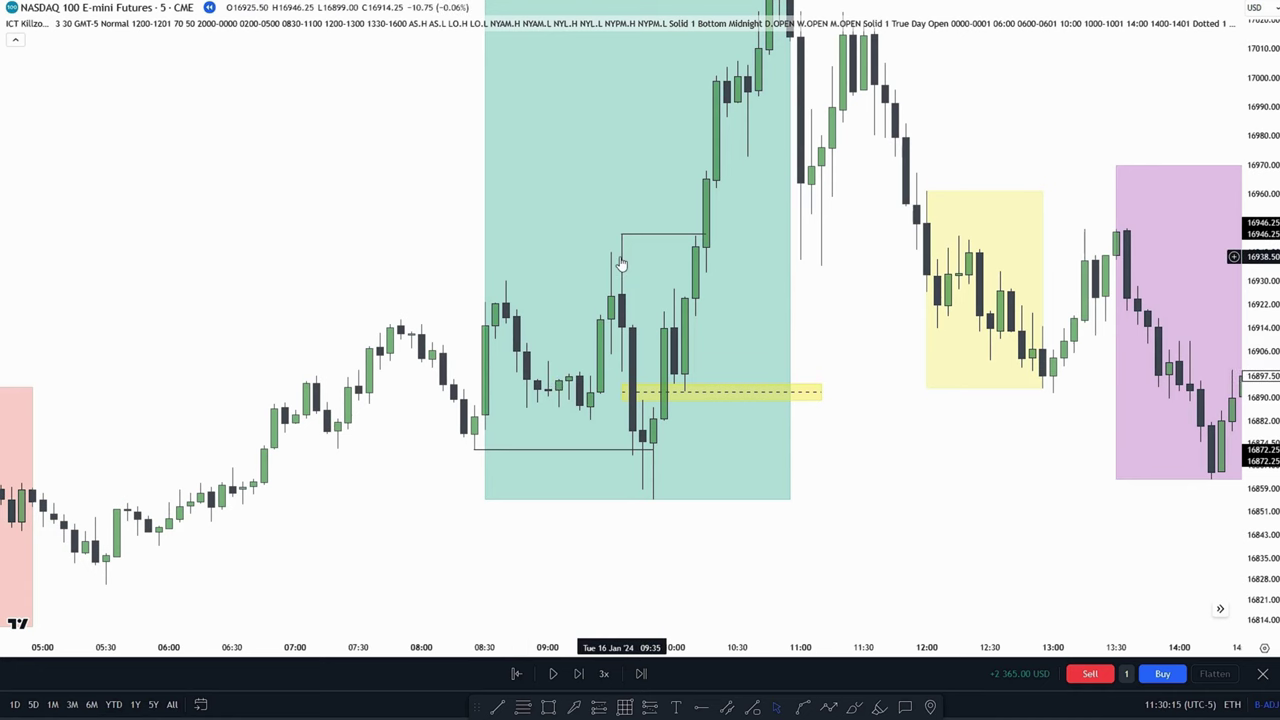
pyautogui.moveTo(508, 291); pyautogui.dragTo(503, 296)
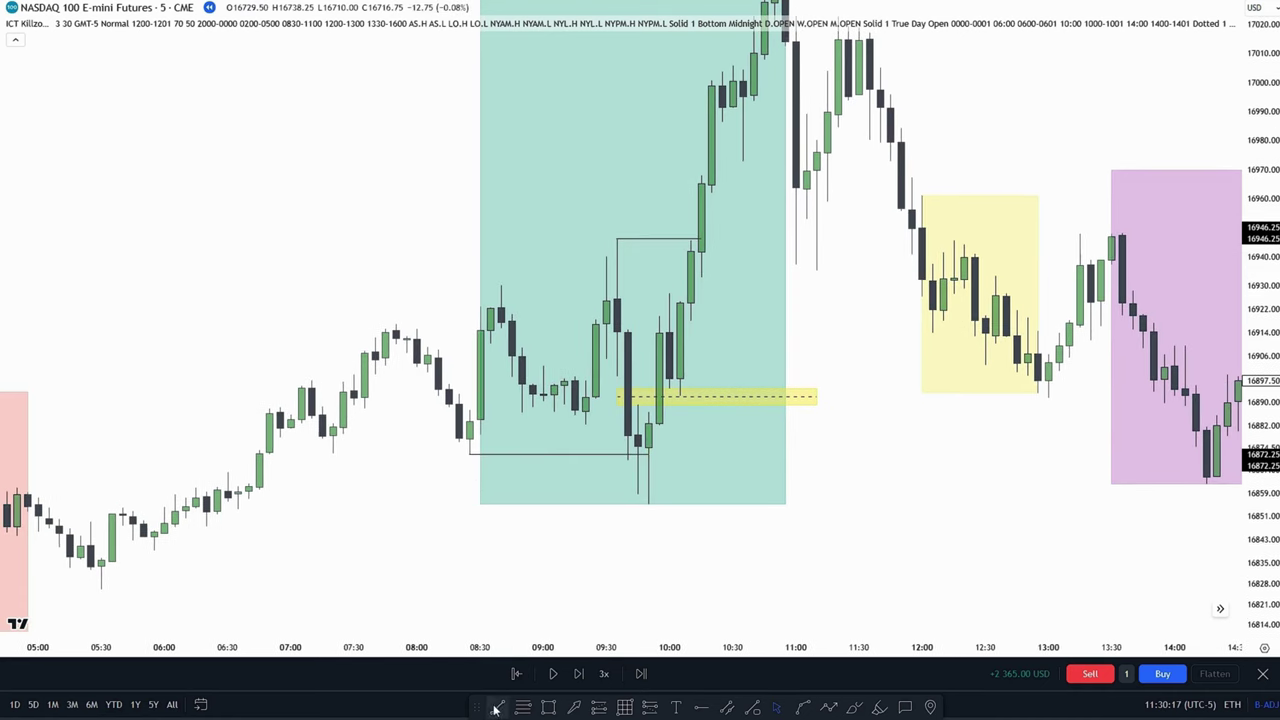
pyautogui.click(503, 288)
pyautogui.keyDown('shift'); pyautogui.click(618, 287); pyautogui.keyUp('shift')
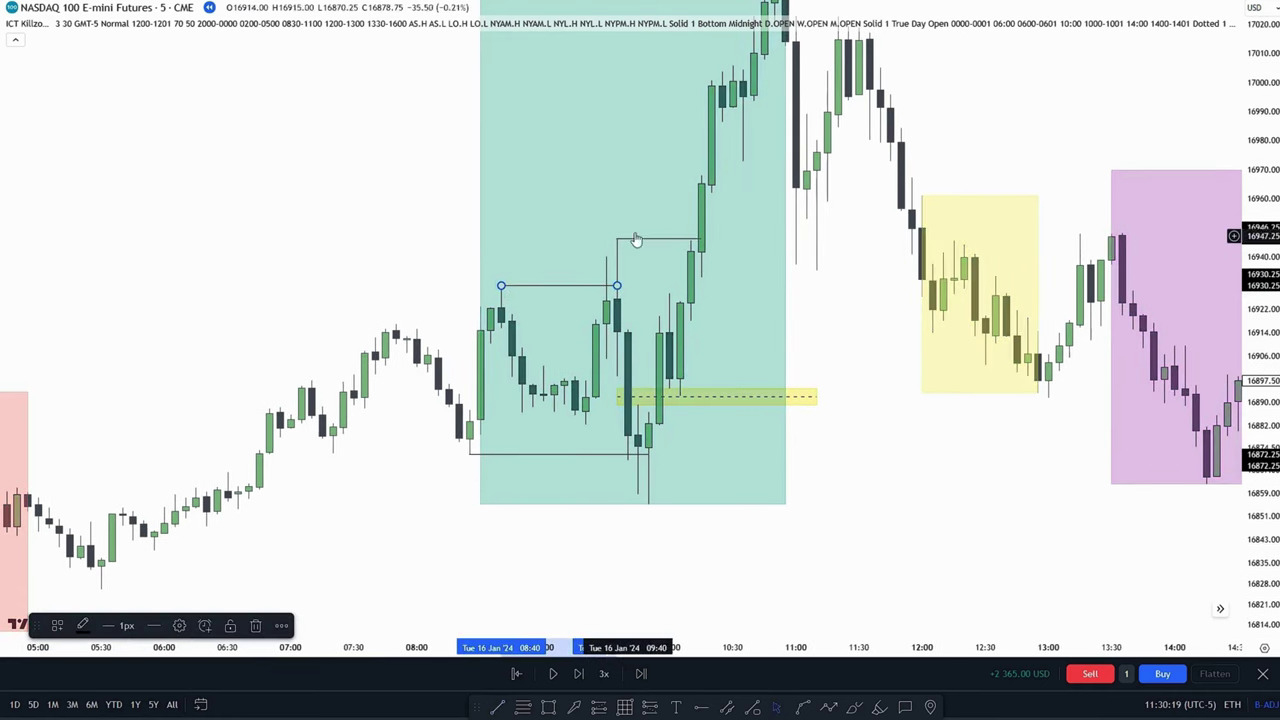
pyautogui.press('Delete')
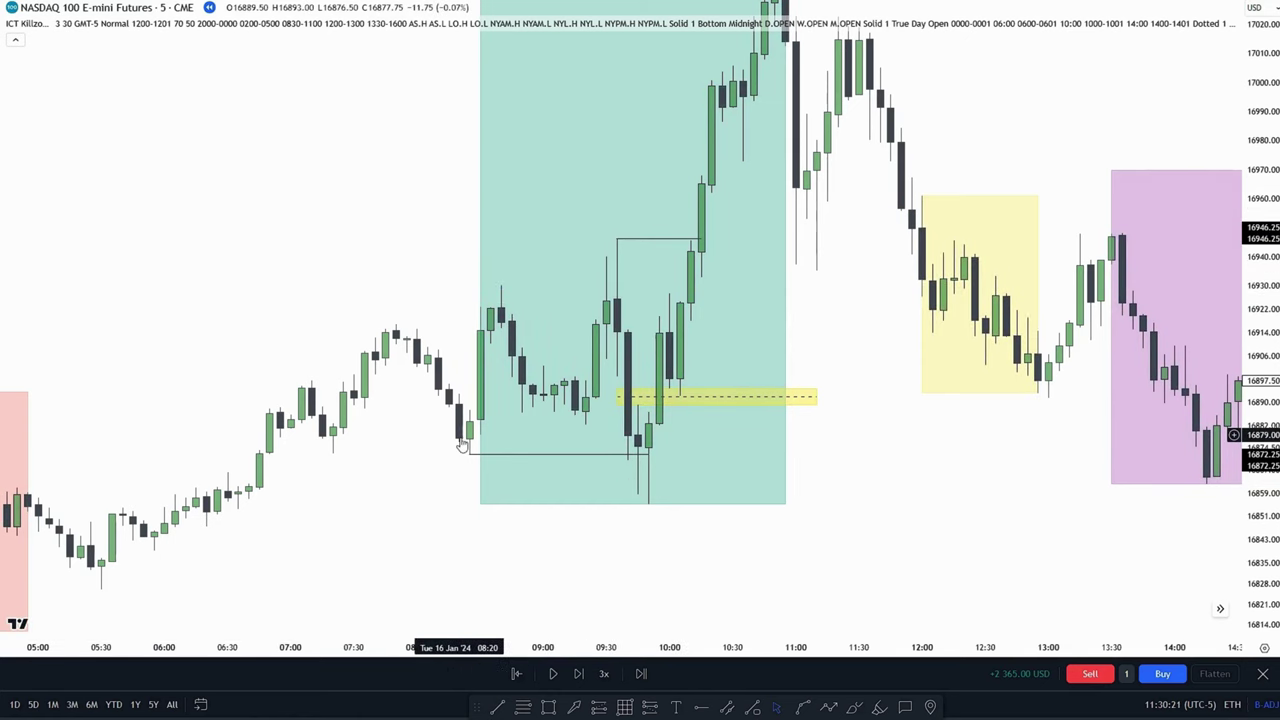
# Examine the long setup from the sweep below the 08:25 low, through the yellow gap retest, up to the NY AM high.
pyautogui.moveTo(424, 498); pyautogui.dragTo(412, 448)
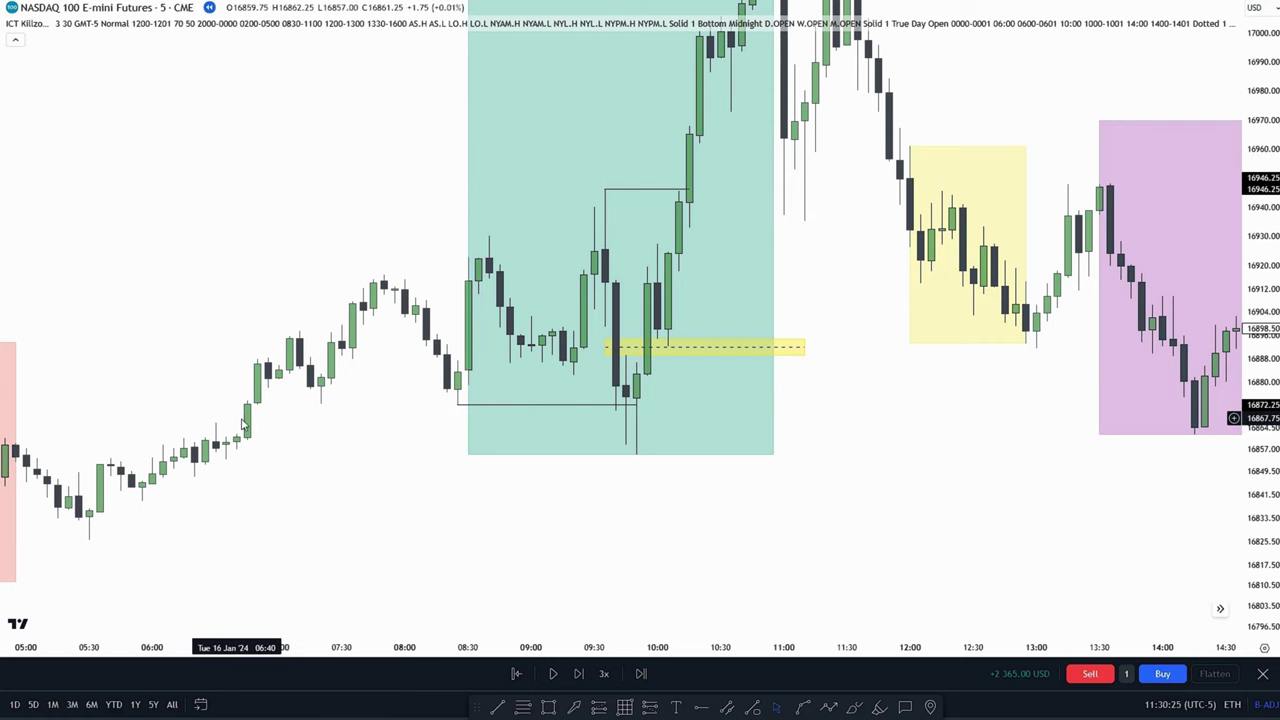
pyautogui.moveTo(243, 424); pyautogui.dragTo(194, 400)
pyautogui.moveTo(541, 392); pyautogui.dragTo(468, 438)
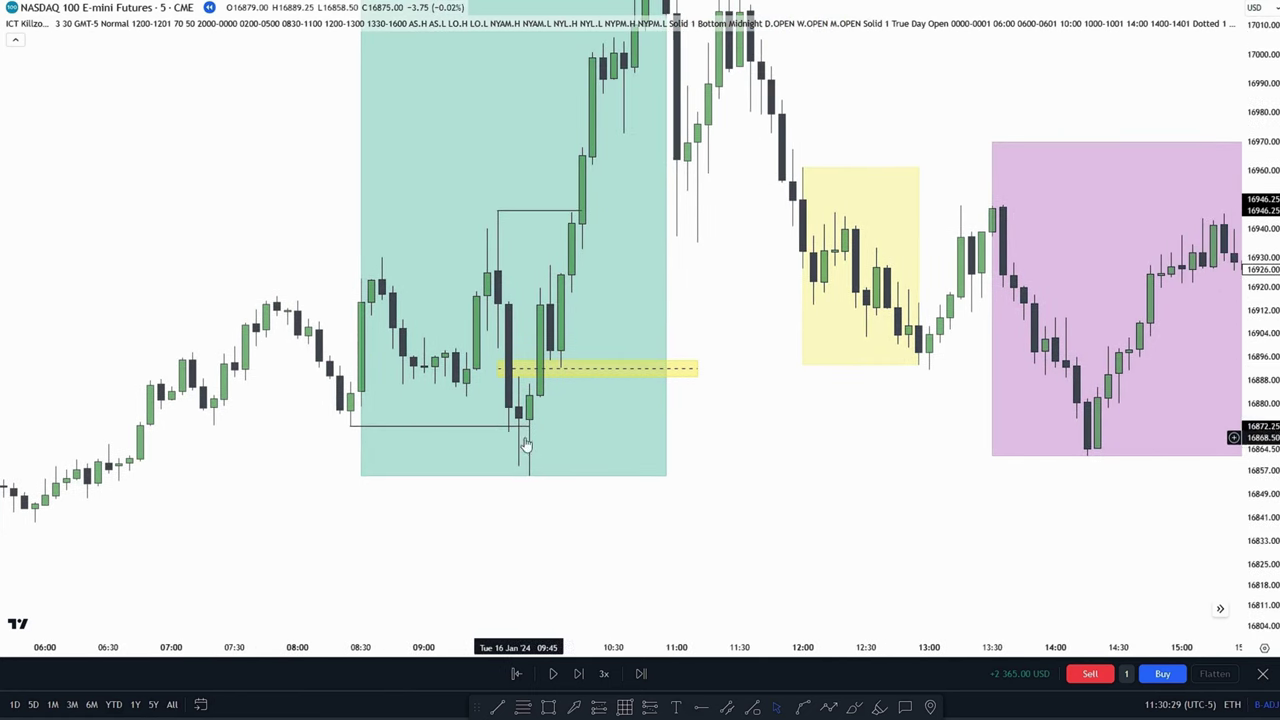
pyautogui.moveTo(754, 426); pyautogui.dragTo(773, 453)
pyautogui.moveTo(1262, 486); pyautogui.dragTo(1262, 442)
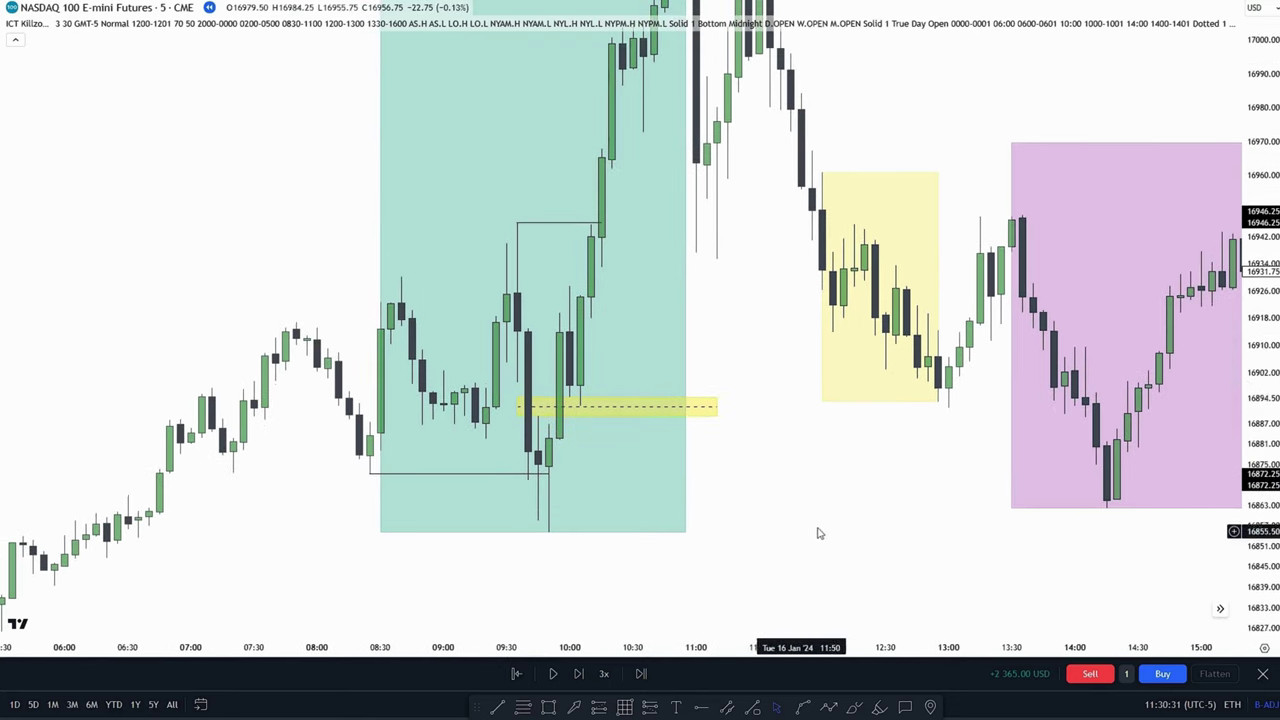
pyautogui.moveTo(820, 531); pyautogui.dragTo(836, 509)
pyautogui.click(570, 388)
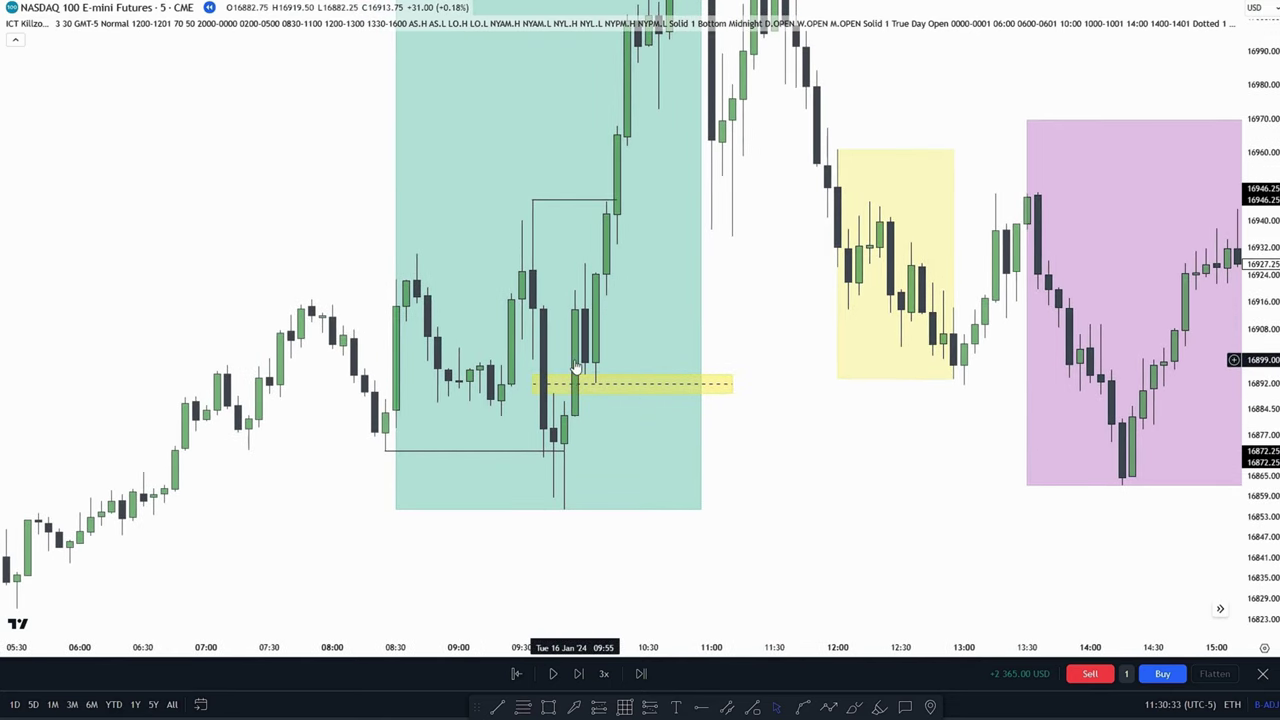
pyautogui.moveTo(778, 387); pyautogui.dragTo(802, 365)
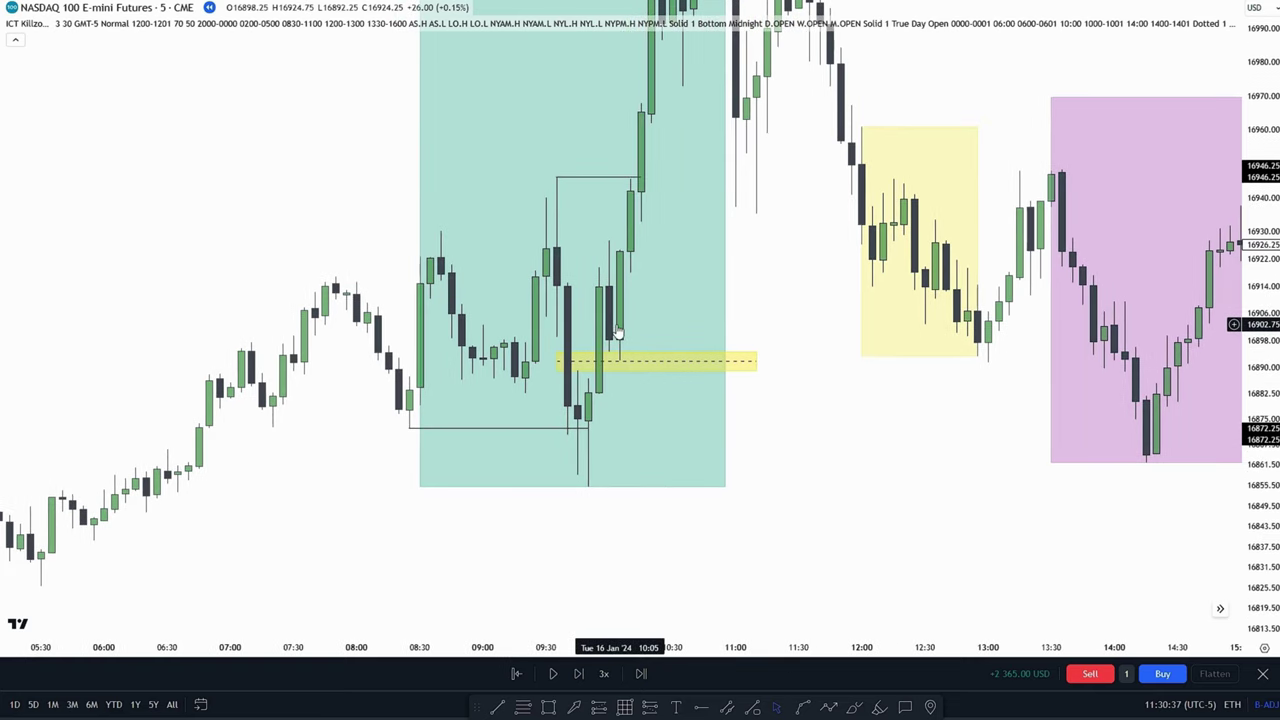
pyautogui.moveTo(763, 289); pyautogui.dragTo(788, 480)
pyautogui.click(661, 378)
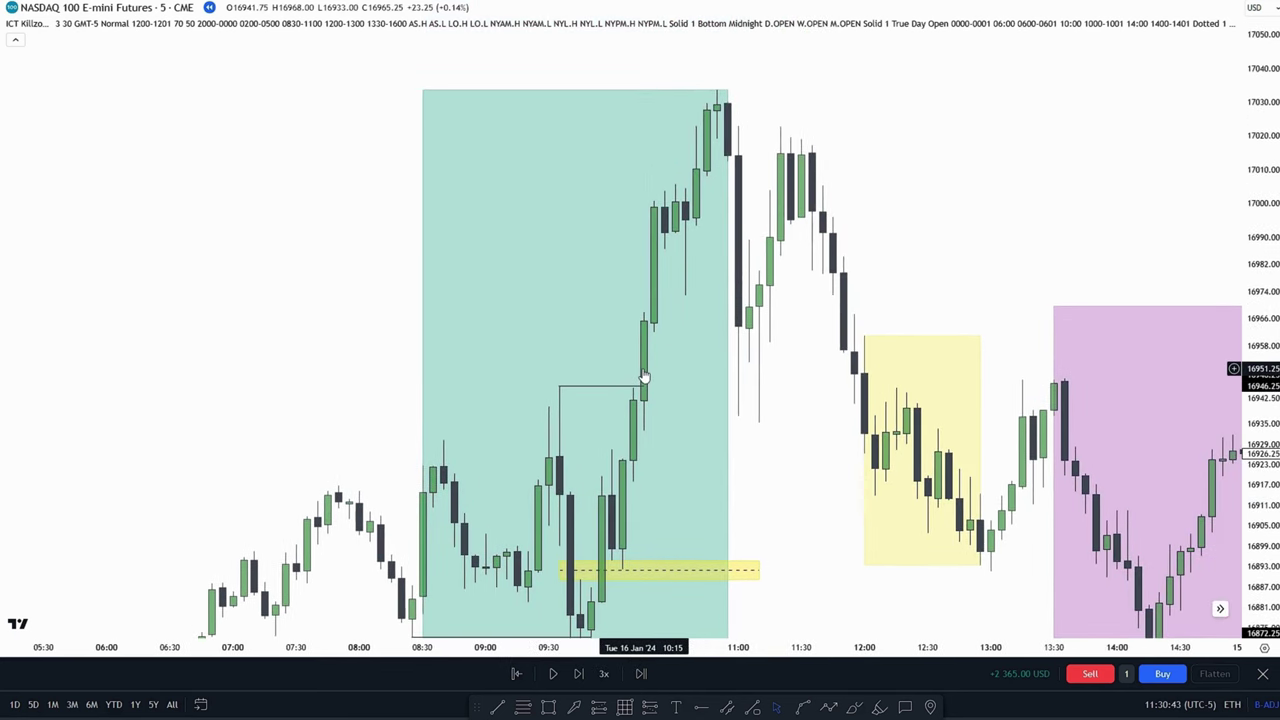
pyautogui.moveTo(756, 393); pyautogui.dragTo(757, 364)
pyautogui.moveTo(694, 223); pyautogui.dragTo(694, 218)
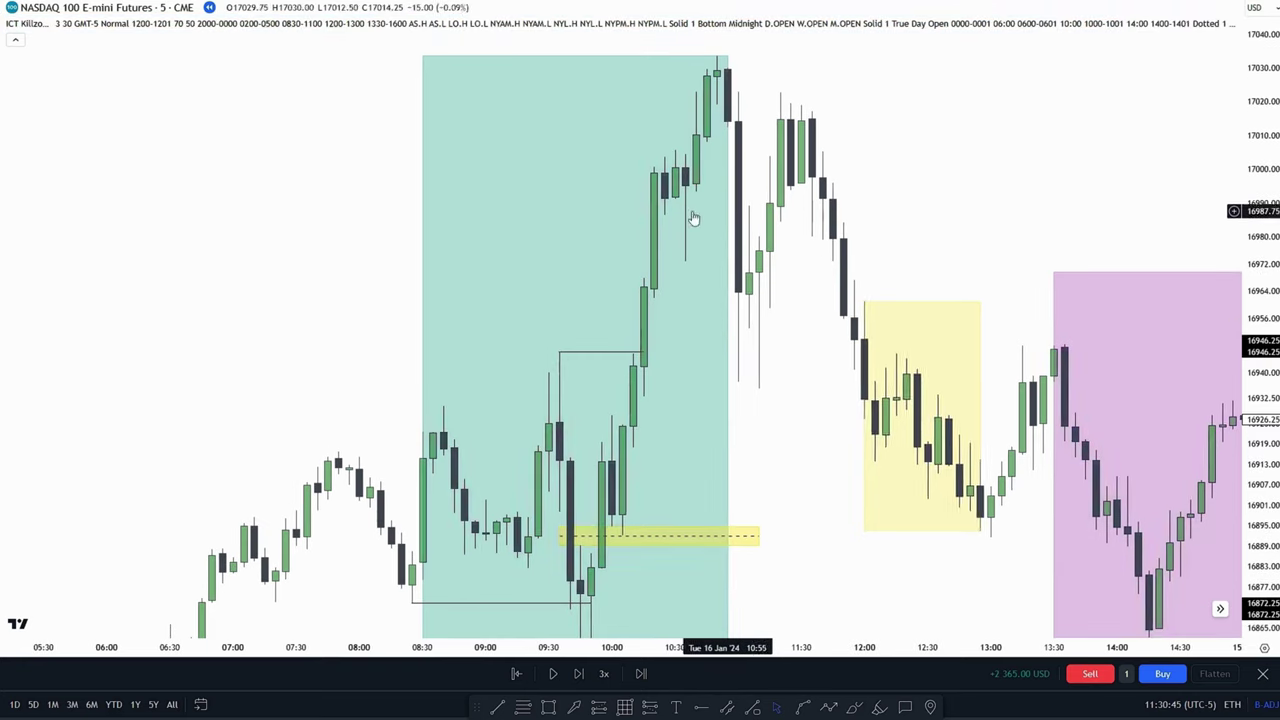
# Review the Asia, London and NY AM killzone boxes across 15 and 16 January.
pyautogui.moveTo(777, 457); pyautogui.dragTo(826, 349)
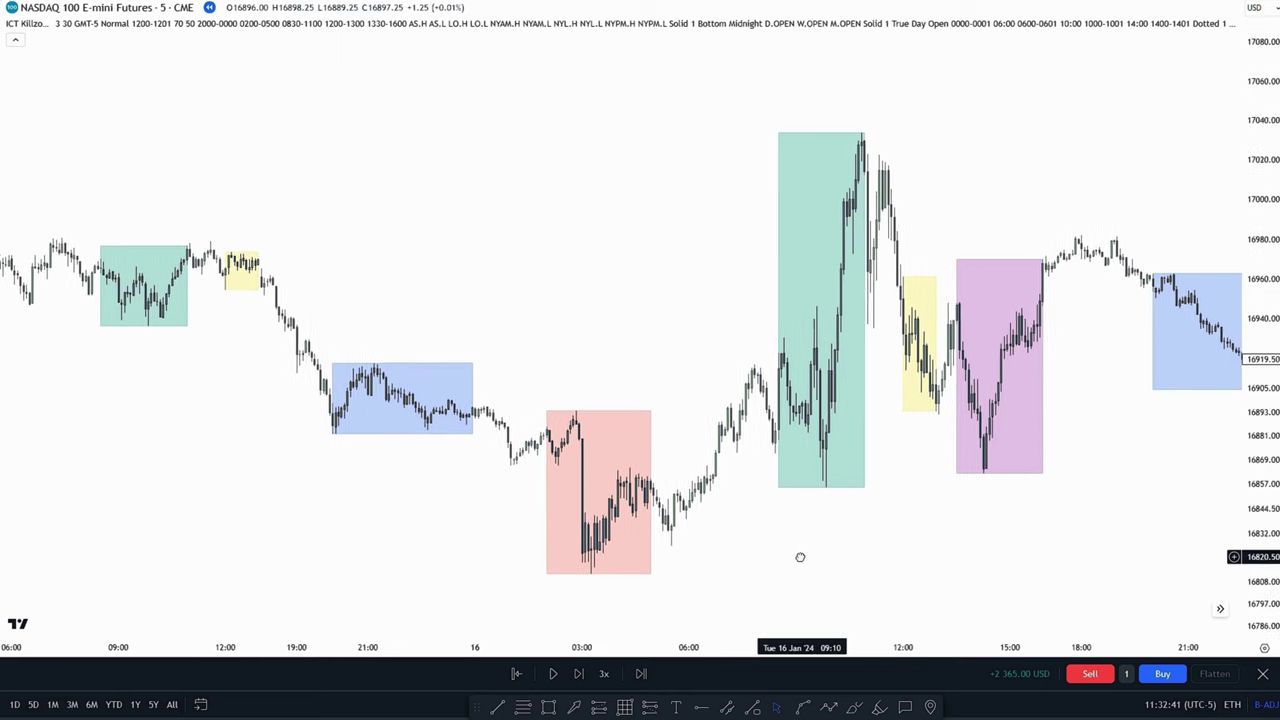
pyautogui.moveTo(678, 364); pyautogui.dragTo(706, 331)
pyautogui.moveTo(618, 262); pyautogui.dragTo(594, 292)
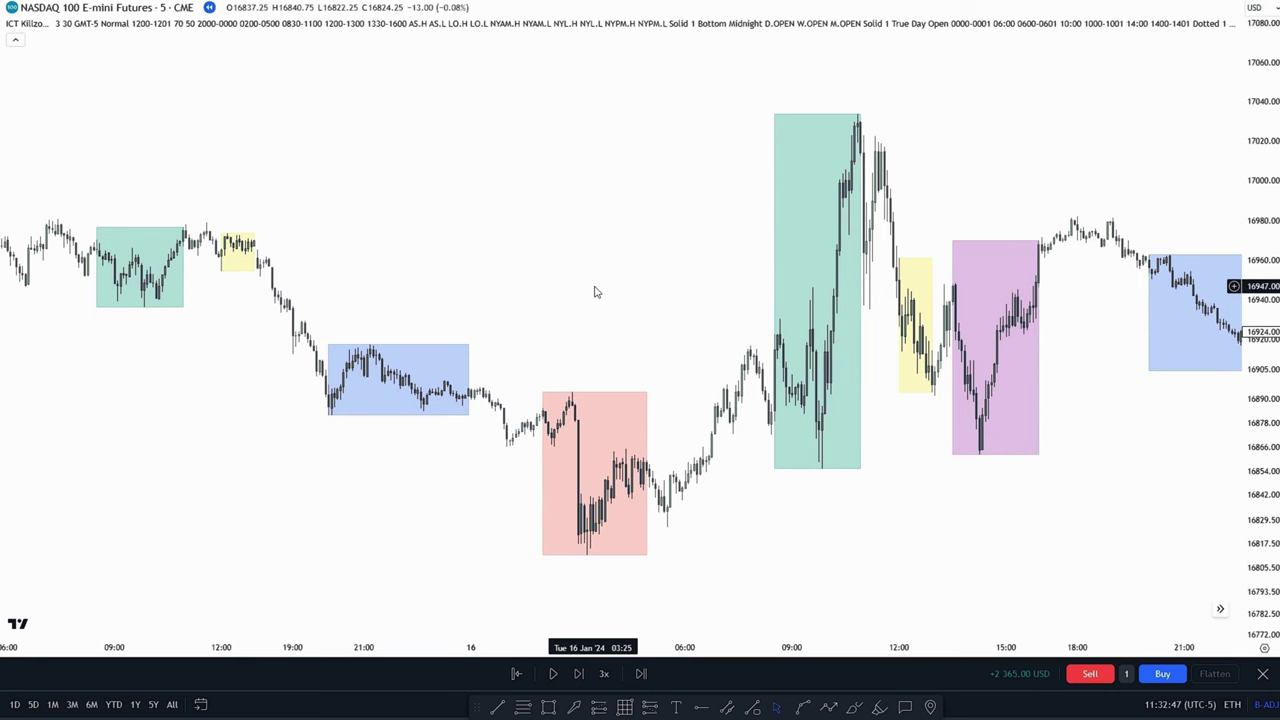
pyautogui.moveTo(737, 540); pyautogui.dragTo(765, 505)
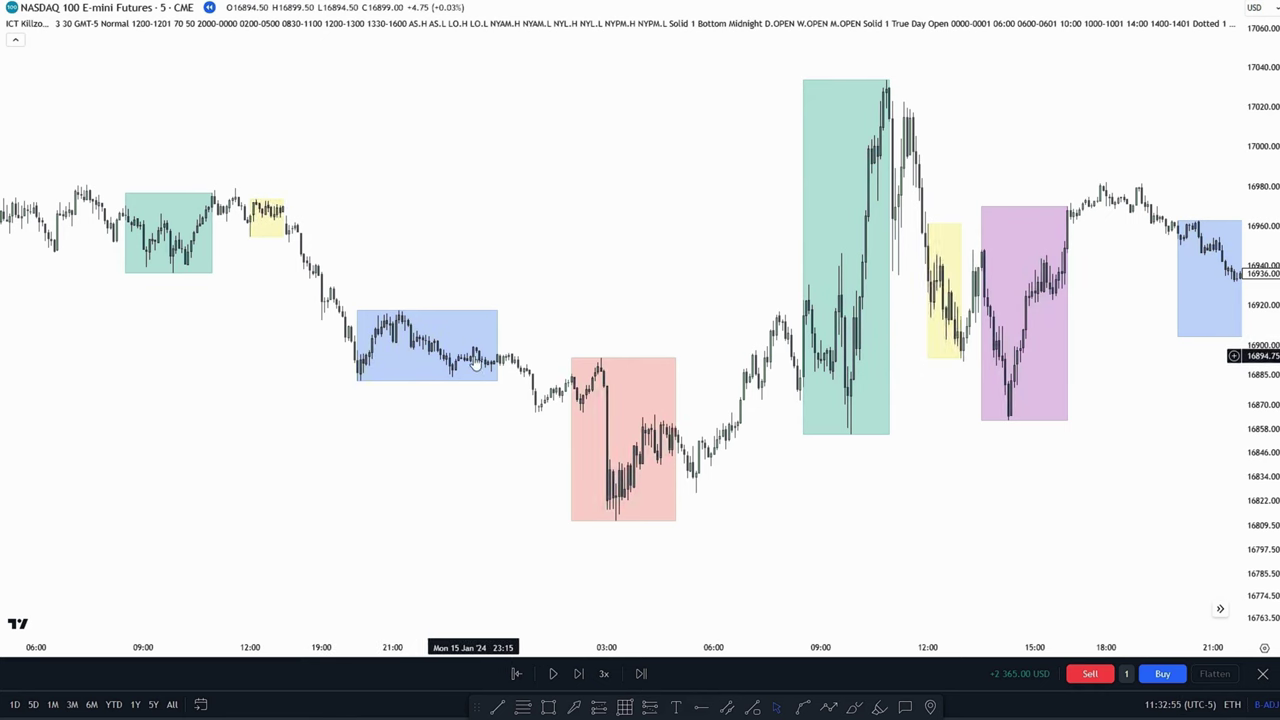
pyautogui.moveTo(592, 328); pyautogui.dragTo(584, 288)
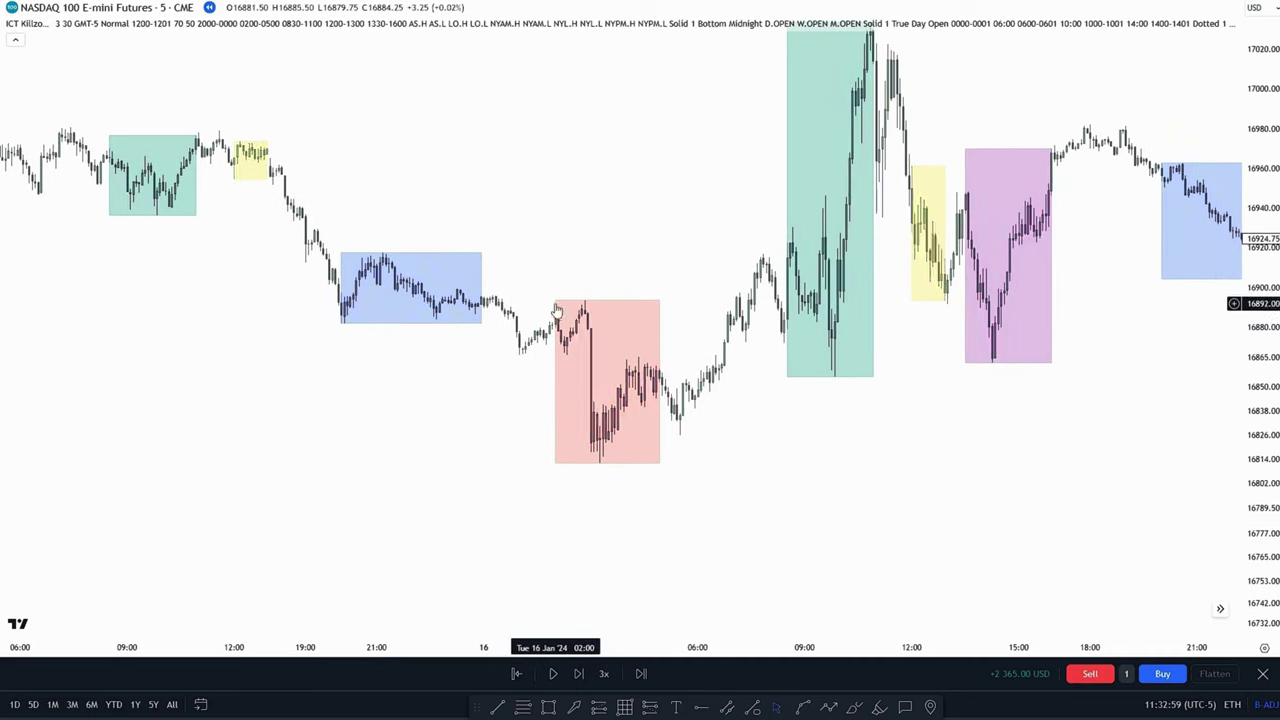
pyautogui.moveTo(759, 511); pyautogui.dragTo(816, 523)
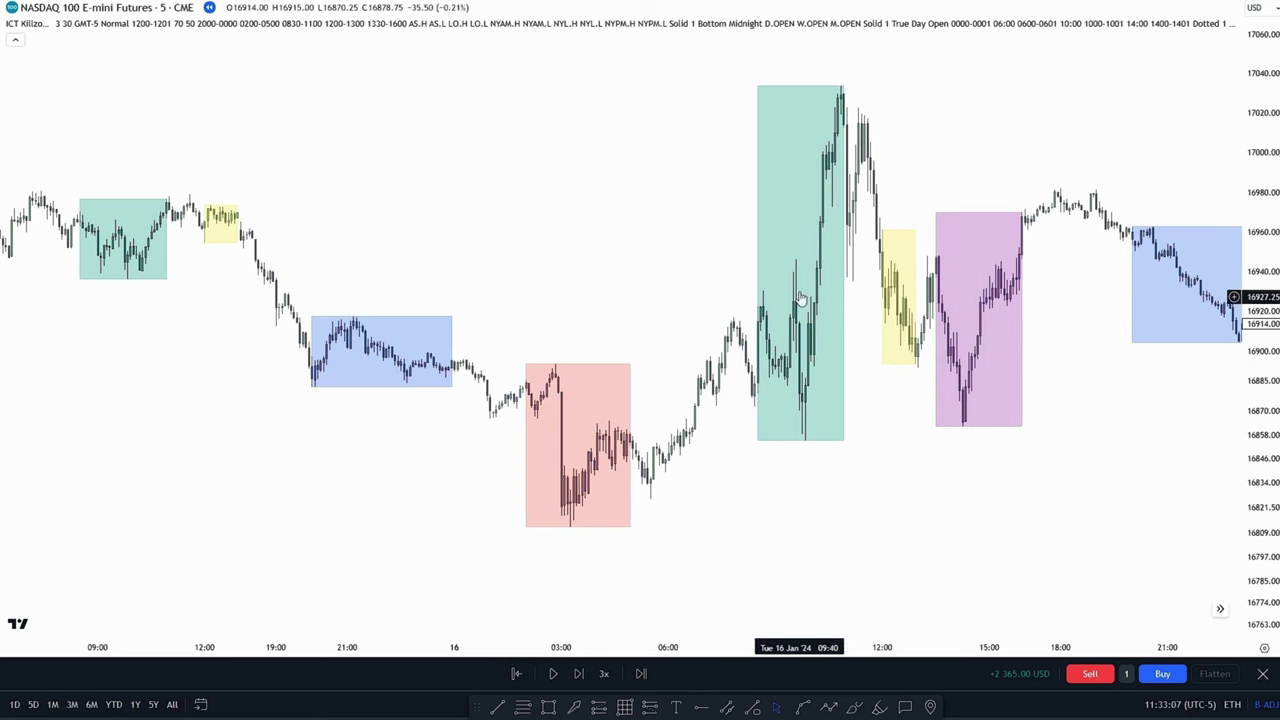
pyautogui.moveTo(660, 306); pyautogui.dragTo(737, 308)
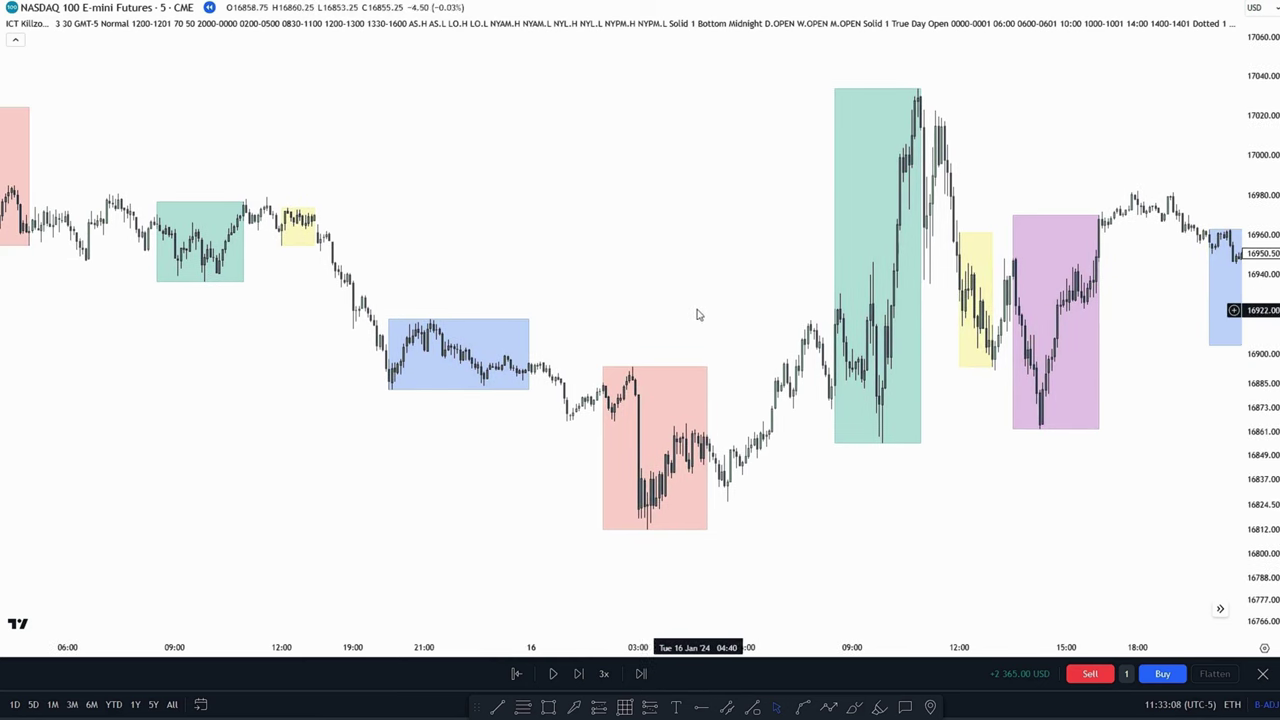
# Cover the Asia, London and NY AM killzone boxes with yellow rectangles, one for each session.
pyautogui.click(548, 708)
pyautogui.moveTo(392, 316)
pyautogui.mouseDown()
pyautogui.moveTo(574, 400)
pyautogui.moveTo(525, 383)
pyautogui.moveTo(539, 427)
pyautogui.moveTo(521, 443)
pyautogui.mouseUp()
pyautogui.click(385, 327)
pyautogui.moveTo(434, 402); pyautogui.dragTo(431, 371)
pyautogui.click(503, 445)
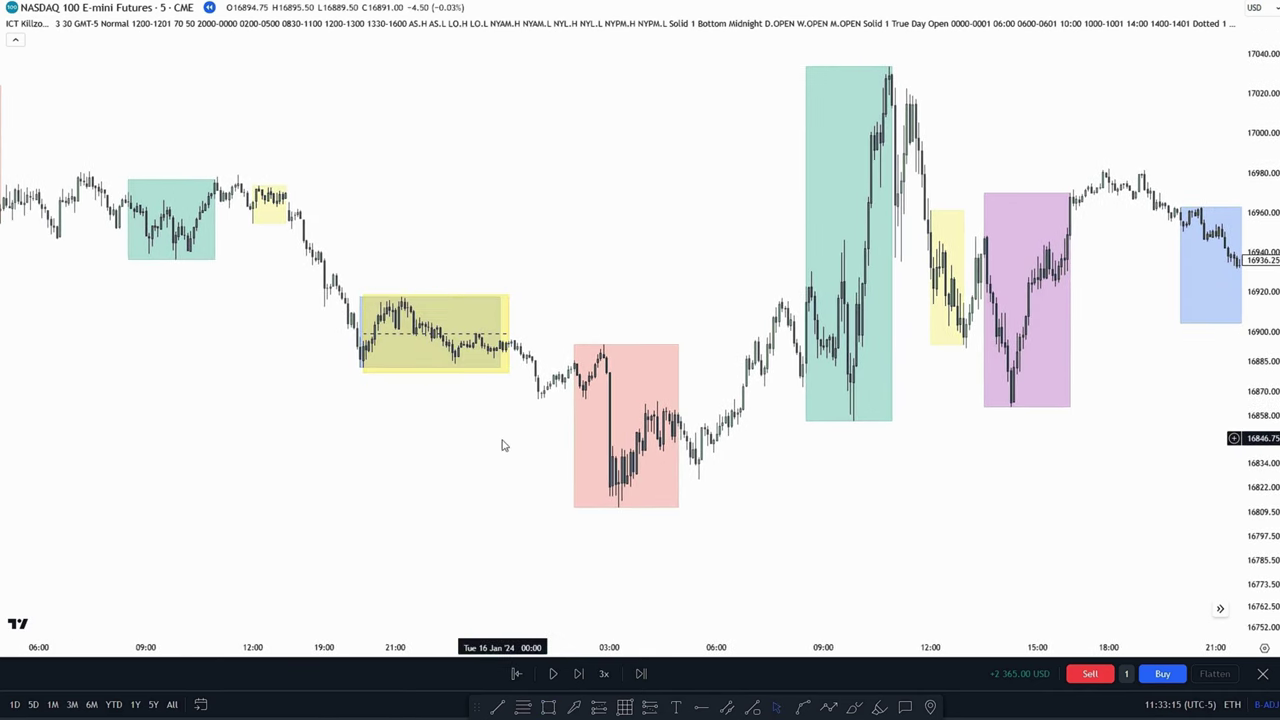
pyautogui.moveTo(574, 308); pyautogui.dragTo(696, 541)
pyautogui.moveTo(795, 437)
pyautogui.mouseDown()
pyautogui.moveTo(916, 138)
pyautogui.moveTo(937, 48)
pyautogui.mouseUp()
# Delete the yellow rectangles drawn over the NY AM, London and Asia killzones.
pyautogui.press('Delete')
pyautogui.press('Delete')
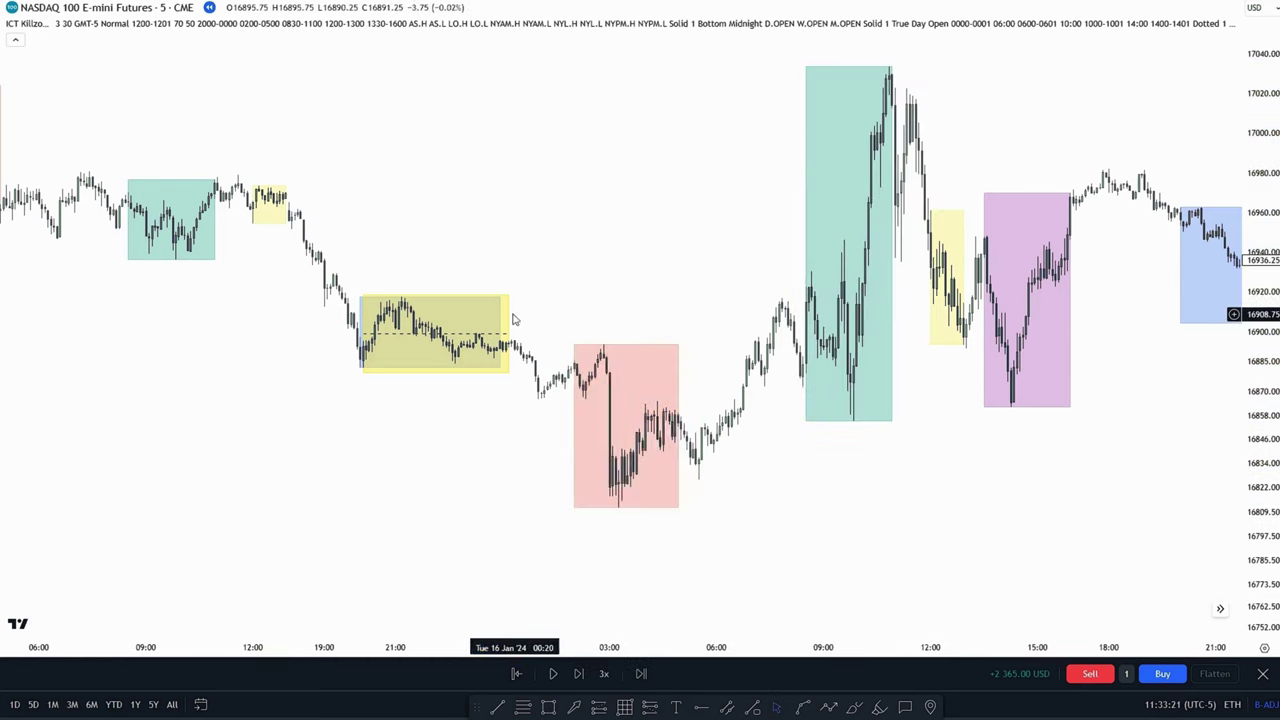
pyautogui.click(505, 318)
pyautogui.press('Delete')
pyautogui.moveTo(623, 289); pyautogui.dragTo(533, 292)
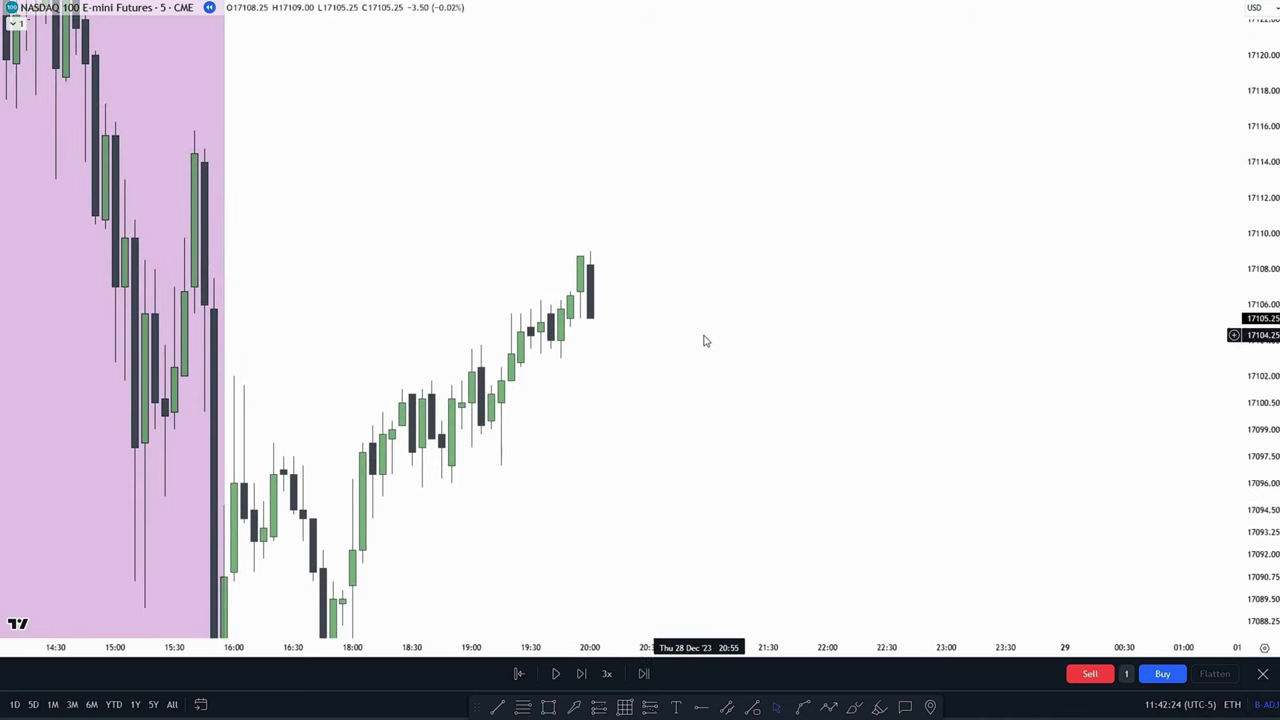
# On 28 December, advance the replay to 20:10 and shade the 20:05 drop's gap from 20:00 to about 22:40, between 17105.25 and 17103.25.
pyautogui.moveTo(745, 335); pyautogui.dragTo(728, 367)
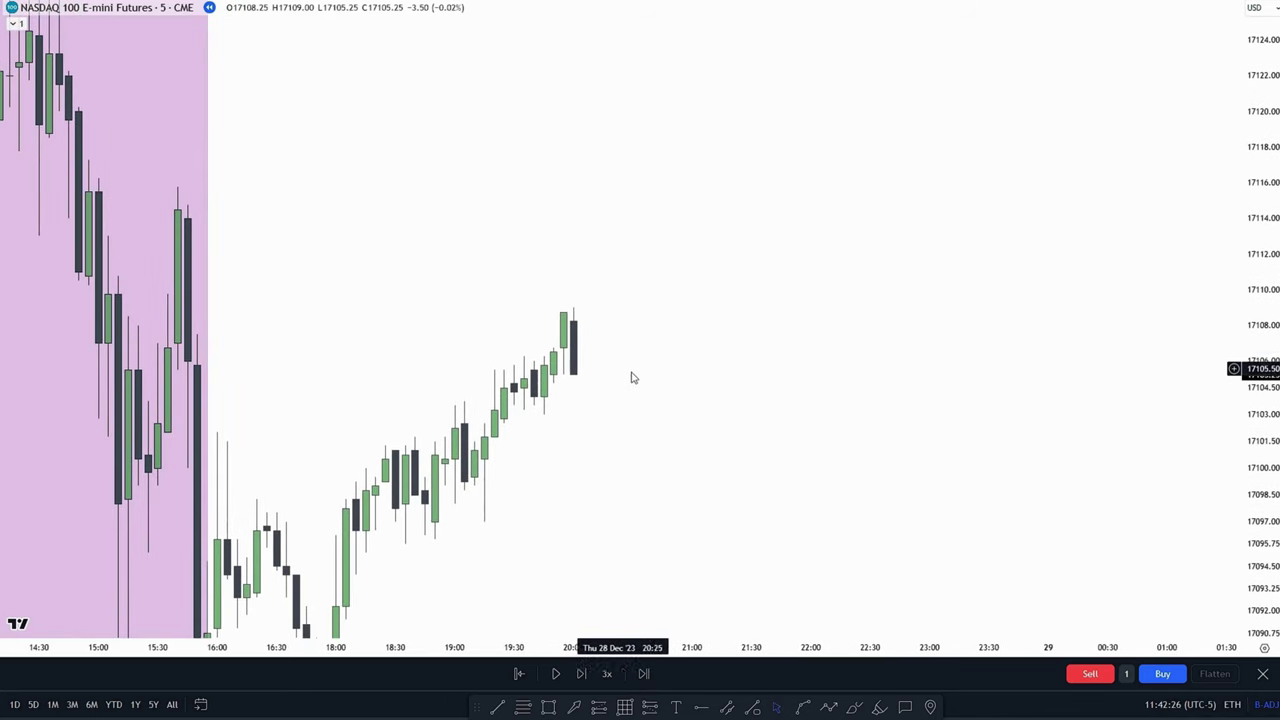
pyautogui.hscroll(1, 556, 356)
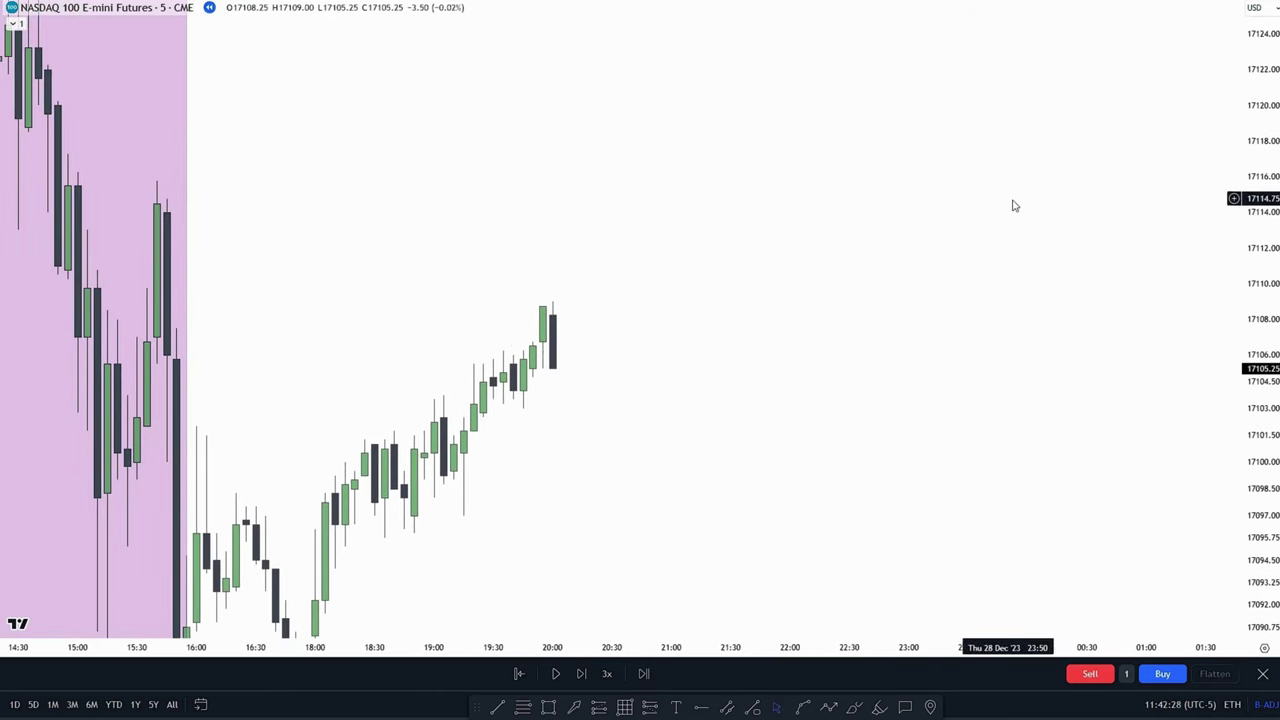
pyautogui.moveTo(680, 508); pyautogui.dragTo(666, 473)
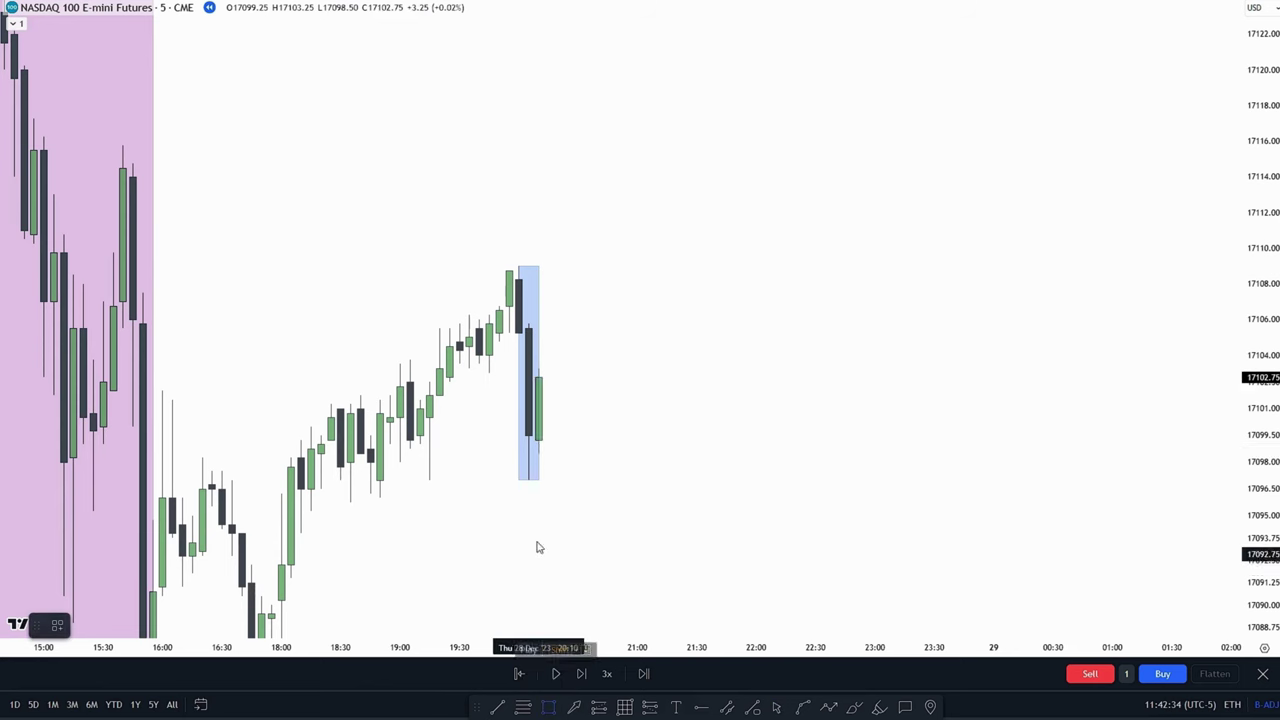
pyautogui.moveTo(548, 361); pyautogui.dragTo(832, 364)
pyautogui.moveTo(698, 537); pyautogui.dragTo(677, 563)
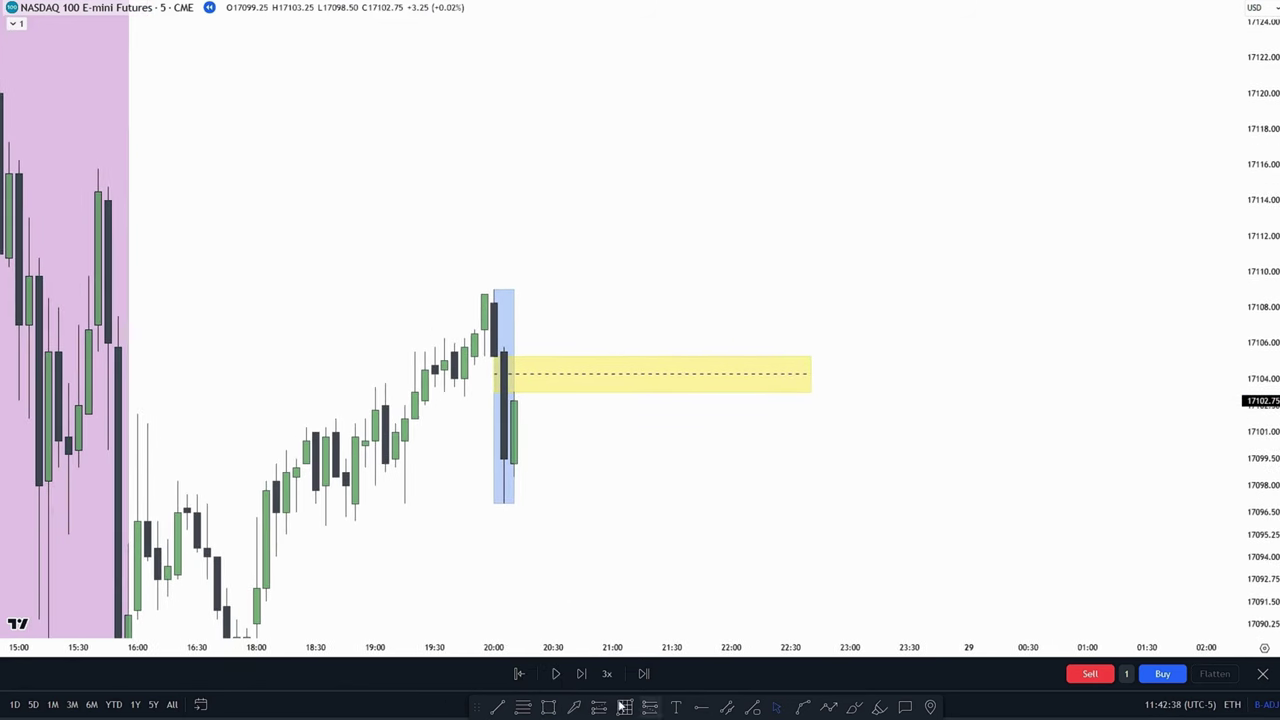
# Play the replay through the Asia killzone to 22:15 on 28 December, pausing at 20:45 to check price at the yellow gap.
pyautogui.click(553, 676)
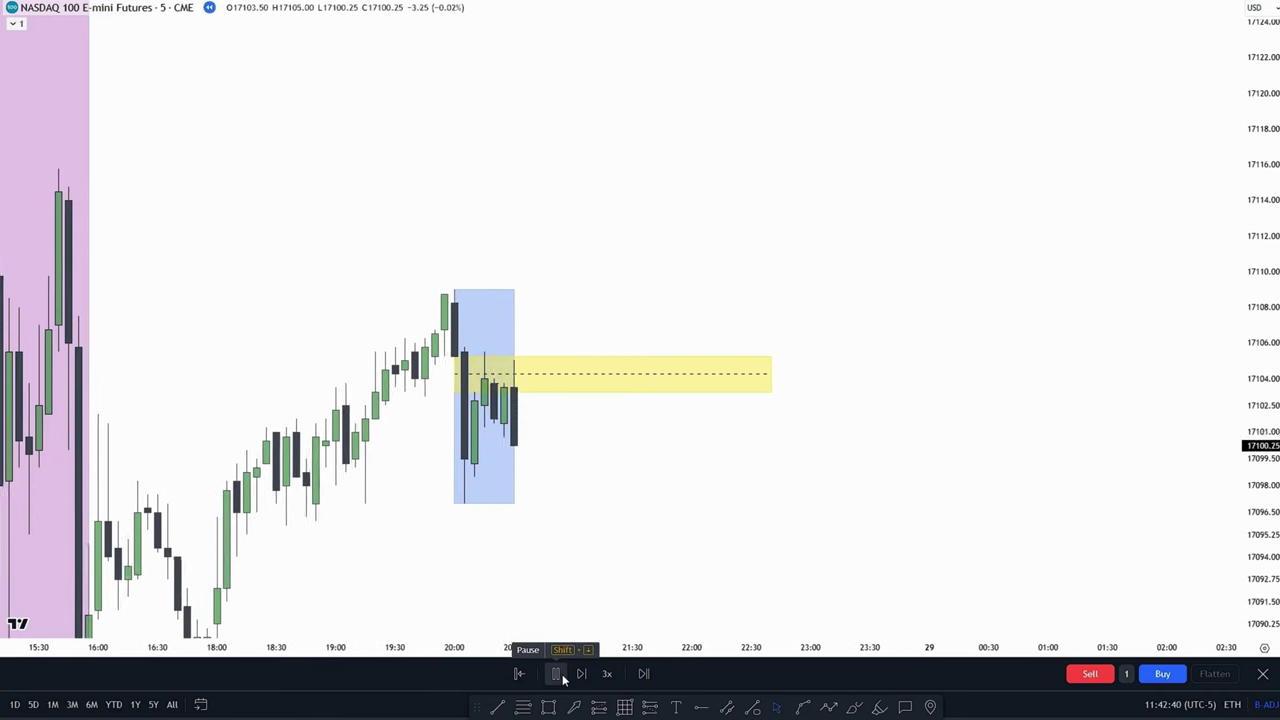
pyautogui.click(556, 676)
pyautogui.moveTo(586, 591); pyautogui.dragTo(674, 451)
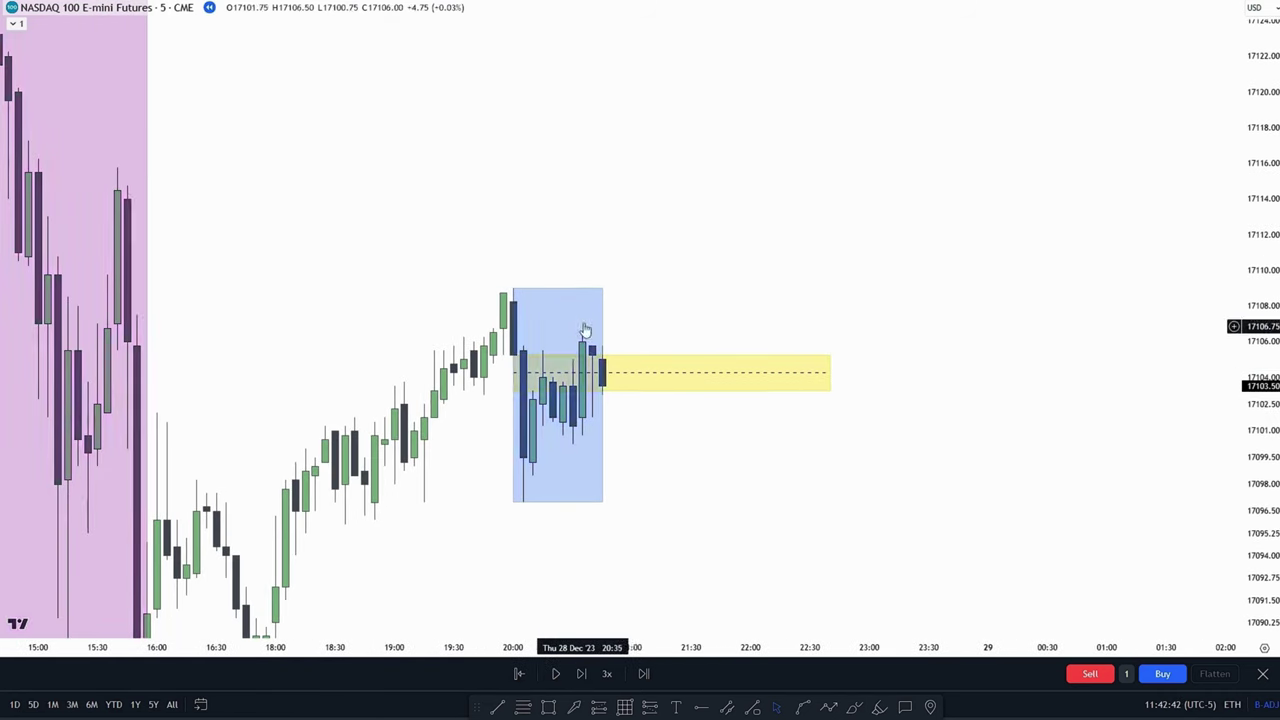
pyautogui.moveTo(777, 462); pyautogui.dragTo(655, 443)
pyautogui.click(555, 676)
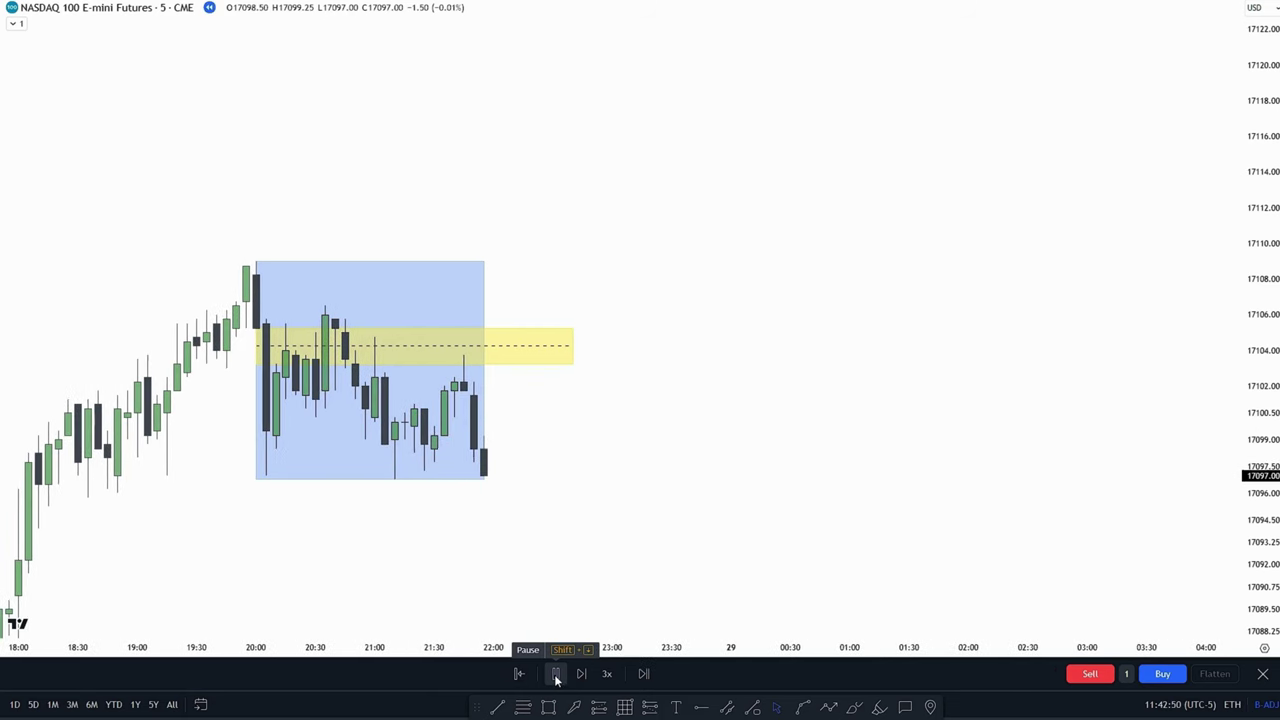
pyautogui.click(556, 676)
pyautogui.moveTo(593, 541); pyautogui.dragTo(617, 550)
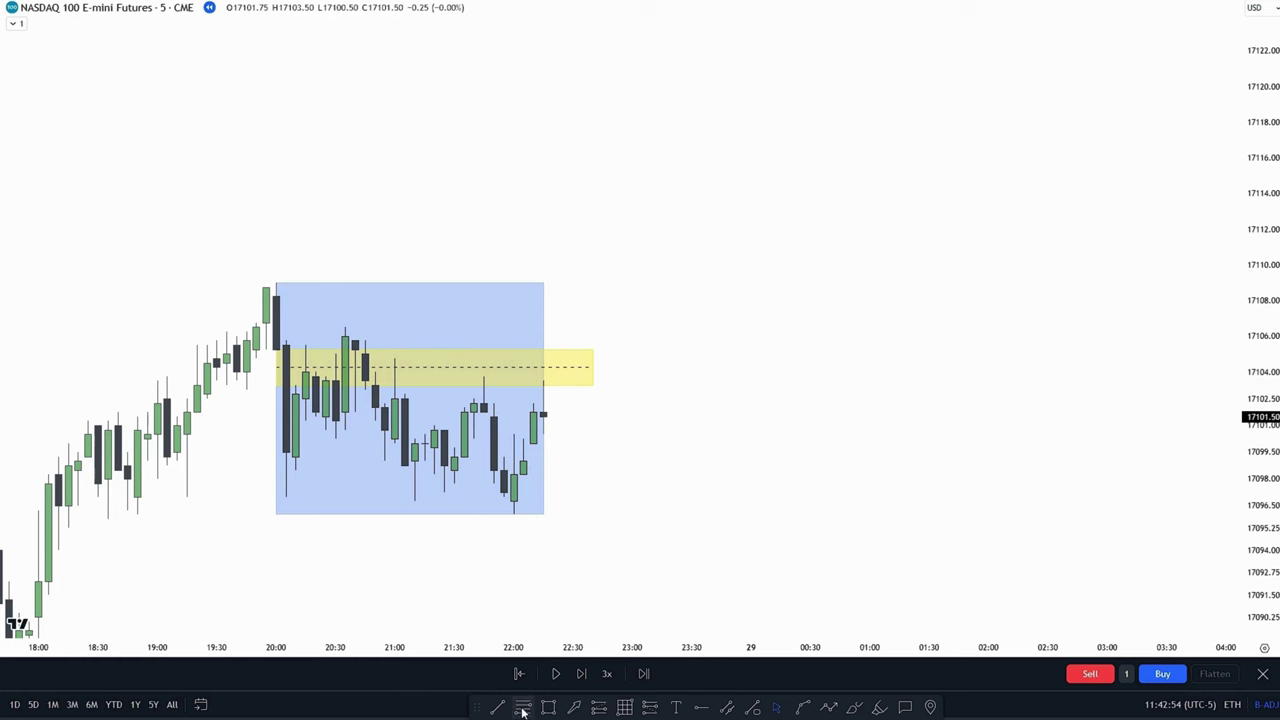
# Shade the 21:50 drop's gap with a yellow rectangle from 21:45 to about 23:15, between about 17101.75 and 17099.25.
pyautogui.moveTo(454, 450)
pyautogui.mouseDown()
pyautogui.moveTo(474, 436)
pyautogui.moveTo(503, 457)
pyautogui.moveTo(662, 435)
pyautogui.mouseUp()
pyautogui.press('Delete')
pyautogui.click(550, 706)
pyautogui.click(668, 477)
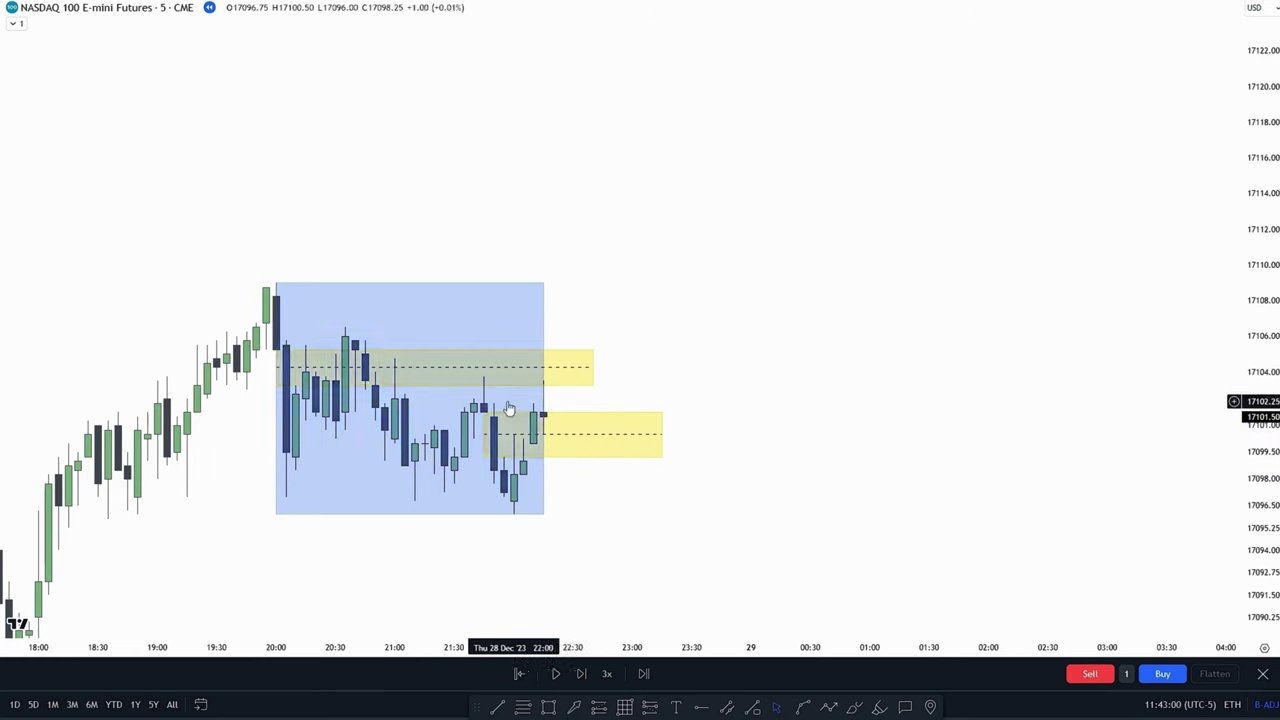
# Advance the replay to the large drop at 23:20 on 28 December.
pyautogui.click(555, 679)
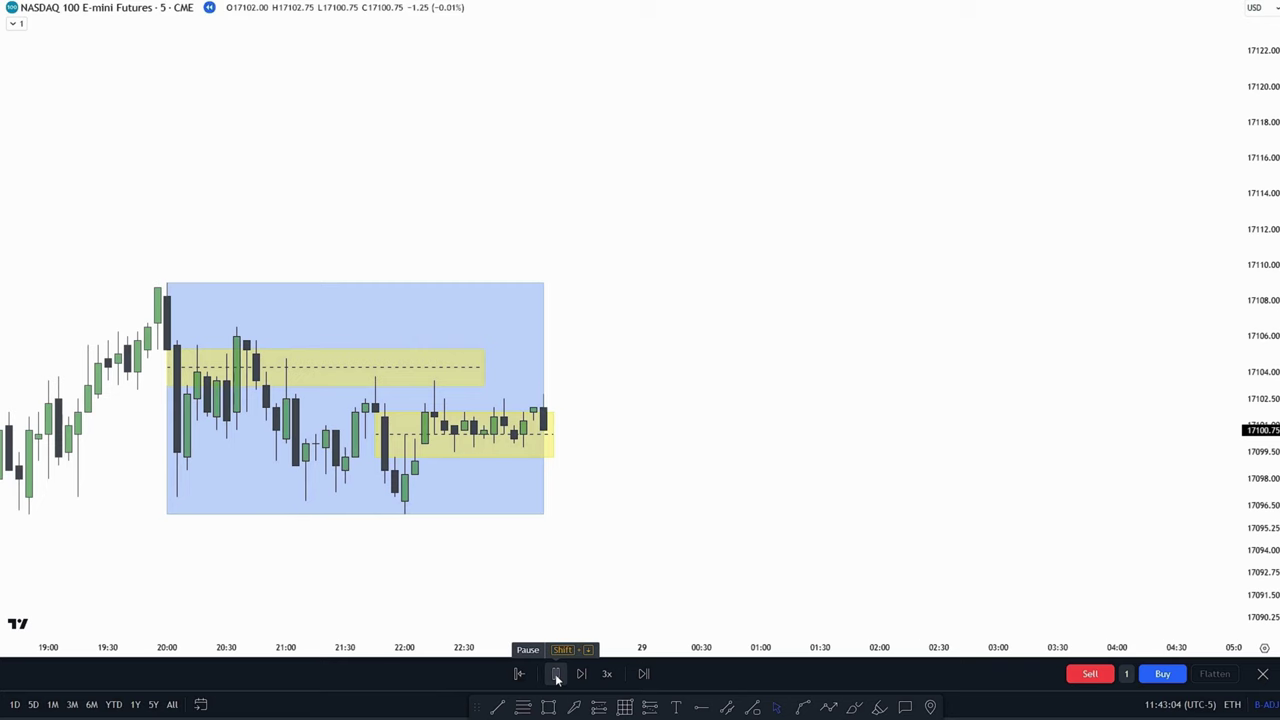
pyautogui.click(556, 677)
pyautogui.moveTo(624, 530); pyautogui.dragTo(794, 553)
pyautogui.moveTo(1260, 490); pyautogui.dragTo(1260, 351)
pyautogui.moveTo(1020, 417); pyautogui.dragTo(1137, 352)
pyautogui.scroll(1, 1137, 352)
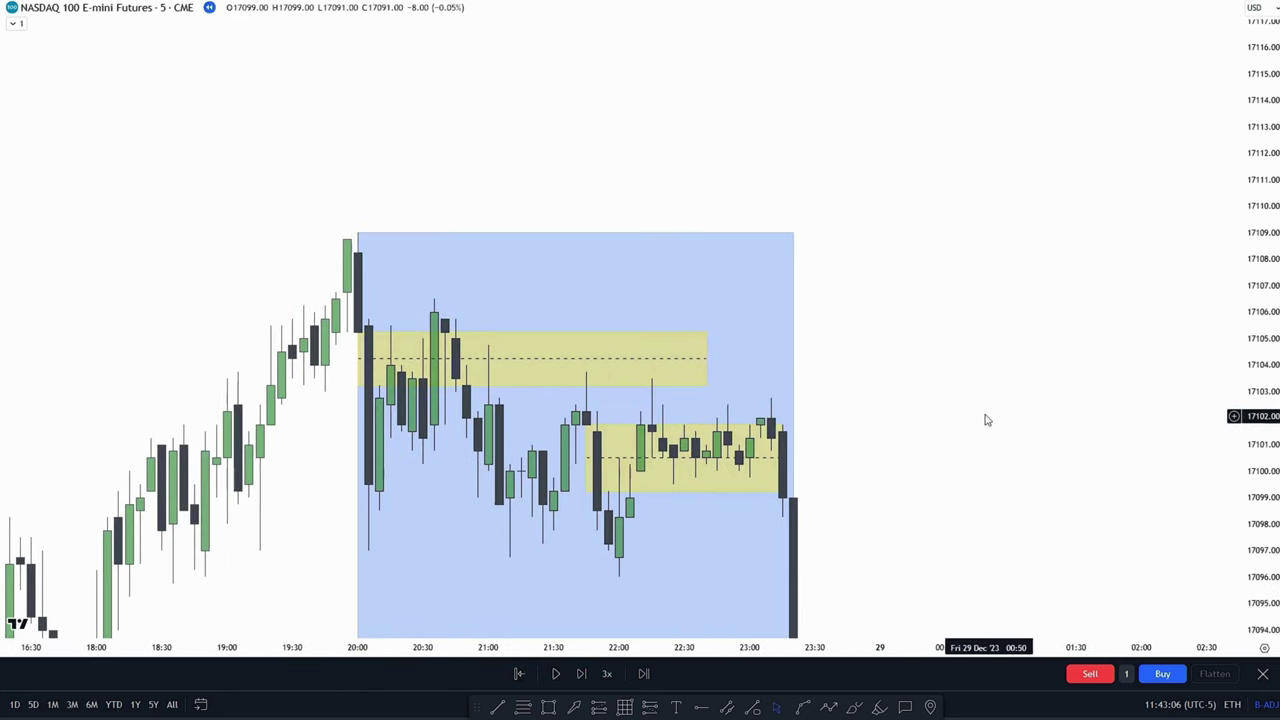
pyautogui.moveTo(890, 455); pyautogui.dragTo(763, 410)
pyautogui.moveTo(1264, 300); pyautogui.dragTo(1264, 432)
pyautogui.scroll(-2, 947, 462)
pyautogui.moveTo(947, 462); pyautogui.dragTo(768, 360)
# Delete the two yellow gap rectangles drawn in the Asia killzone.
pyautogui.click(648, 396)
pyautogui.click(508, 322)
pyautogui.press('Delete')
pyautogui.click(456, 293)
pyautogui.press('Delete')
pyautogui.scroll(-1, 768, 360)
pyautogui.moveTo(203, 471); pyautogui.dragTo(192, 464)
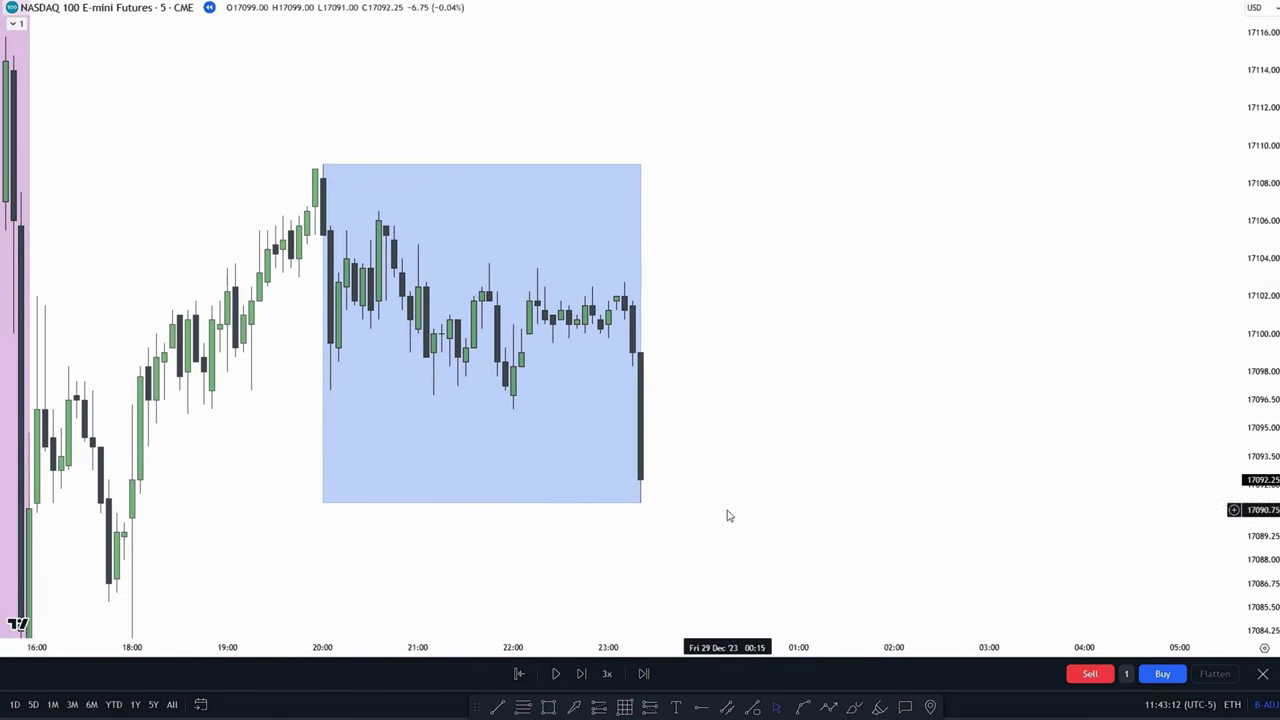
# Advance the replay to 00:05 on 29 December and shade the 23:20 drop's gap from 23:15 to 02:10, between 17098.25 and 17094.75.
pyautogui.click(555, 674)
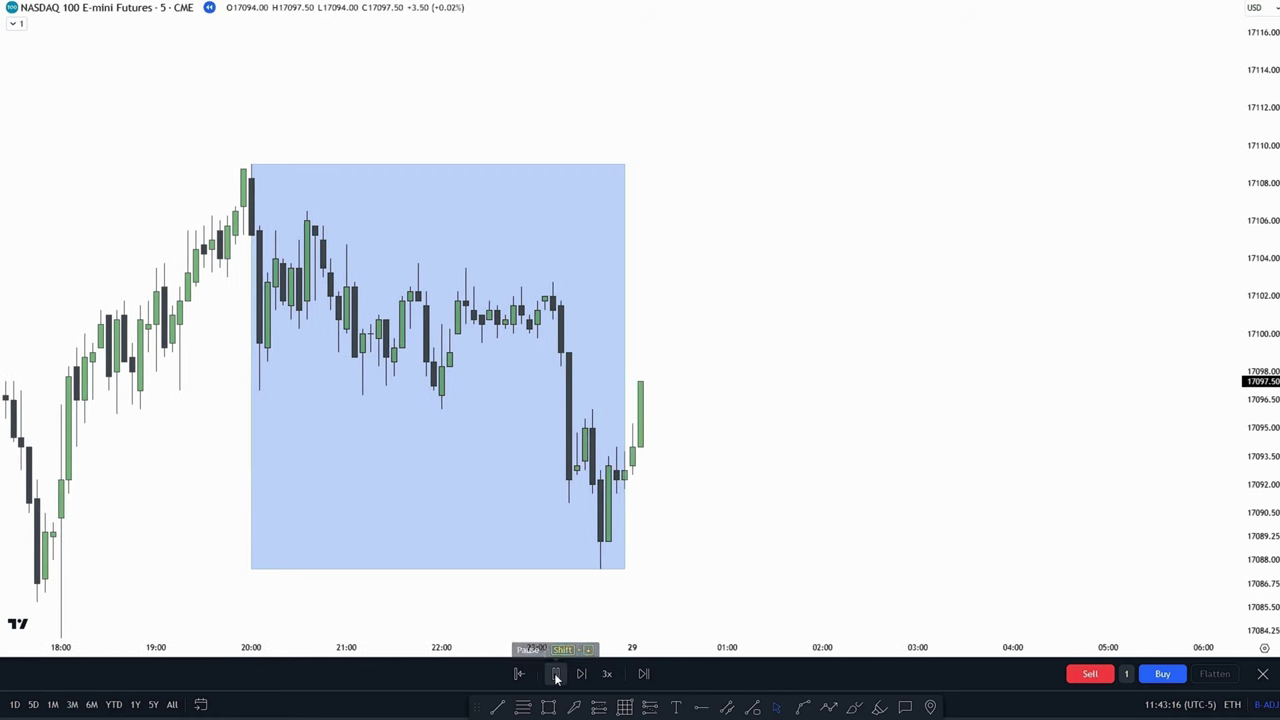
pyautogui.click(555, 674)
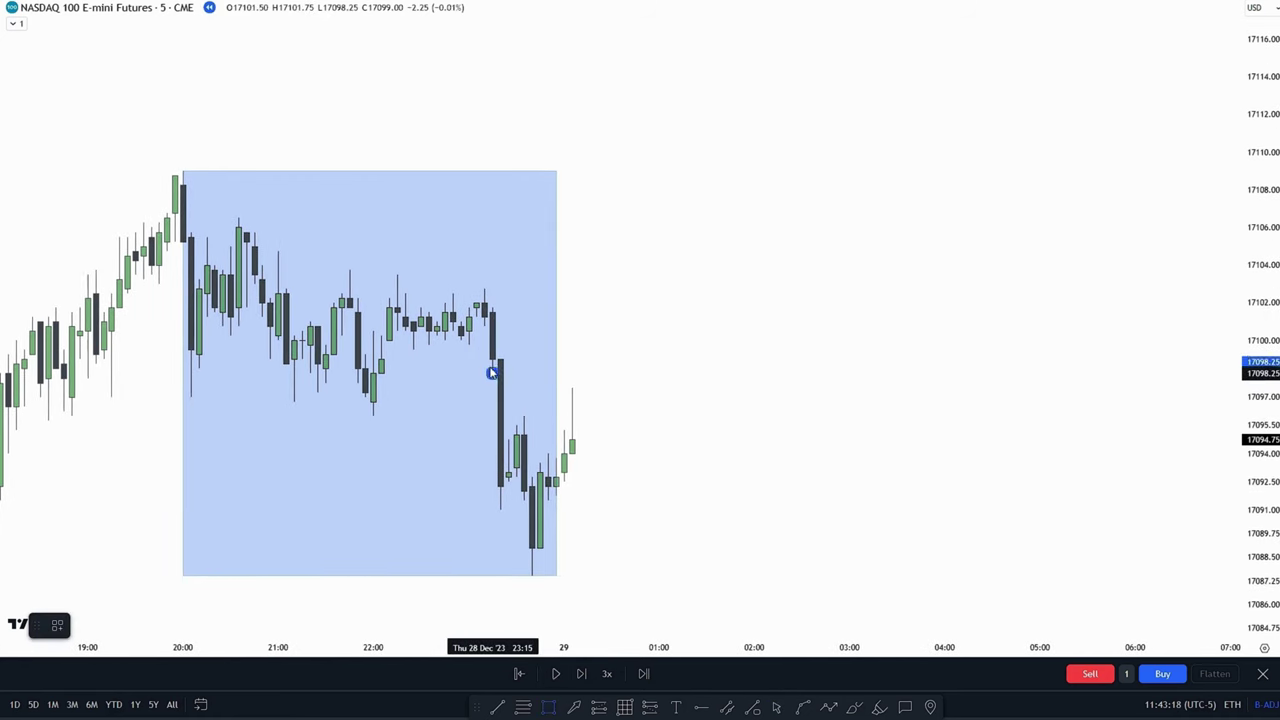
pyautogui.moveTo(493, 372)
pyautogui.mouseDown()
pyautogui.moveTo(509, 440)
pyautogui.moveTo(771, 408)
pyautogui.mouseUp()
pyautogui.moveTo(862, 509); pyautogui.dragTo(910, 495)
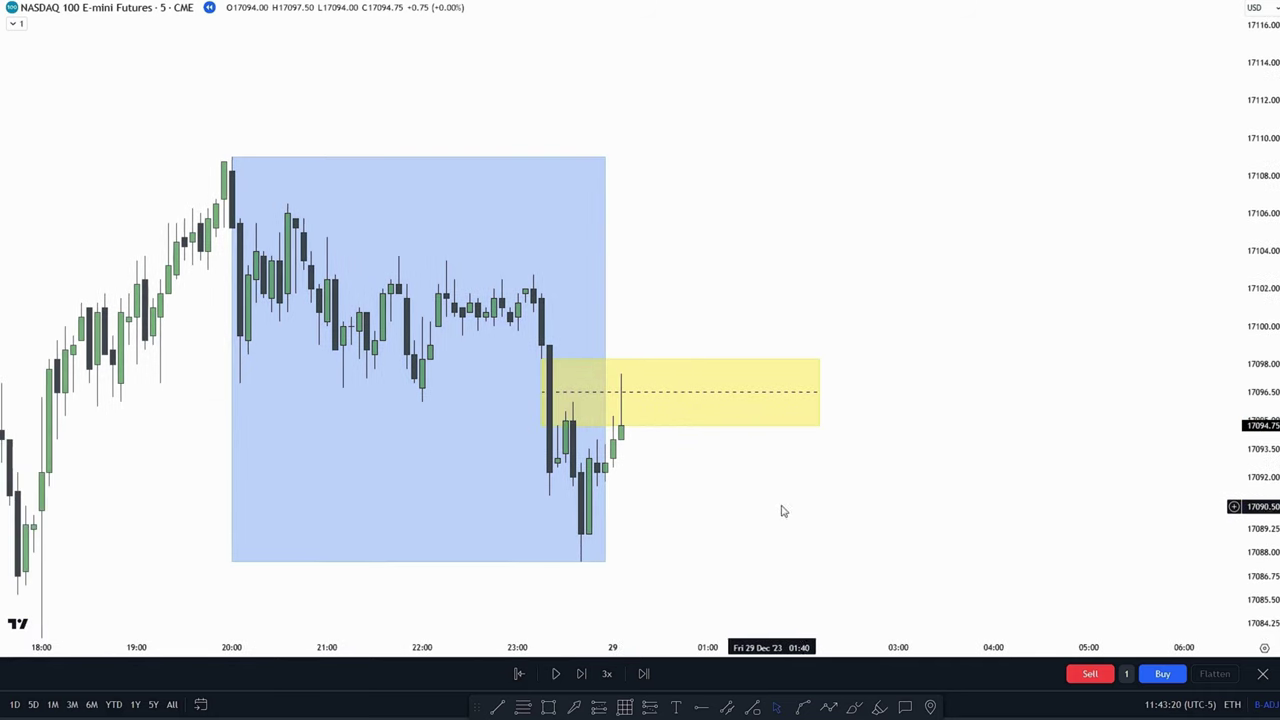
pyautogui.moveTo(779, 485); pyautogui.dragTo(810, 457)
pyautogui.moveTo(808, 502); pyautogui.dragTo(860, 515)
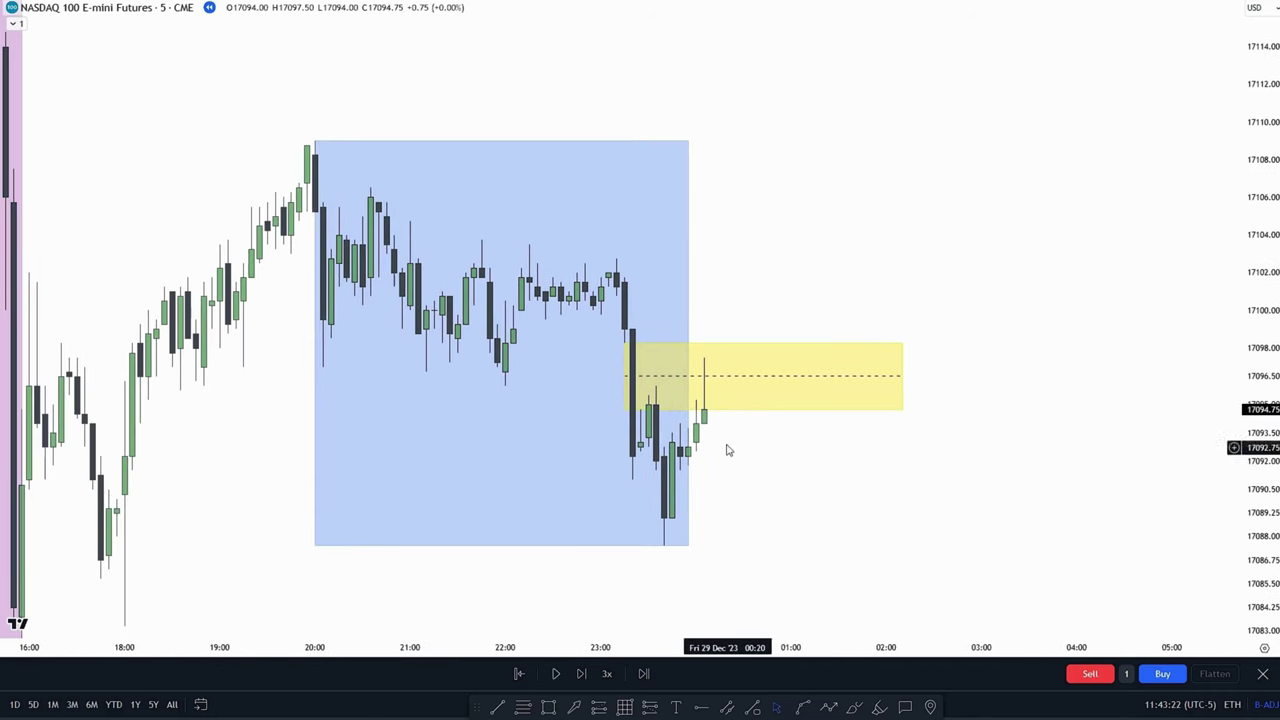
# Advance the replay to 01:05 on 29 December.
pyautogui.click(553, 675)
pyautogui.moveTo(811, 522); pyautogui.dragTo(893, 583)
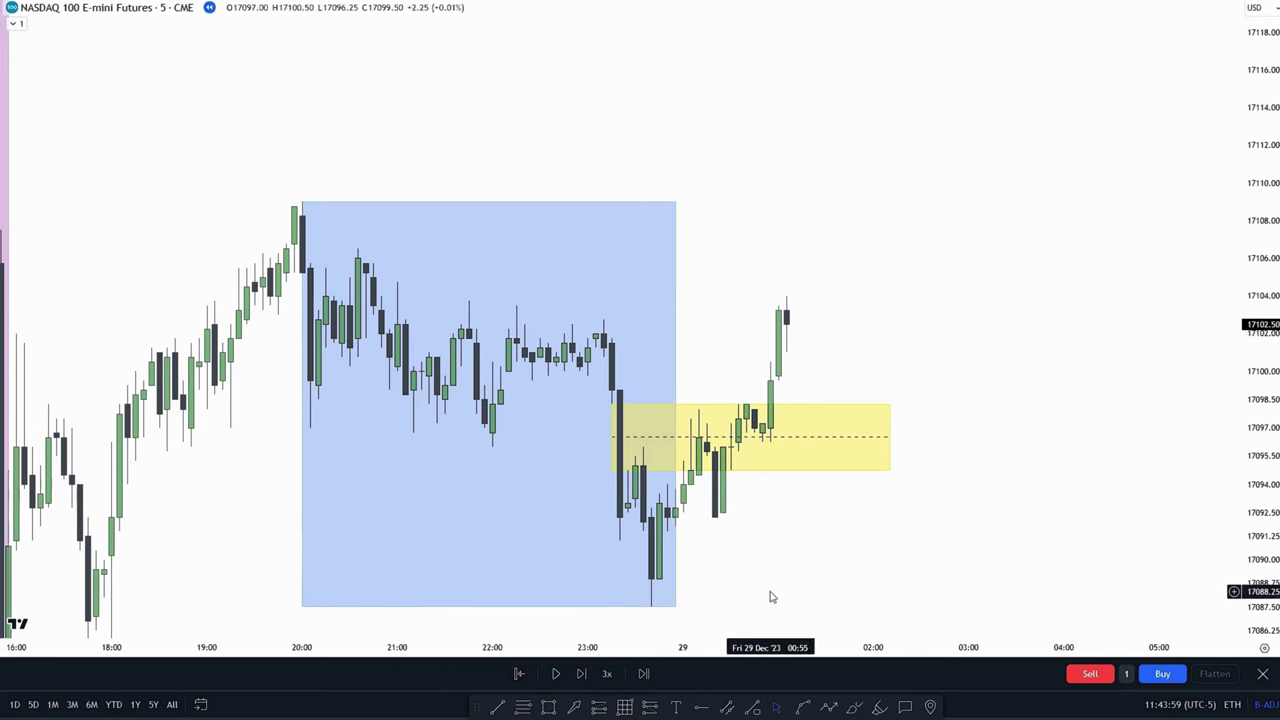
pyautogui.moveTo(760, 562); pyautogui.dragTo(810, 505)
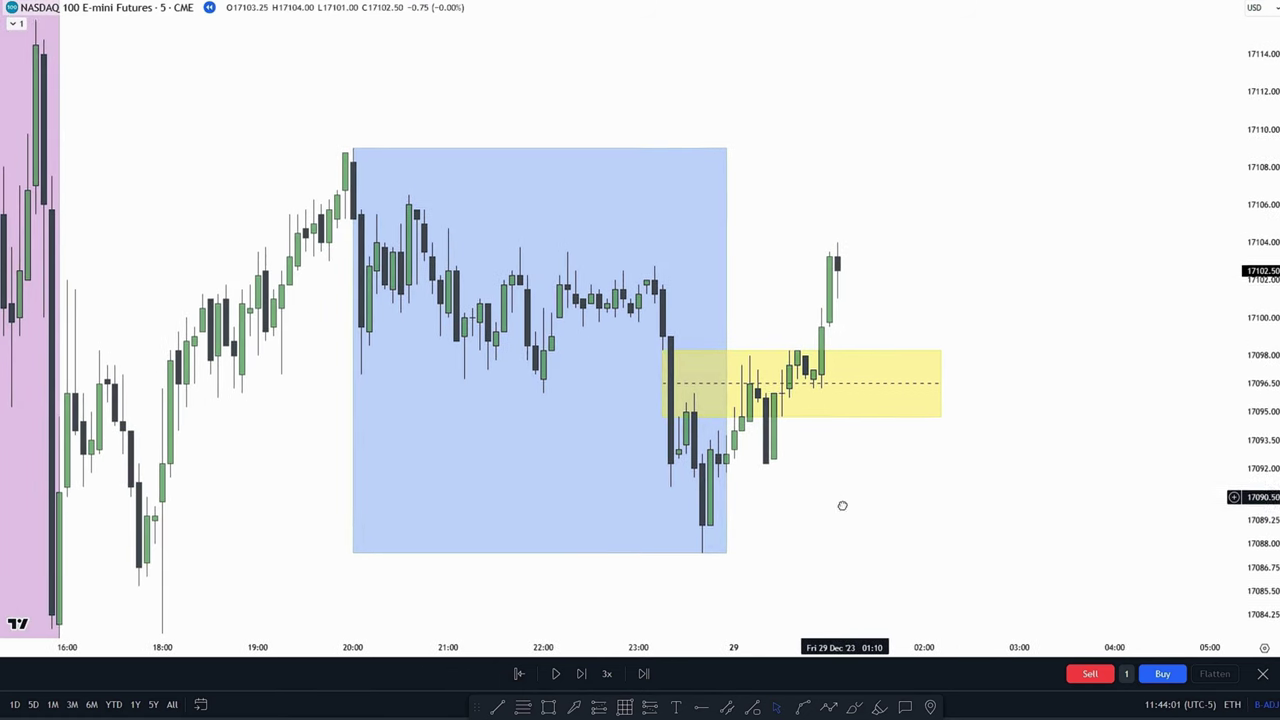
# Review the completed Asia killzone's high, low and late drop, and how price traded through the yellow gap after the session.
pyautogui.moveTo(838, 497); pyautogui.dragTo(842, 517)
pyautogui.moveTo(766, 266); pyautogui.dragTo(809, 299)
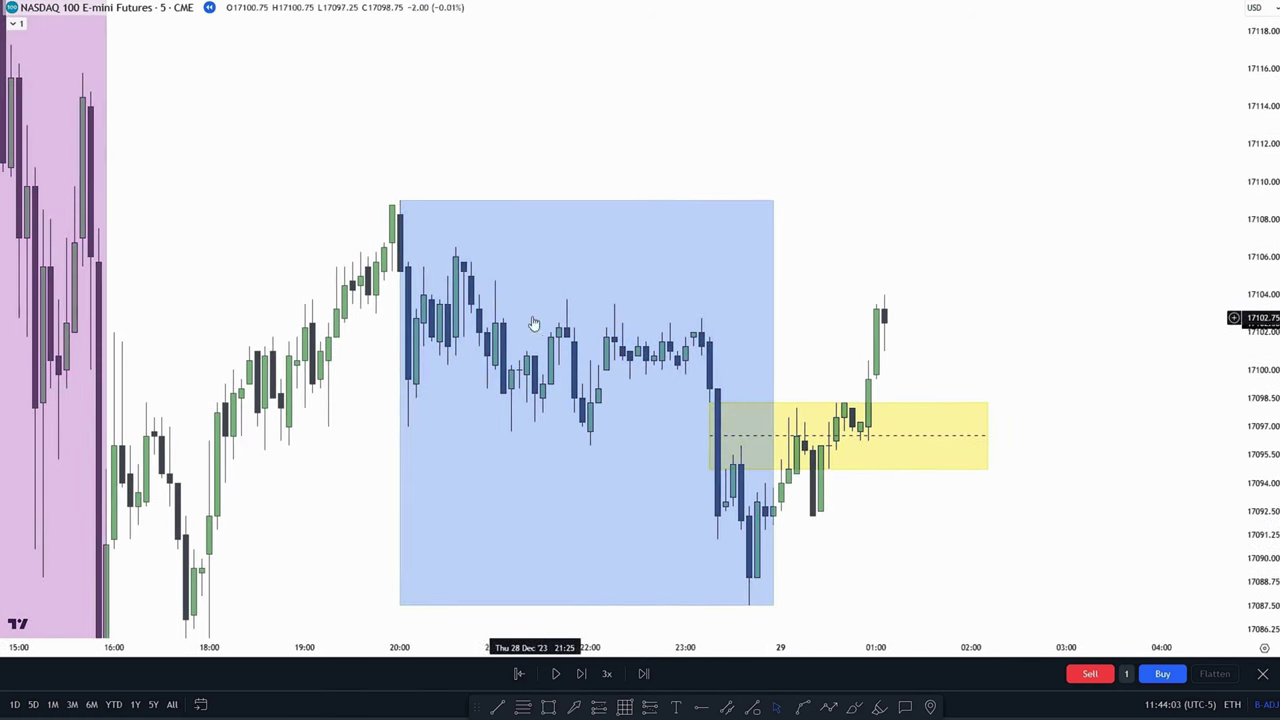
pyautogui.moveTo(271, 194); pyautogui.dragTo(243, 131)
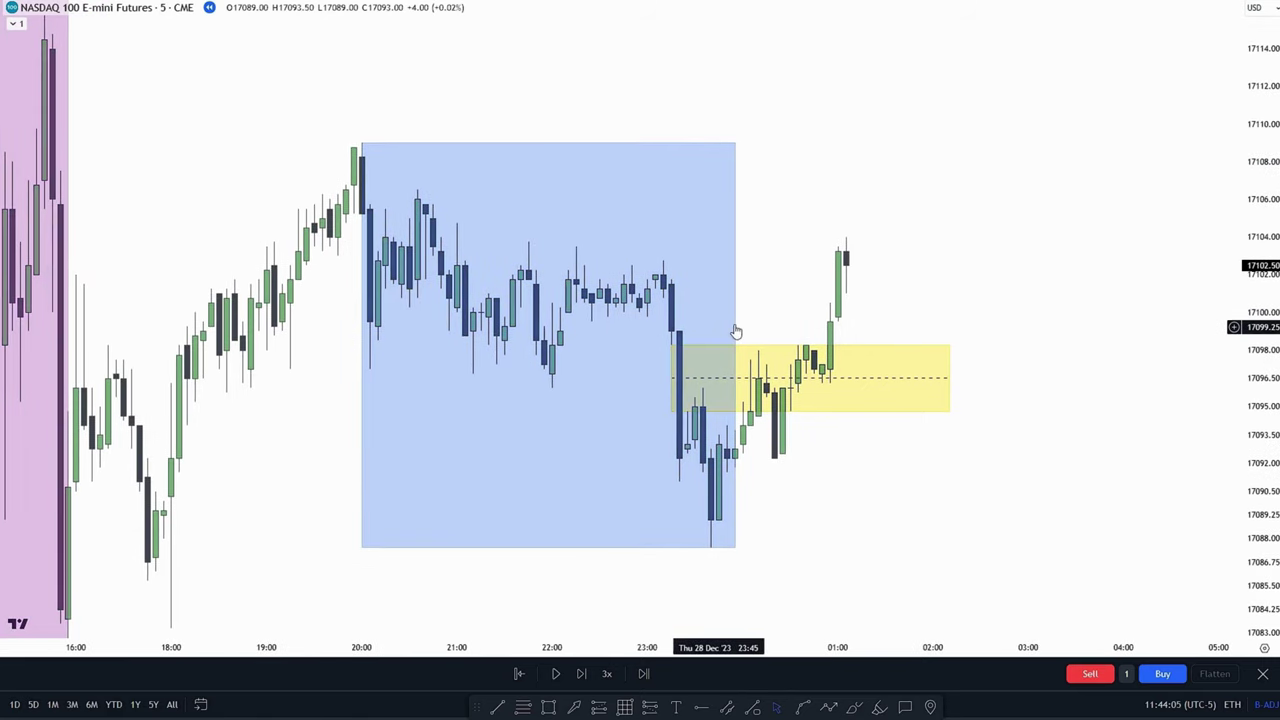
pyautogui.hscroll(2, 718, 327)
pyautogui.scroll(2, 680, 349)
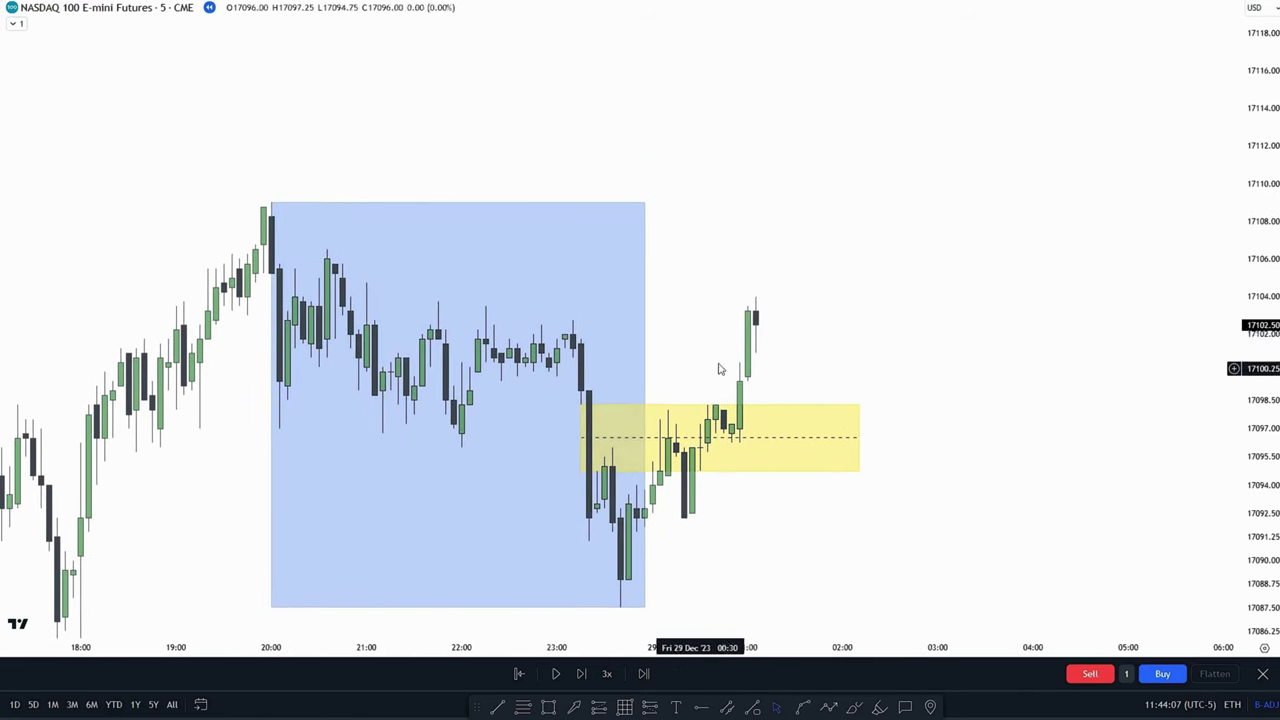
pyautogui.hscroll(1, 660, 346)
pyautogui.scroll(-1, 660, 346)
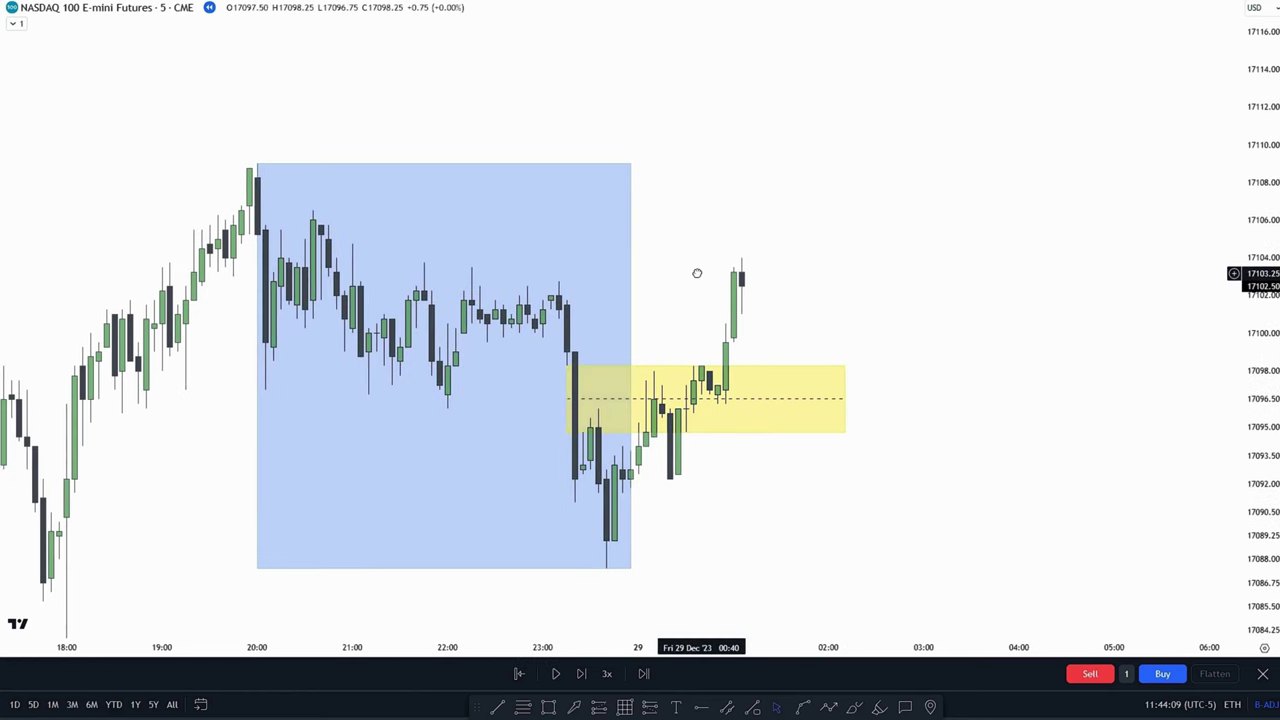
pyautogui.scroll(-1, 694, 274)
pyautogui.hscroll(-1, 694, 274)
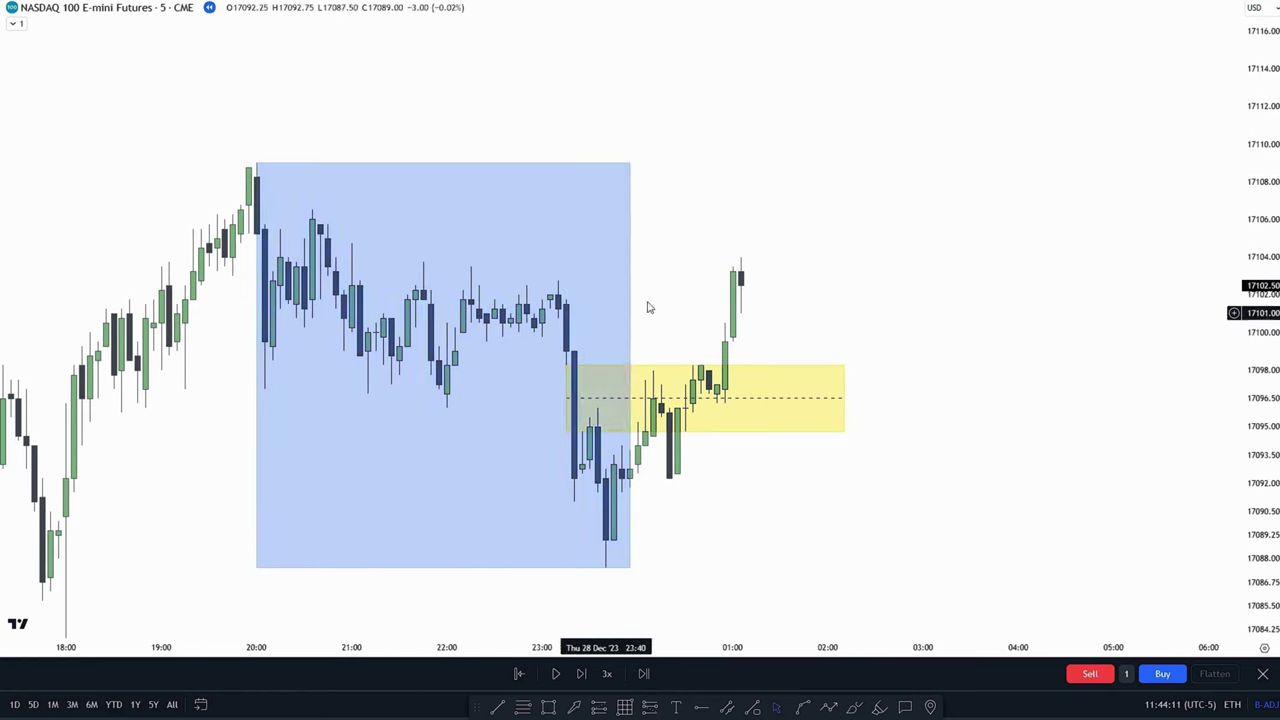
pyautogui.scroll(-3, 646, 306)
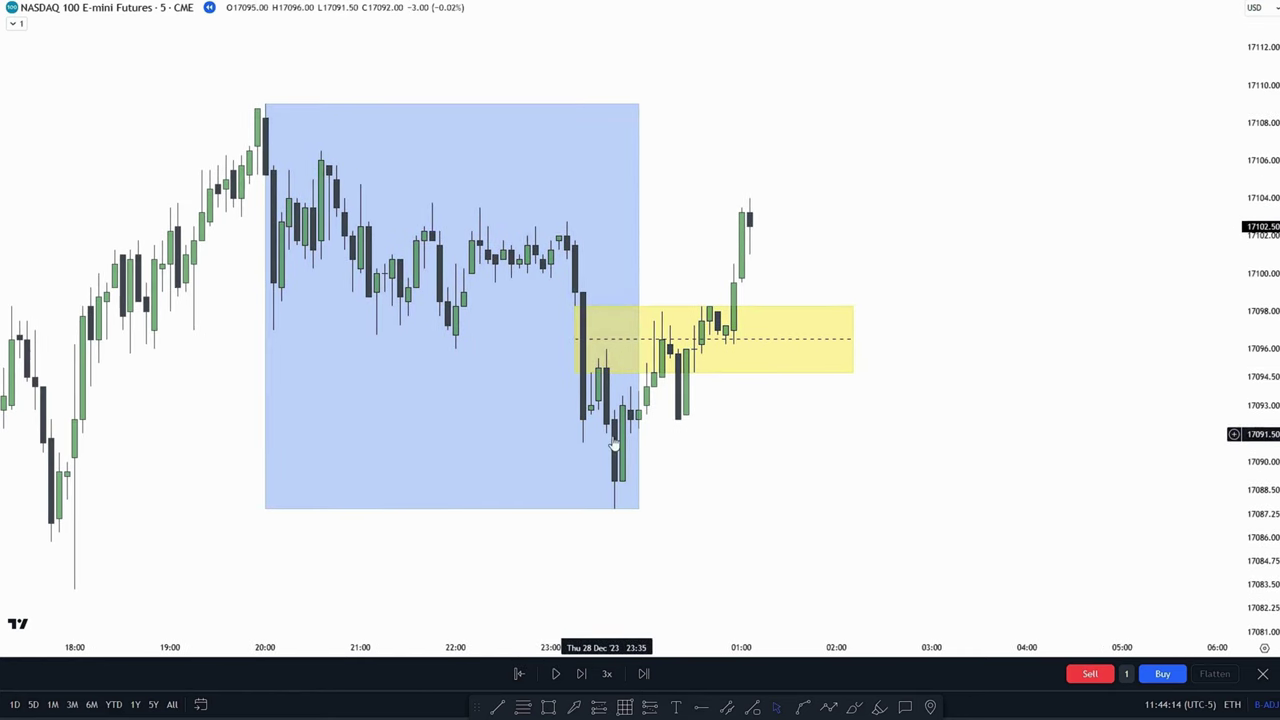
pyautogui.hscroll(-1, 660, 329)
pyautogui.scroll(-1, 660, 329)
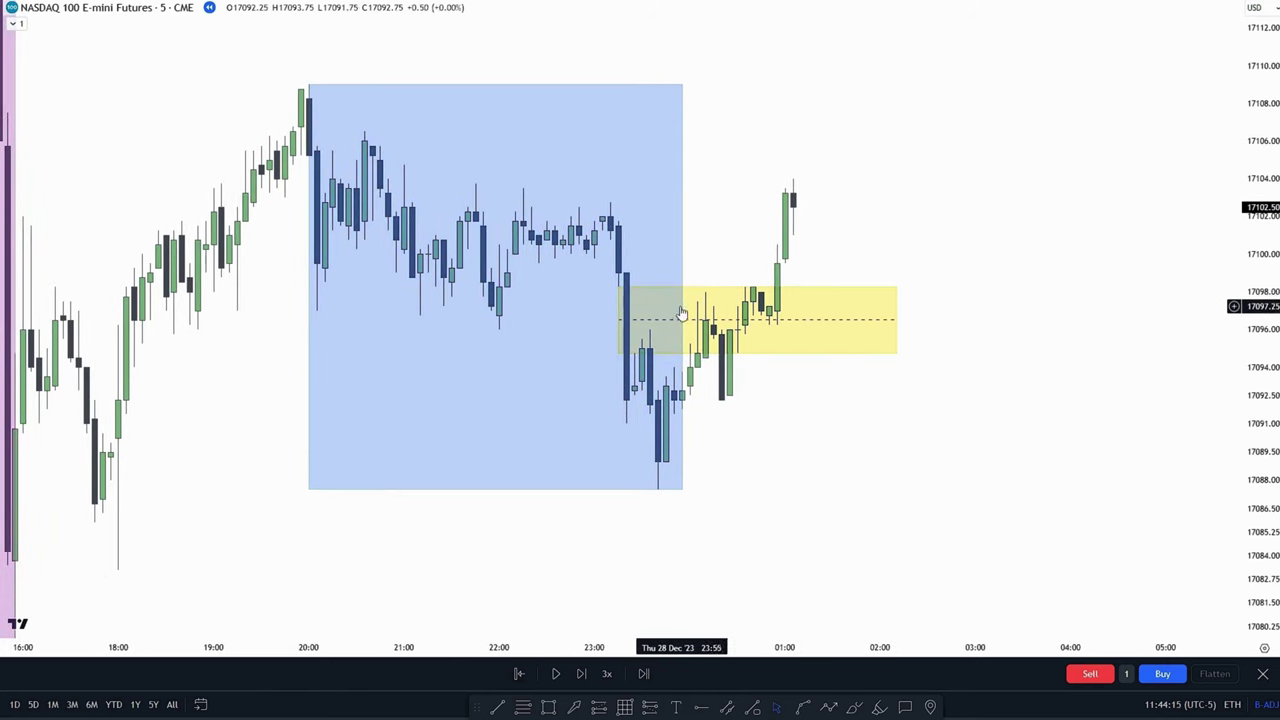
# Delete the yellow rectangle that shades the 23:20 drop's gap.
pyautogui.click(654, 290)
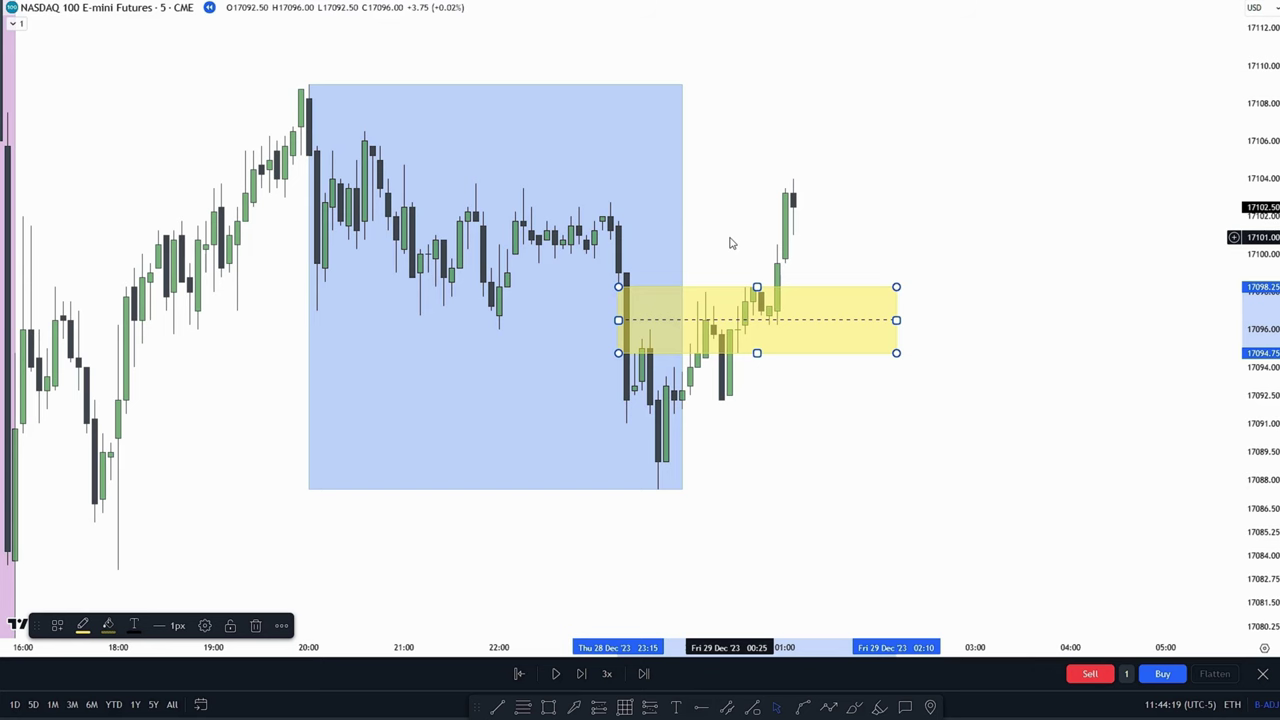
pyautogui.press('Delete')
pyautogui.hscroll(3, 711, 274)
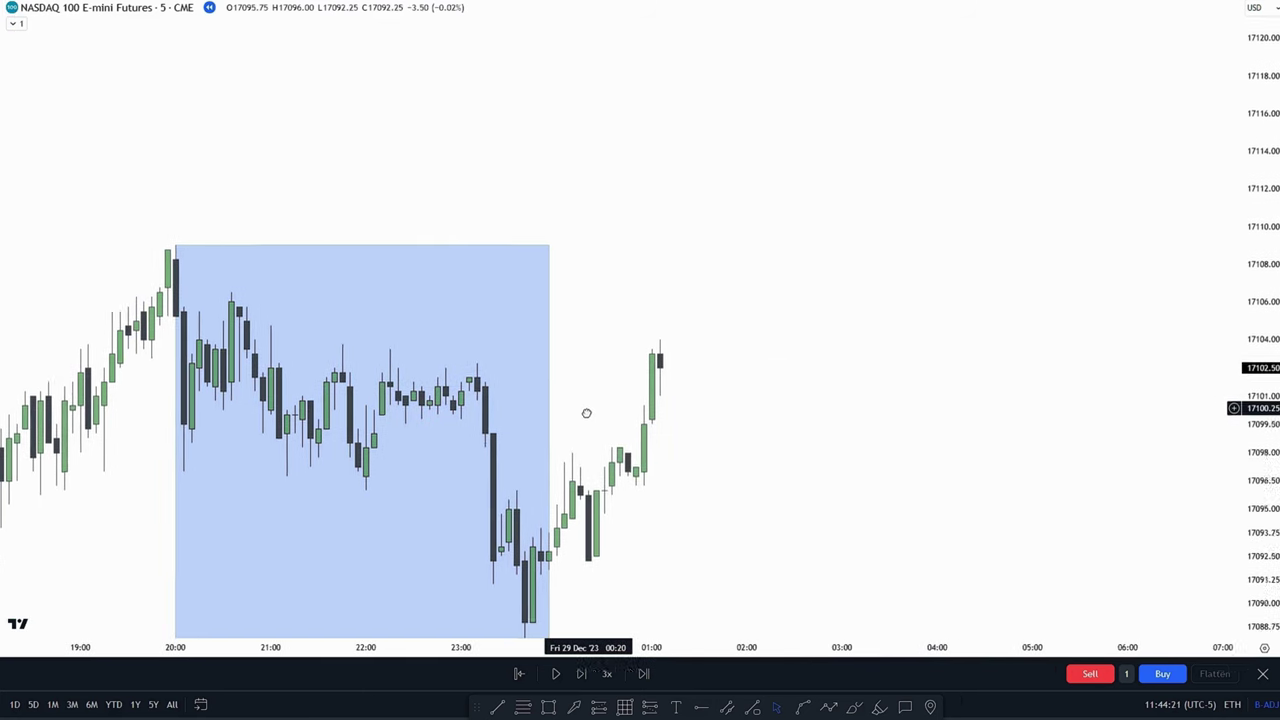
# Play the replay into the London killzone up to 03:05 on 29 December, pausing at 02:20.
pyautogui.click(558, 674)
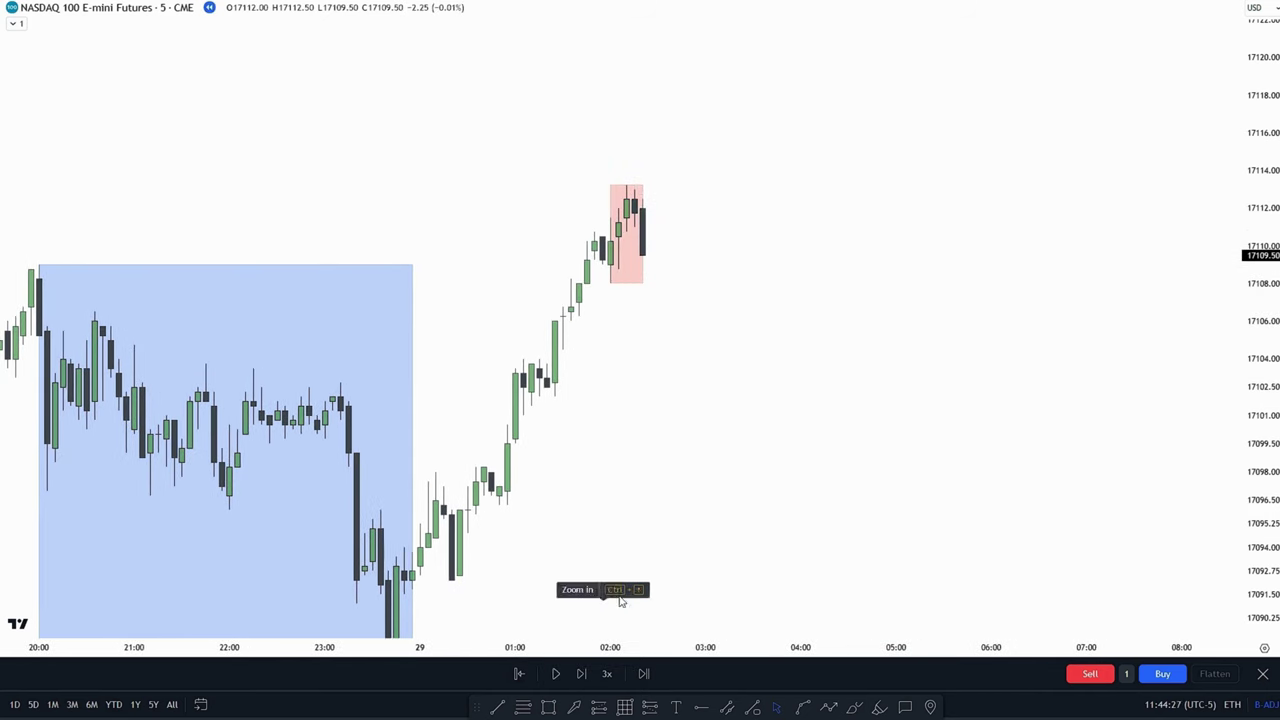
pyautogui.scroll(2, 946, 403)
pyautogui.moveTo(797, 365); pyautogui.dragTo(897, 425)
pyautogui.moveTo(1260, 400); pyautogui.dragTo(1260, 380)
pyautogui.moveTo(851, 457); pyautogui.dragTo(816, 460)
pyautogui.moveTo(1260, 350); pyautogui.dragTo(1260, 362)
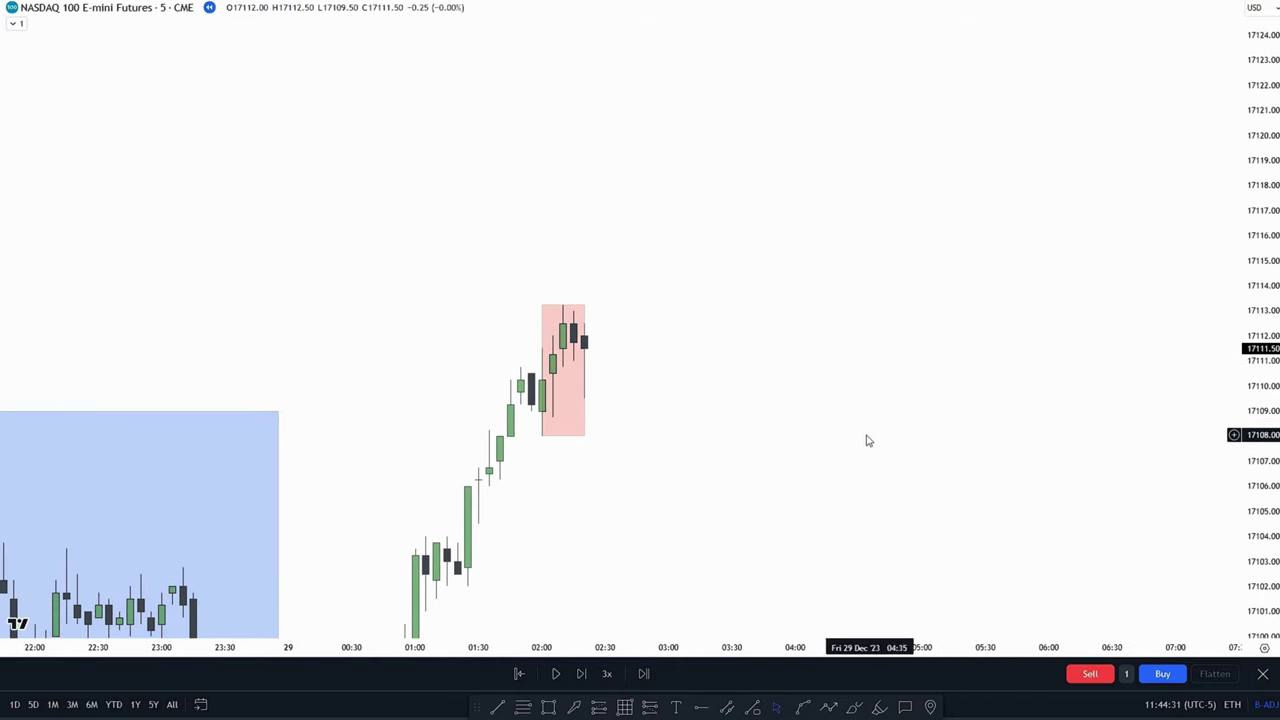
pyautogui.moveTo(818, 436); pyautogui.dragTo(754, 430)
pyautogui.click(552, 674)
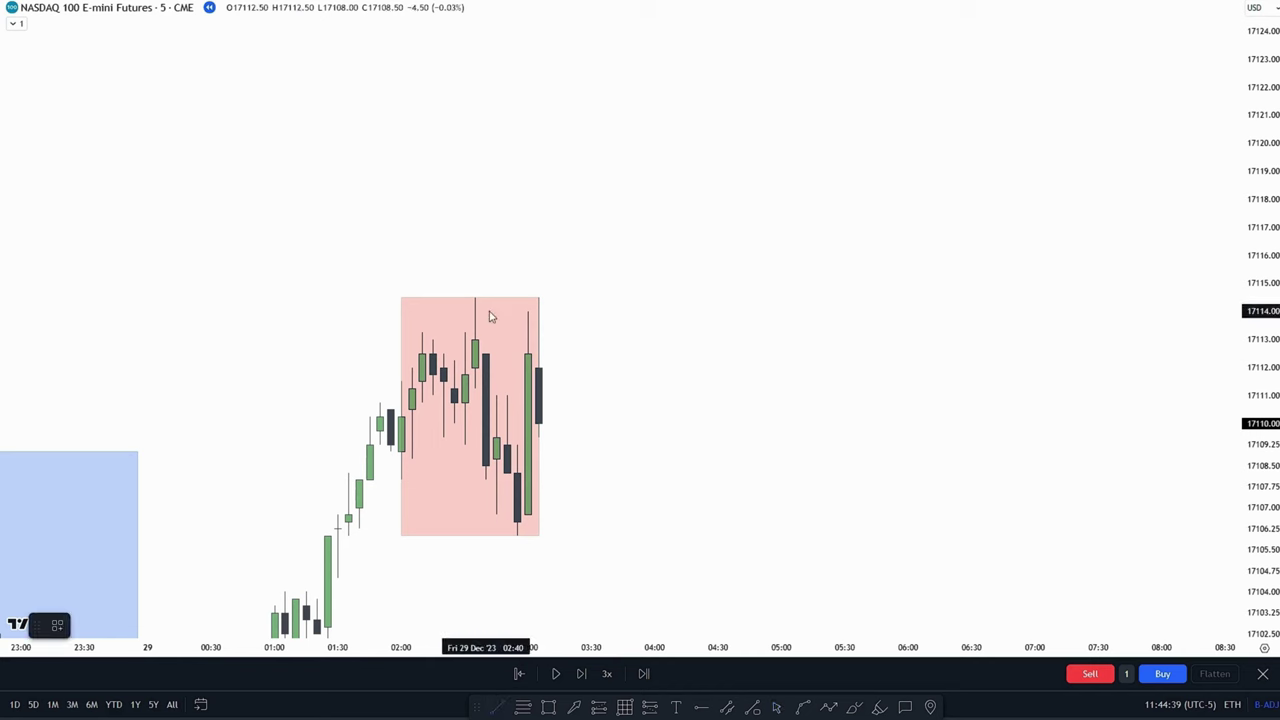
# Draw a trend line at the 17114.50 highs from 02:35 to 04:50 and shade the gap from 02:55 to 04:40, between 17109.50 and 17109.25.
pyautogui.click(760, 297)
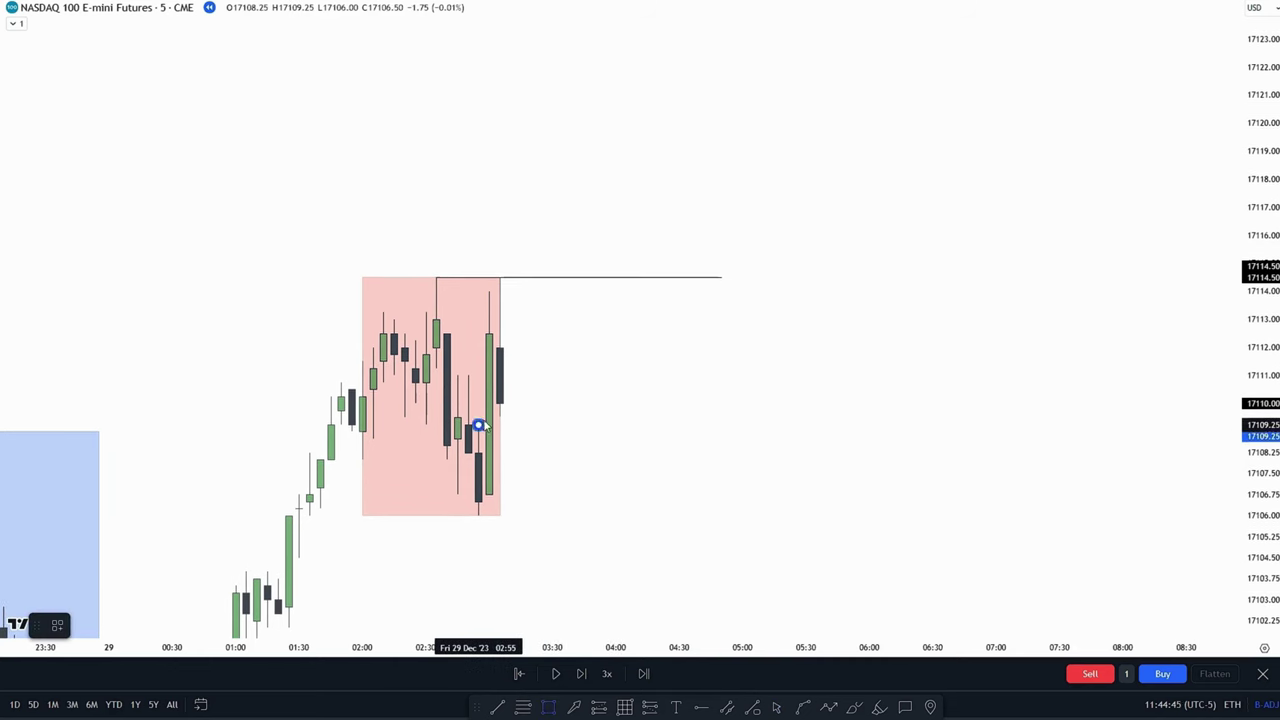
pyautogui.moveTo(479, 425); pyautogui.dragTo(701, 411)
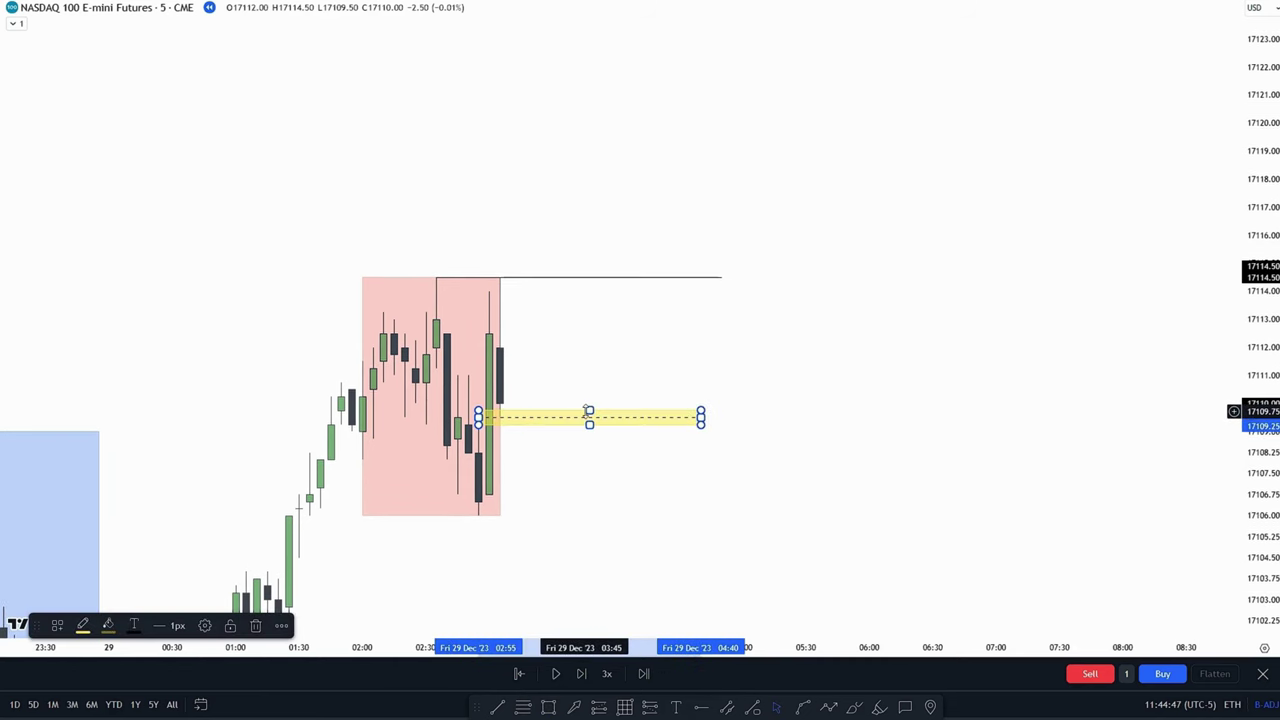
pyautogui.moveTo(589, 411); pyautogui.dragTo(586, 418)
# Advance the replay to 03:15 on 29 December and examine the rally from the yellow gap through the highs.
pyautogui.moveTo(508, 314); pyautogui.dragTo(497, 304)
pyautogui.moveTo(591, 331); pyautogui.dragTo(570, 320)
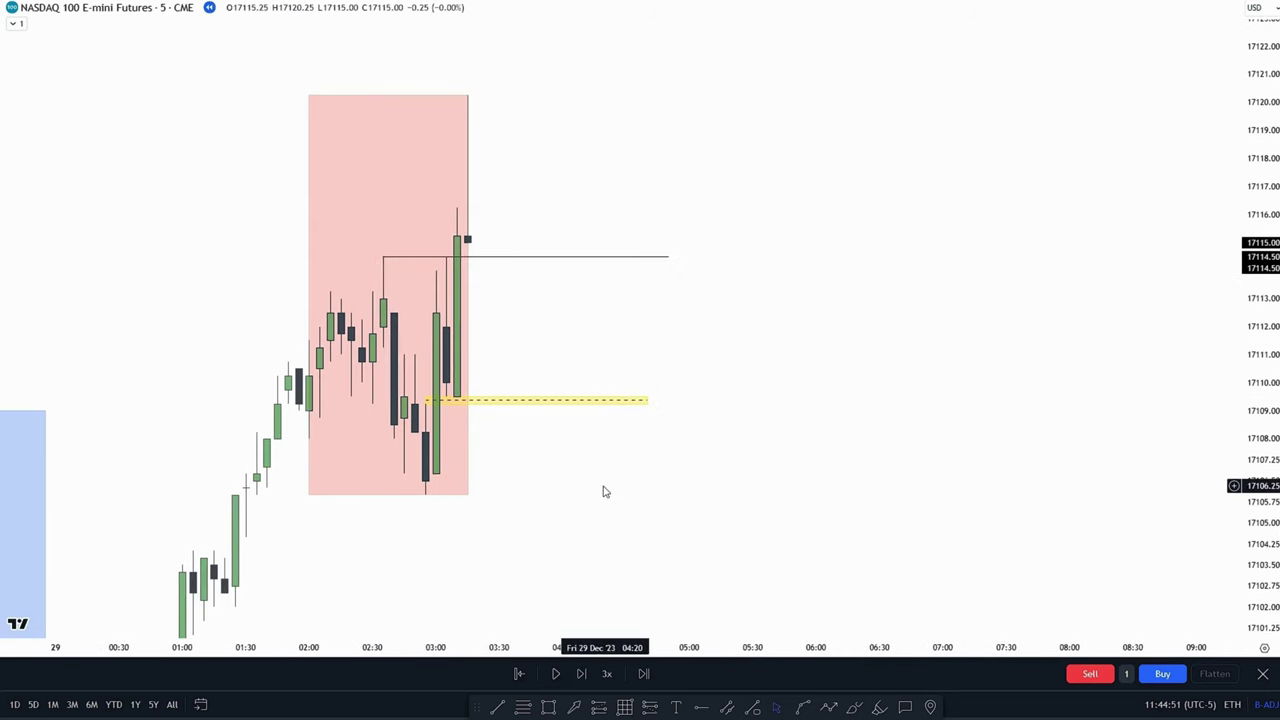
pyautogui.moveTo(605, 491); pyautogui.dragTo(733, 526)
pyautogui.moveTo(1262, 520); pyautogui.dragTo(1262, 480)
pyautogui.moveTo(712, 513); pyautogui.dragTo(734, 483)
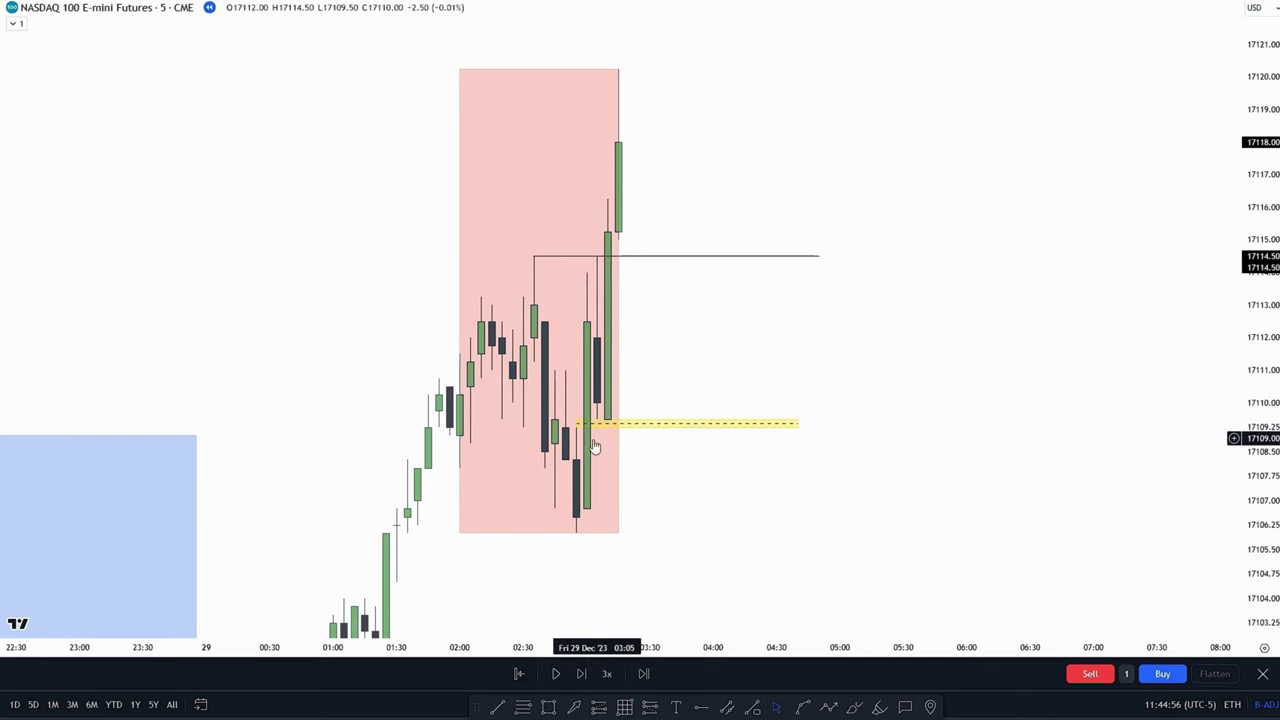
pyautogui.moveTo(676, 394); pyautogui.dragTo(646, 444)
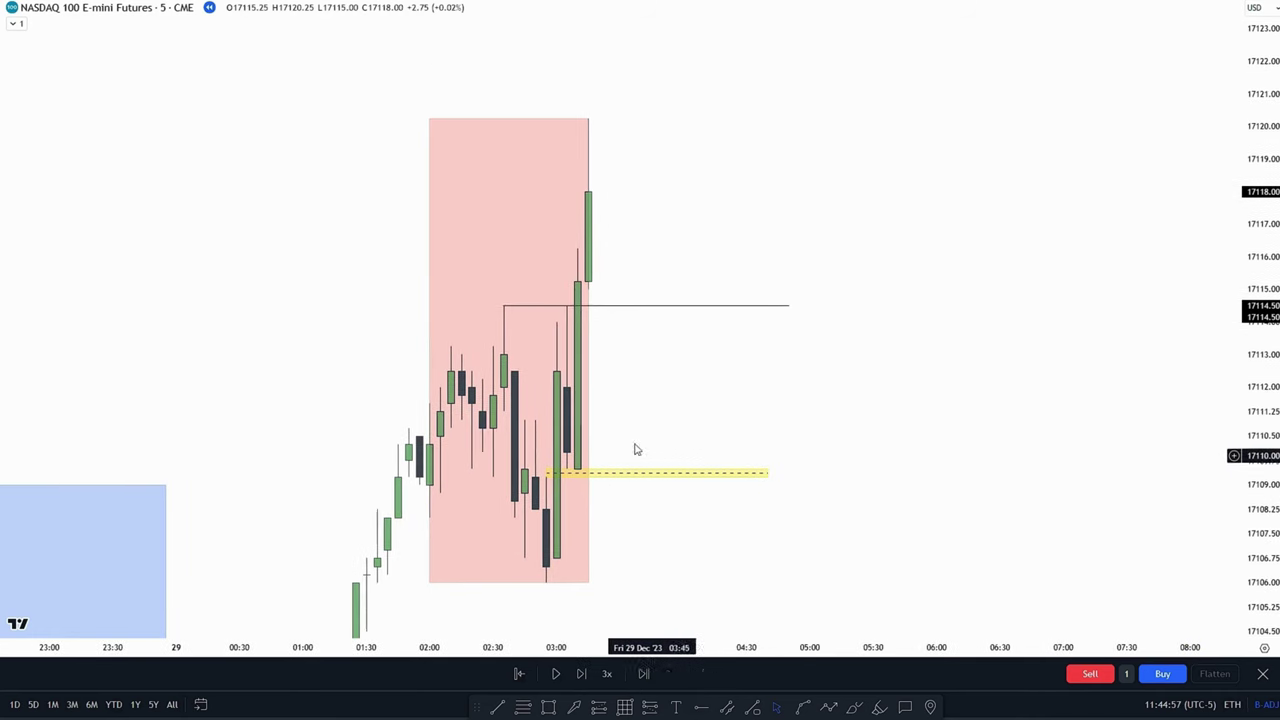
# Label the 17114.50 trend line "EQH".
pyautogui.click(573, 312)
pyautogui.click(184, 626)
pyautogui.write('EQH')
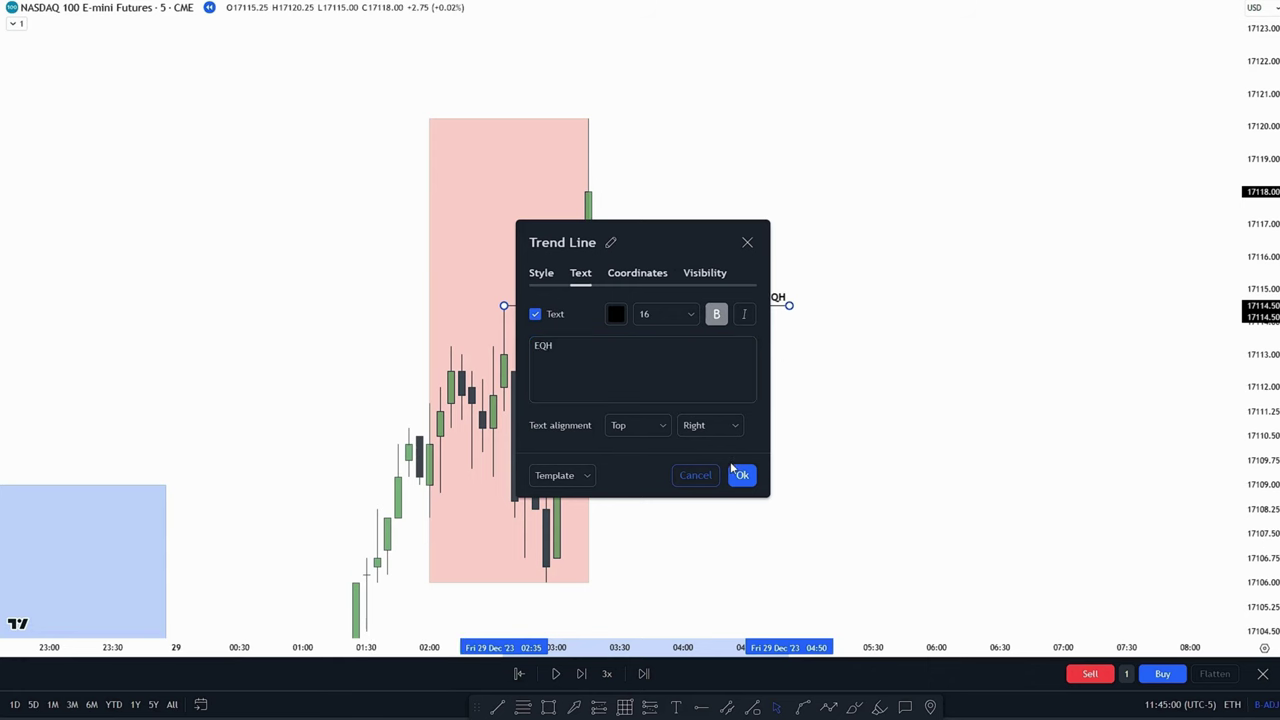
pyautogui.click(736, 473)
pyautogui.click(690, 497)
# Delete the thin yellow gap rectangle in the London killzone.
pyautogui.click(636, 475)
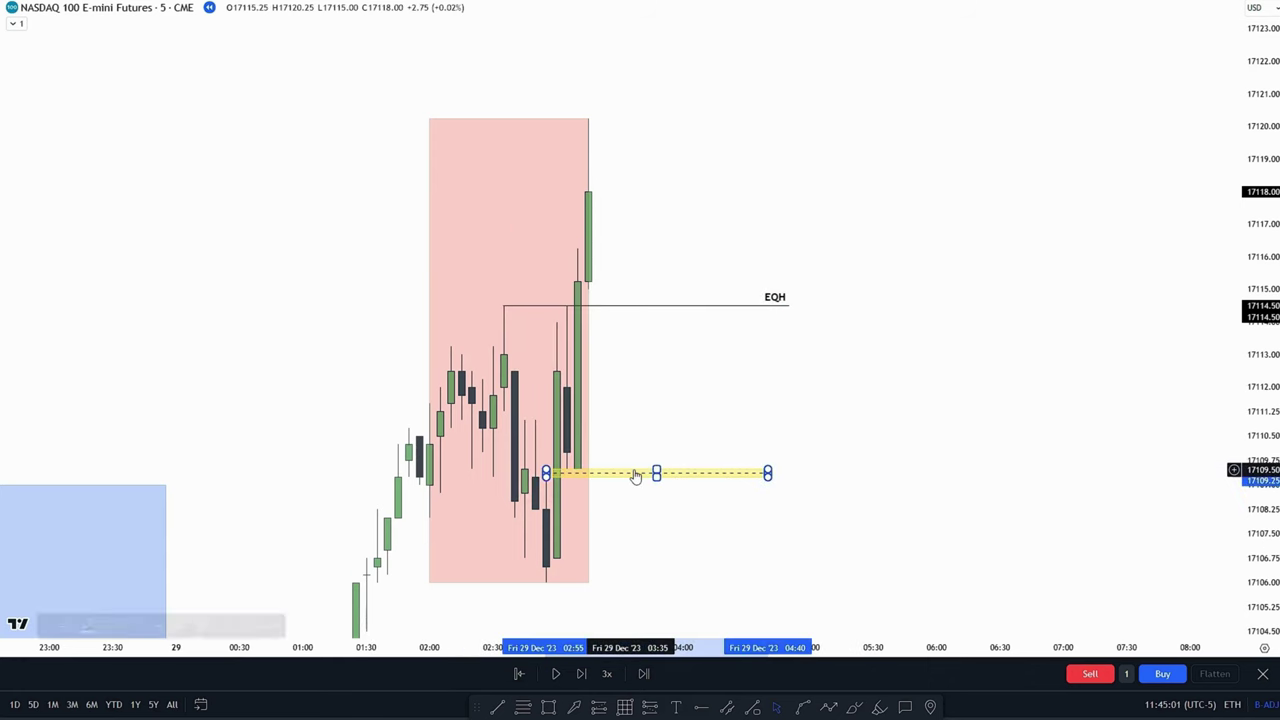
pyautogui.press('Delete')
pyautogui.moveTo(1260, 270); pyautogui.dragTo(1260, 350)
pyautogui.moveTo(1260, 306); pyautogui.dragTo(1260, 357)
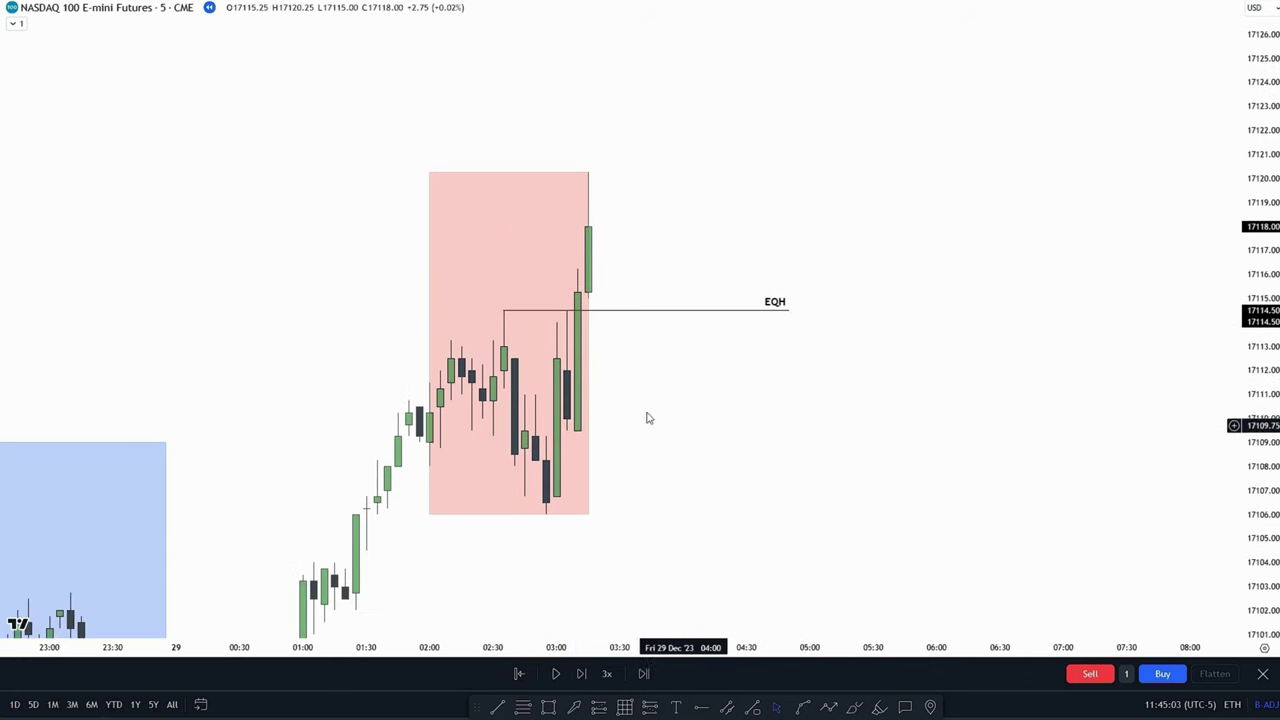
pyautogui.moveTo(665, 443); pyautogui.dragTo(641, 441)
pyautogui.moveTo(1260, 295); pyautogui.dragTo(1260, 343)
pyautogui.scroll(-1, 290, 390)
pyautogui.moveTo(292, 389); pyautogui.dragTo(382, 256)
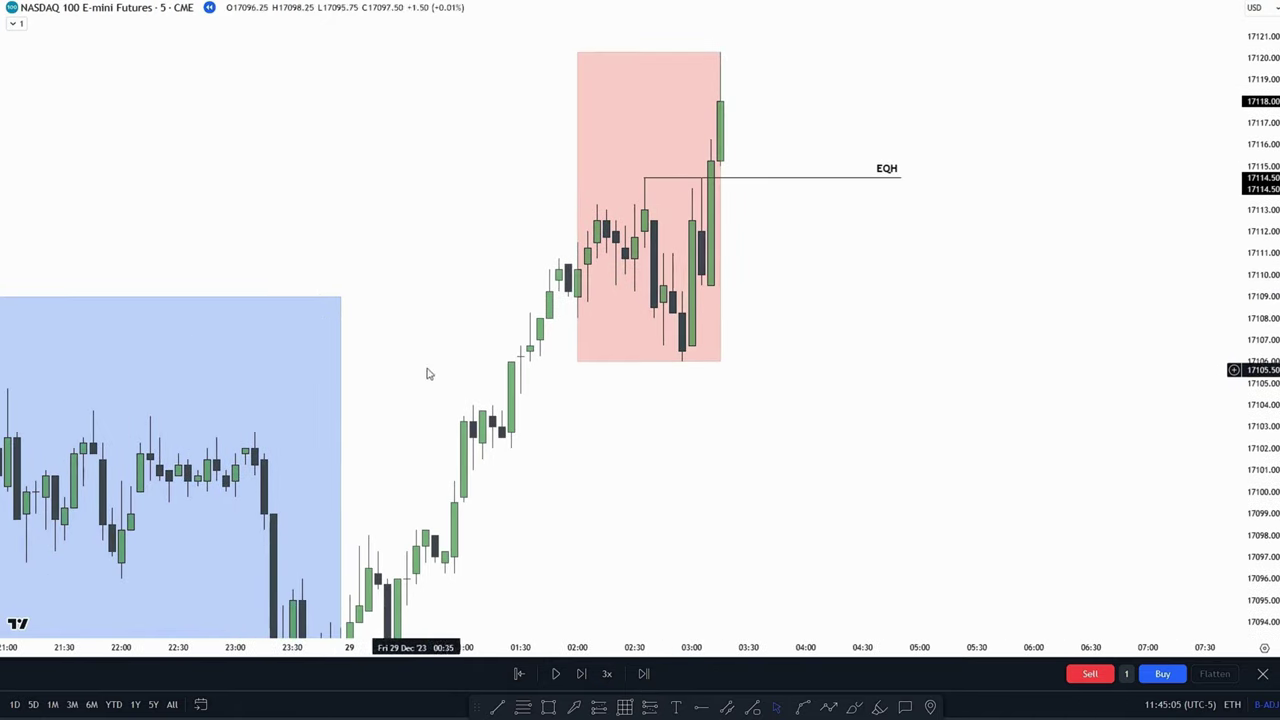
# Play the replay through the London killzone and stop it at 05:10 on 29 December.
pyautogui.moveTo(942, 294); pyautogui.dragTo(763, 433)
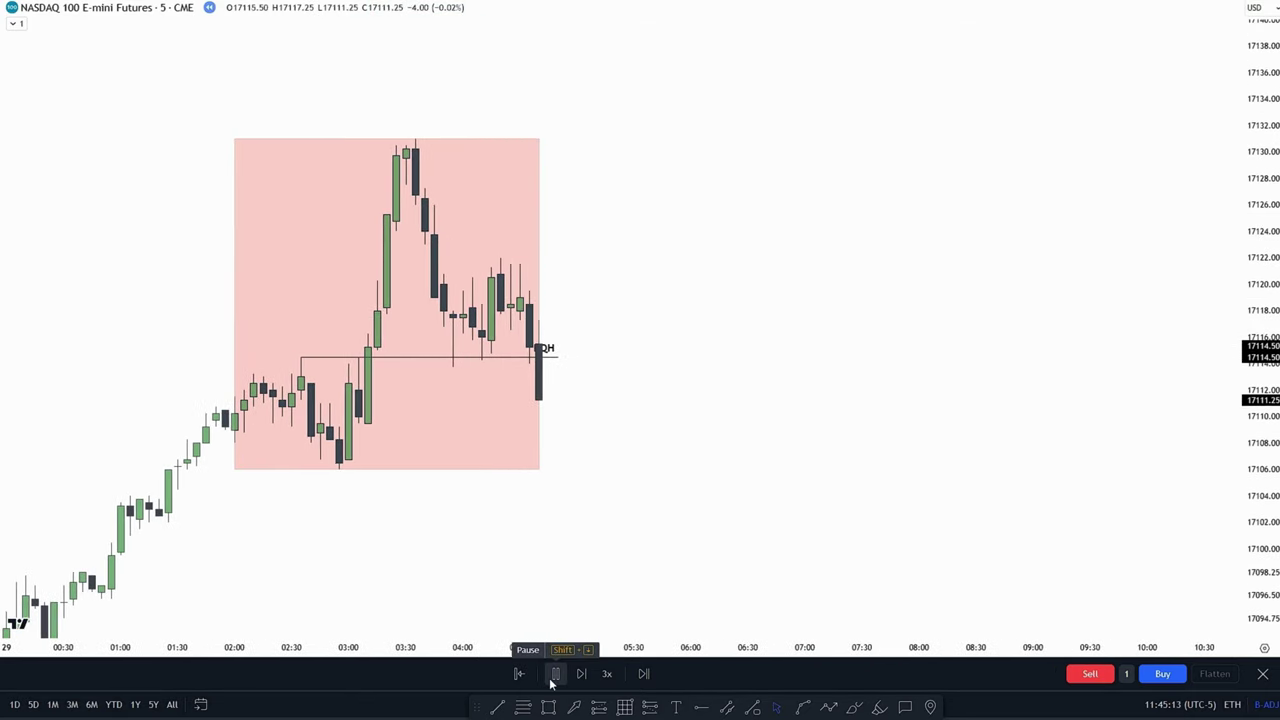
pyautogui.click(551, 682)
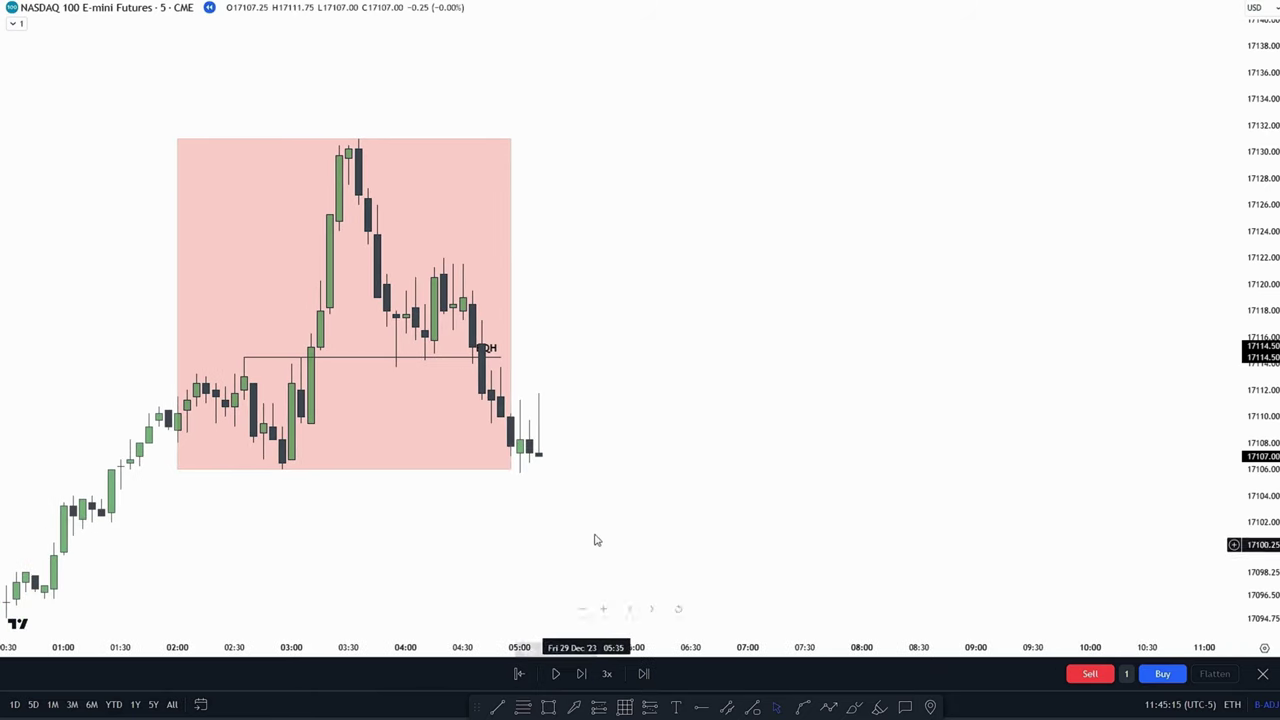
pyautogui.moveTo(667, 394); pyautogui.dragTo(859, 421)
pyautogui.moveTo(876, 284); pyautogui.dragTo(958, 270)
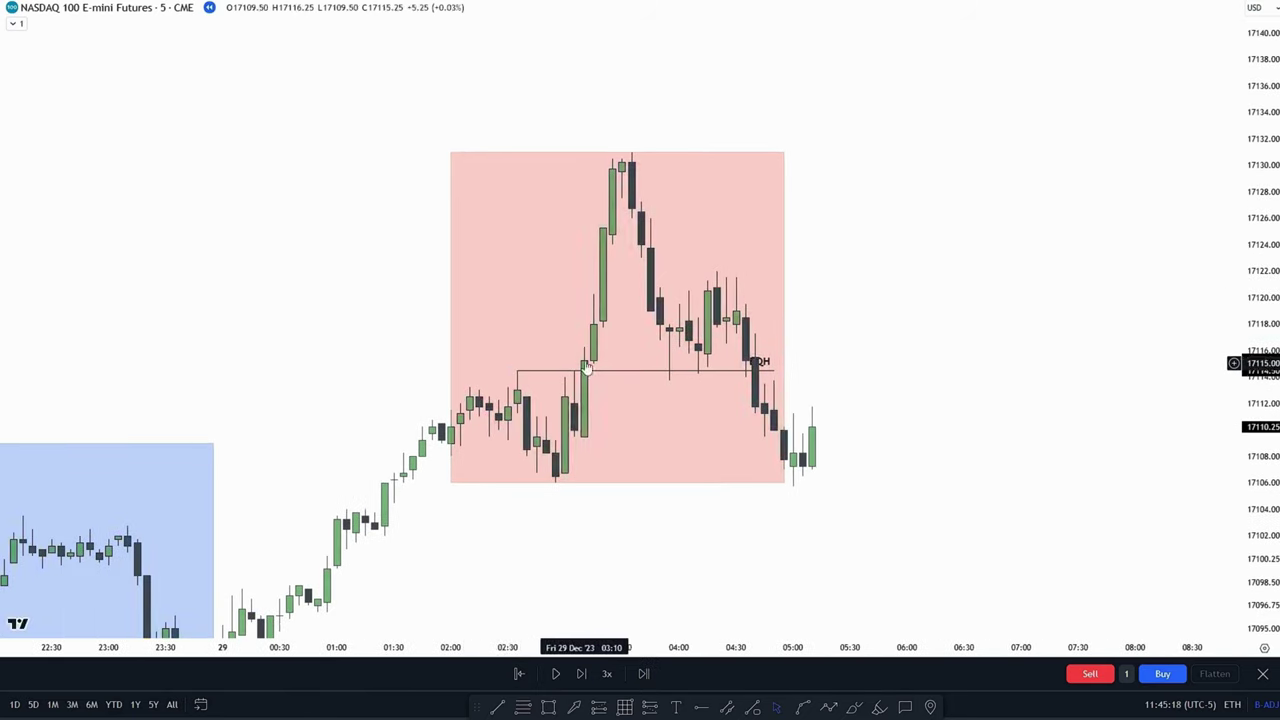
# Delete the 17114.50 trend line and its "EQH" label from the London killzone.
pyautogui.moveTo(587, 364); pyautogui.dragTo(653, 260)
pyautogui.scroll(-4, 655, 258)
pyautogui.moveTo(1258, 200); pyautogui.dragTo(1258, 298)
pyautogui.hscroll(4, 669, 271)
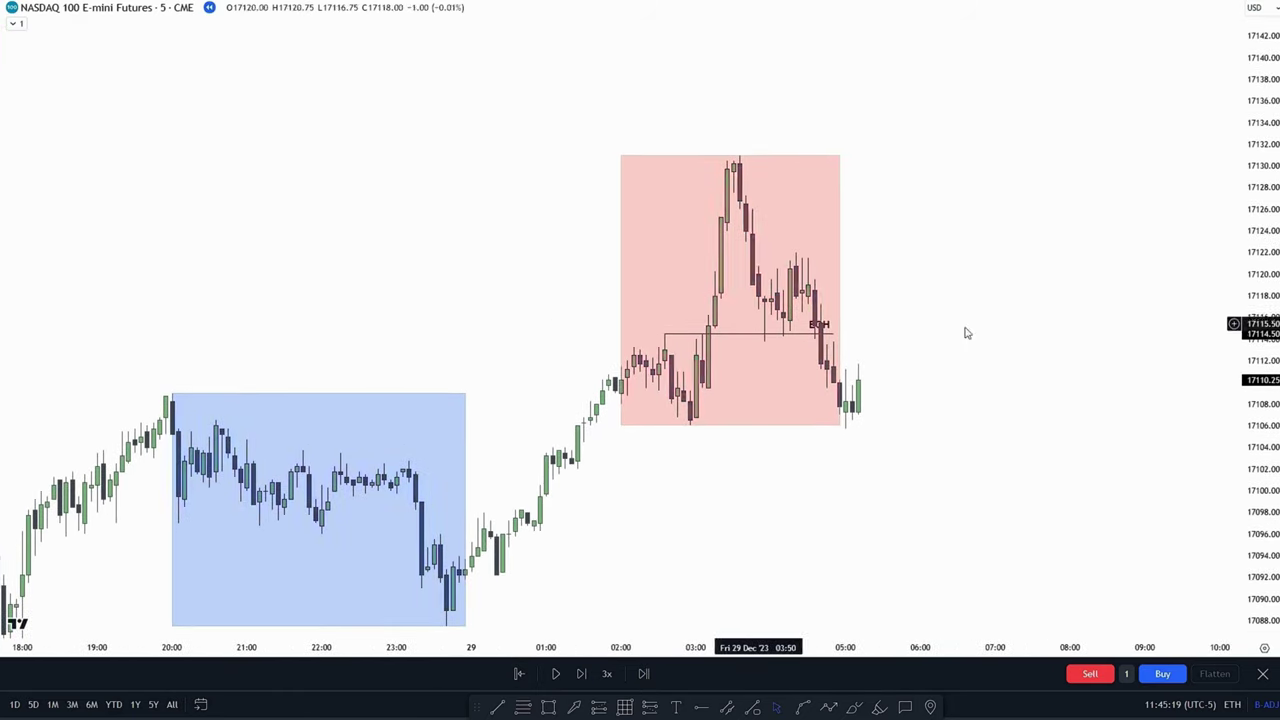
pyautogui.hscroll(3, 980, 277)
pyautogui.hscroll(4, 839, 312)
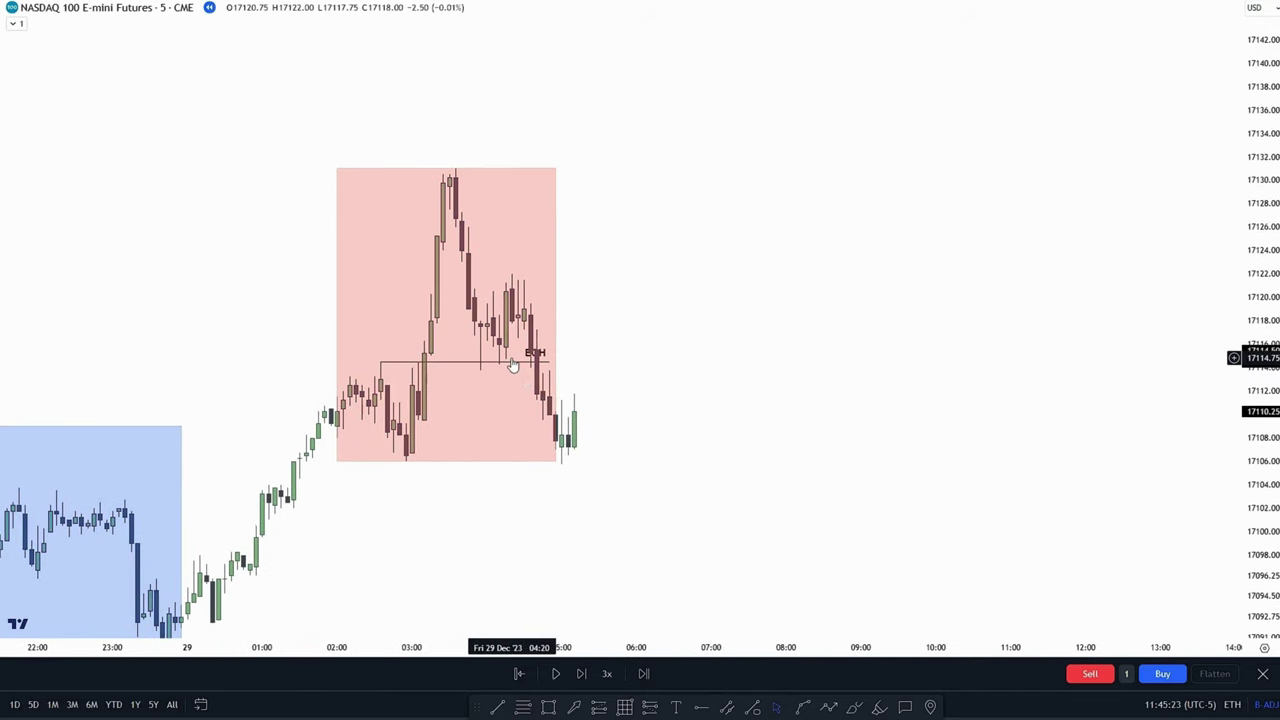
pyautogui.press('Delete')
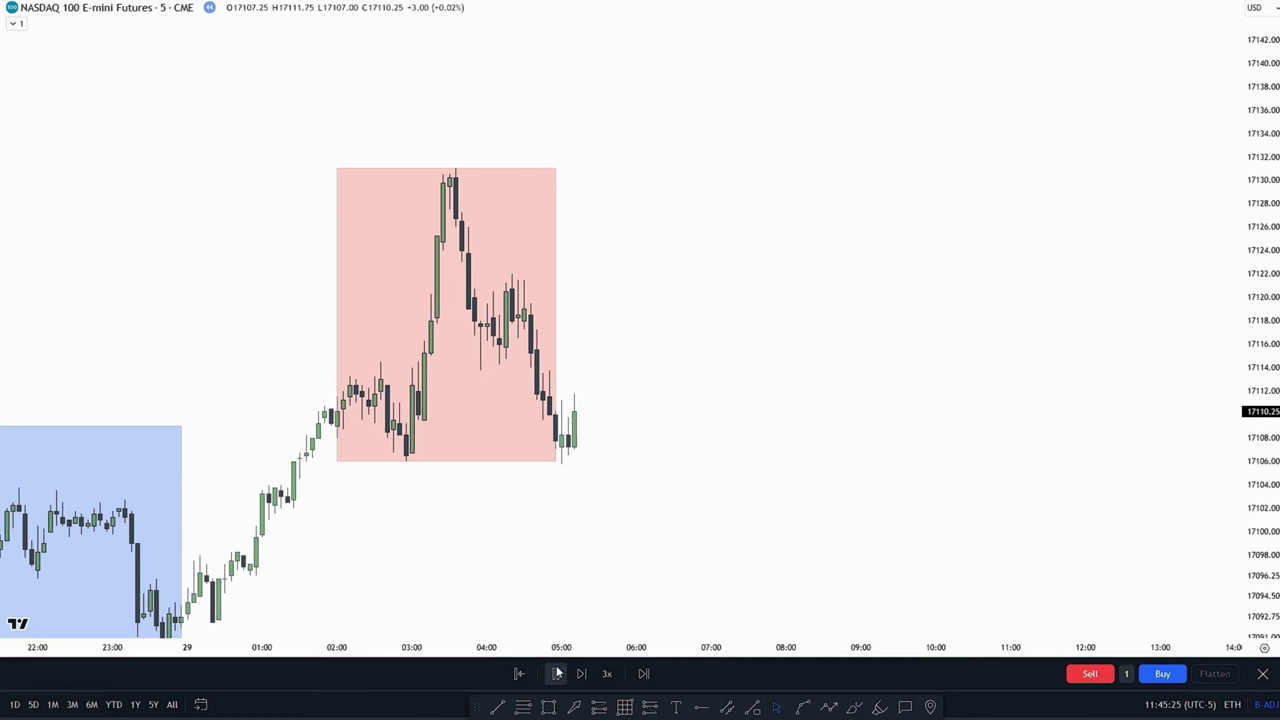
# Advance the replay to 08:35 on 29 December and examine the yellow gap at the start of the NY AM killzone.
pyautogui.click(557, 673)
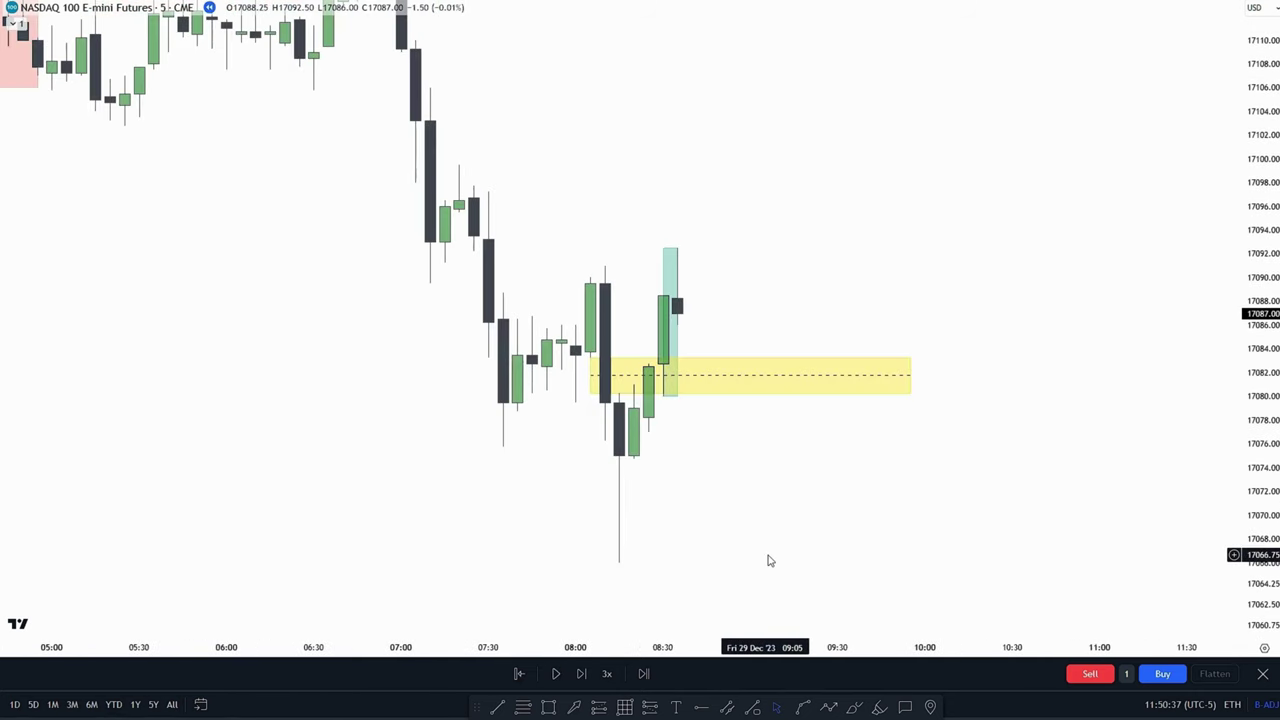
pyautogui.scroll(3, 766, 557)
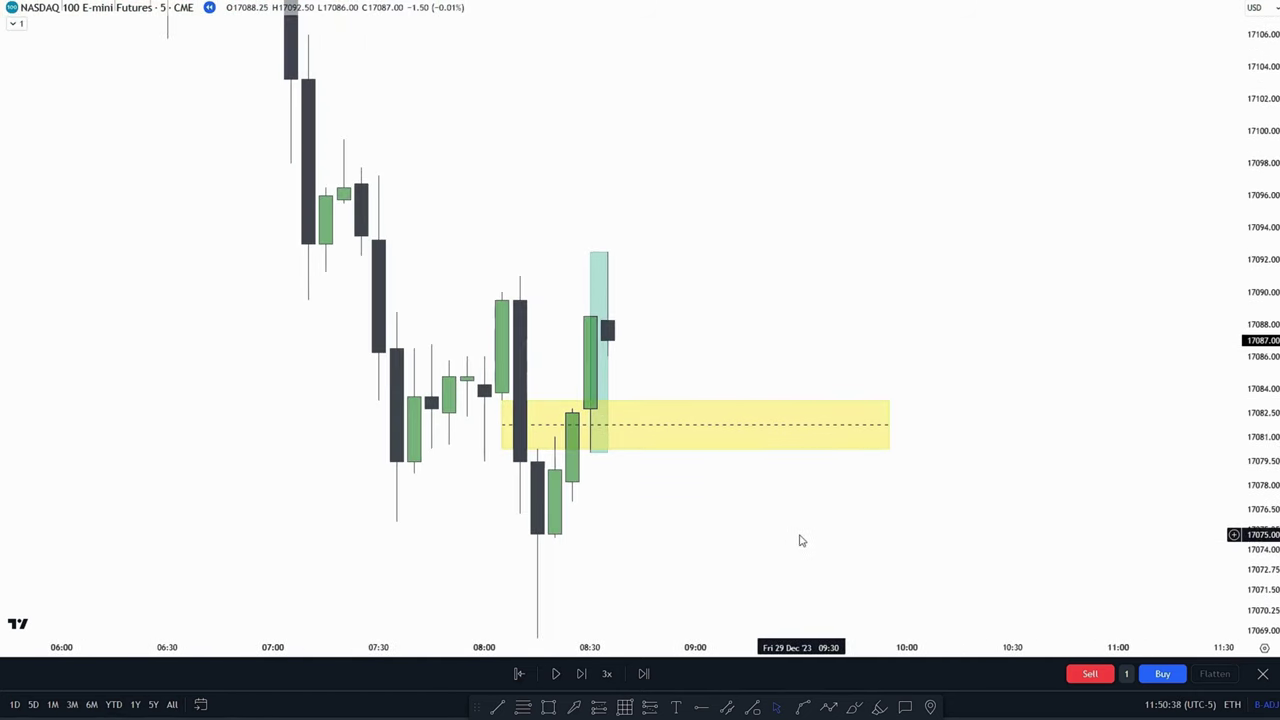
pyautogui.moveTo(728, 535); pyautogui.dragTo(700, 515)
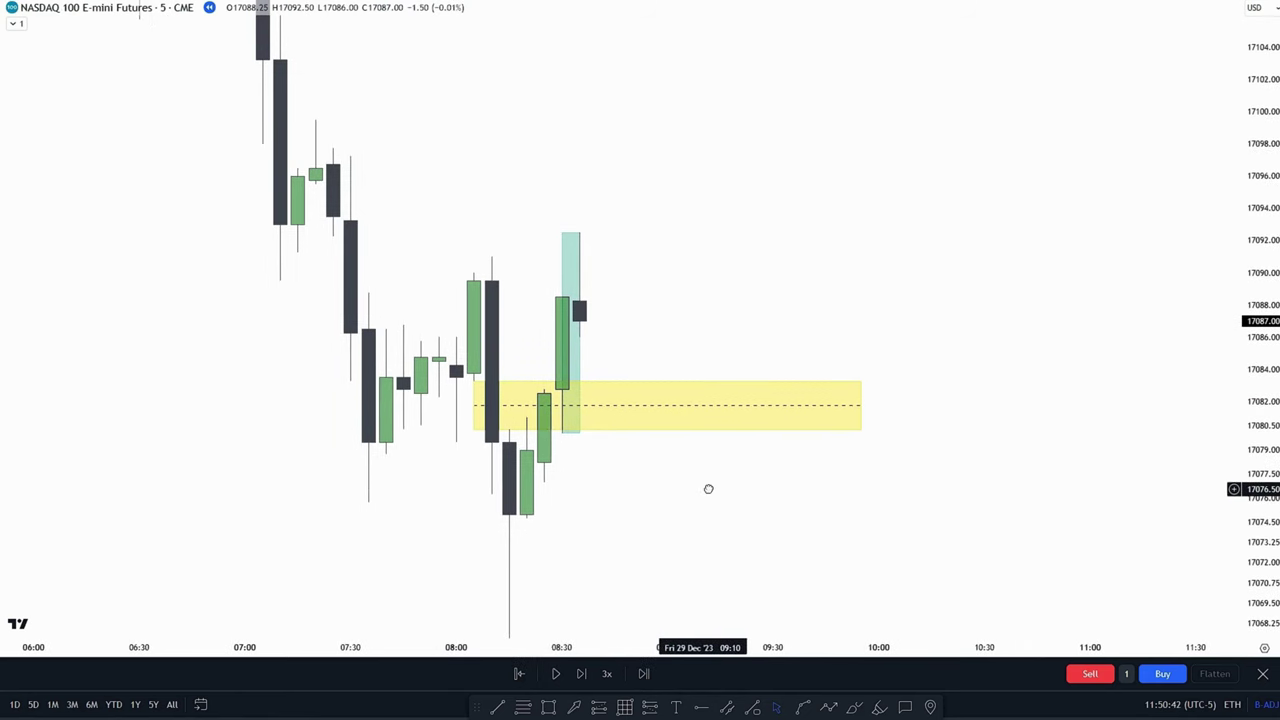
pyautogui.hscroll(2, 708, 489)
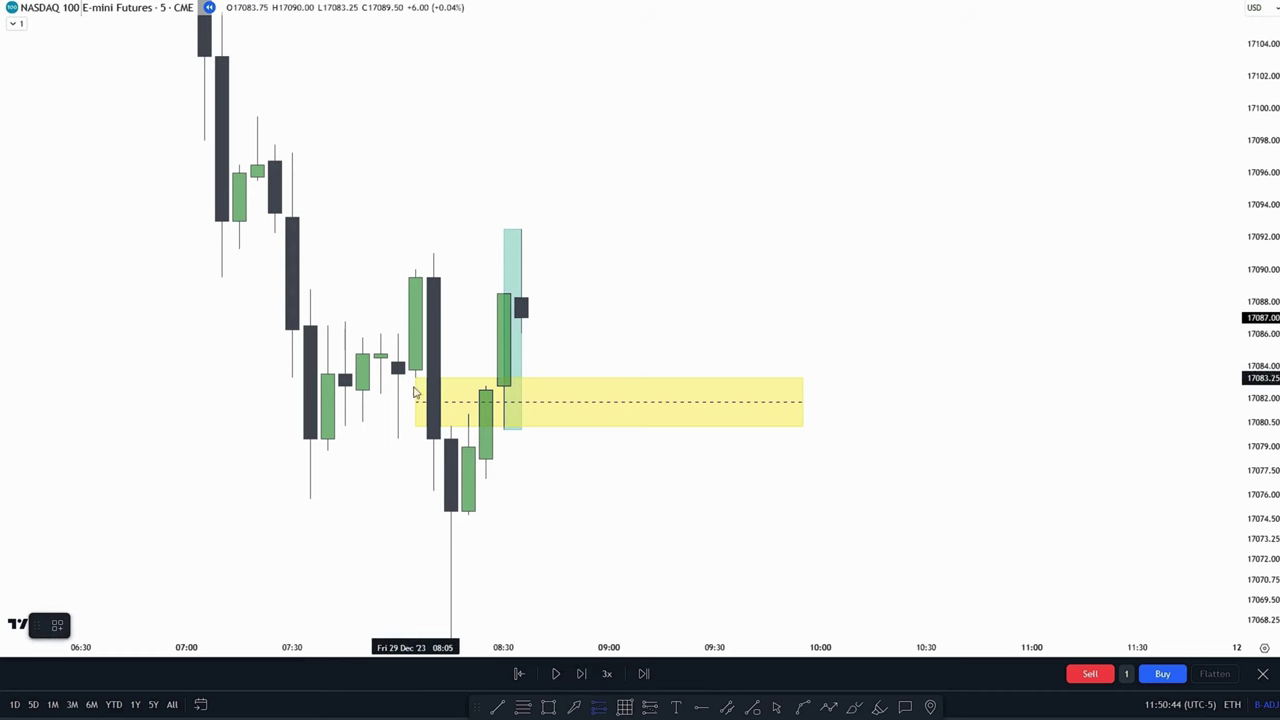
# Place a long position from 08:35 at the yellow gap's upper edge, with entry 17083.25, stop 17077.00 and target 17099.50.
pyautogui.click(415, 392)
pyautogui.moveTo(534, 422); pyautogui.dragTo(640, 428)
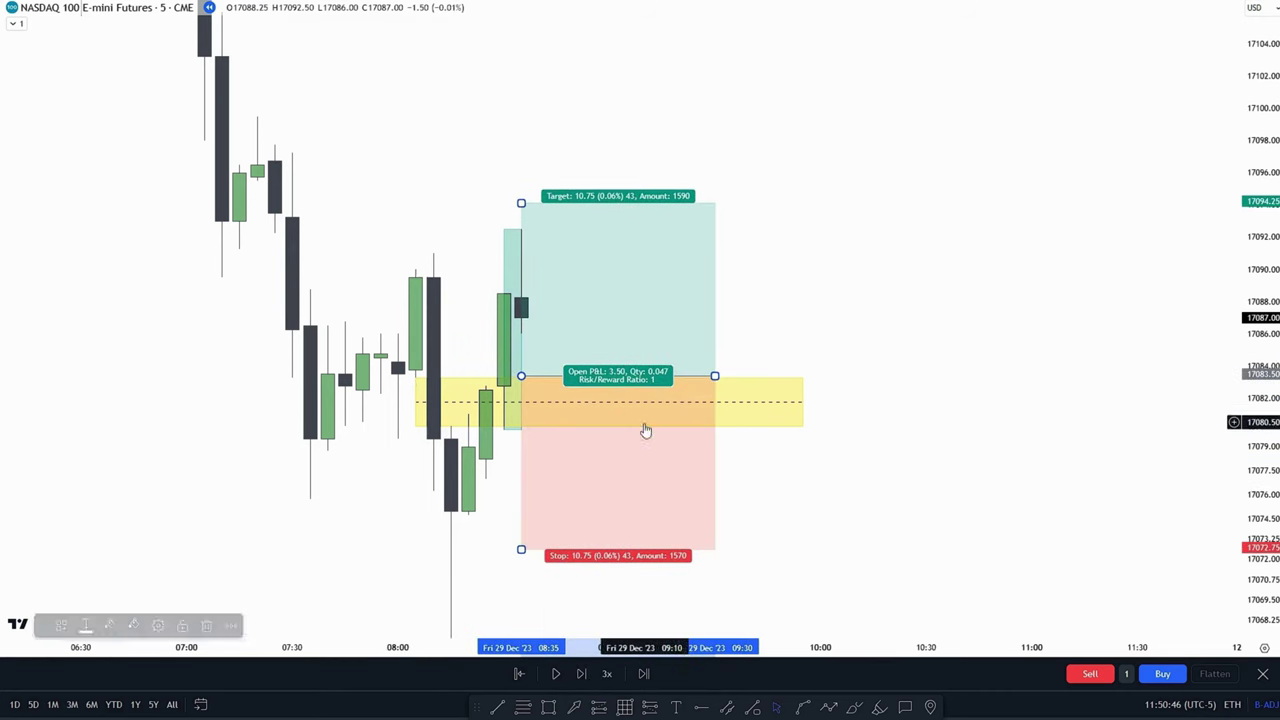
pyautogui.click(508, 577)
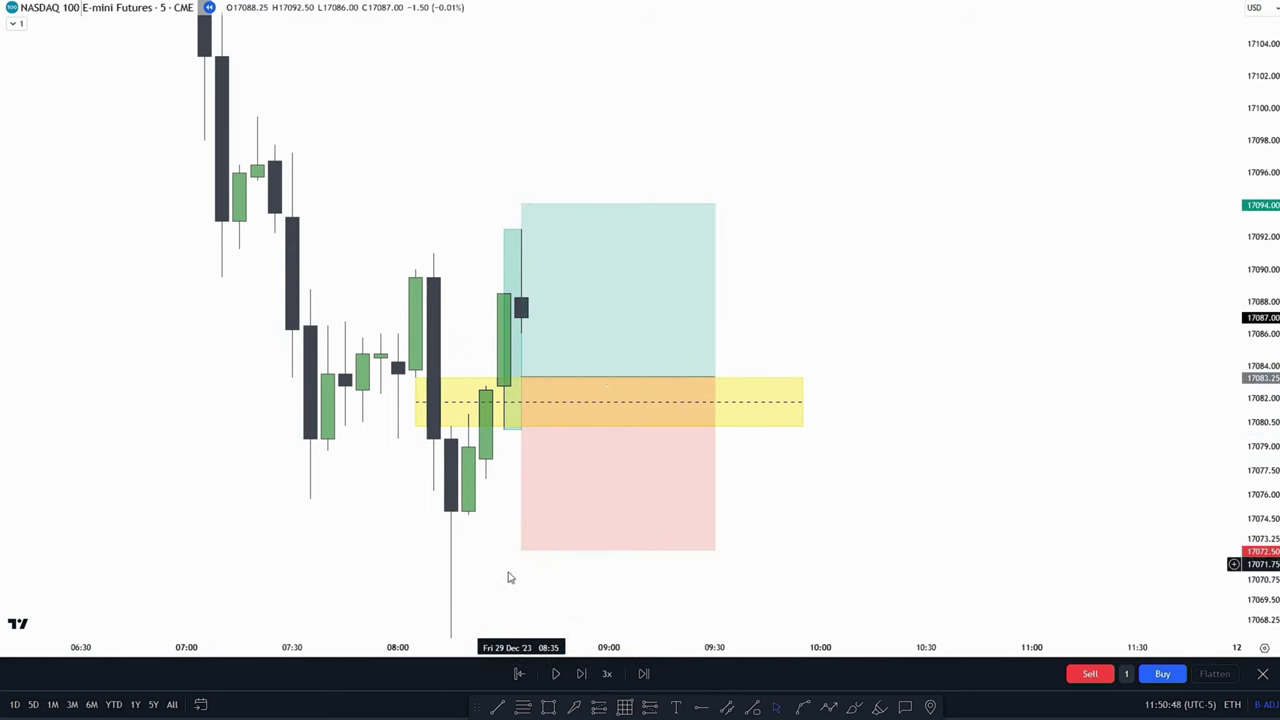
pyautogui.moveTo(521, 550); pyautogui.dragTo(488, 496)
pyautogui.moveTo(842, 543); pyautogui.dragTo(850, 632)
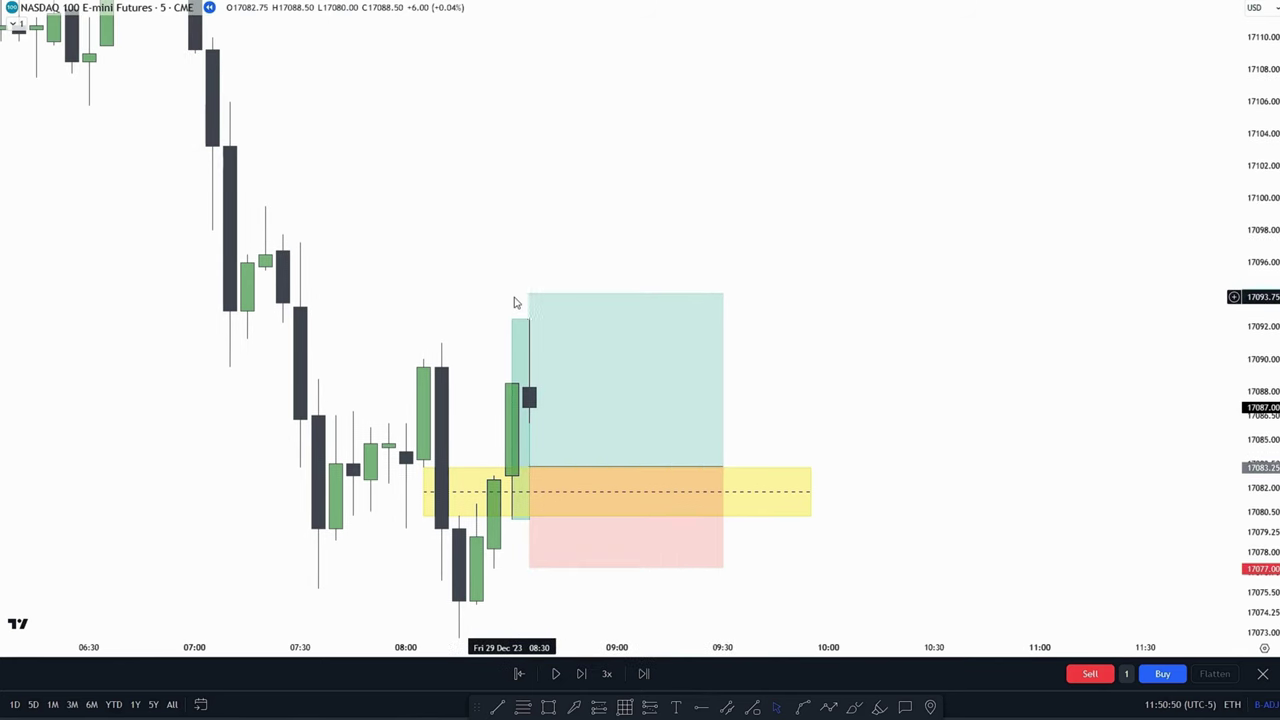
pyautogui.moveTo(531, 296); pyautogui.dragTo(274, 194)
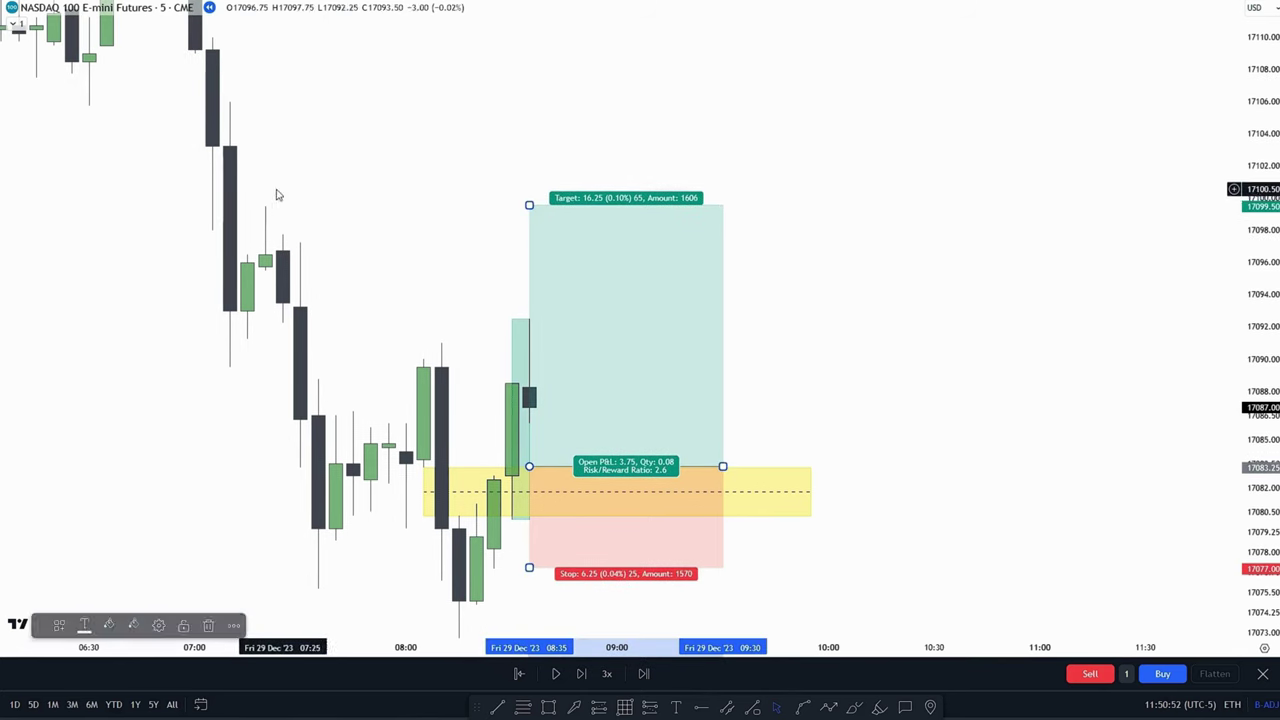
# Play the replay to 09:35 to see how the NY AM long position plays out.
pyautogui.click(432, 263)
pyautogui.moveTo(432, 262); pyautogui.dragTo(382, 234)
pyautogui.moveTo(1255, 331); pyautogui.dragTo(1254, 317)
pyautogui.moveTo(936, 344); pyautogui.dragTo(922, 281)
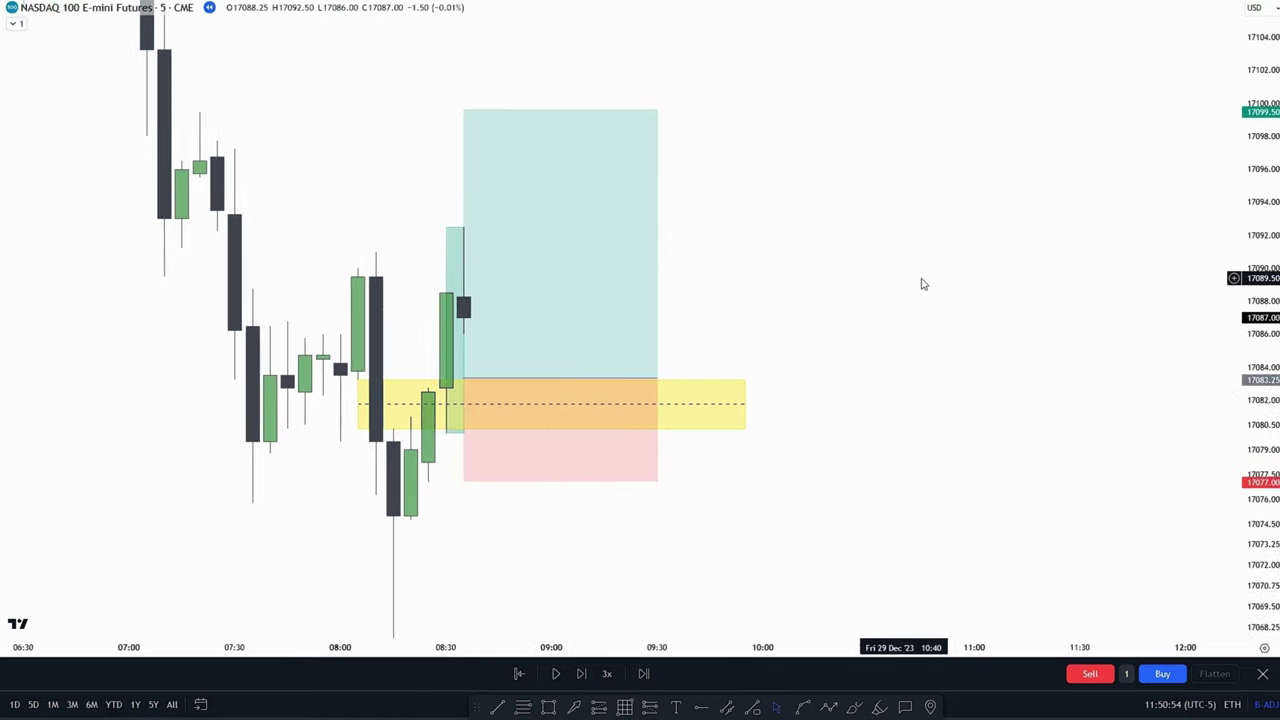
pyautogui.moveTo(1255, 293); pyautogui.dragTo(1255, 323)
pyautogui.moveTo(426, 304); pyautogui.dragTo(488, 334)
pyautogui.moveTo(762, 499); pyautogui.dragTo(729, 519)
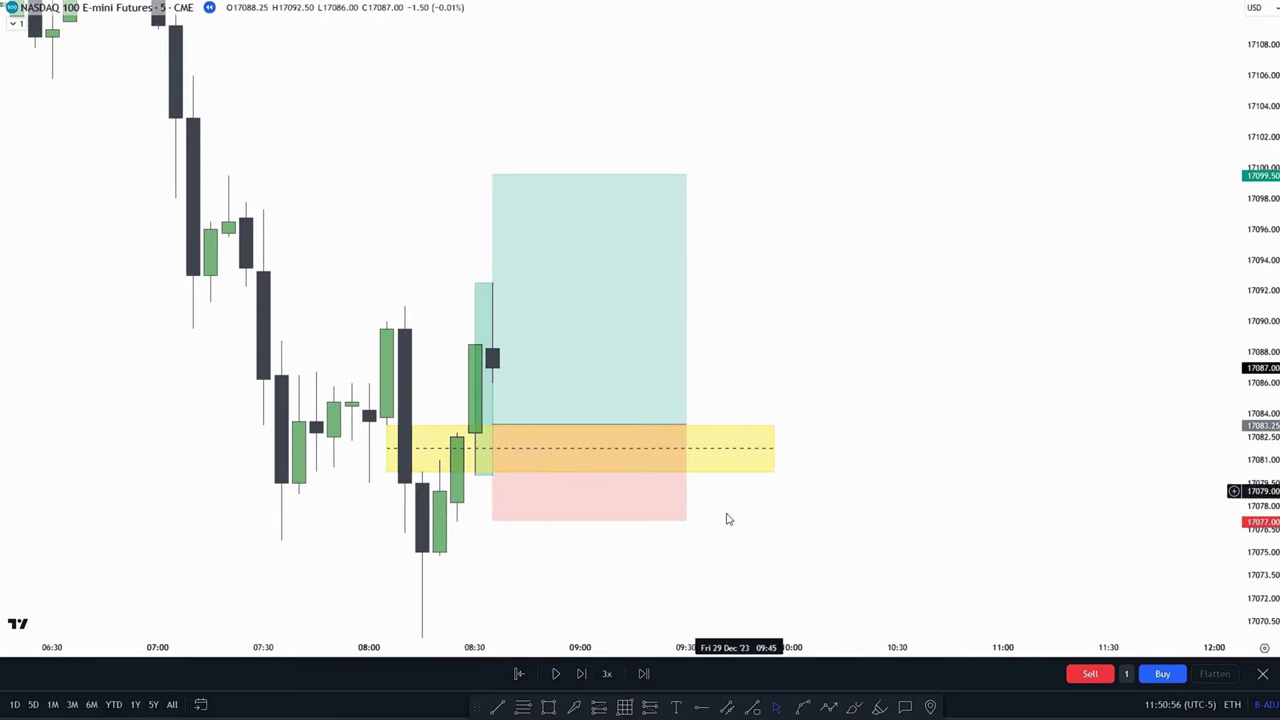
pyautogui.click(553, 675)
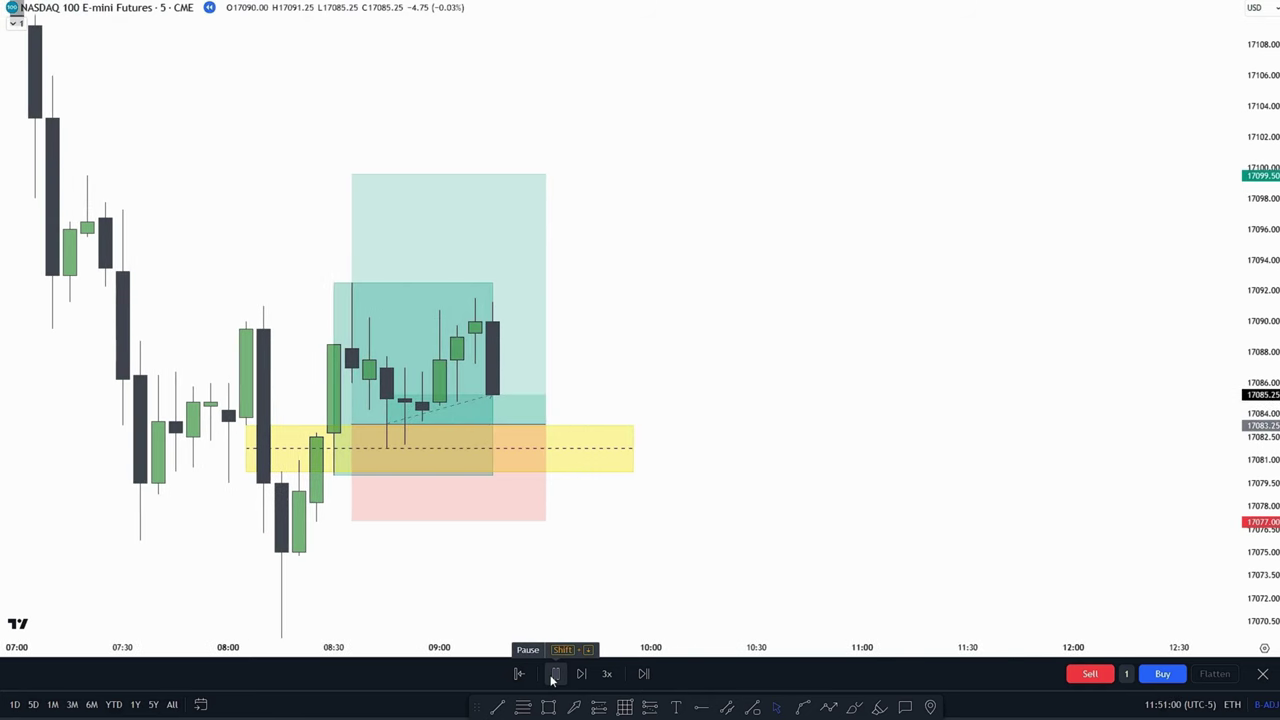
pyautogui.click(555, 675)
pyautogui.moveTo(671, 504); pyautogui.dragTo(823, 511)
pyautogui.hscroll(-1, 700, 320)
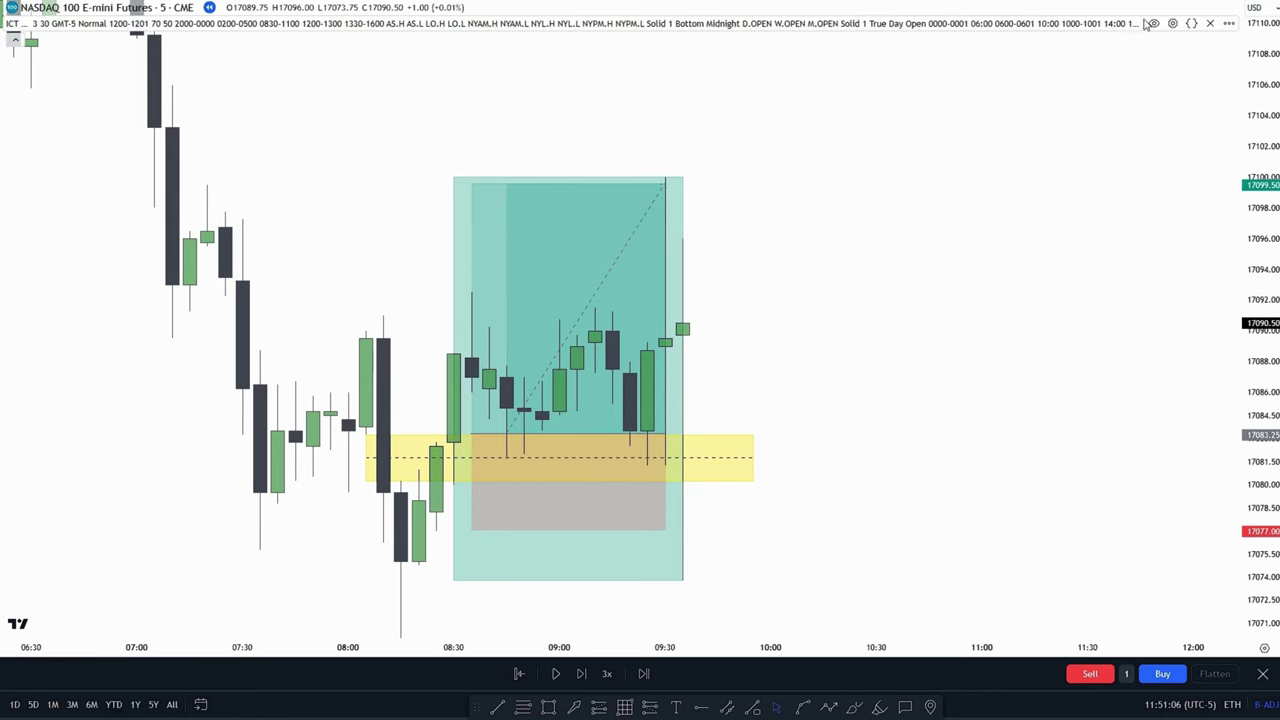
# Hide the ICT Killzones & Pivots indicator, collapse the indicator legend and examine the long position.
pyautogui.click(13, 38)
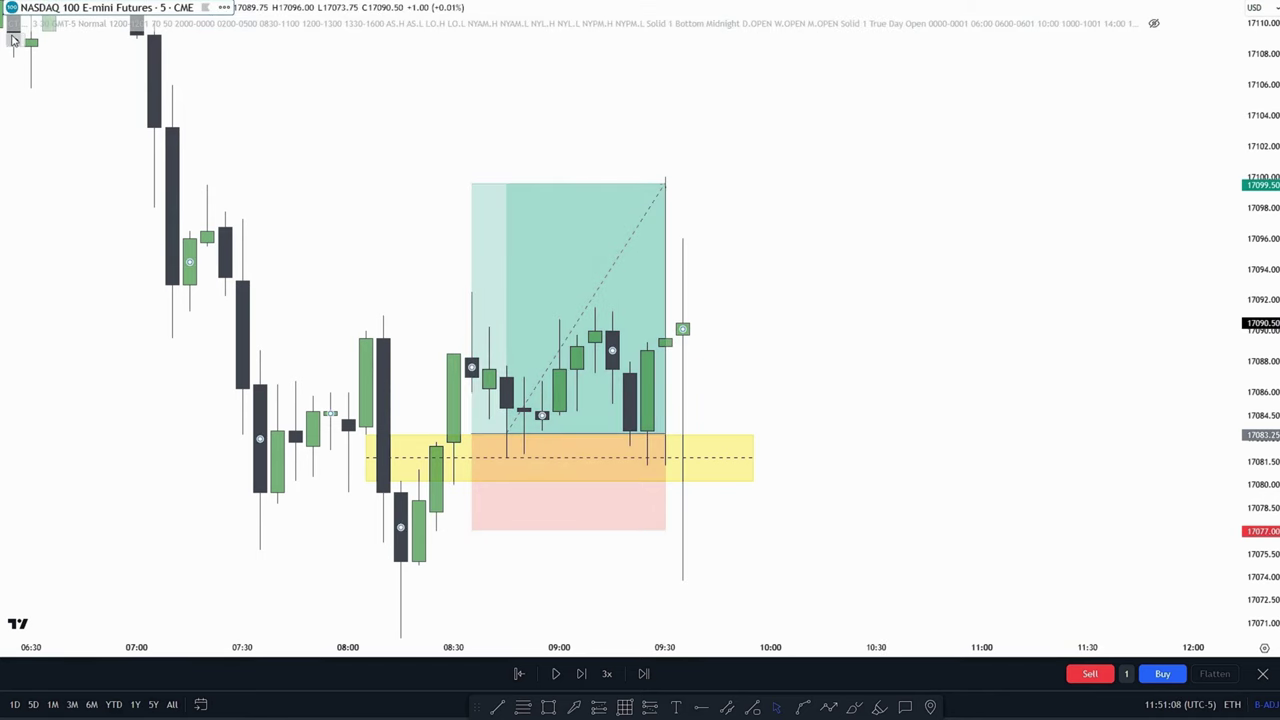
pyautogui.moveTo(771, 182); pyautogui.dragTo(786, 149)
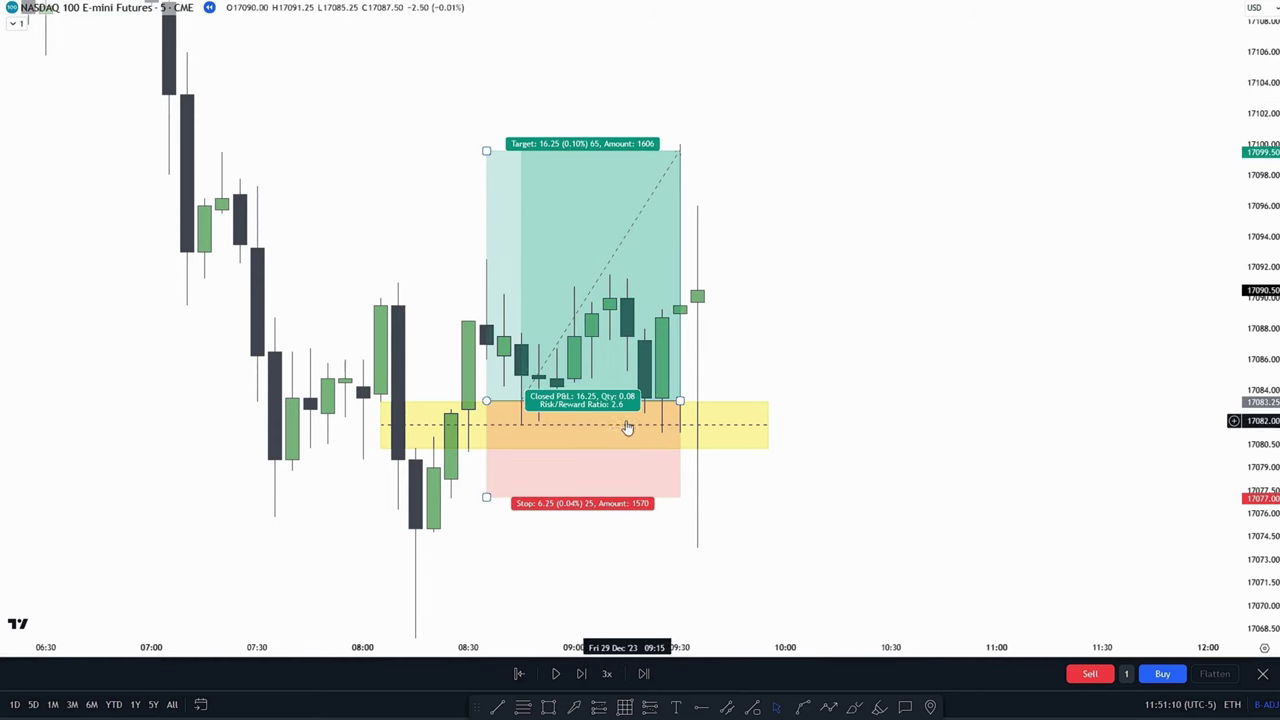
pyautogui.moveTo(864, 463); pyautogui.dragTo(856, 466)
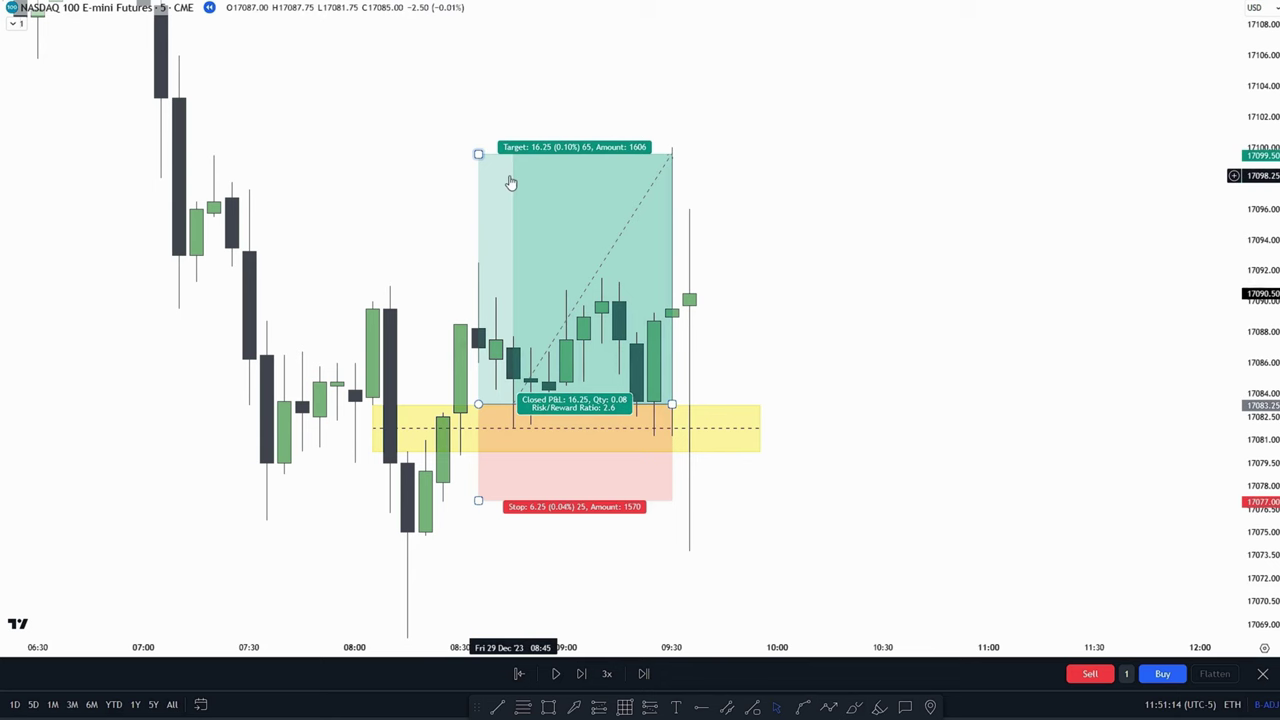
# Move the long position back to start at 08:25 and draw a 17099.50 trend line from the 07:20 high to 09:35.
pyautogui.moveTo(612, 372); pyautogui.dragTo(577, 372)
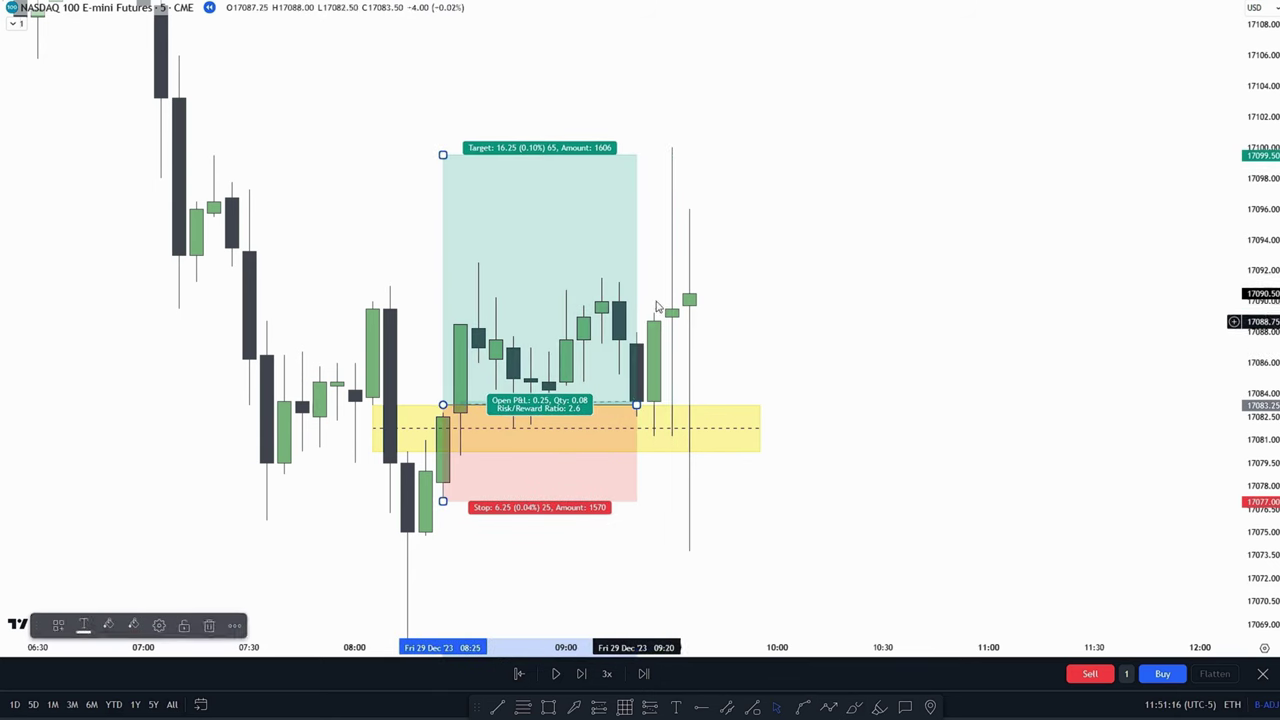
pyautogui.click(190, 113)
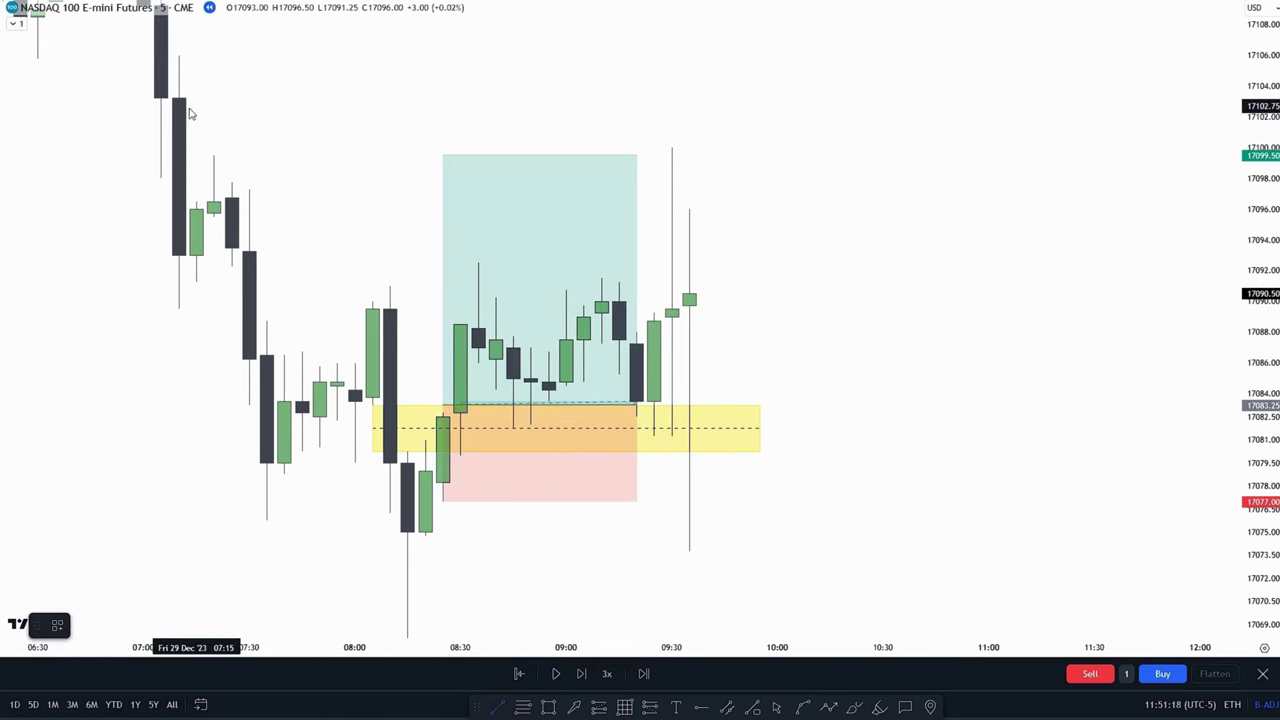
pyautogui.moveTo(214, 158)
pyautogui.mouseDown()
pyautogui.moveTo(674, 170)
pyautogui.moveTo(689, 158)
pyautogui.mouseUp()
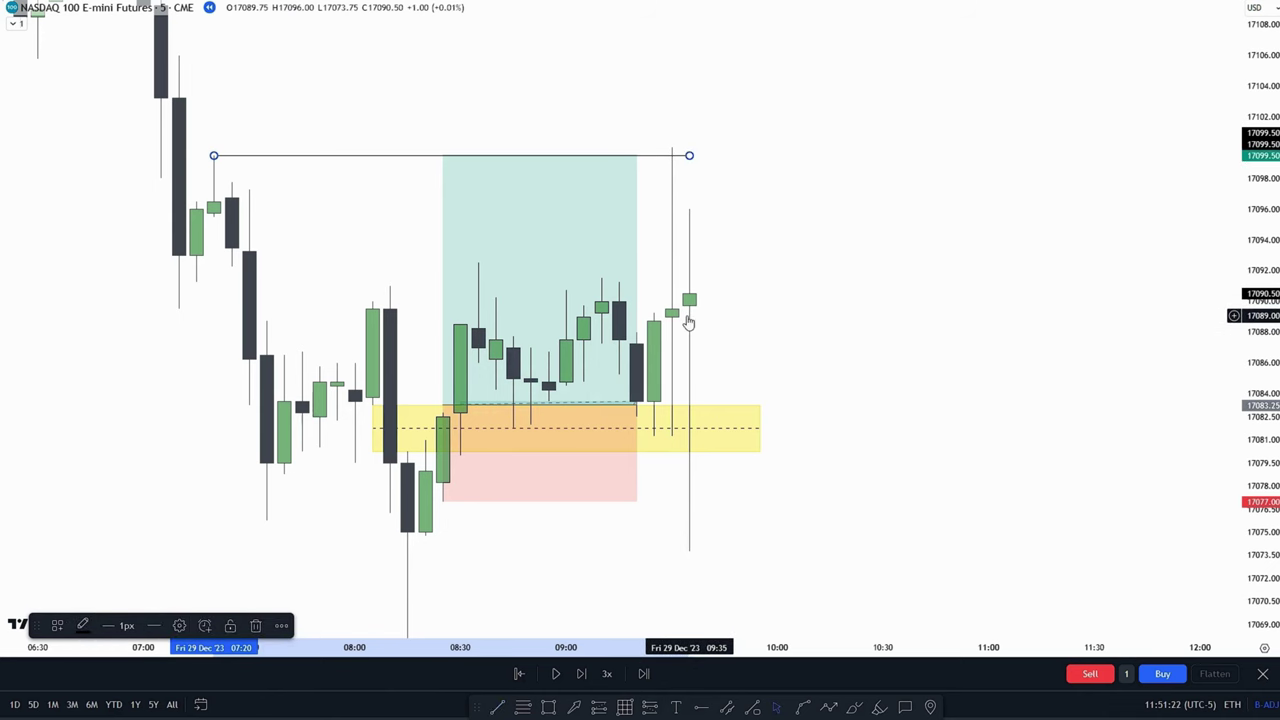
# Delete the 17099.50 trend line and the NY AM long position.
pyautogui.press('Delete')
pyautogui.click(623, 326)
pyautogui.press('Delete')
pyautogui.moveTo(860, 349); pyautogui.dragTo(783, 354)
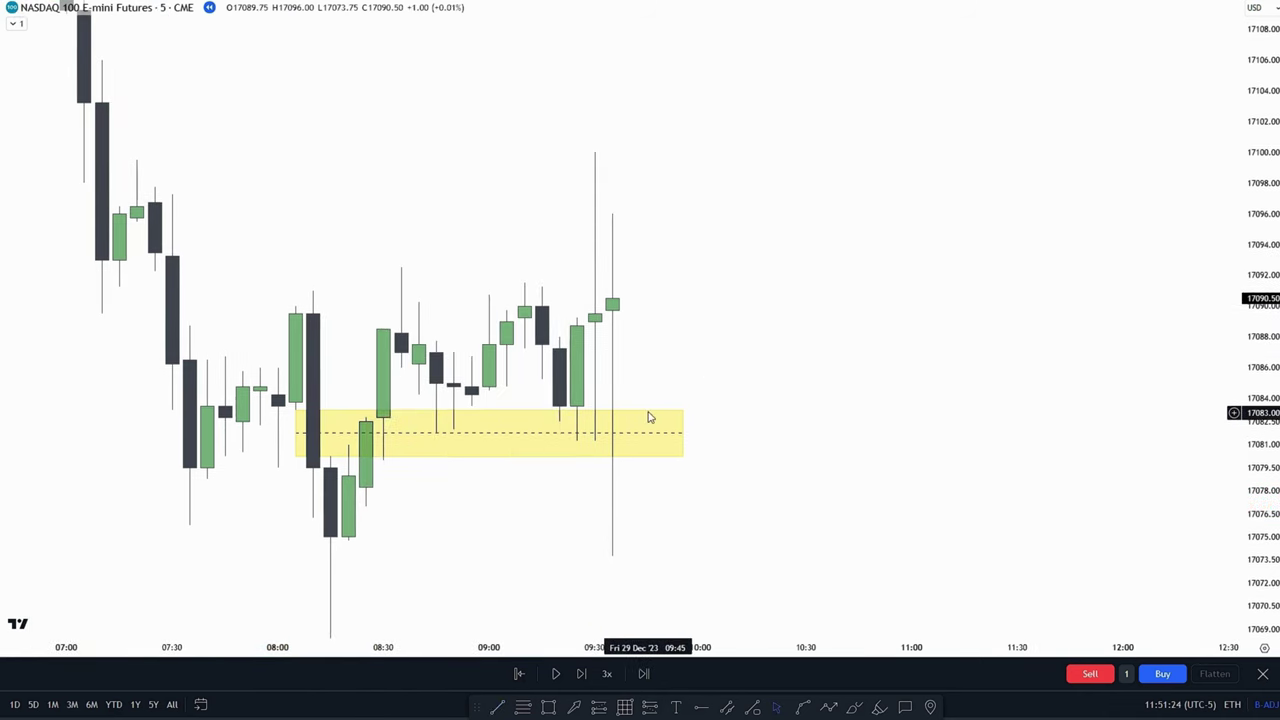
pyautogui.moveTo(587, 320); pyautogui.dragTo(520, 285)
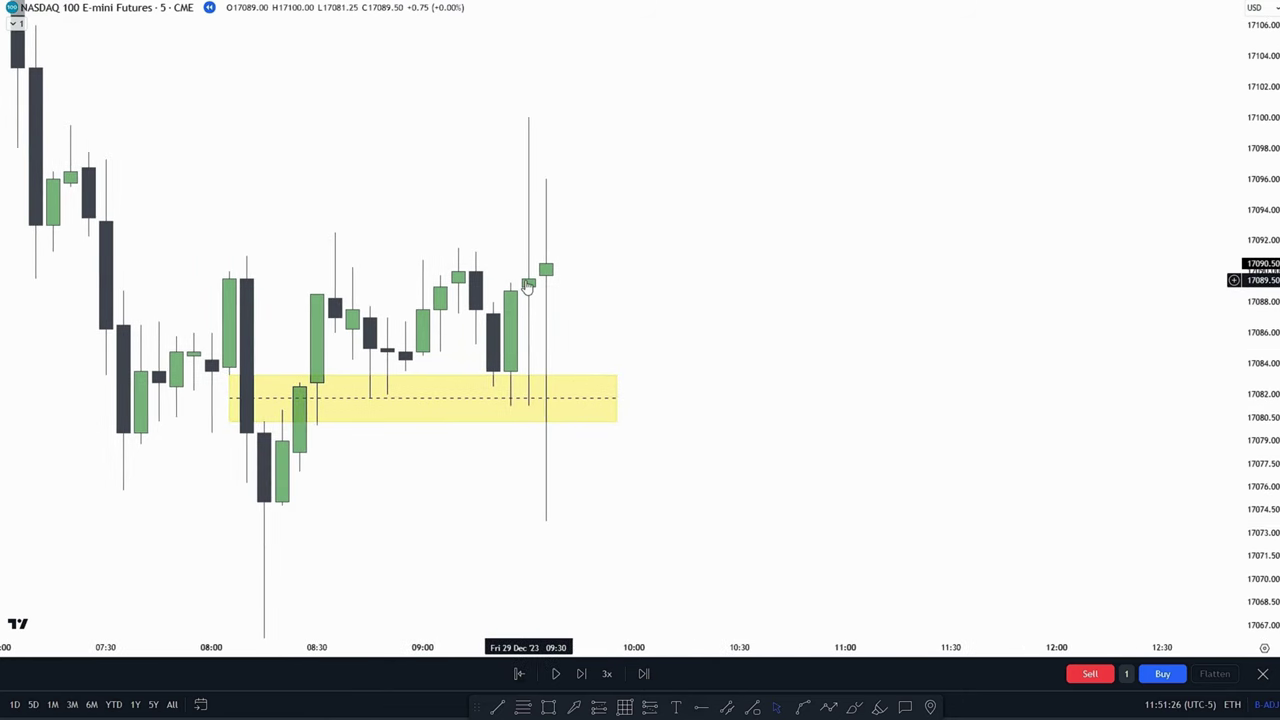
pyautogui.moveTo(732, 306); pyautogui.dragTo(864, 345)
pyautogui.moveTo(1262, 335); pyautogui.dragTo(1262, 355)
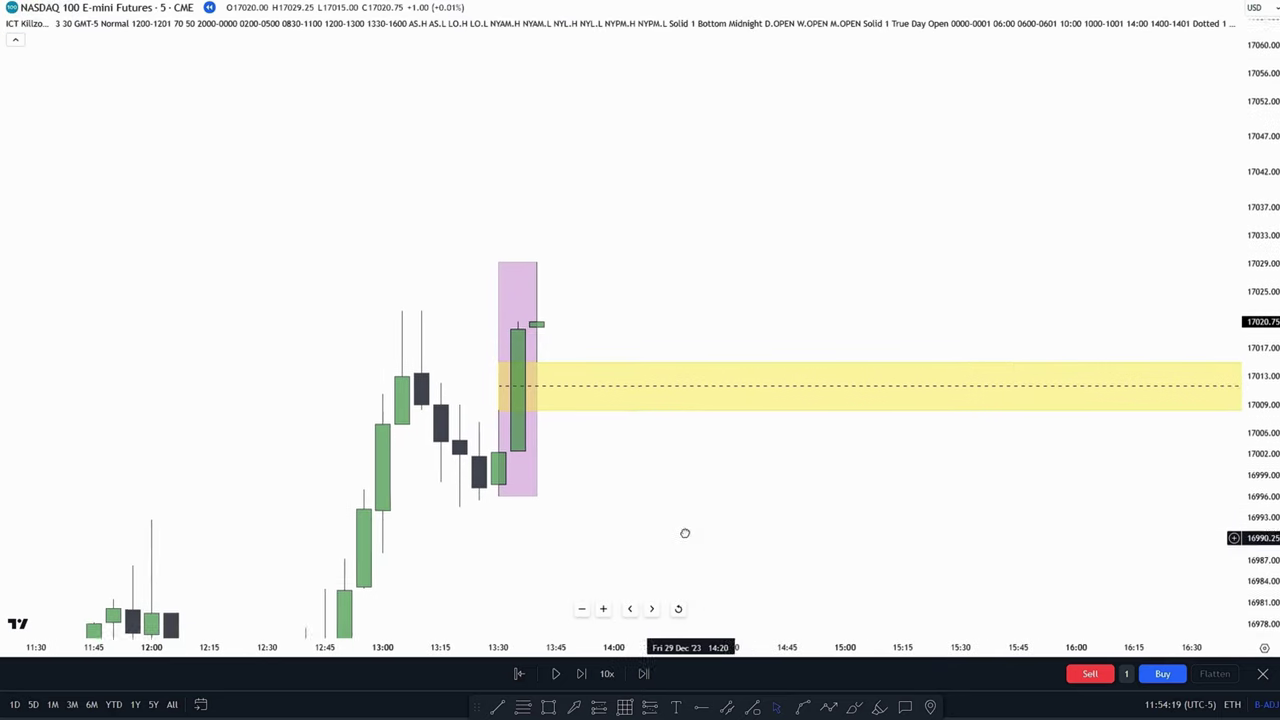
# Set the replay speed to 3x for the NY PM killzone.
pyautogui.moveTo(685, 533); pyautogui.dragTo(623, 491)
pyautogui.click(606, 674)
pyautogui.click(604, 566)
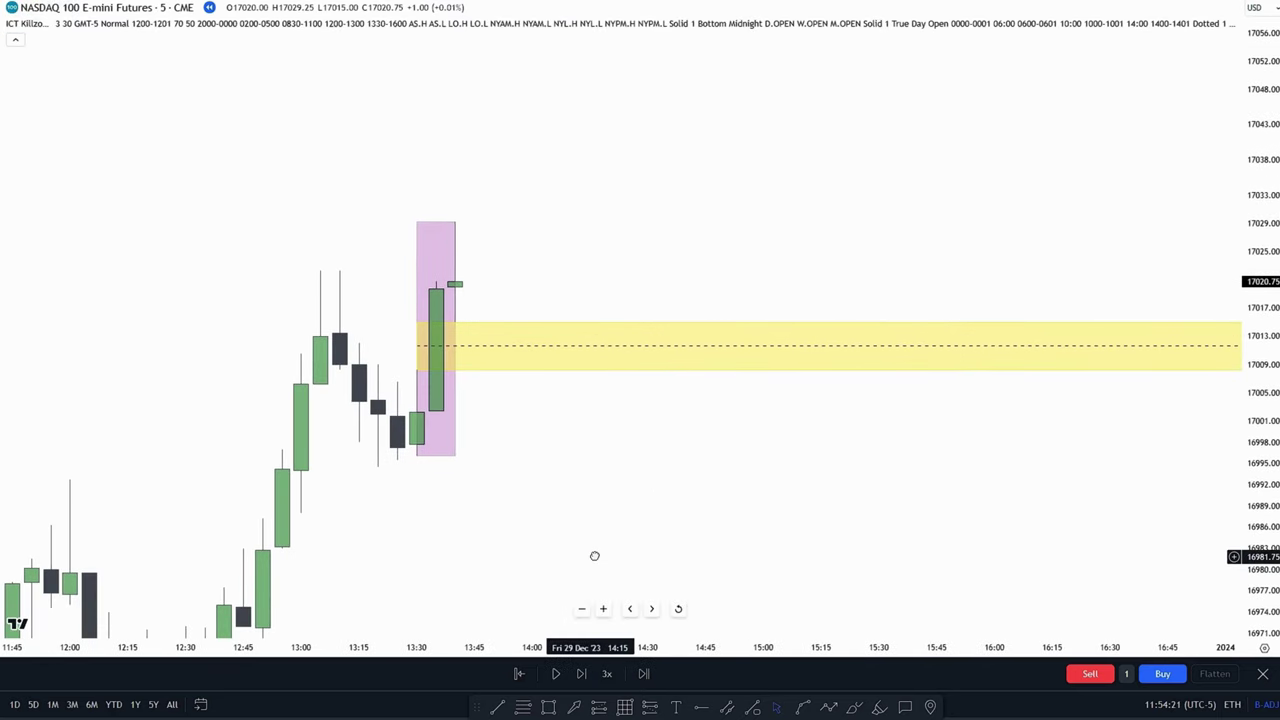
# Advance the replay to 13:55 so price retraces into the yellow gap of the NY PM killzone.
pyautogui.moveTo(517, 418); pyautogui.dragTo(603, 454)
pyautogui.scroll(-3, 603, 454)
pyautogui.moveTo(835, 459); pyautogui.dragTo(588, 454)
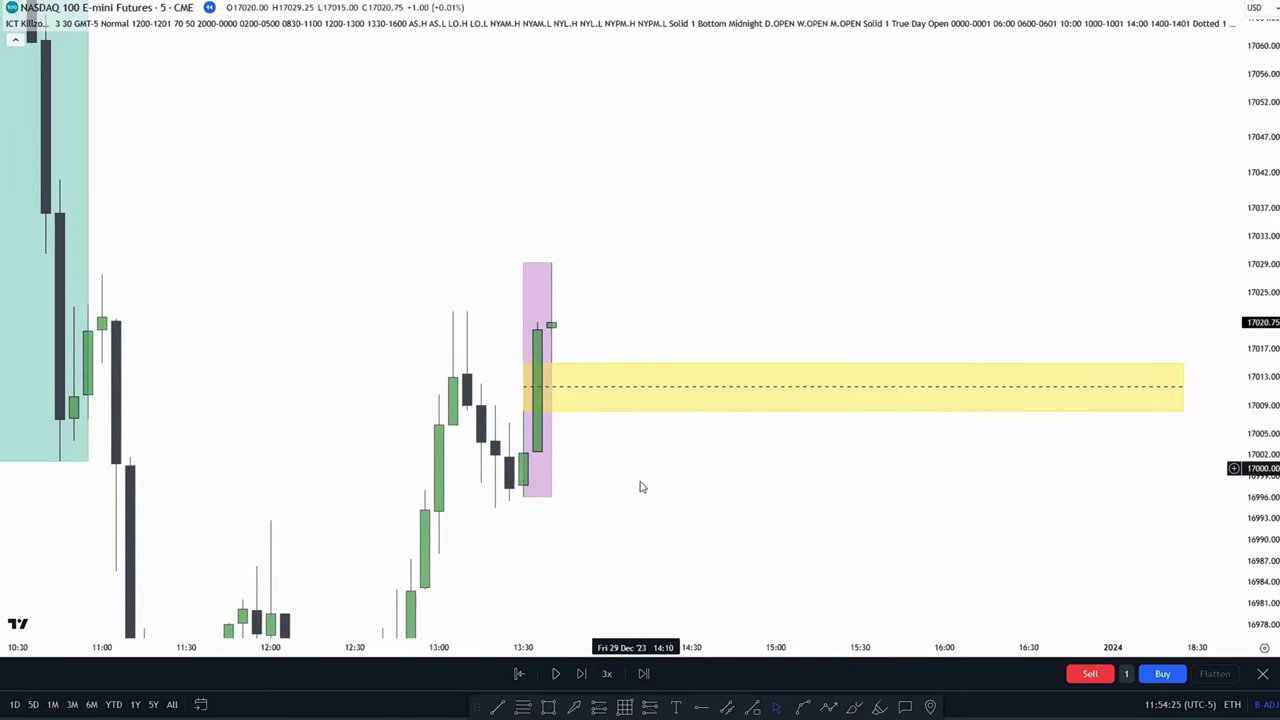
pyautogui.moveTo(642, 487); pyautogui.dragTo(576, 480)
pyautogui.click(478, 372)
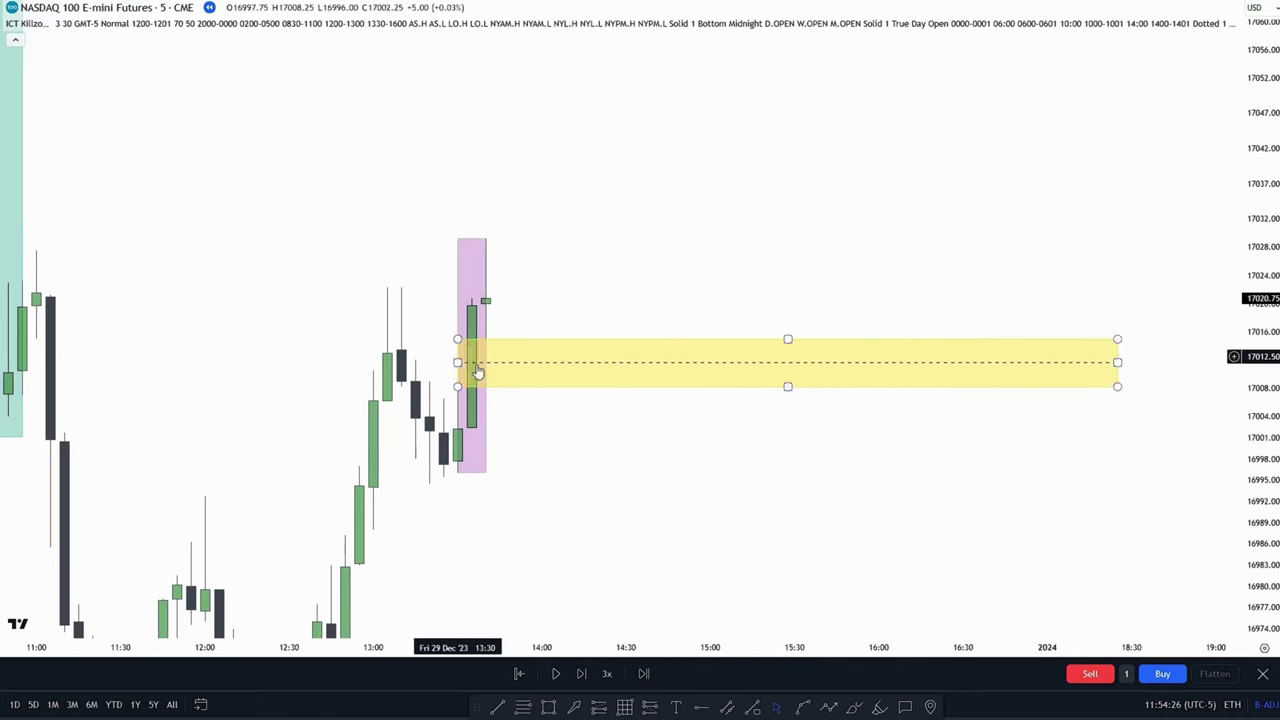
pyautogui.click(554, 676)
pyautogui.moveTo(568, 550); pyautogui.dragTo(668, 614)
pyautogui.moveTo(630, 353); pyautogui.dragTo(603, 356)
pyautogui.hotkey('shift', 'Right')
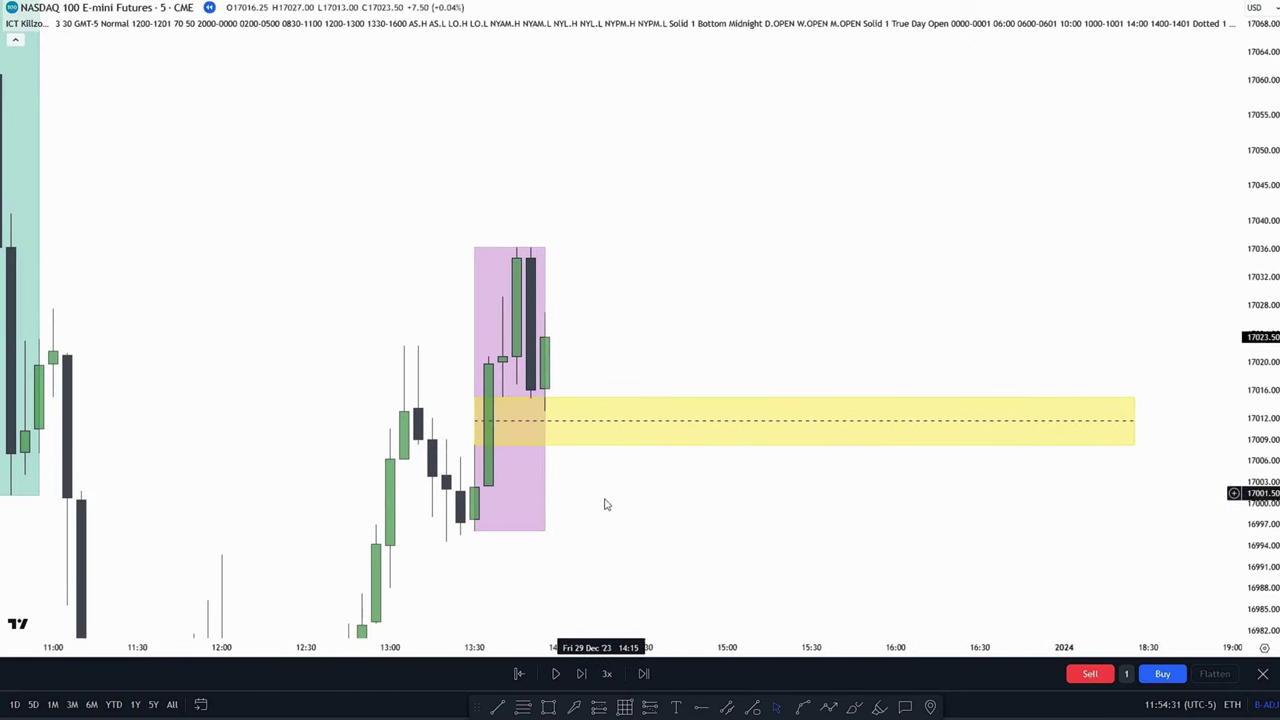
# Place a long position from 13:50 at the NY PM yellow gap, with entry 17014.75, stop 16996.00 and target 17052.25.
pyautogui.click(528, 406)
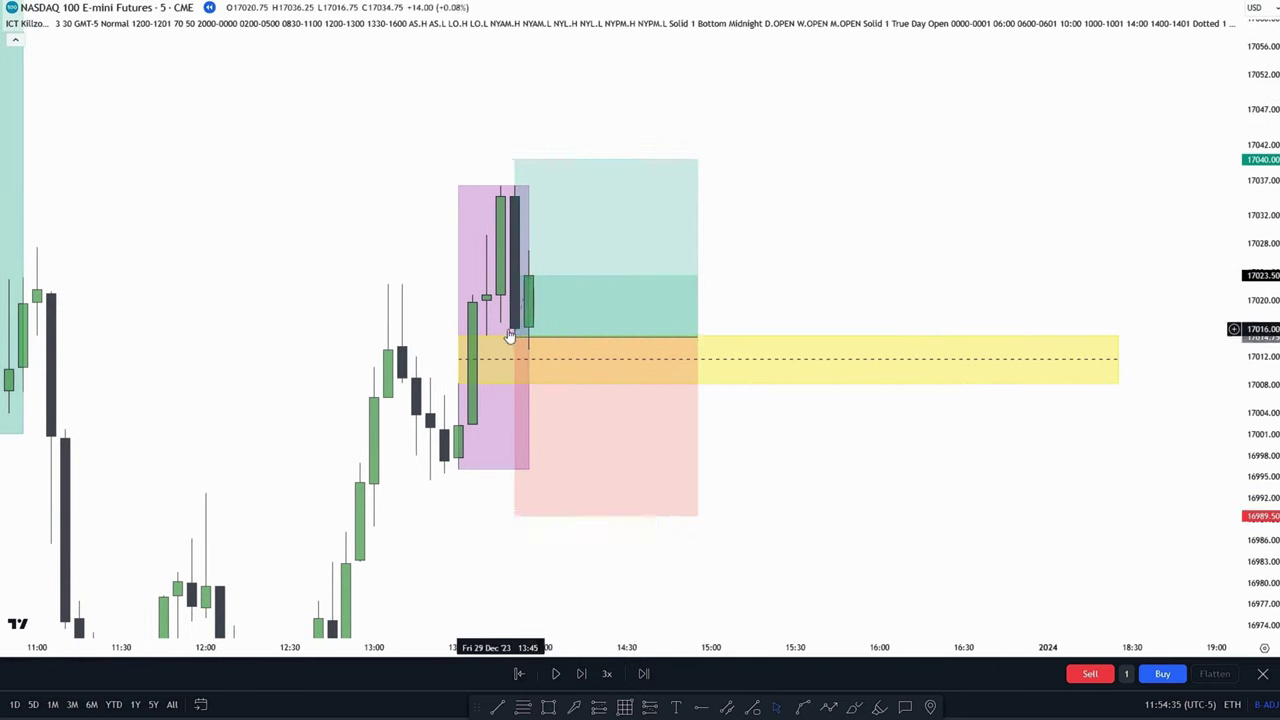
pyautogui.moveTo(512, 517); pyautogui.dragTo(463, 487)
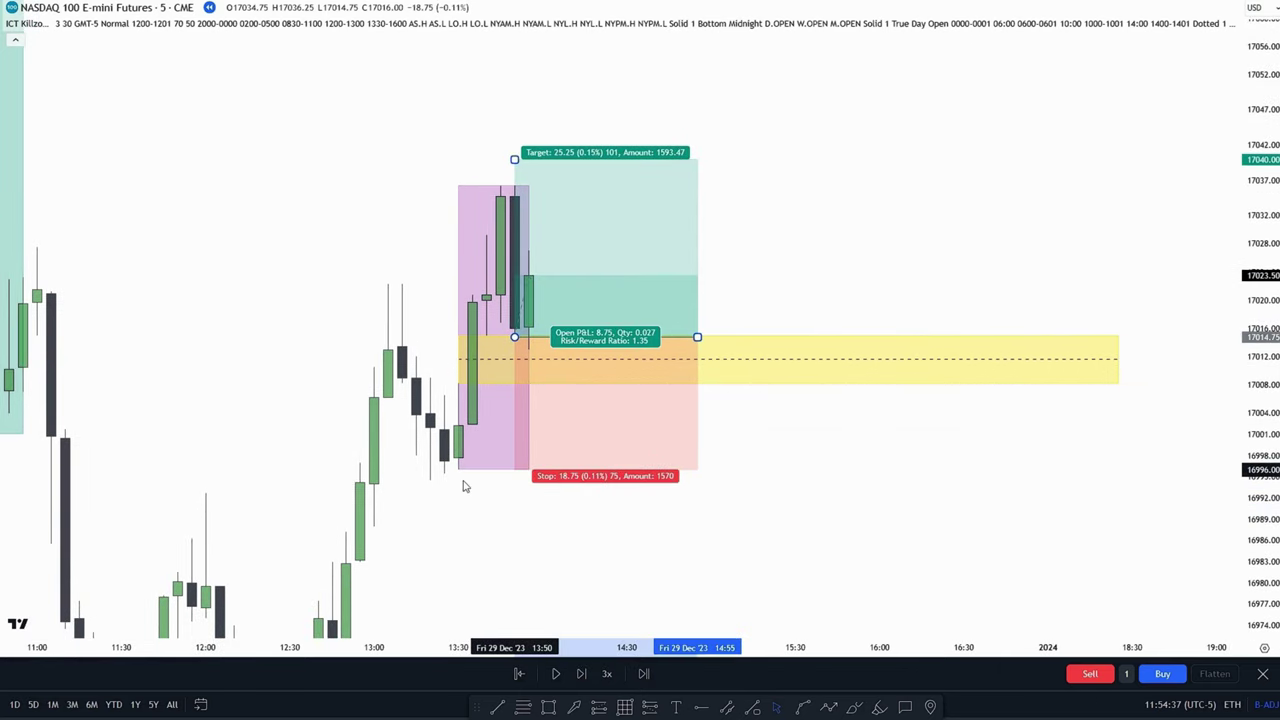
pyautogui.scroll(-3, 509, 374)
pyautogui.moveTo(666, 266); pyautogui.dragTo(642, 187)
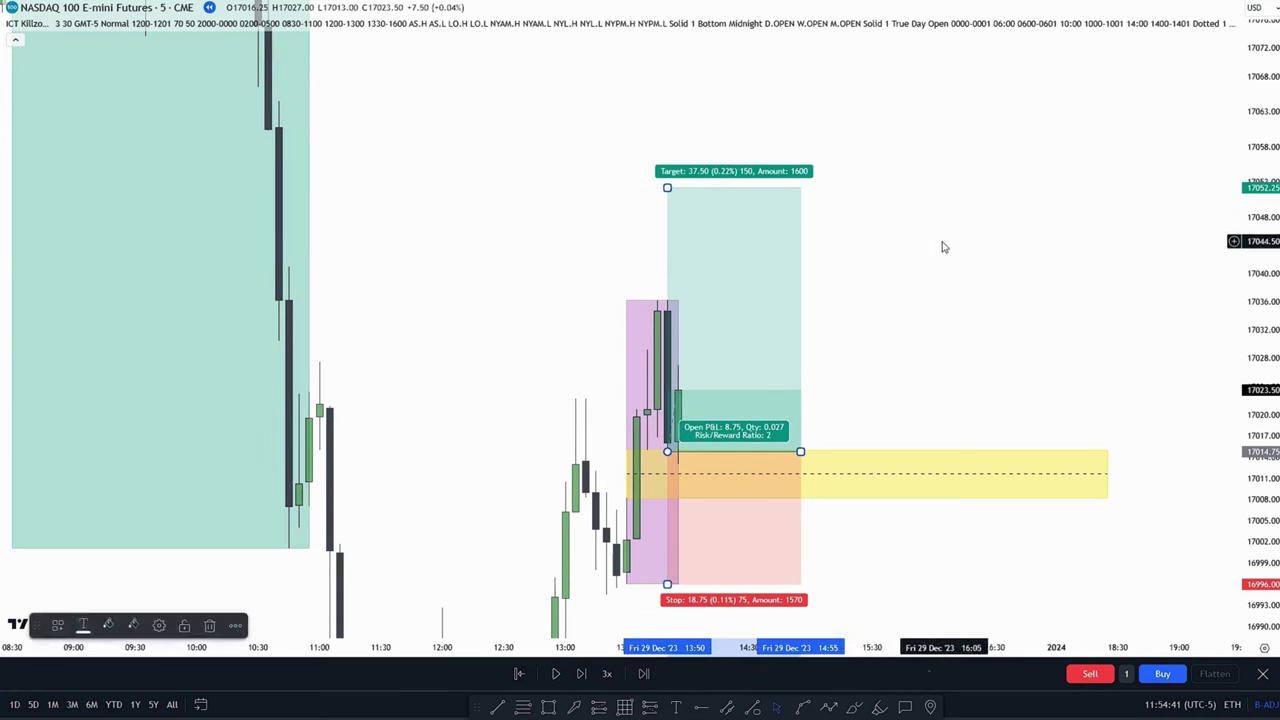
pyautogui.moveTo(943, 246); pyautogui.dragTo(834, 213)
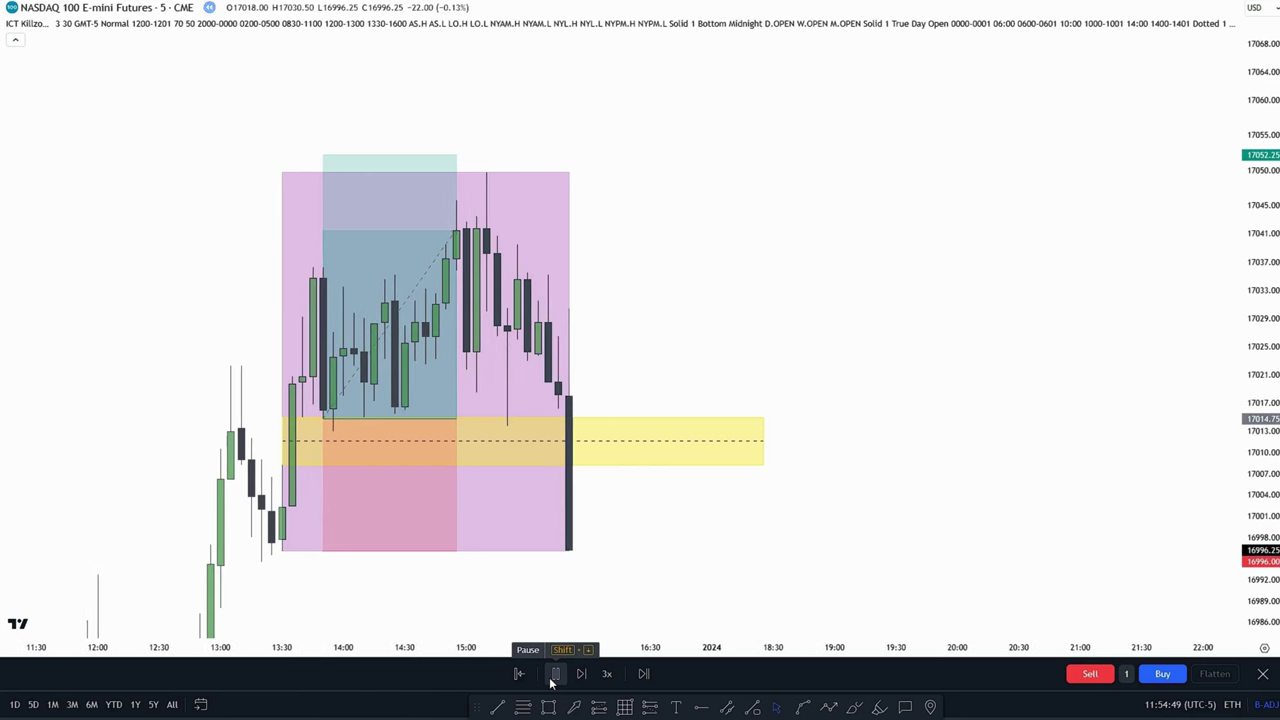
# Pause the replay at the end of the NY PM killzone and review how the long position played out.
pyautogui.click(553, 677)
pyautogui.moveTo(721, 539); pyautogui.dragTo(786, 545)
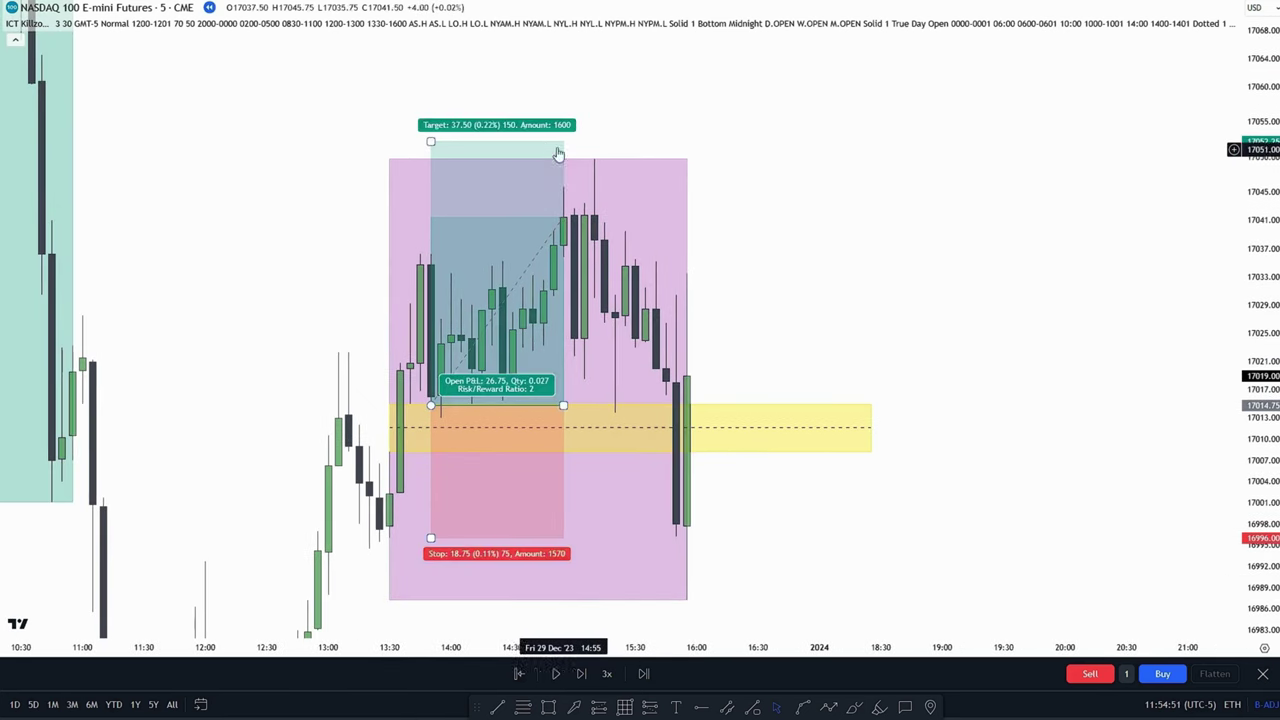
pyautogui.moveTo(834, 286); pyautogui.dragTo(830, 272)
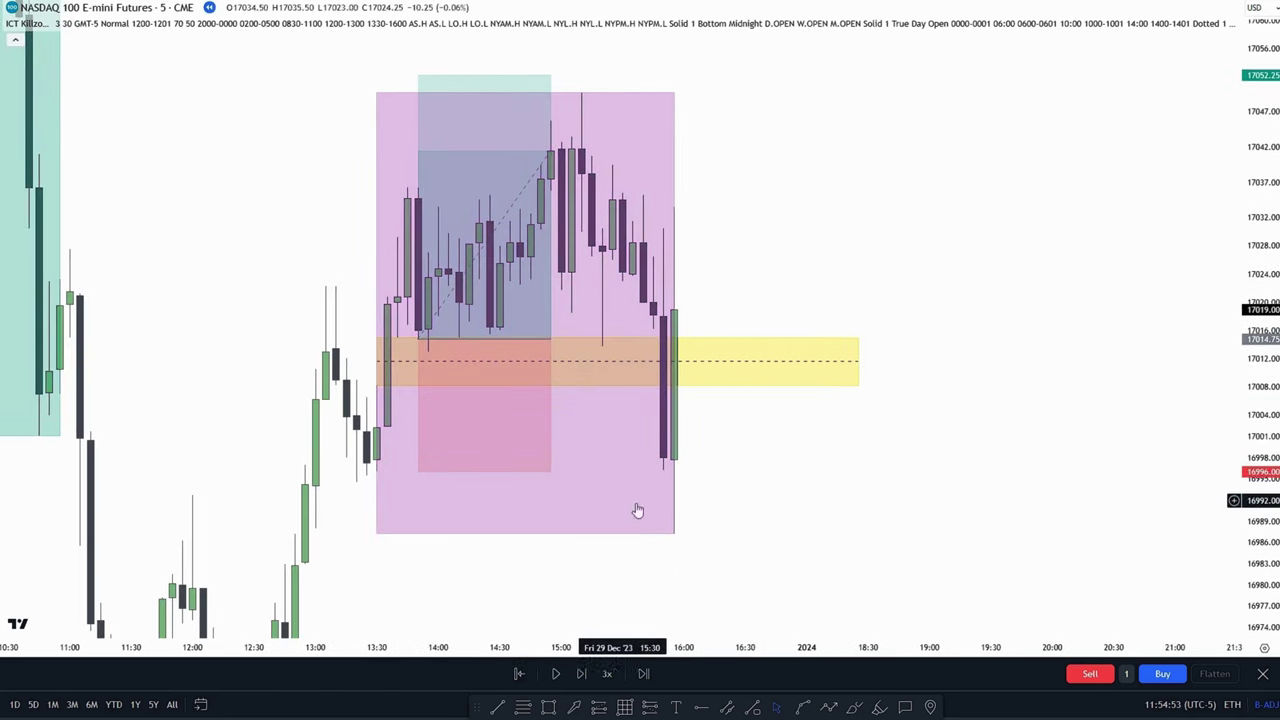
pyautogui.moveTo(771, 479); pyautogui.dragTo(824, 533)
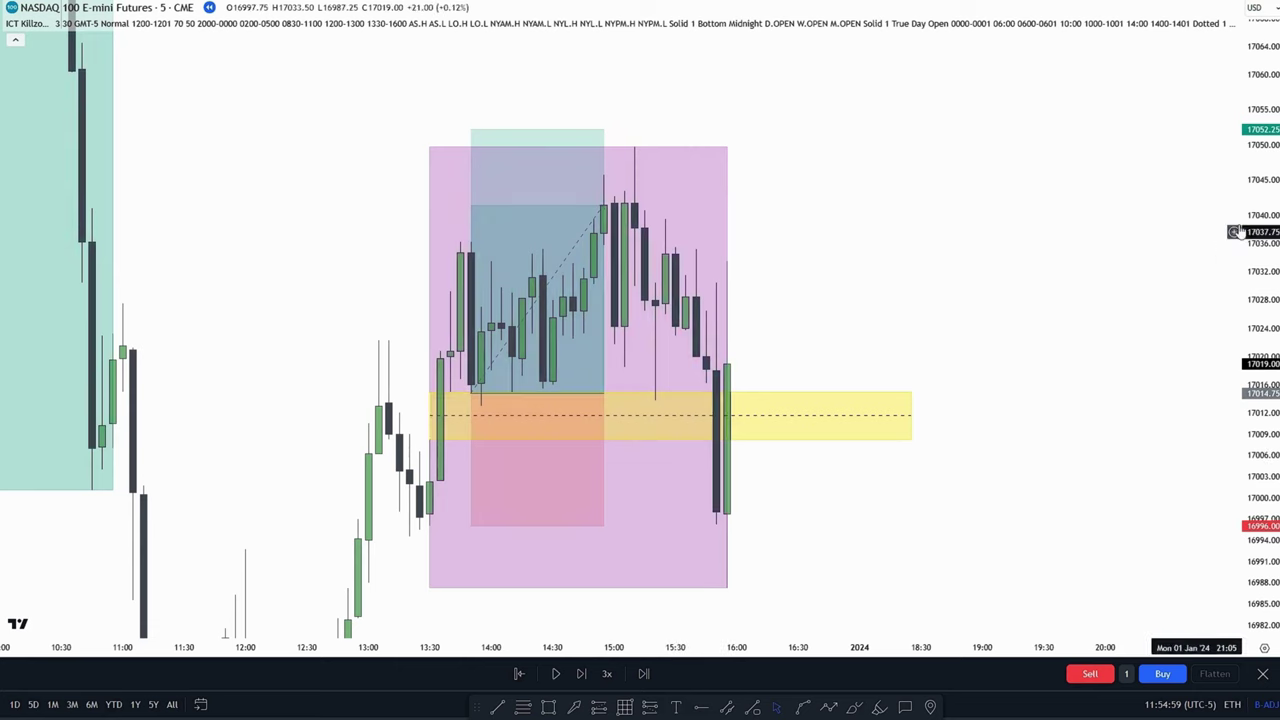
# Examine the day's Asia, London, NY AM and NY PM killzones together on the 5-minute chart.
pyautogui.moveTo(1258, 230); pyautogui.dragTo(1258, 320)
pyautogui.scroll(-1, 1150, 302)
pyautogui.moveTo(974, 277); pyautogui.dragTo(914, 283)
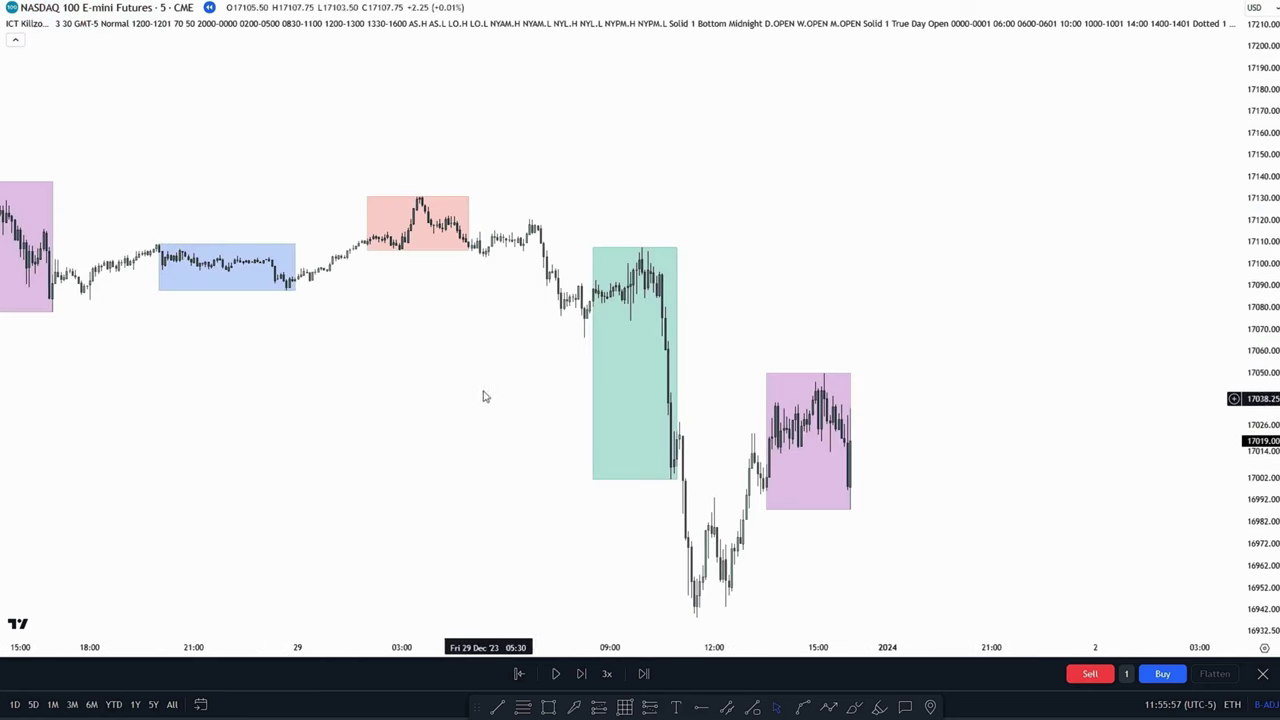
pyautogui.hscroll(-3, 537, 347)
pyautogui.moveTo(627, 359); pyautogui.dragTo(558, 352)
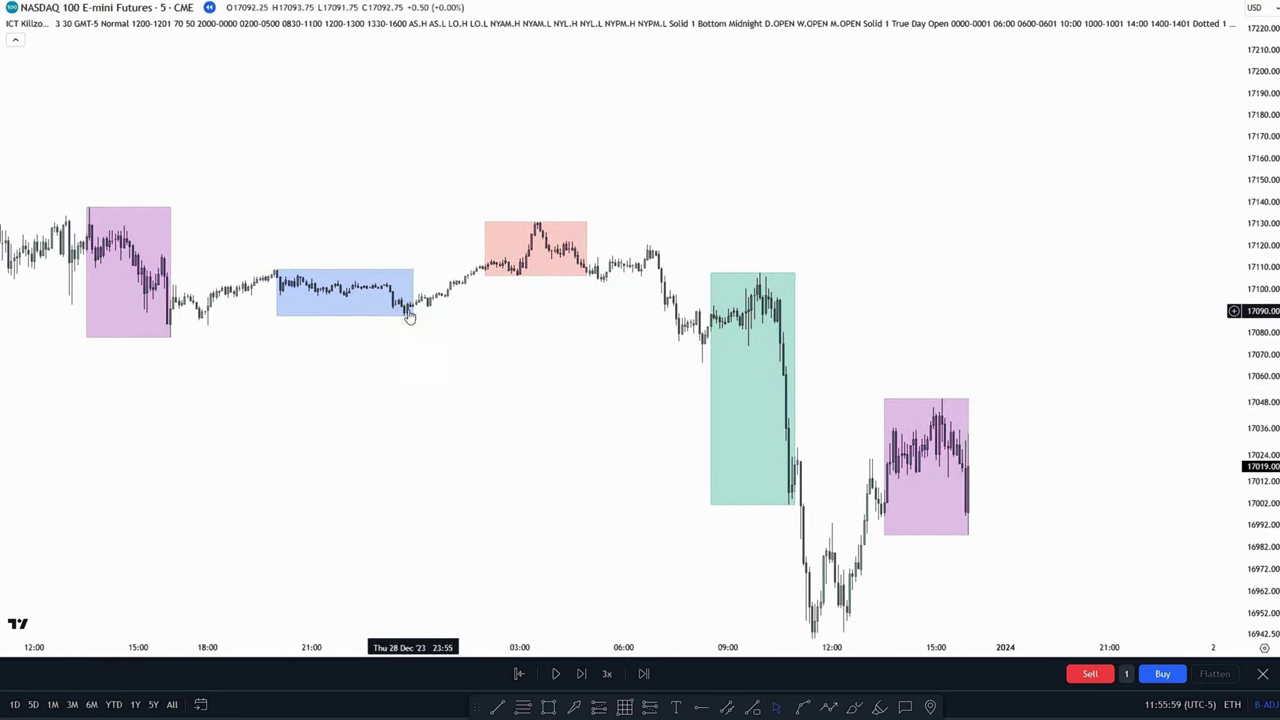
pyautogui.hscroll(1, 395, 320)
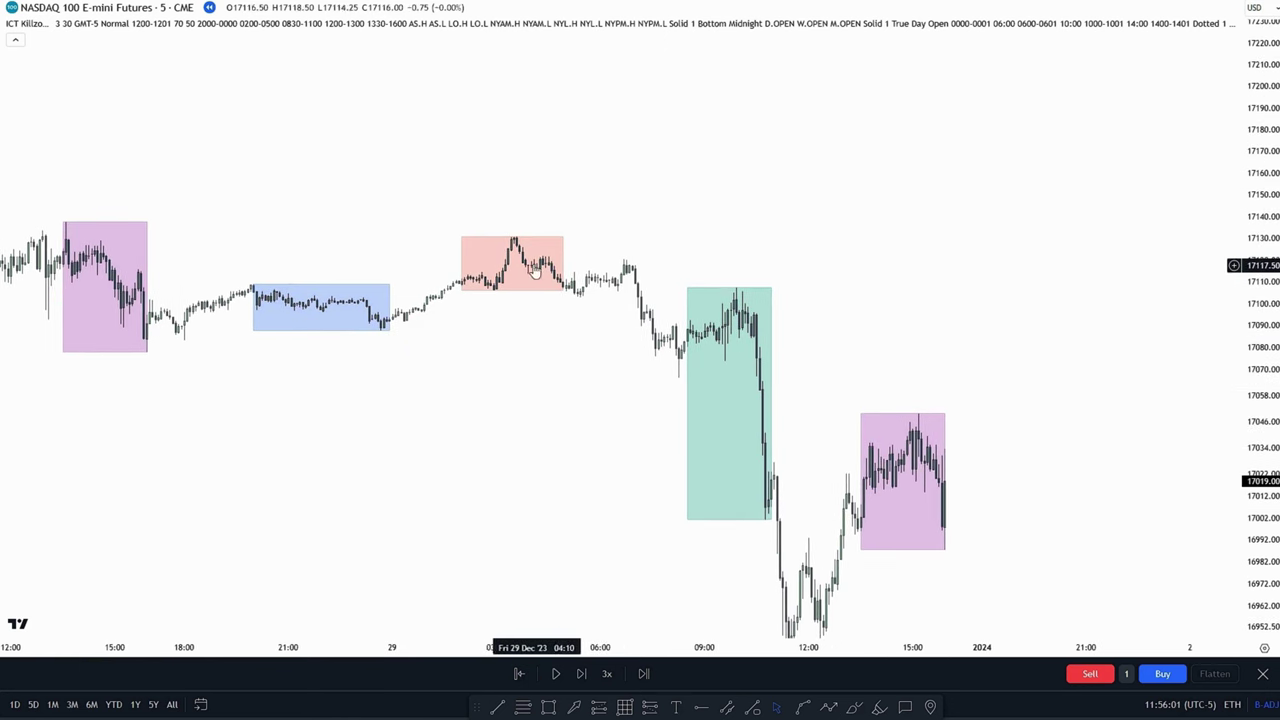
pyautogui.hscroll(2, 725, 335)
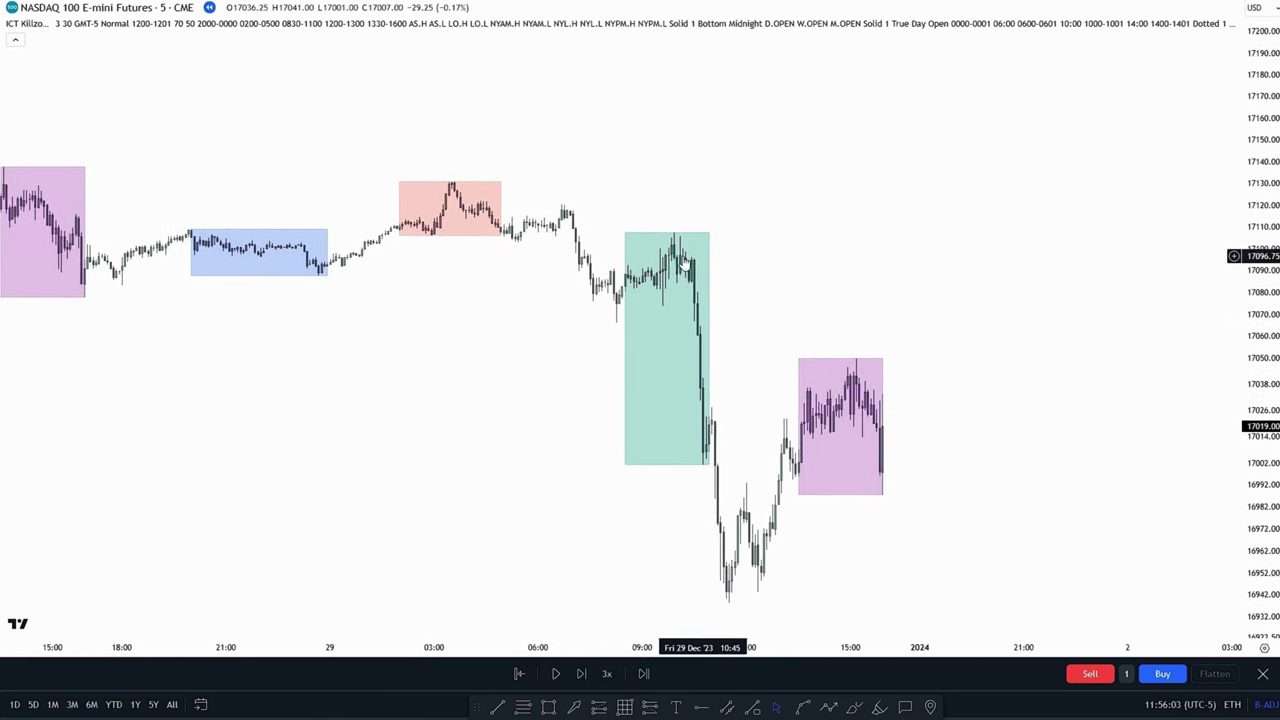
pyautogui.hscroll(1, 436, 308)
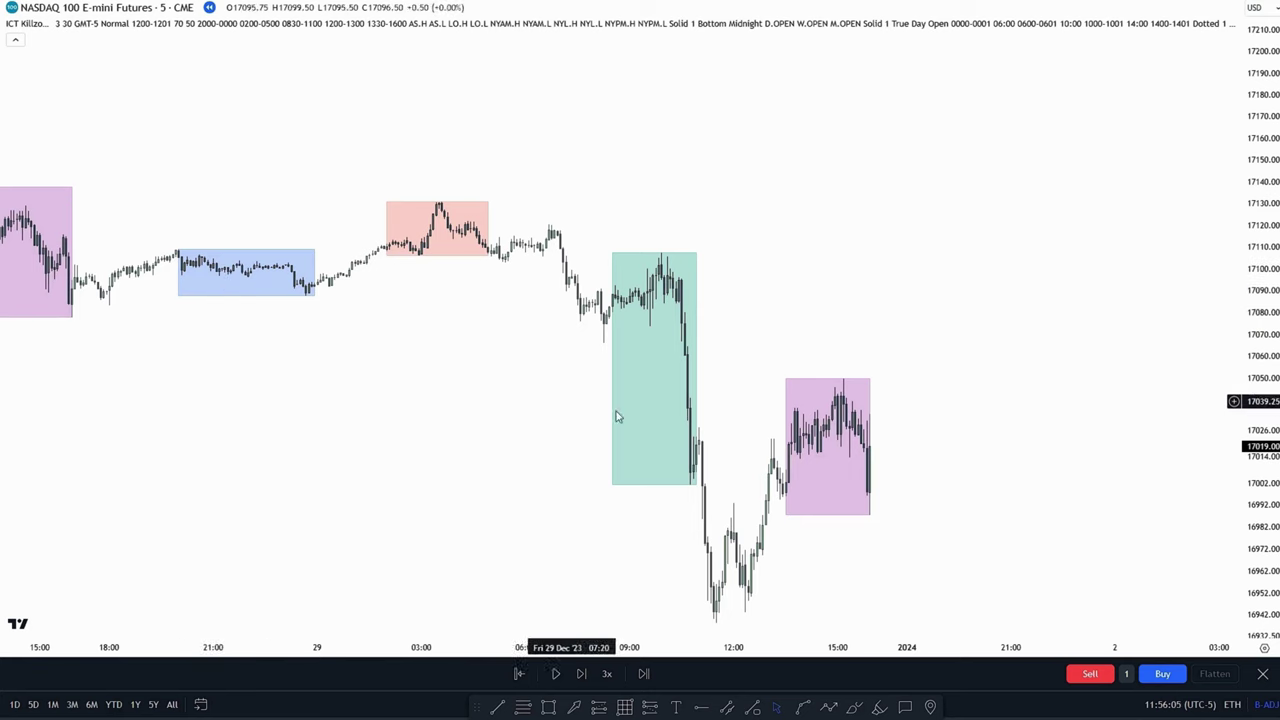
pyautogui.moveTo(960, 321); pyautogui.dragTo(929, 277)
pyautogui.moveTo(1258, 281); pyautogui.dragTo(1258, 327)
pyautogui.hscroll(-1, 940, 280)
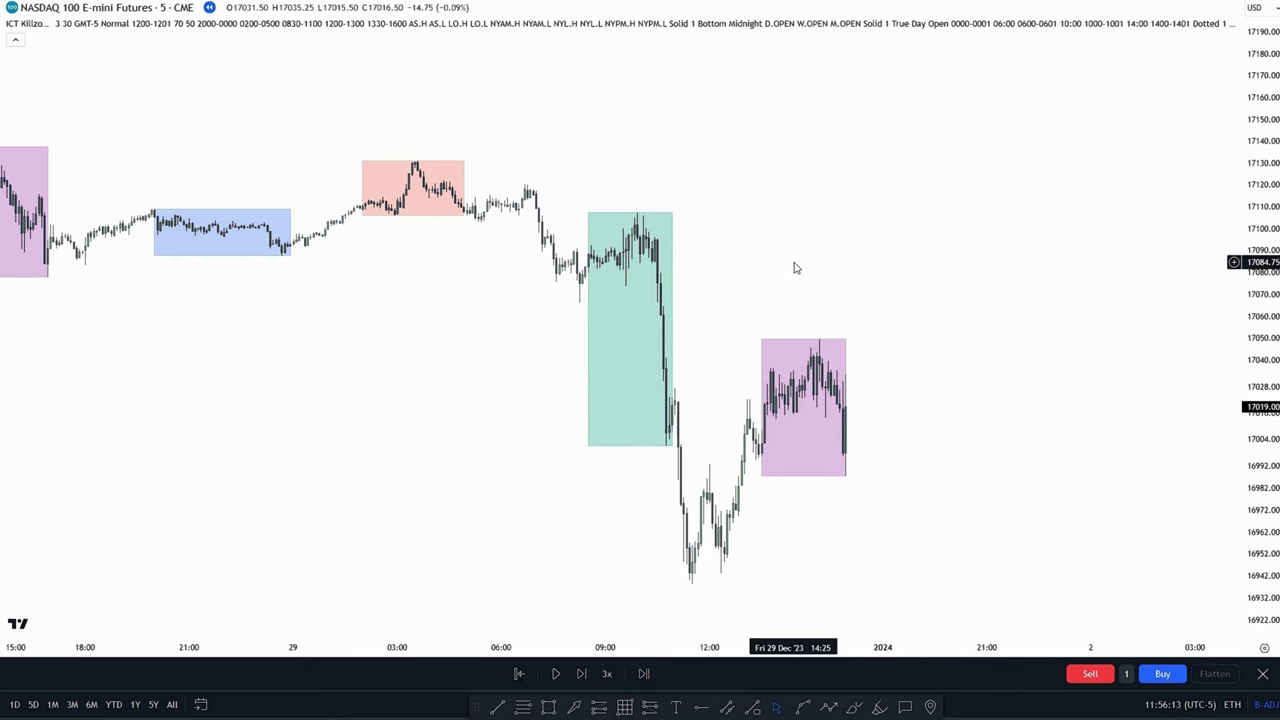
pyautogui.moveTo(797, 266); pyautogui.dragTo(776, 231)
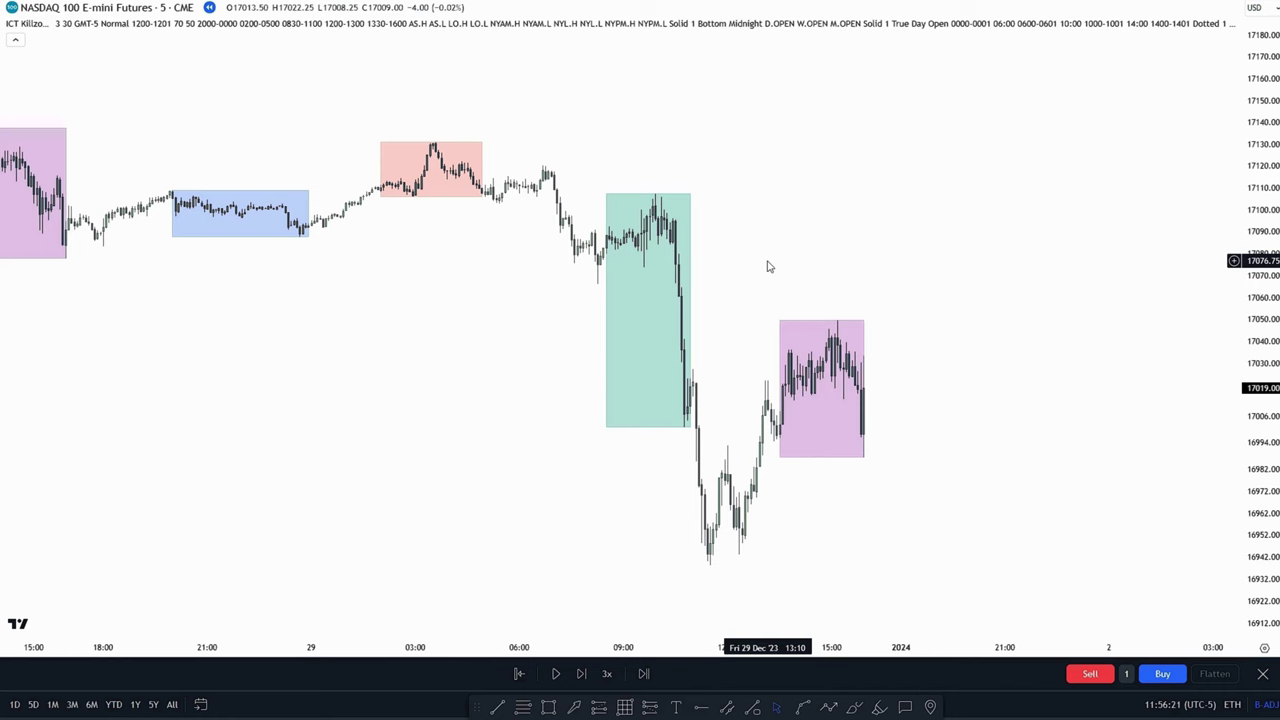
pyautogui.moveTo(769, 266); pyautogui.dragTo(746, 280)
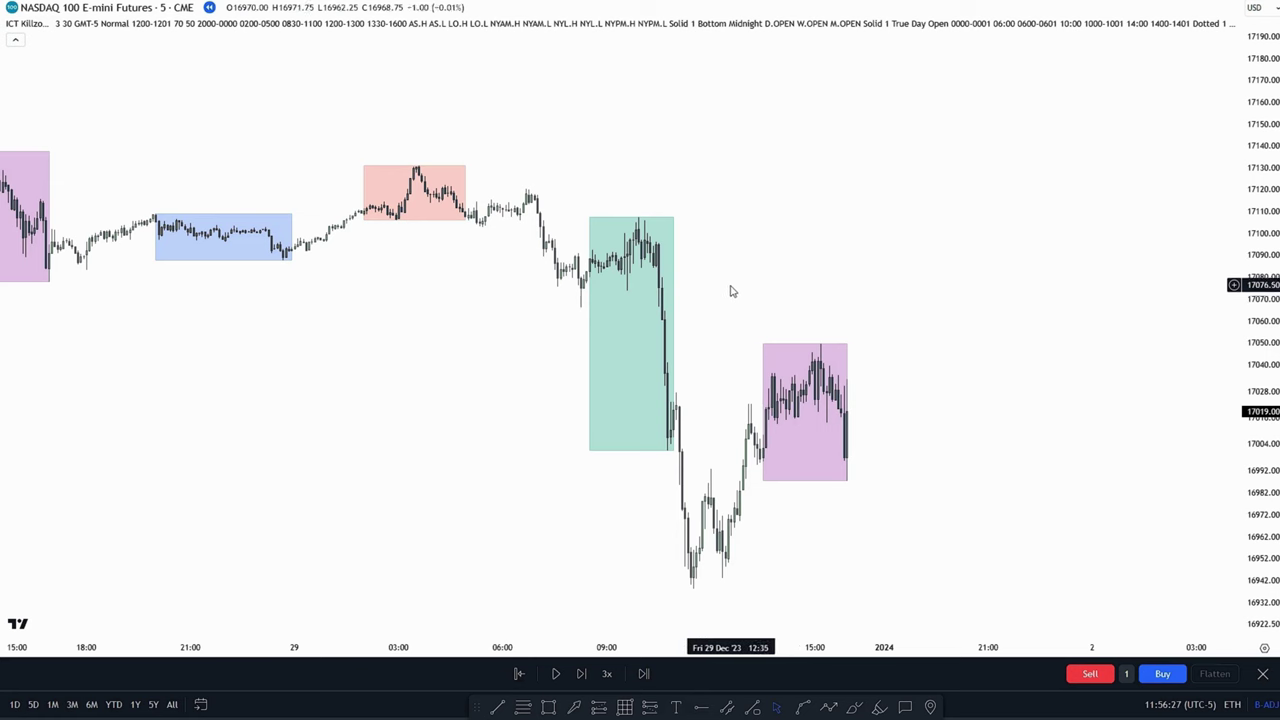
pyautogui.moveTo(729, 291)
pyautogui.mouseDown()
pyautogui.moveTo(726, 254)
pyautogui.moveTo(720, 294)
pyautogui.mouseUp()
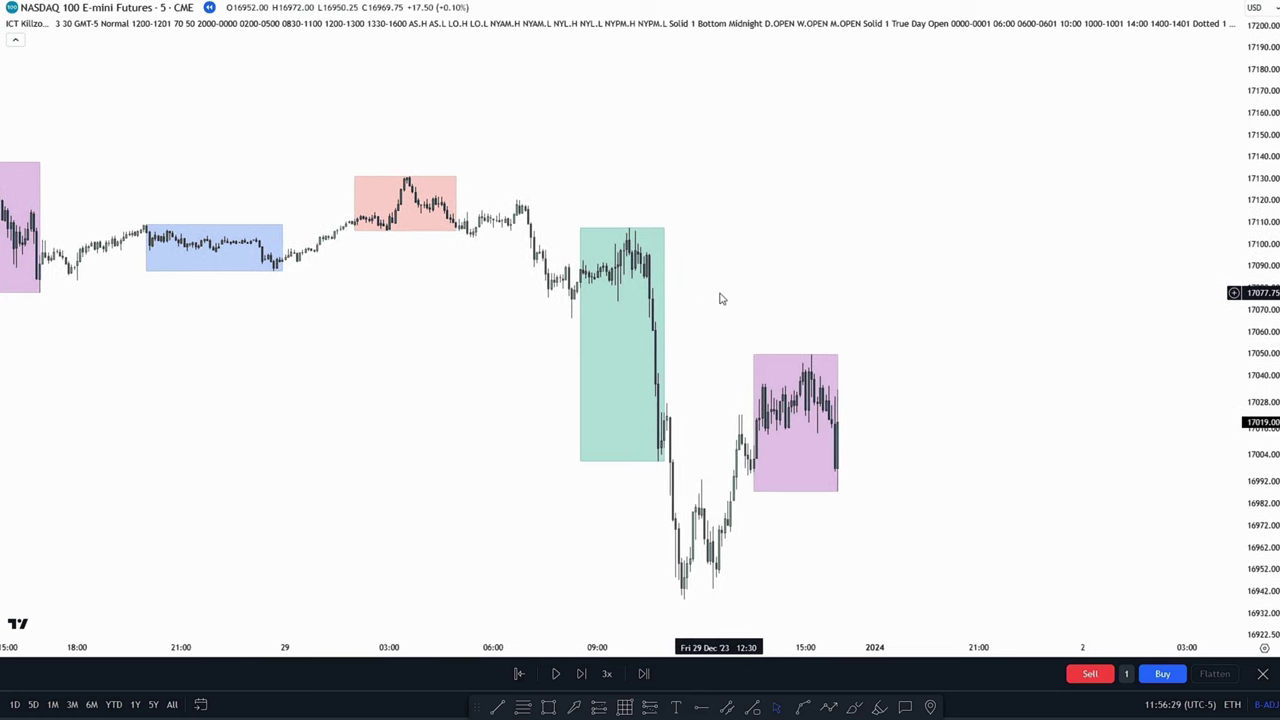